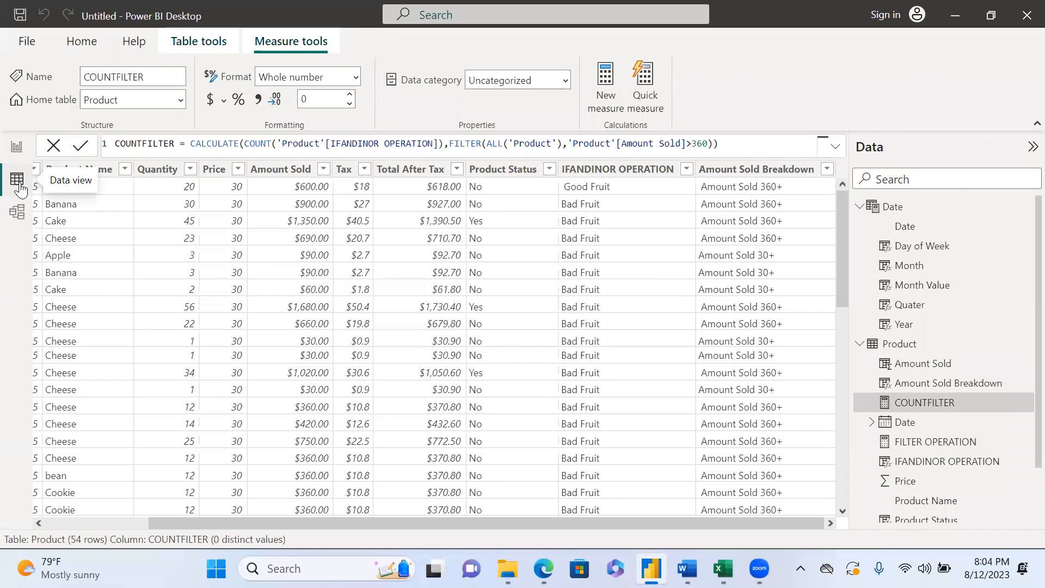
- Examine the Price column and the formula behind the Amount Sold column in the Product table
{"action": "left_click", "coordinate": [108, 519]}
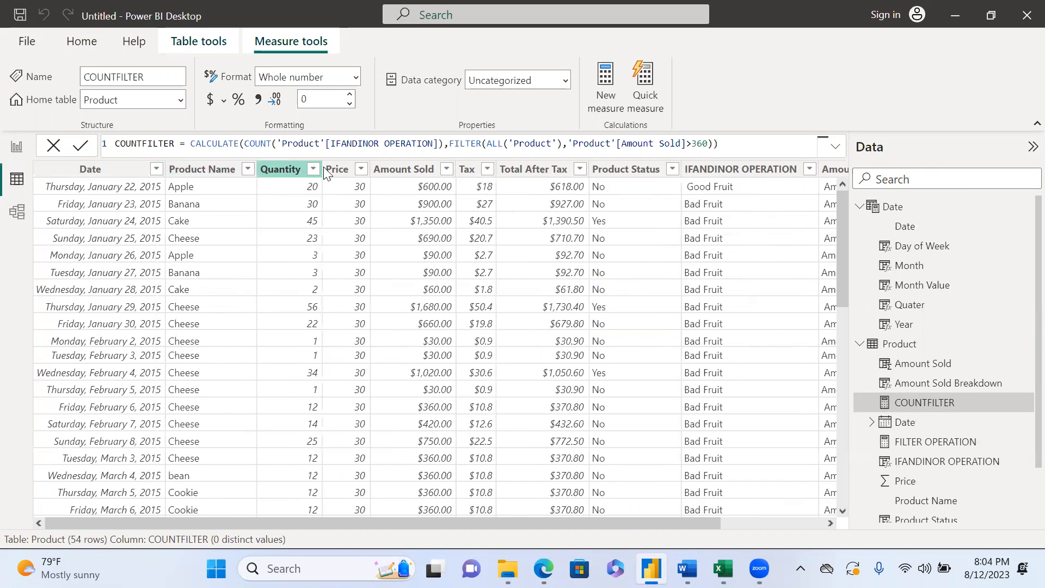
{"action": "left_click", "coordinate": [400, 170]}
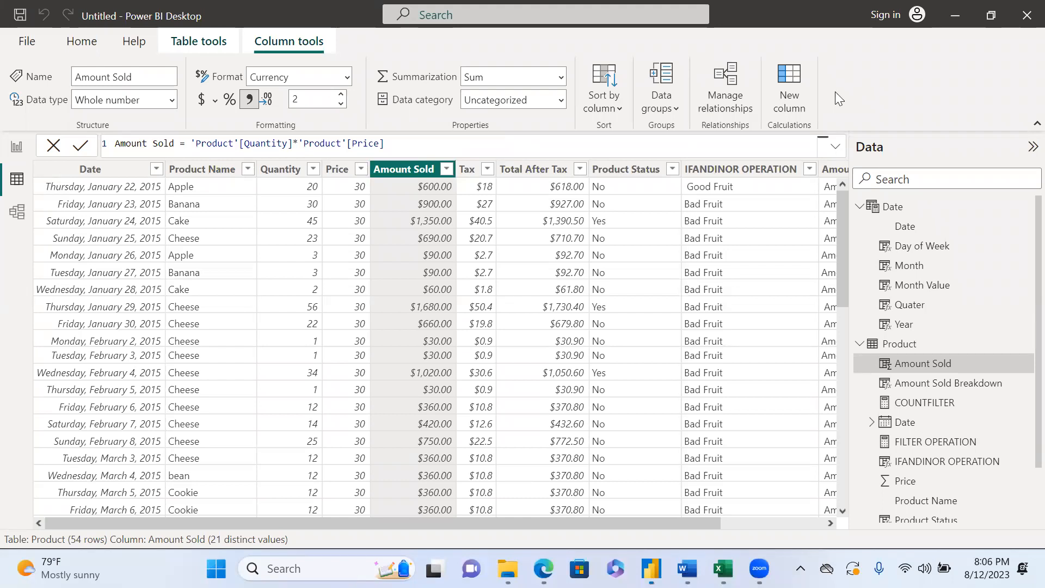
{"action": "left_click", "coordinate": [329, 461]}
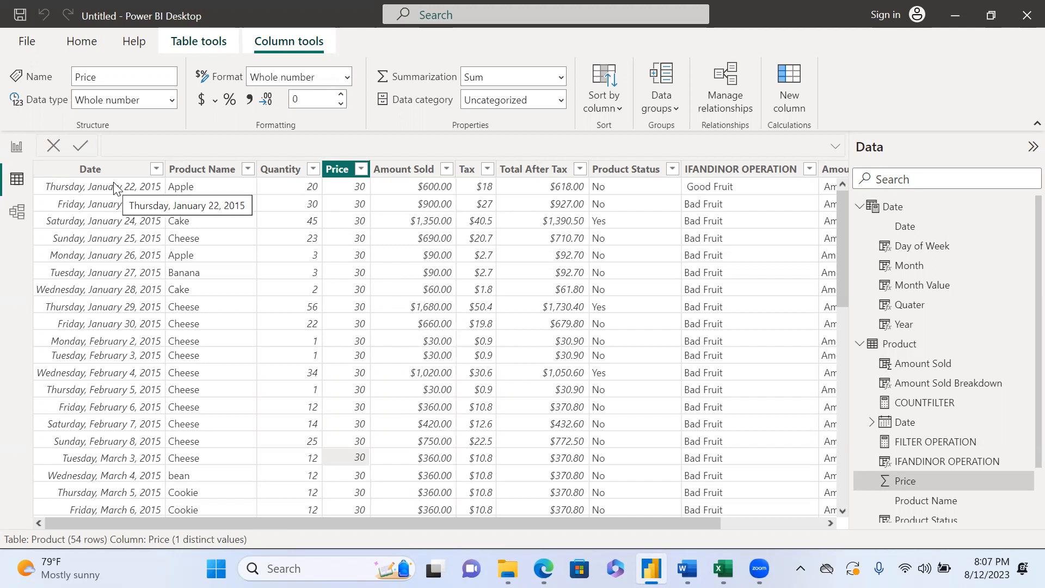
{"action": "left_click", "coordinate": [403, 172]}
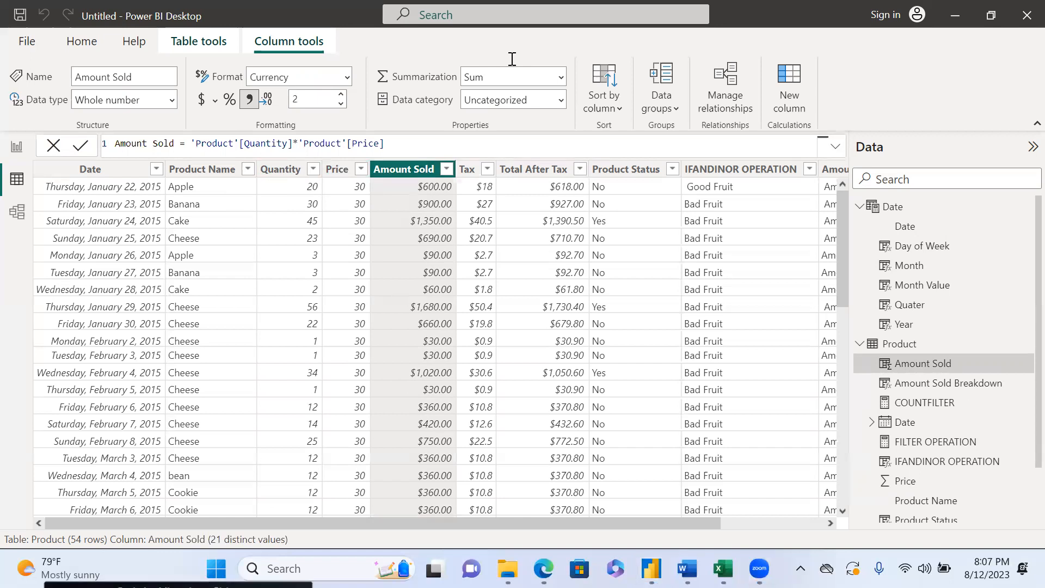
- Add an on-screen text annotation beside the formula reading "Amount Sold = TableName[TableColumn]*TableName[TableColumn]"
{"action": "left_click", "coordinate": [511, 143]}
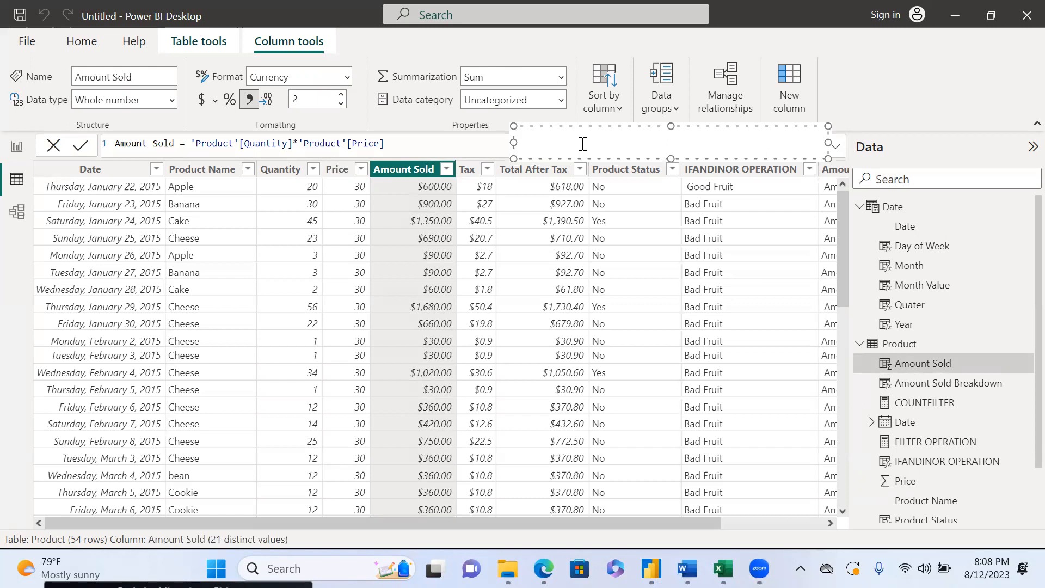
{"action": "type", "text": "Amount Sold = "}
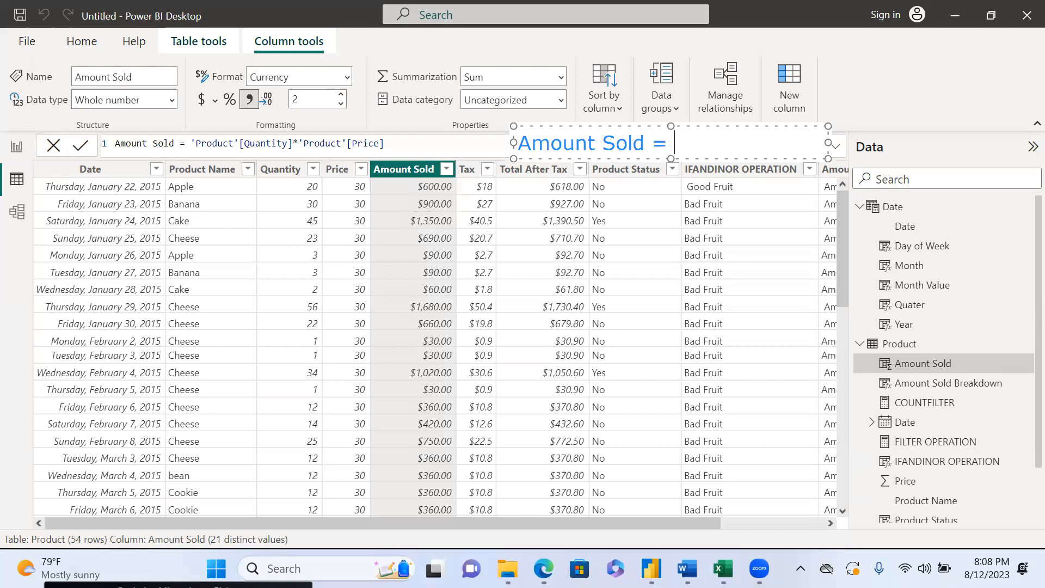
{"action": "type", "text": "TableName"}
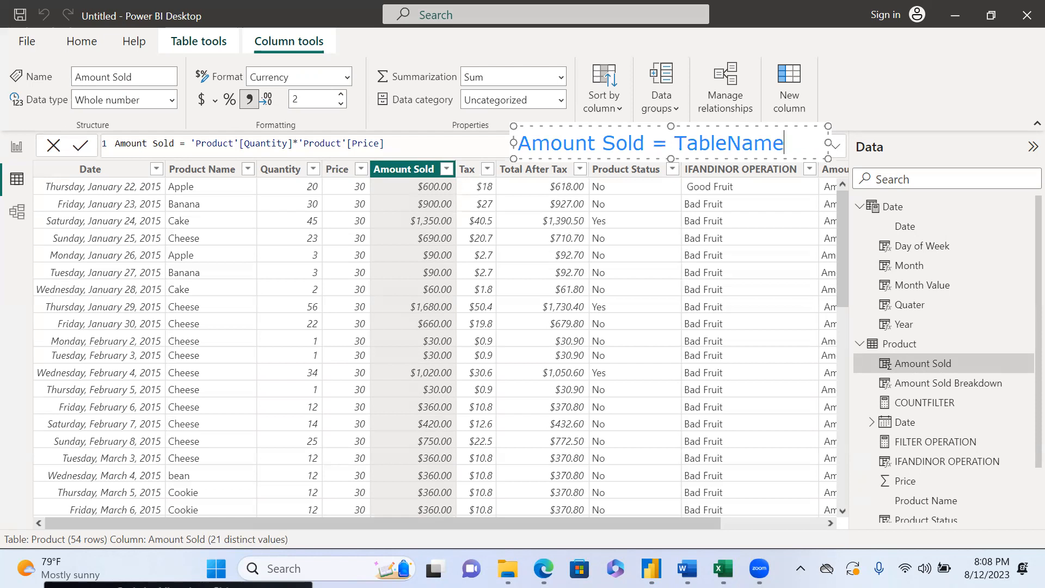
{"action": "type", "text": "[Table"}
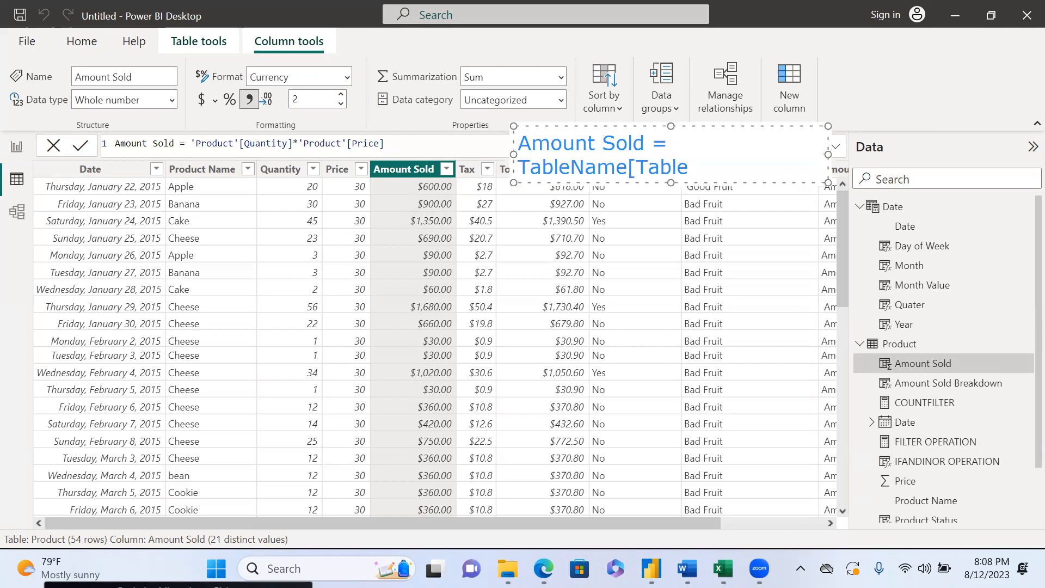
{"action": "type", "text": "Column]"}
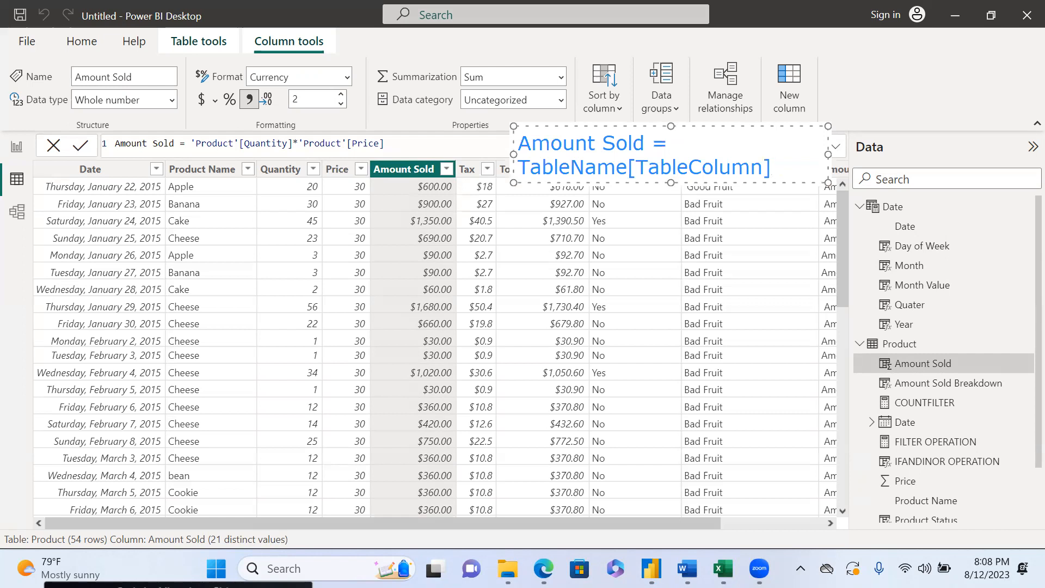
{"action": "type", "text": "*"}
{"action": "type", "text": "Table"}
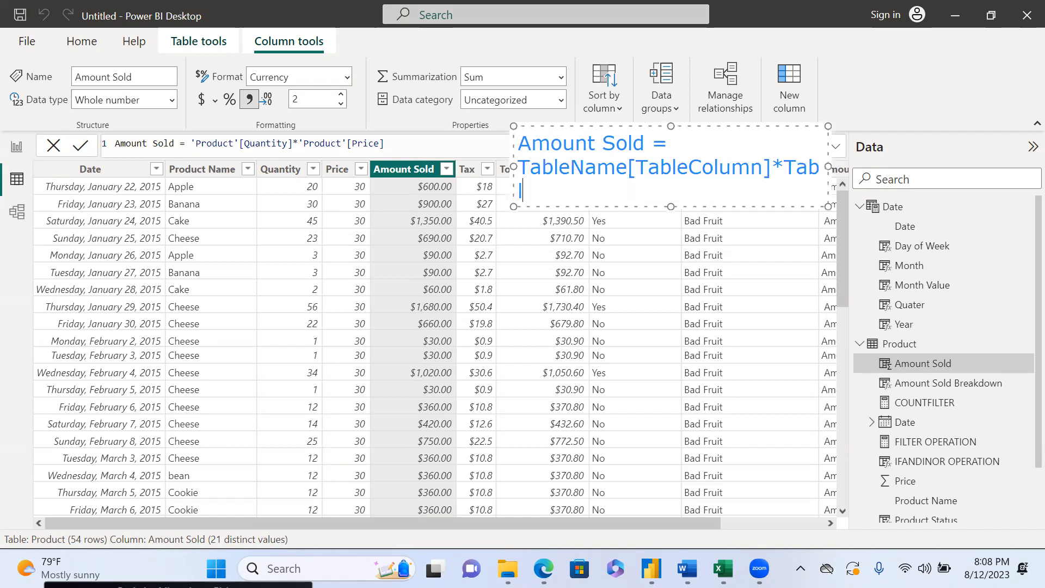
{"action": "type", "text": "Name"}
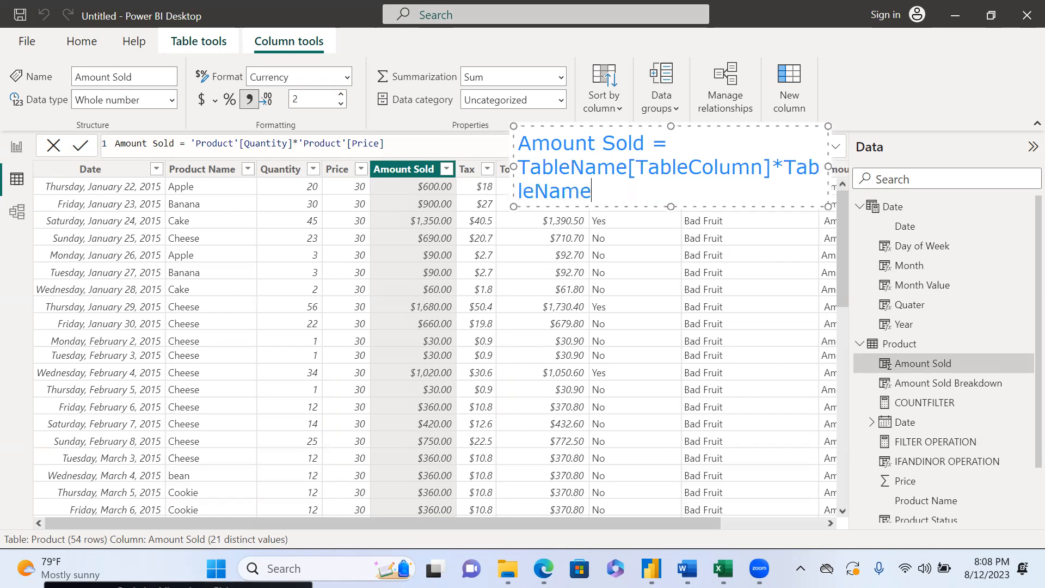
{"action": "type", "text": "[Tabk"}
{"action": "key", "text": "BackSpace"}
{"action": "type", "text": "le"}
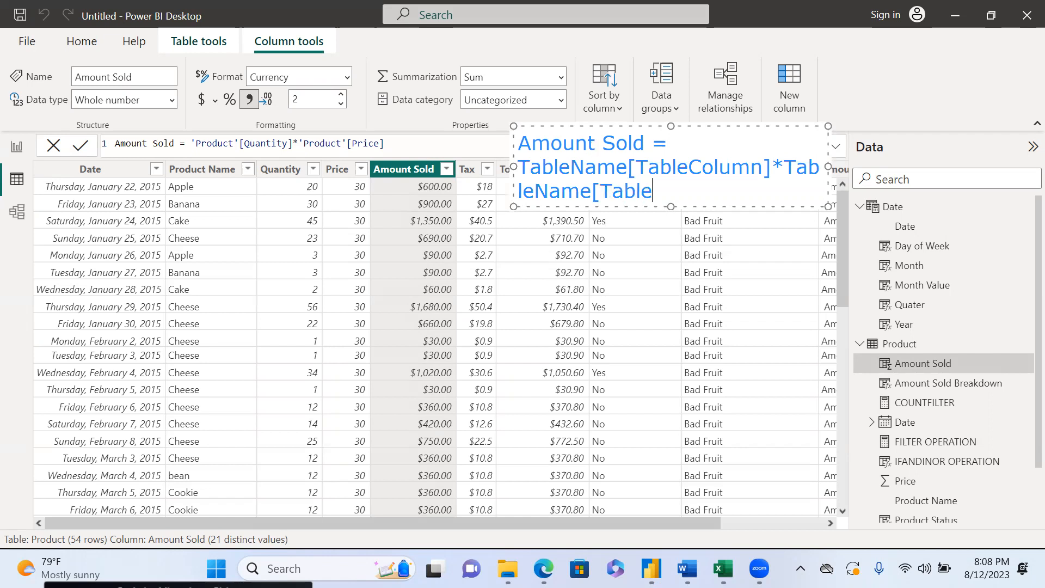
{"action": "type", "text": "Column]"}
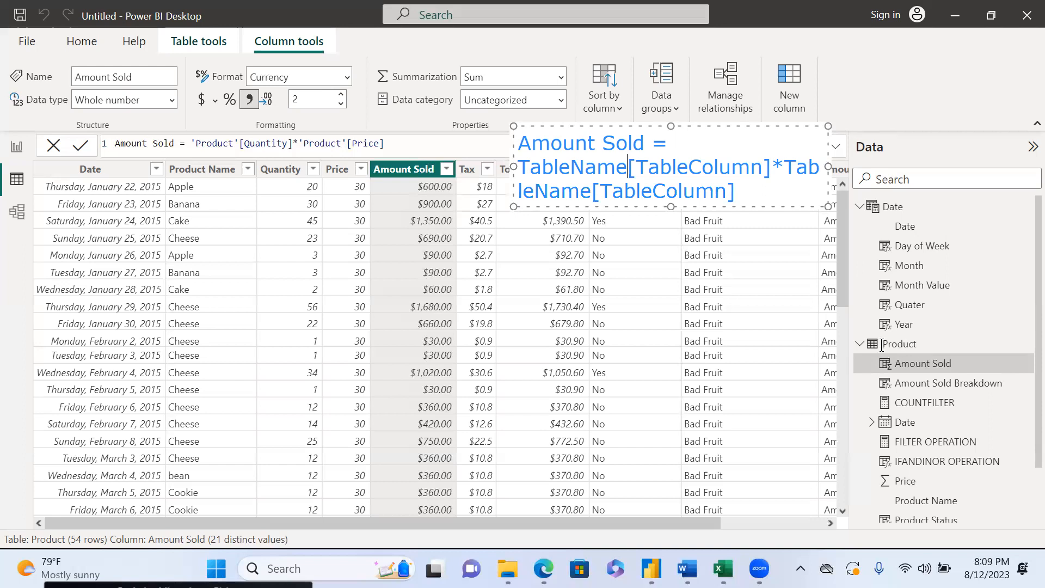
- Replace the first TableName placeholder in the annotation with Product
{"action": "key", "text": "BackSpace"}
{"action": "key", "text": "BackSpace"}
{"action": "key", "text": "BackSpace"}
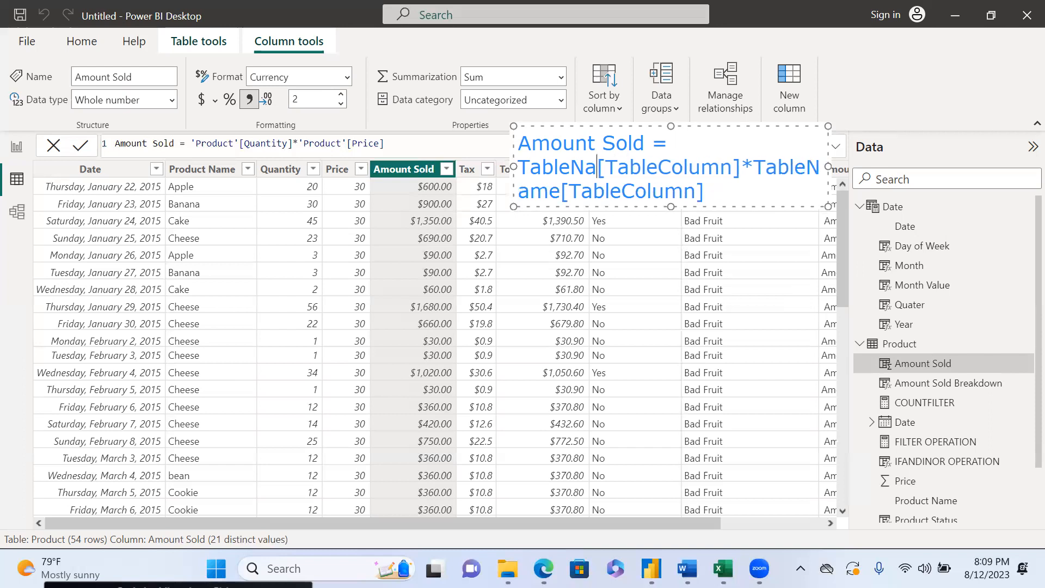
{"action": "key", "text": "BackSpace"}
{"action": "key", "text": "BackSpace"}
{"action": "key", "text": "BackSpace"}
{"action": "key", "text": "BackSpace"}
{"action": "key", "text": "BackSpace"}
{"action": "key", "text": "BackSpace"}
{"action": "type", "text": "Product"}
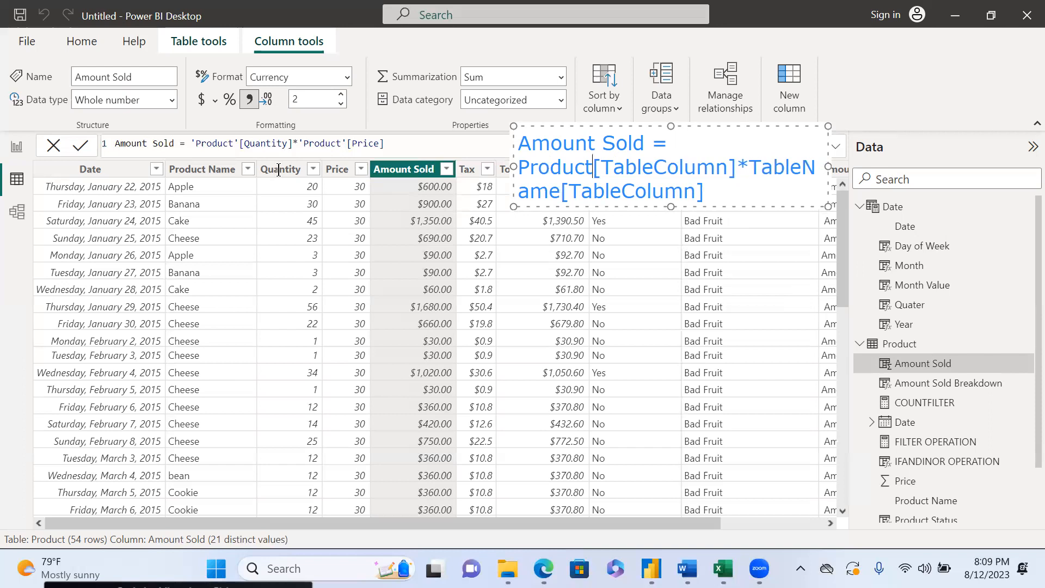
- Replace the first TableColumn placeholder in the annotation with Quantity
{"action": "left_click", "coordinate": [729, 168]}
{"action": "key", "text": "BackSpace"}
{"action": "key", "text": "BackSpace"}
{"action": "key", "text": "BackSpace"}
{"action": "key", "text": "BackSpace"}
{"action": "key", "text": "BackSpace"}
{"action": "key", "text": "BackSpace"}
{"action": "key", "text": "BackSpace"}
{"action": "key", "text": "BackSpace"}
{"action": "key", "text": "BackSpace"}
{"action": "key", "text": "BackSpace"}
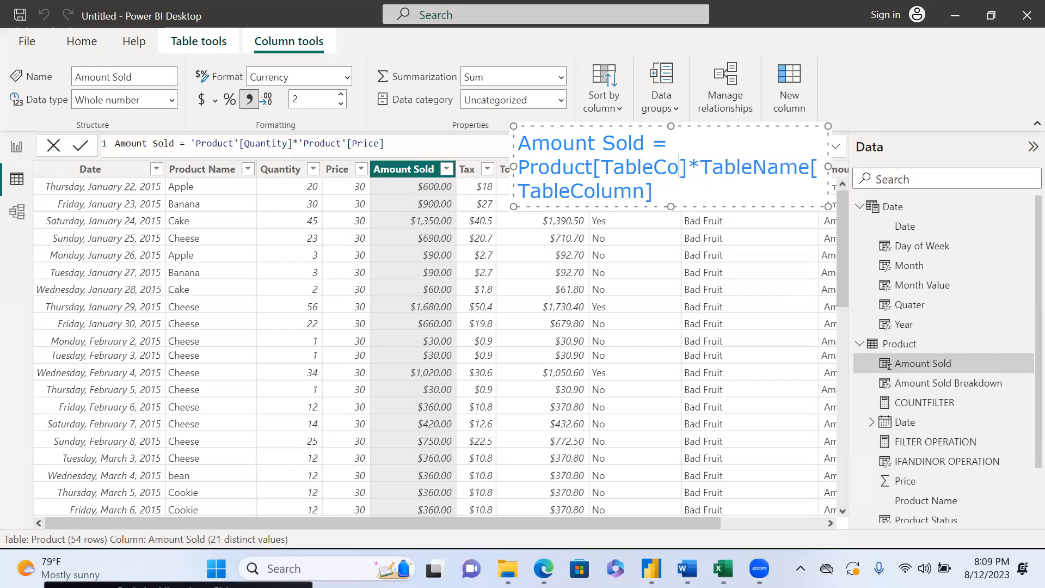
{"action": "key", "text": "BackSpace"}
{"action": "type", "text": "Quant"}
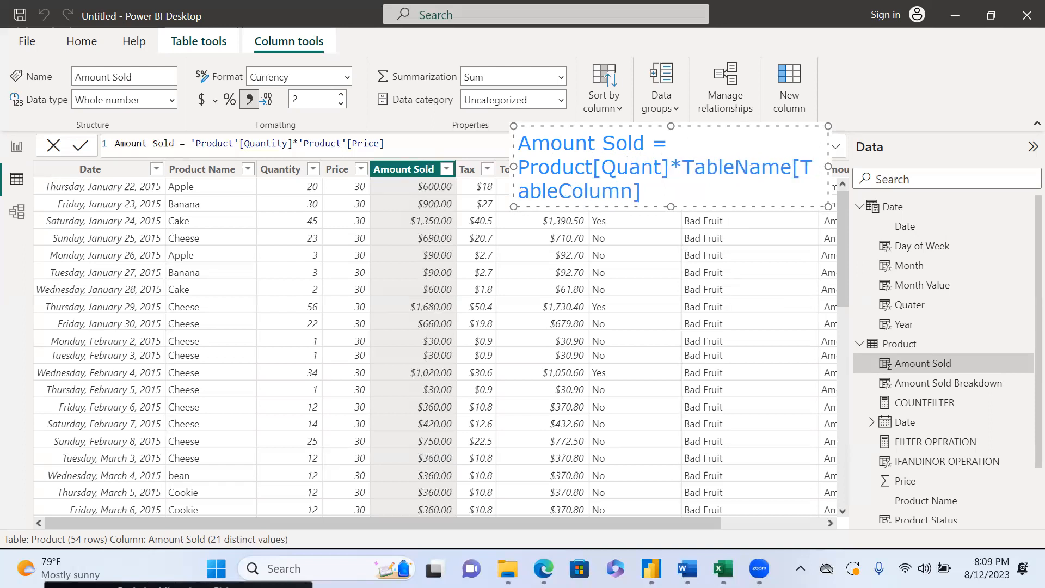
{"action": "type", "text": "ity"}
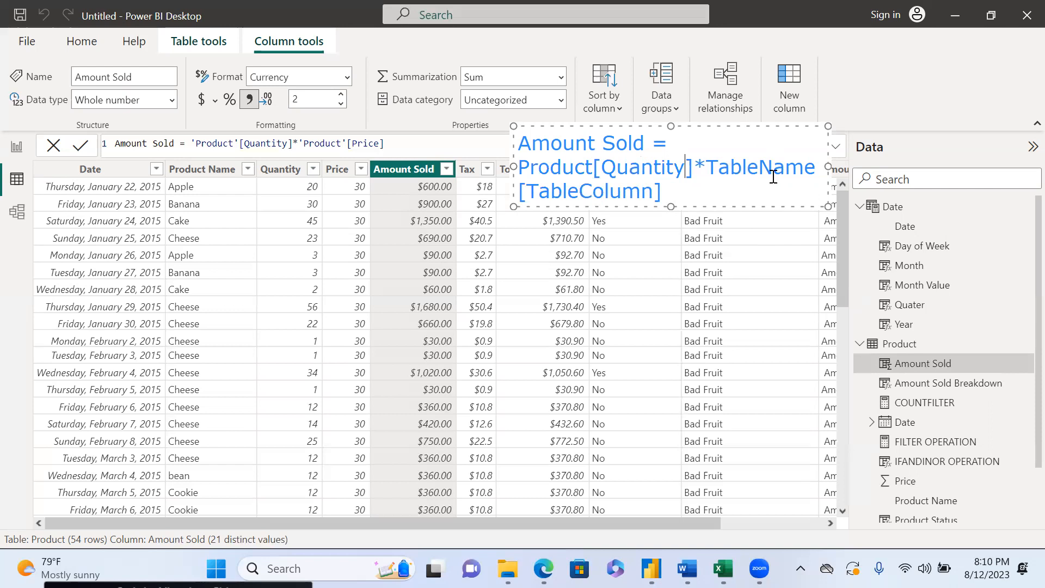
- Replace the second TableName[TableColumn] placeholder in the annotation with Product[Price]
{"action": "left_click", "coordinate": [818, 167]}
{"action": "key", "text": "BackSpace"}
{"action": "key", "text": "BackSpace"}
{"action": "key", "text": "BackSpace"}
{"action": "key", "text": "BackSpace"}
{"action": "key", "text": "BackSpace"}
{"action": "key", "text": "BackSpace"}
{"action": "key", "text": "BackSpace"}
{"action": "key", "text": "BackSpace"}
{"action": "key", "text": "BackSpace"}
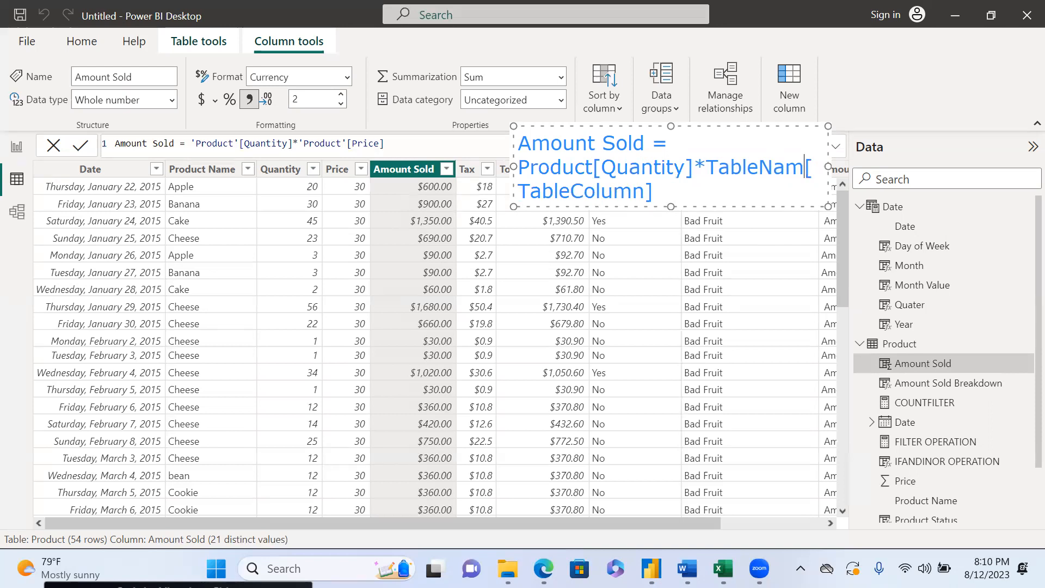
{"action": "type", "text": "Product"}
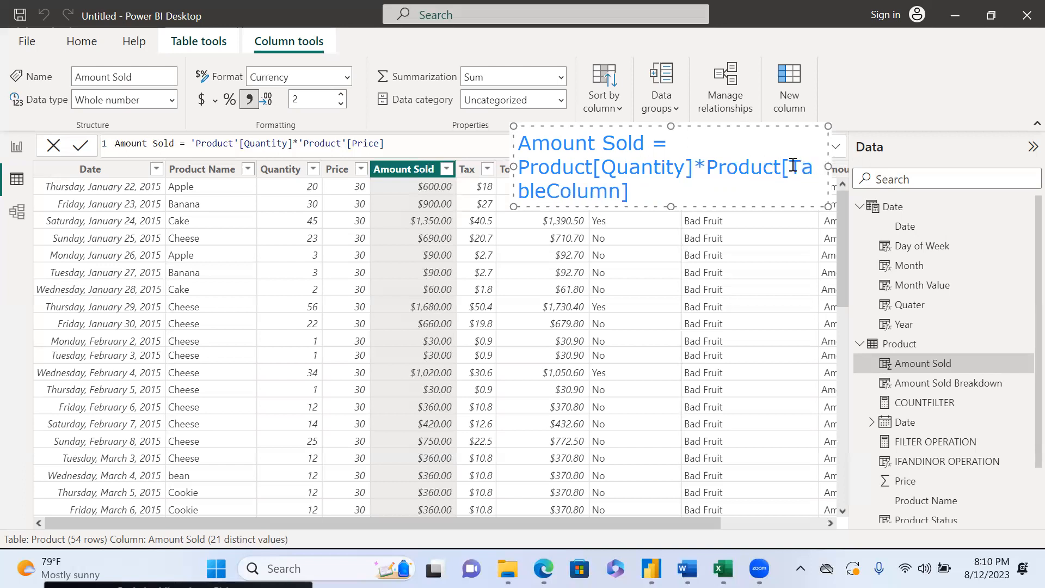
{"action": "left_click_drag", "start_coordinate": [793, 166], "coordinate": [623, 197]}
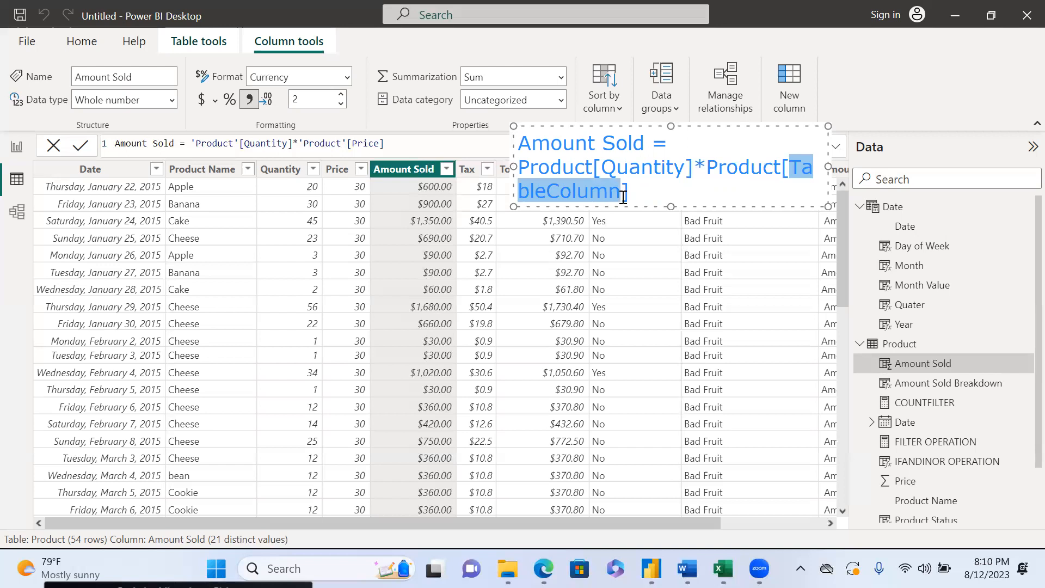
{"action": "type", "text": "Price"}
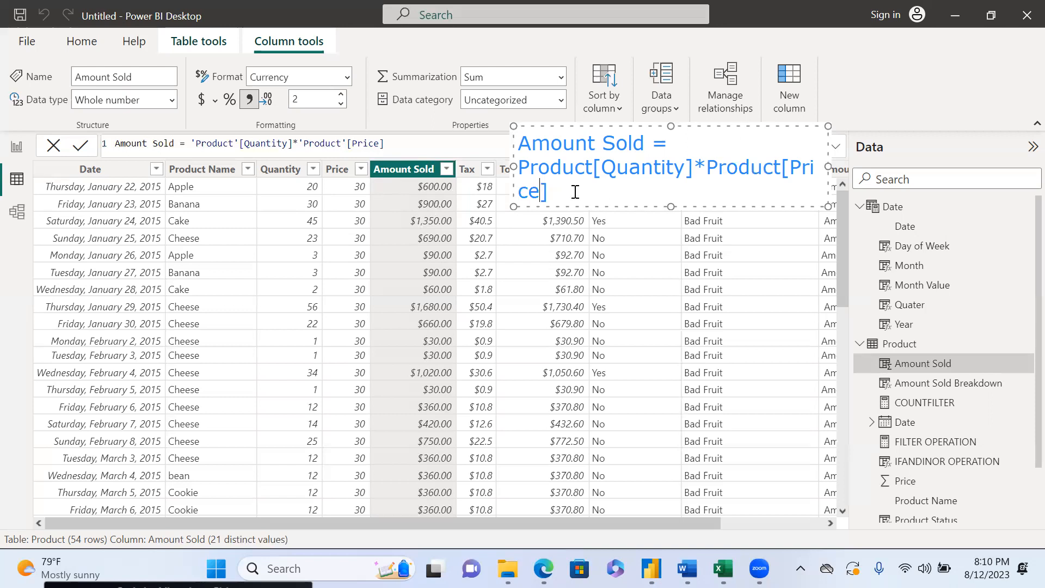
- Clear the Amount Sold annotation text and dismiss the empty text box from the screen
{"action": "left_click_drag", "start_coordinate": [553, 188], "coordinate": [516, 134]}
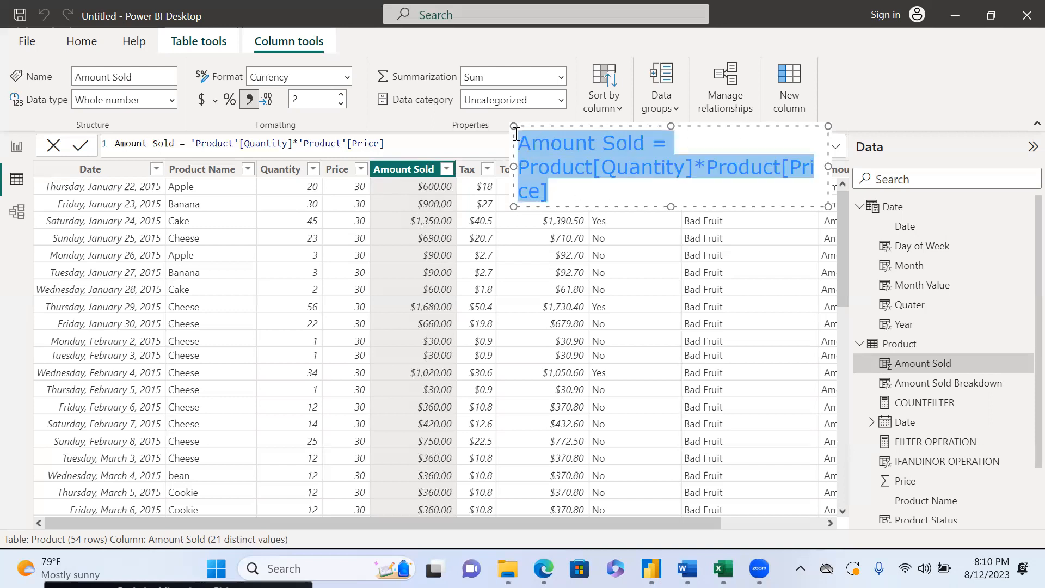
{"action": "key", "text": "Delete"}
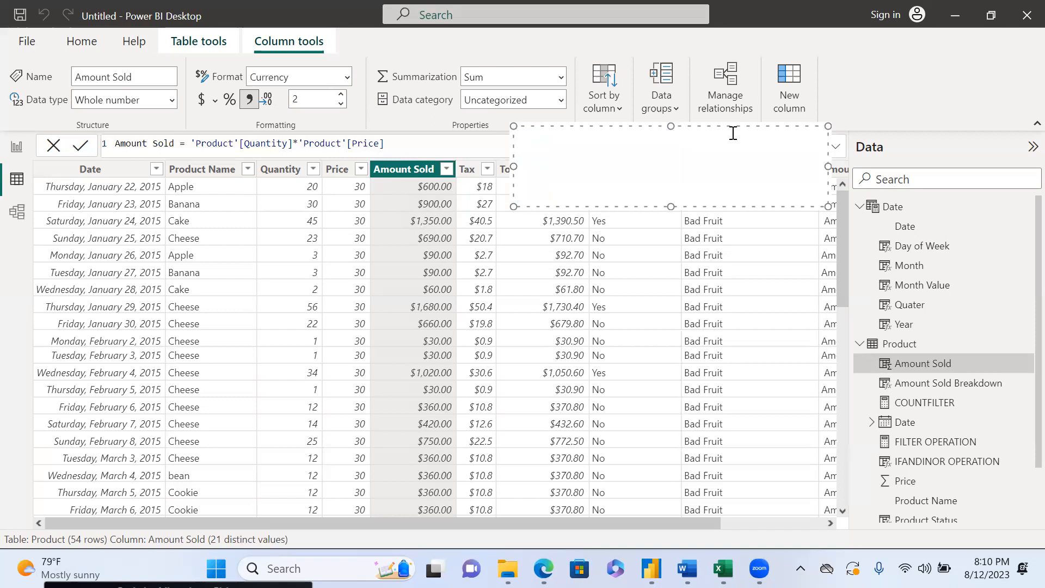
{"action": "mouse_move", "coordinate": [814, 129]}
{"action": "left_mouse_down"}
{"action": "mouse_move", "coordinate": [507, 242]}
{"action": "mouse_move", "coordinate": [357, 254]}
{"action": "left_mouse_up"}
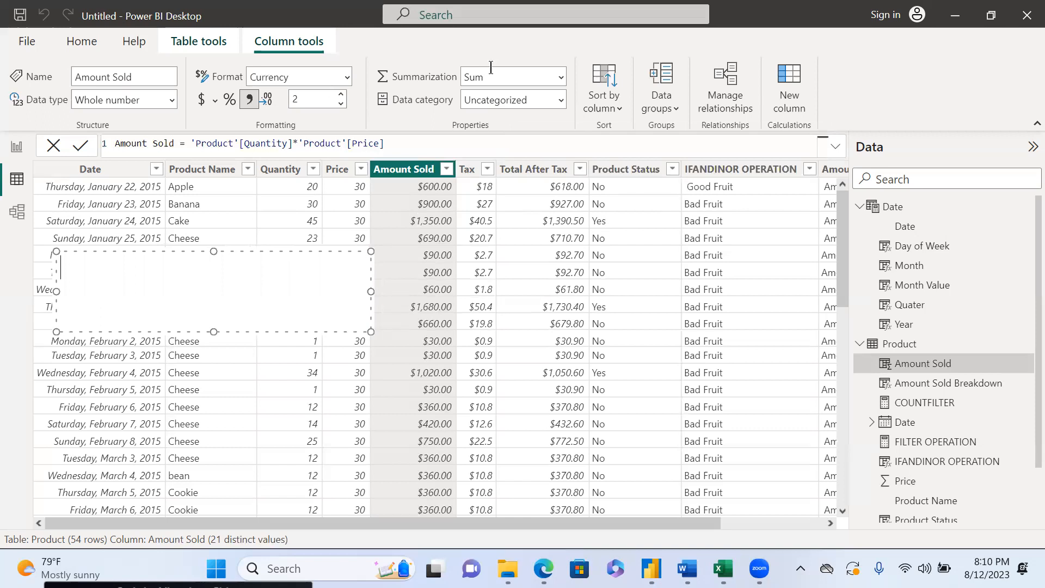
{"action": "left_click", "coordinate": [422, 49]}
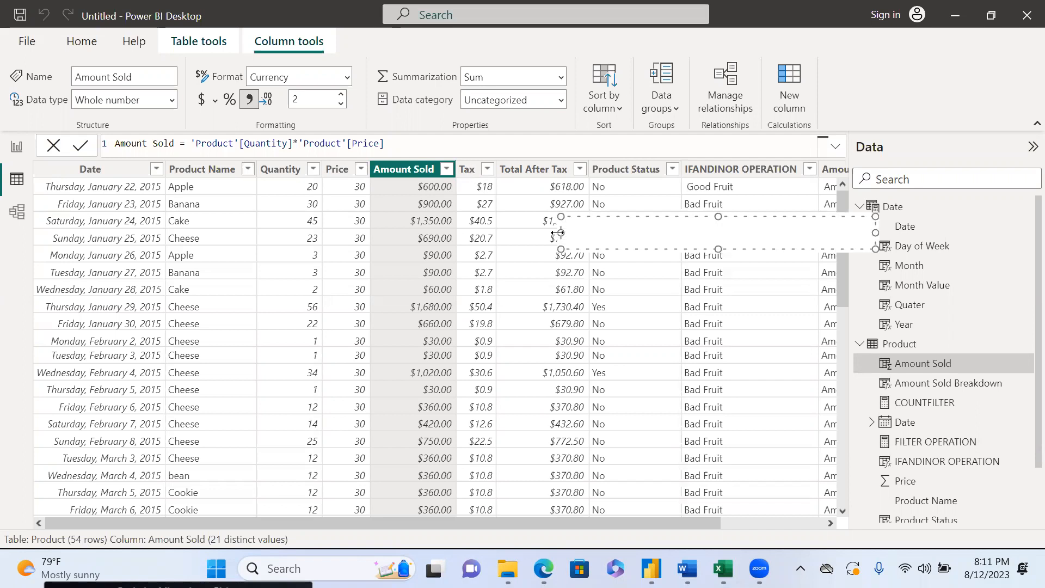
- Show the Tax column's formula and temporarily annotate the table with "3/100 = 0.03"
{"action": "left_click", "coordinate": [468, 169]}
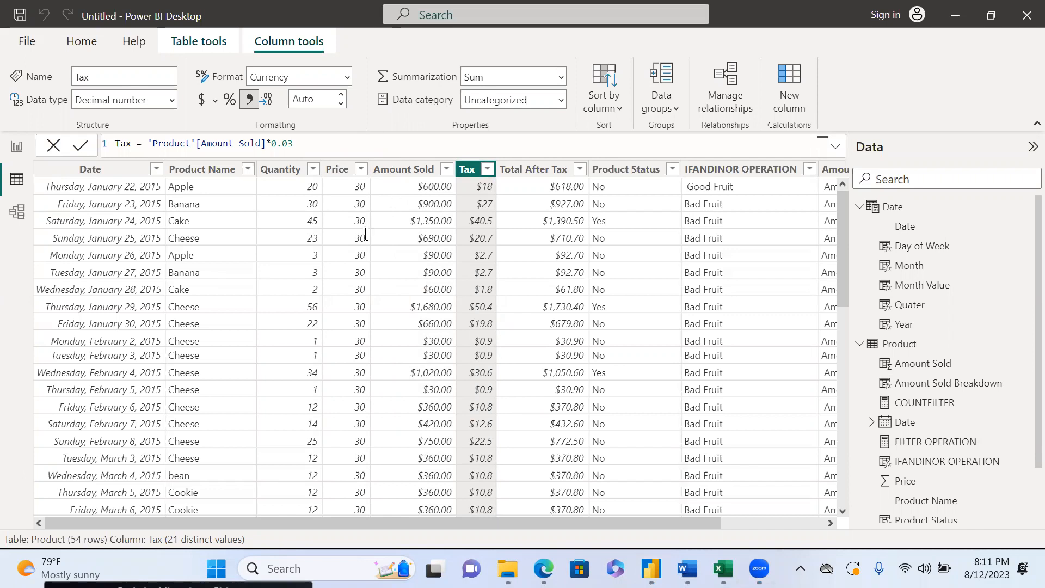
{"action": "left_click", "coordinate": [479, 242]}
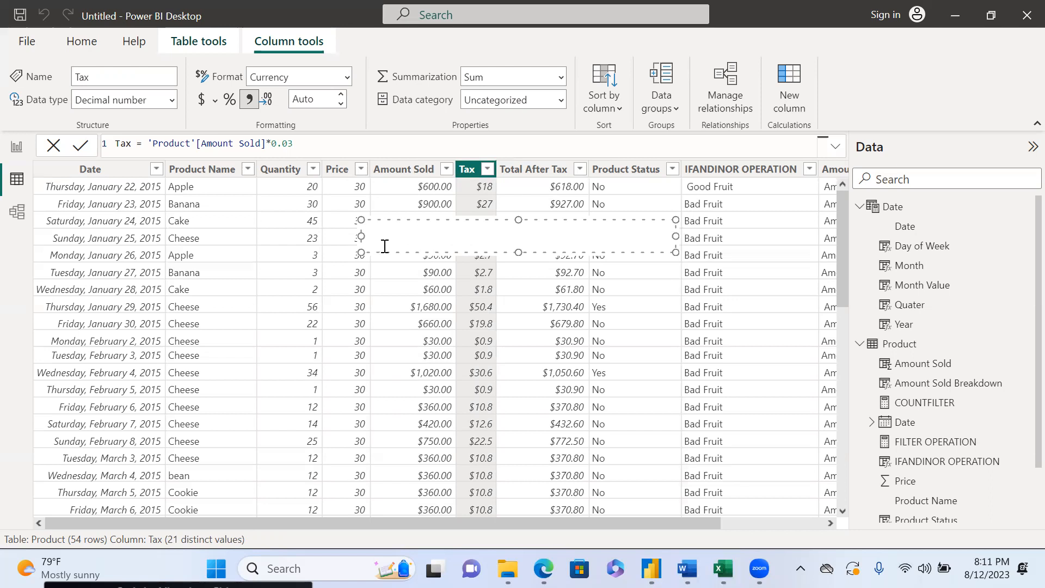
{"action": "type", "text": "3/100 = 0.03"}
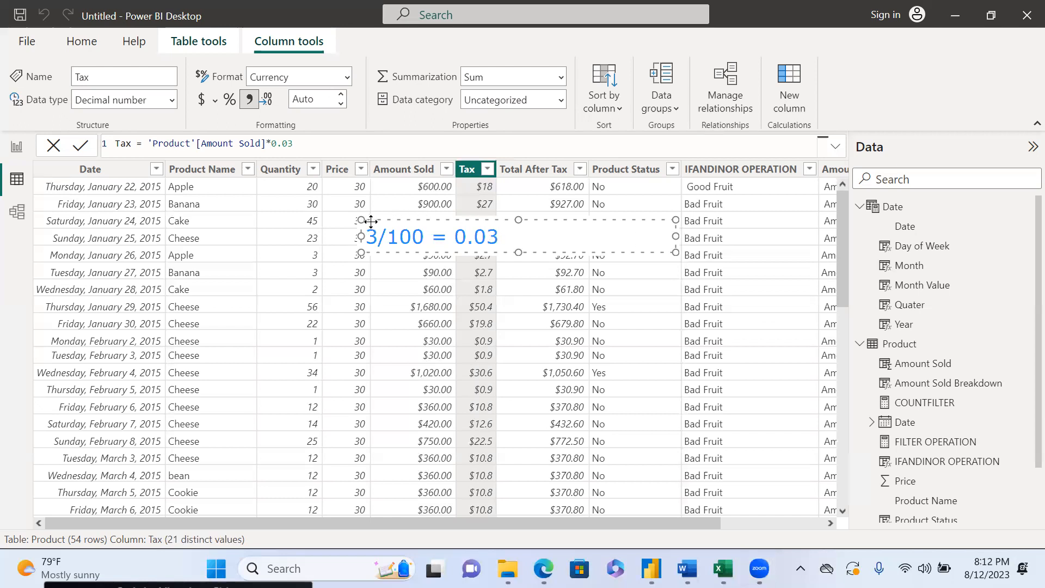
{"action": "mouse_move", "coordinate": [370, 222]}
{"action": "left_mouse_down"}
{"action": "mouse_move", "coordinate": [285, 232]}
{"action": "mouse_move", "coordinate": [314, 235]}
{"action": "mouse_move", "coordinate": [314, 317]}
{"action": "left_mouse_up"}
{"action": "mouse_move", "coordinate": [271, 356]}
{"action": "left_mouse_down"}
{"action": "mouse_move", "coordinate": [190, 345]}
{"action": "mouse_move", "coordinate": [48, 374]}
{"action": "mouse_move", "coordinate": [56, 356]}
{"action": "left_mouse_up"}
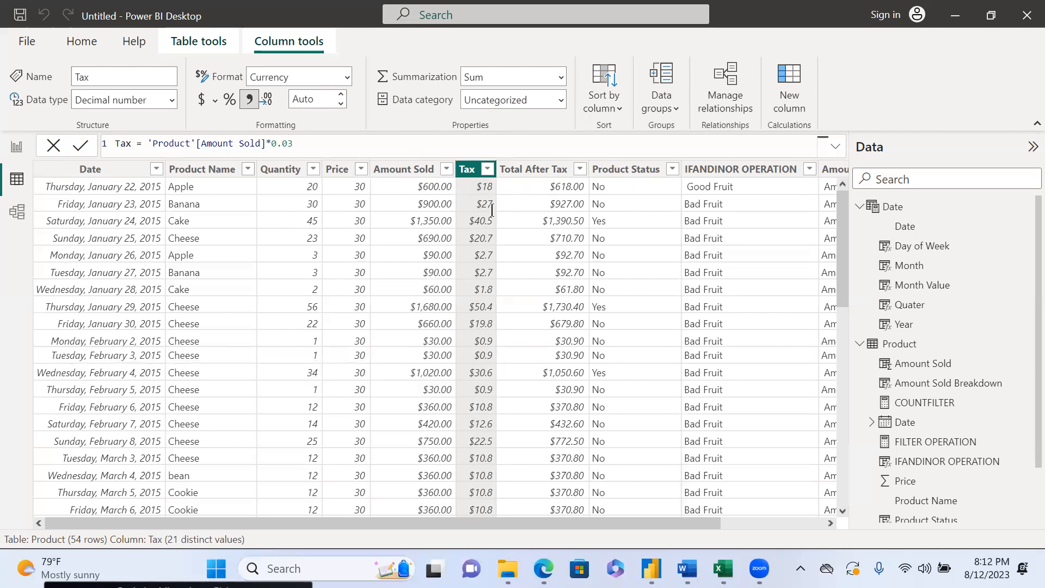
- Review the formulas of the Total After Tax and Product Status columns
{"action": "left_click", "coordinate": [536, 174]}
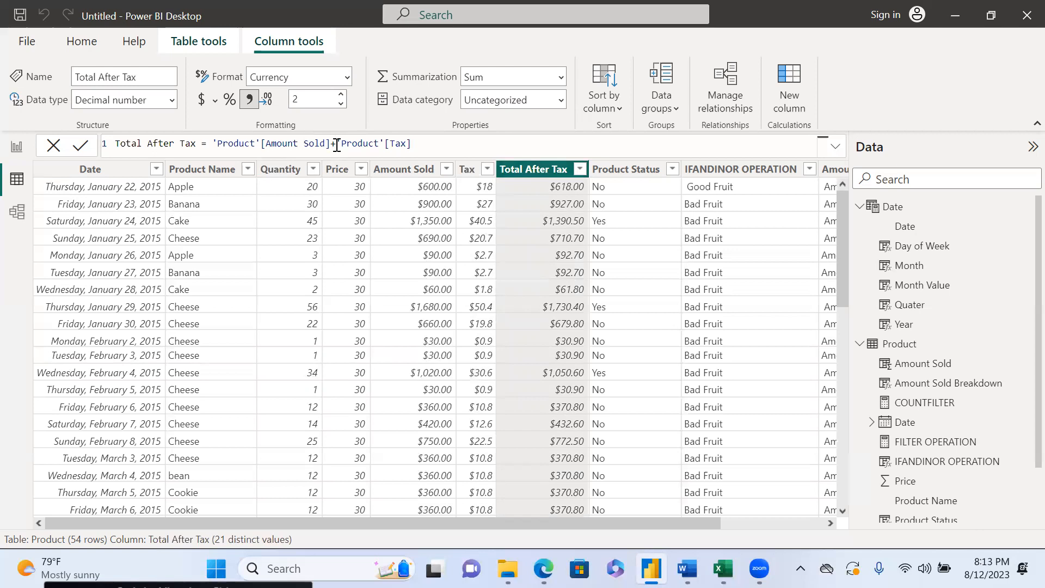
{"action": "mouse_move", "coordinate": [337, 144]}
{"action": "left_mouse_down"}
{"action": "mouse_move", "coordinate": [315, 144]}
{"action": "mouse_move", "coordinate": [332, 143]}
{"action": "left_mouse_up"}
{"action": "left_click_drag", "start_coordinate": [690, 522], "coordinate": [819, 511]}
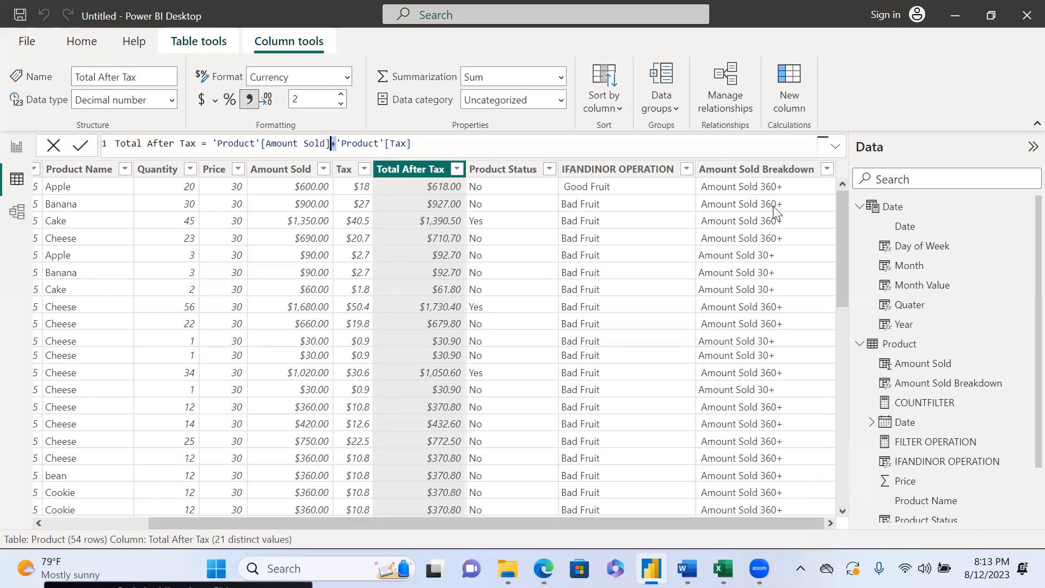
{"action": "left_click", "coordinate": [517, 175]}
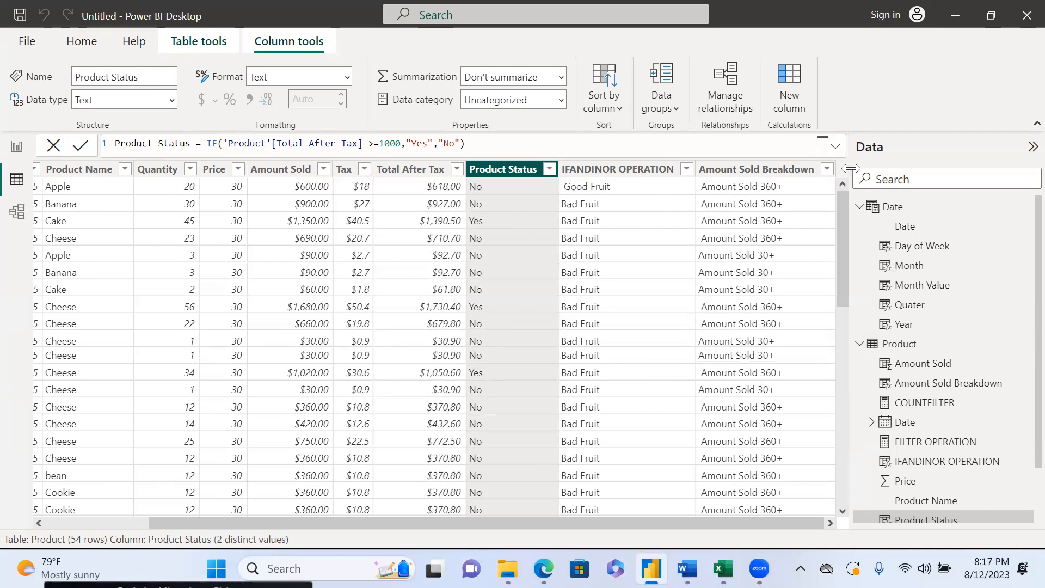
- Add a new calculated column to the Product table and start its IF formula with the condition 'Product'[Amount Sold]>600
{"action": "right_click", "coordinate": [889, 351]}
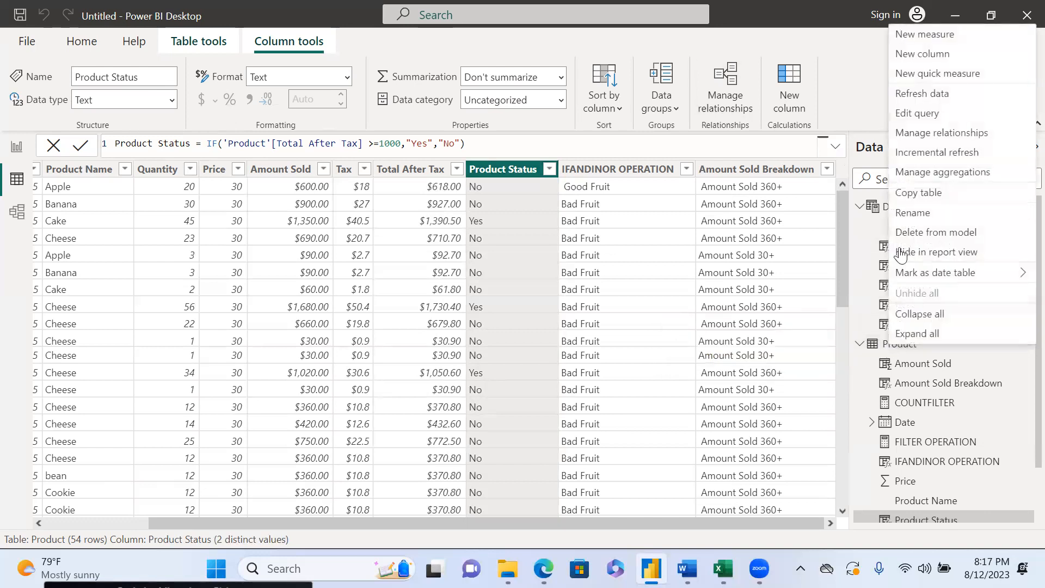
{"action": "left_click", "coordinate": [917, 55]}
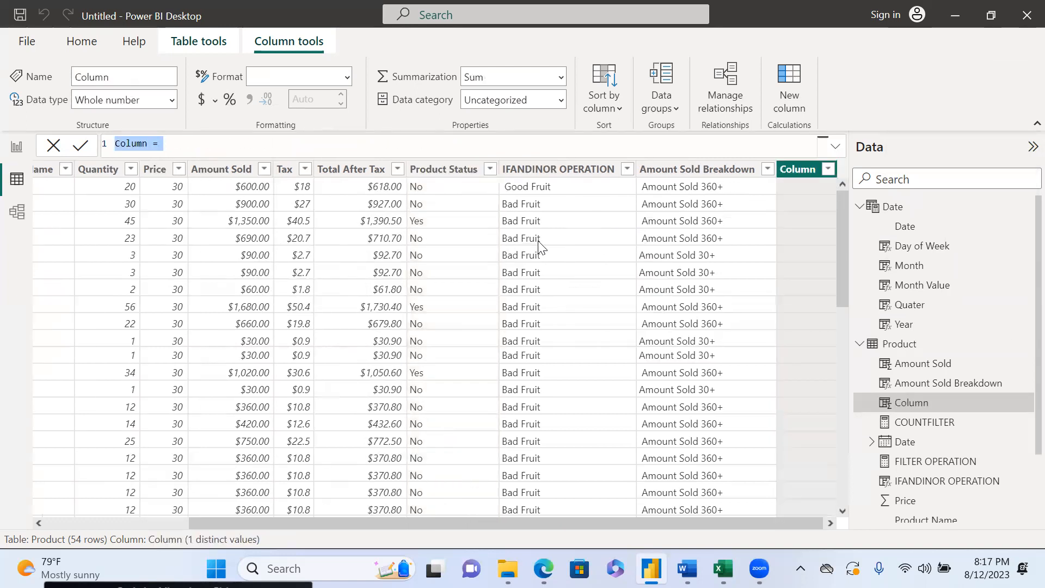
{"action": "left_click", "coordinate": [191, 138]}
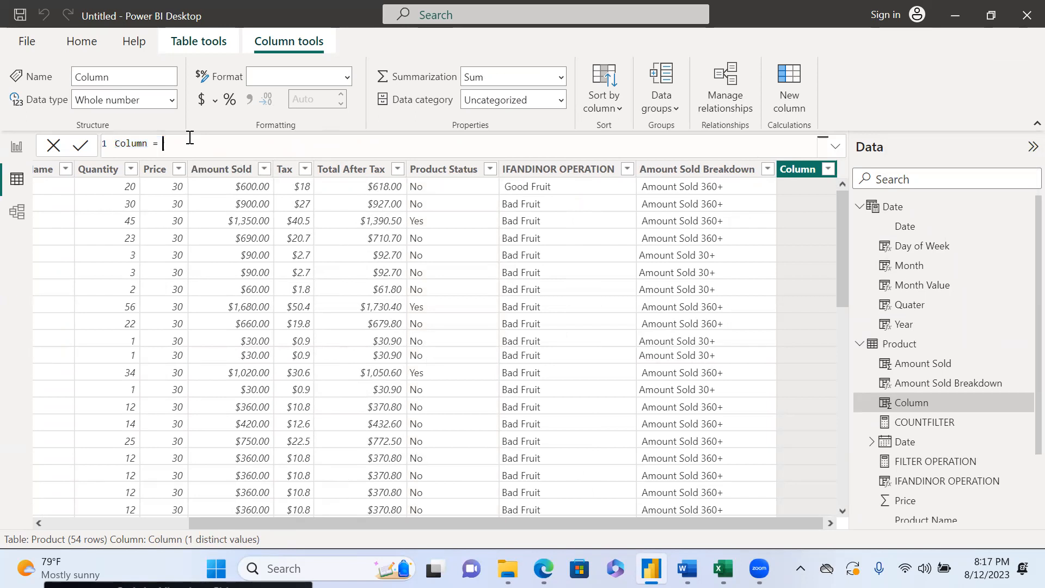
{"action": "type", "text": "I"}
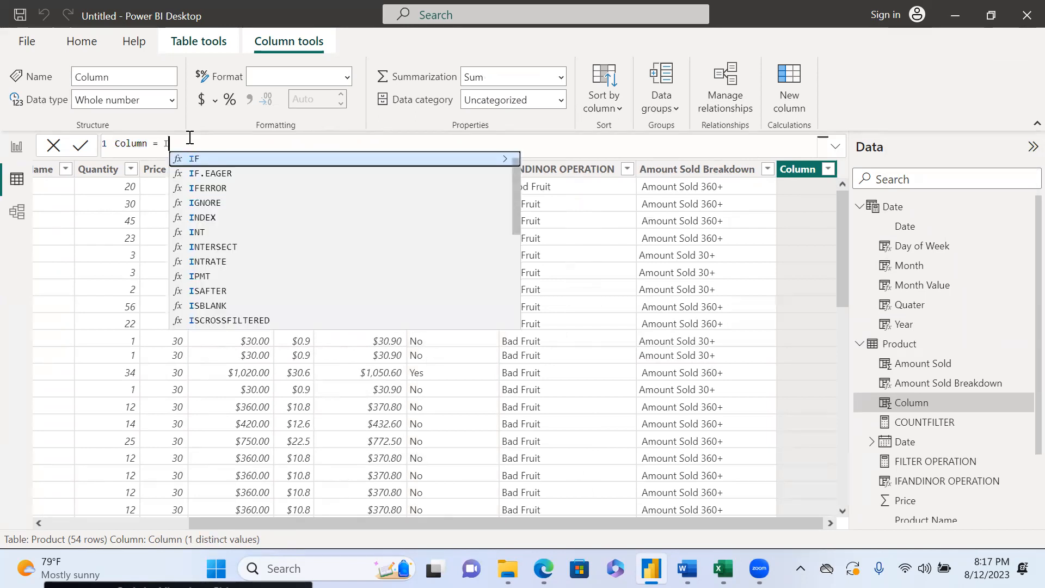
{"action": "type", "text": "F"}
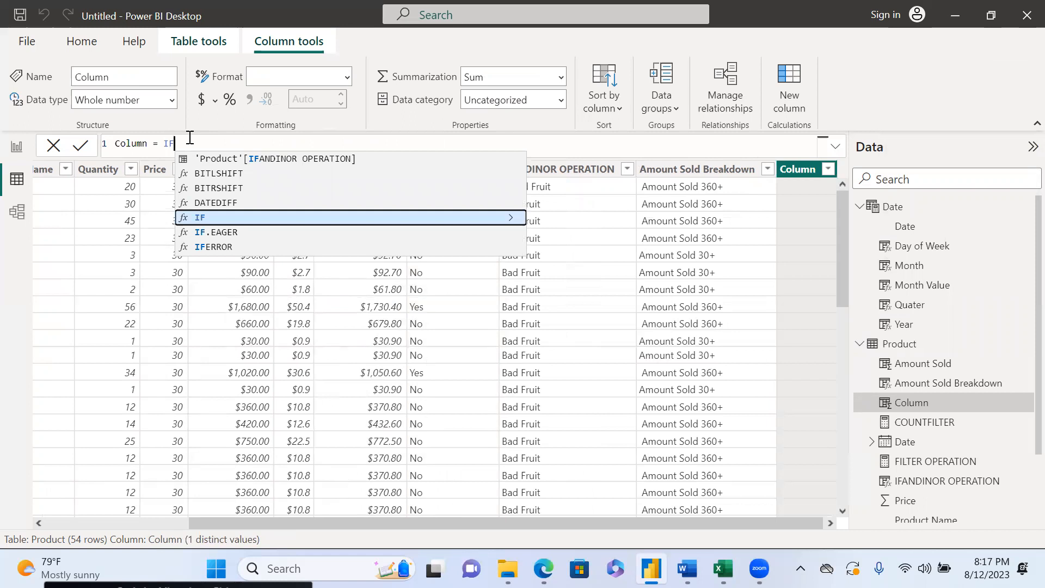
{"action": "type", "text": "("}
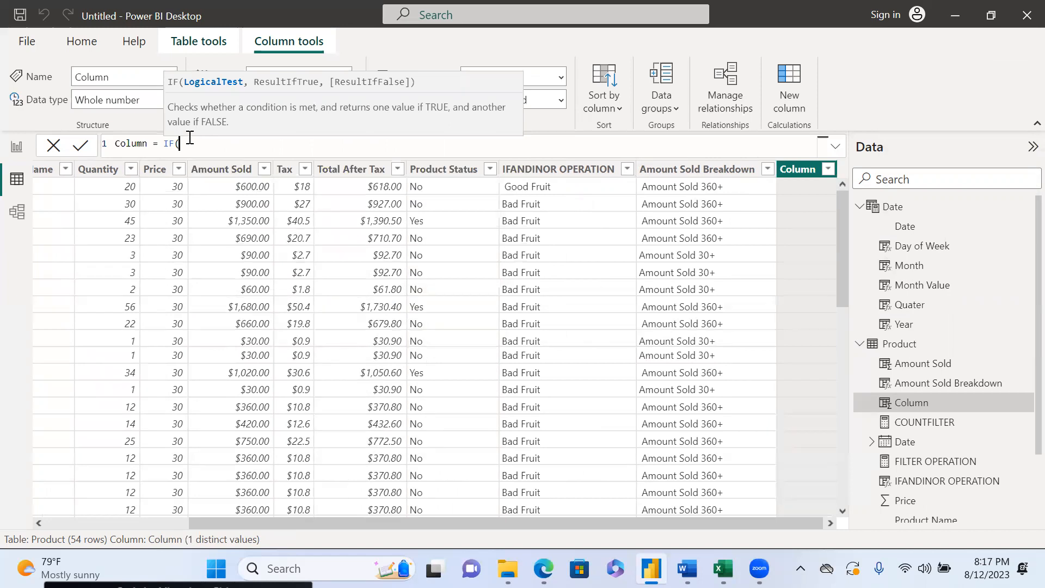
{"action": "type", "text": "Prod"}
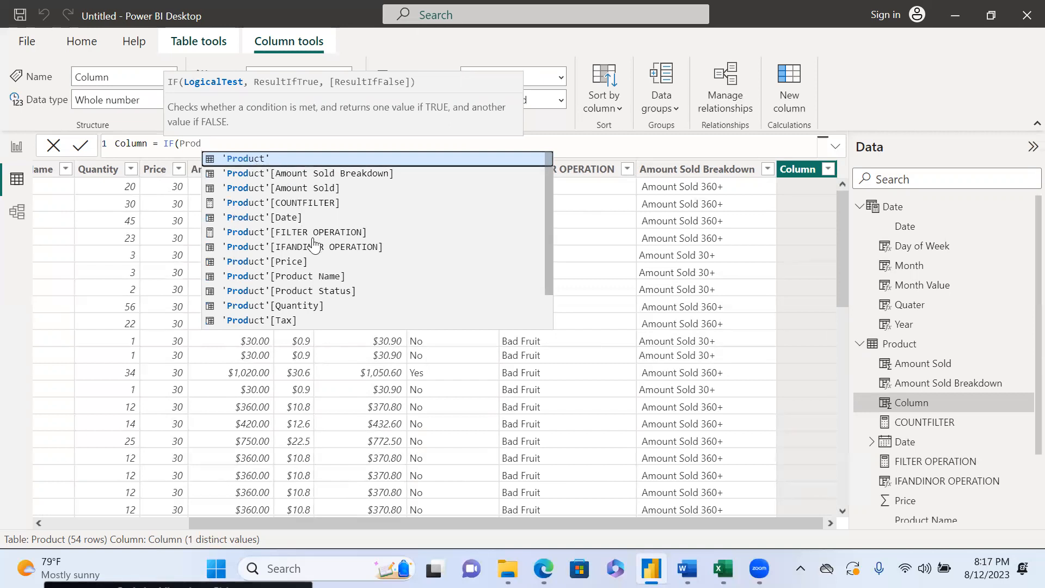
{"action": "left_click", "coordinate": [302, 192]}
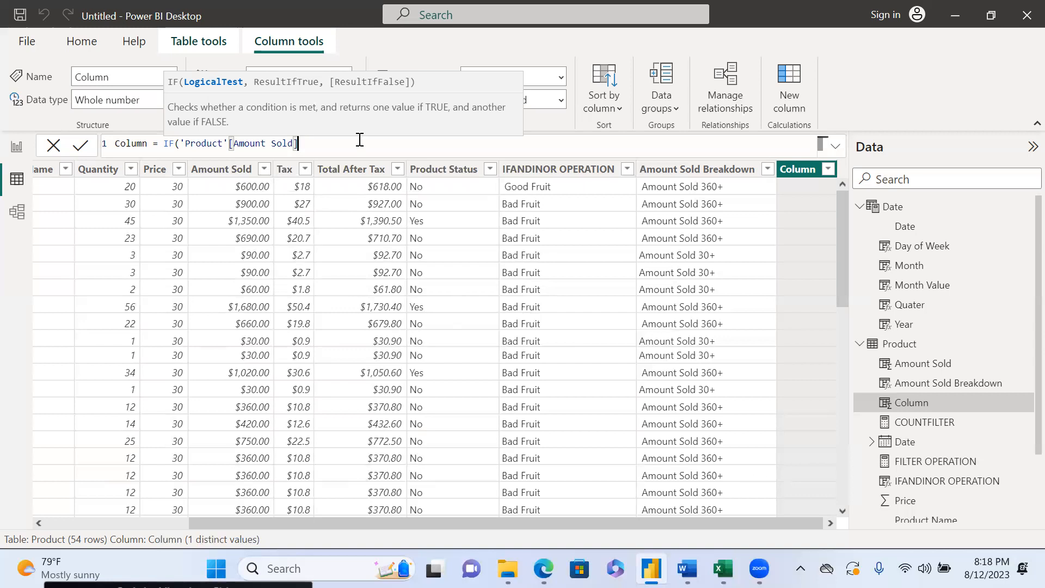
{"action": "type", "text": ">600,"}
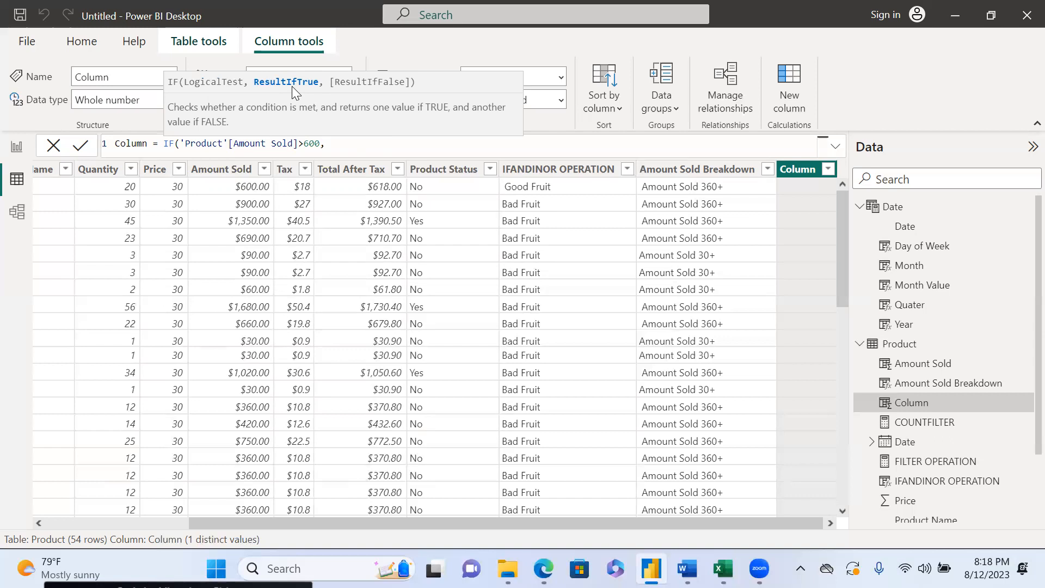
- Complete the IF formula with "Good" as the true result and "Bad" as the false result
{"action": "type", "text": "\""}
{"action": "type", "text": "Yes"}
{"action": "key", "text": "BackSpace"}
{"action": "key", "text": "BackSpace"}
{"action": "key", "text": "BackSpace"}
{"action": "type", "text": "Good\","}
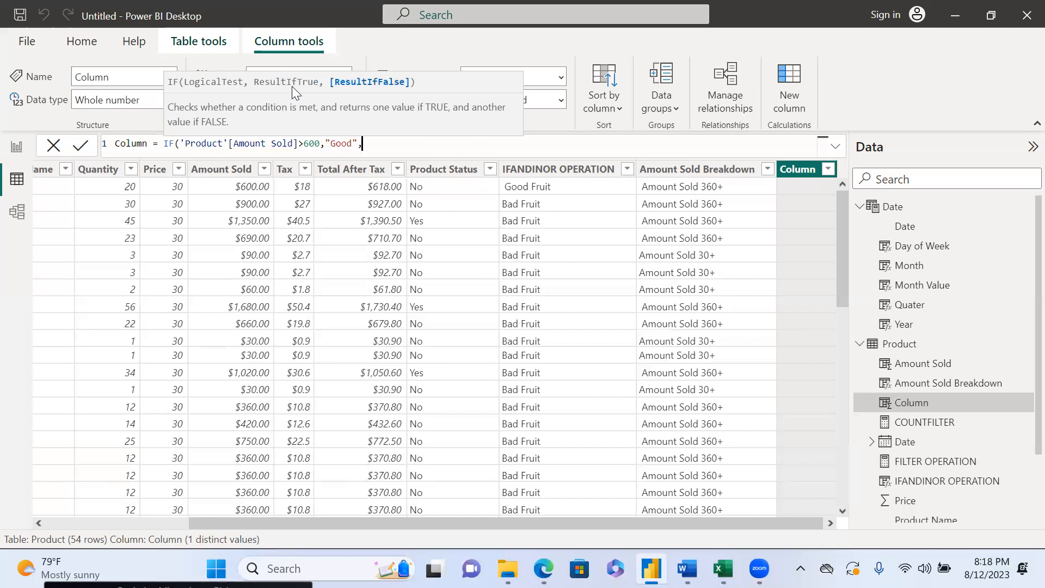
{"action": "type", "text": "\"Bad\")"}
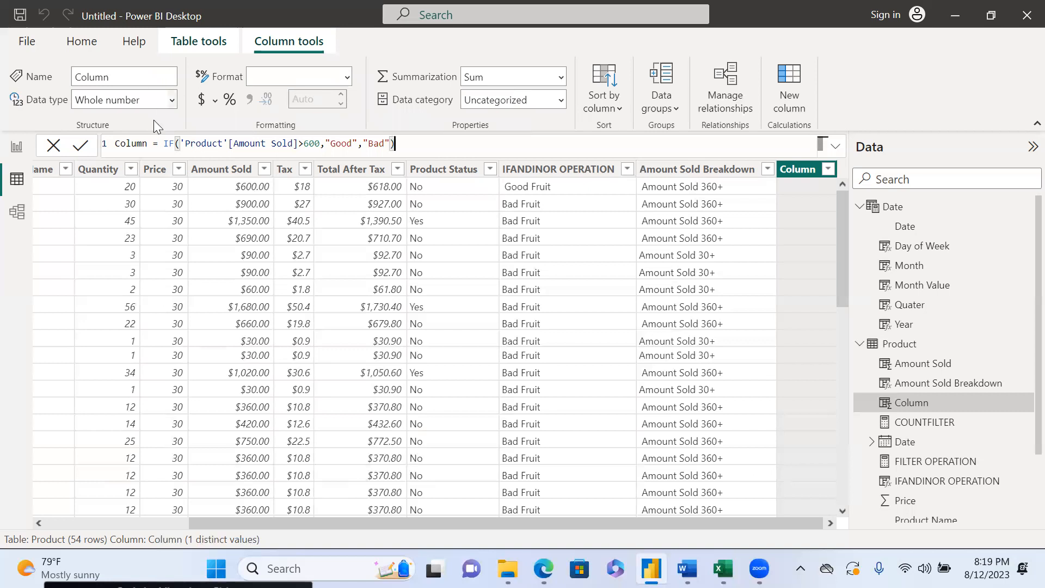
- Rename the new column to Product Condition within its formula and commit the formula
{"action": "double_click", "coordinate": [146, 144]}
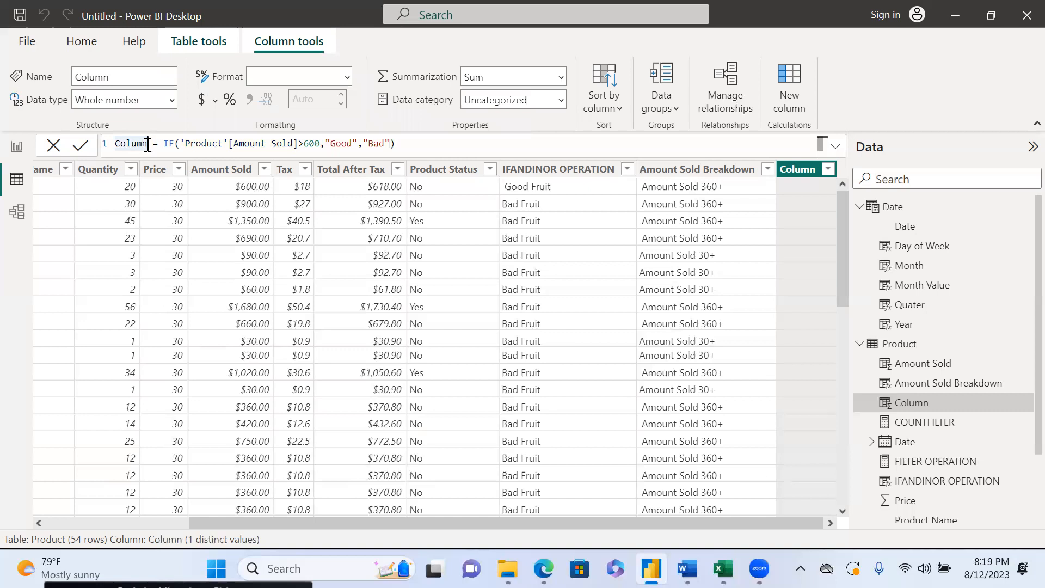
{"action": "left_click", "coordinate": [147, 144]}
{"action": "type", "text": "Product"}
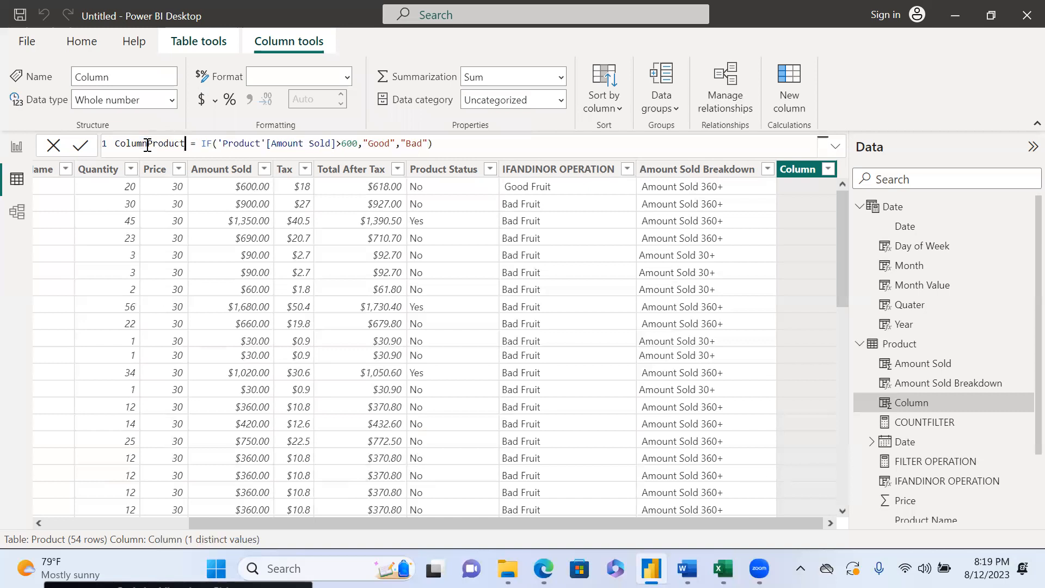
{"action": "left_click", "coordinate": [148, 143]}
{"action": "key", "text": "BackSpace"}
{"action": "key", "text": "BackSpace"}
{"action": "key", "text": "BackSpace"}
{"action": "key", "text": "BackSpace"}
{"action": "key", "text": "BackSpace"}
{"action": "key", "text": "BackSpace"}
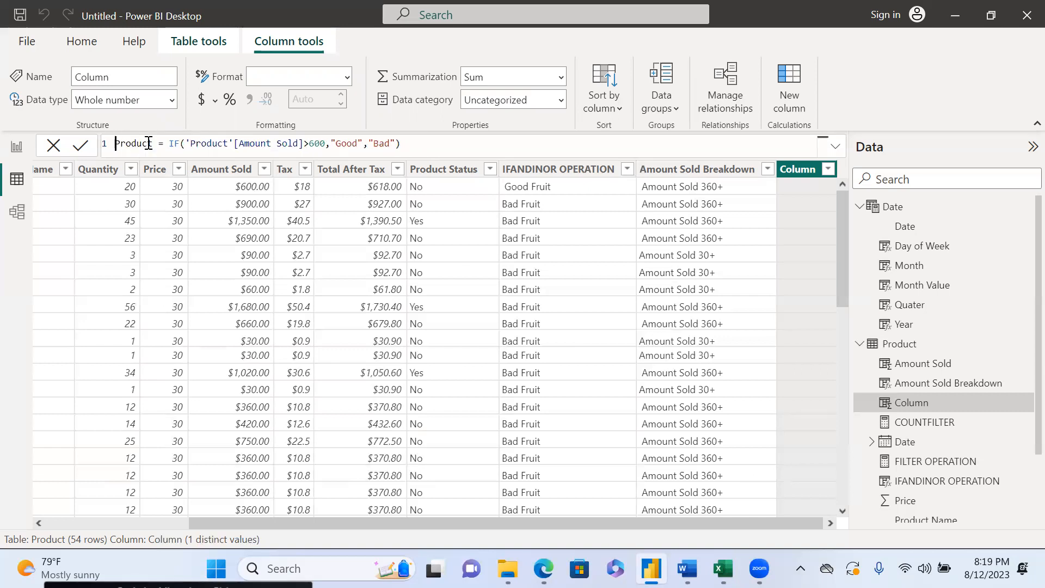
{"action": "left_click", "coordinate": [156, 144]}
{"action": "type", "text": "Co"}
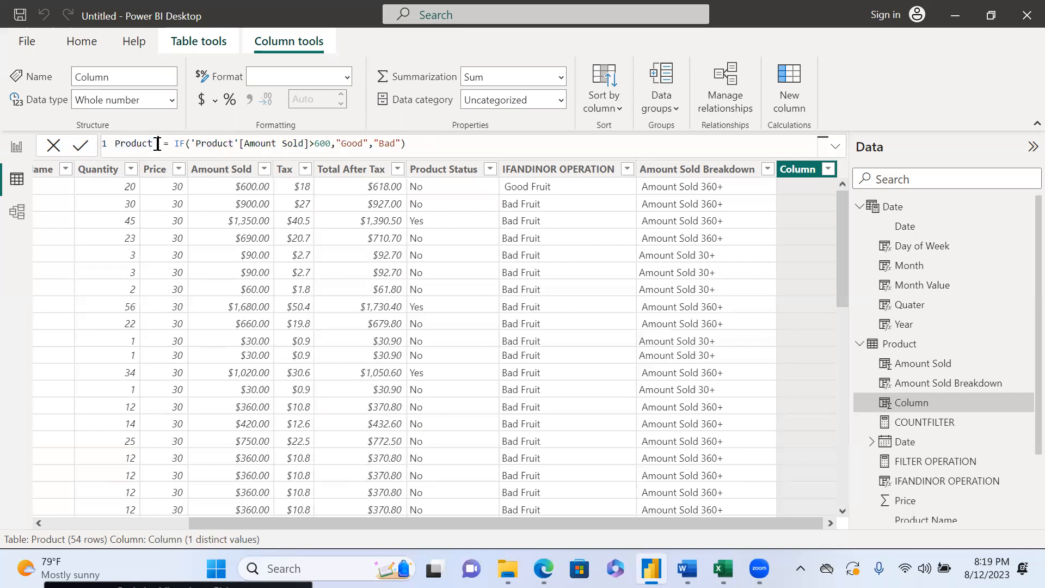
{"action": "type", "text": "ndition"}
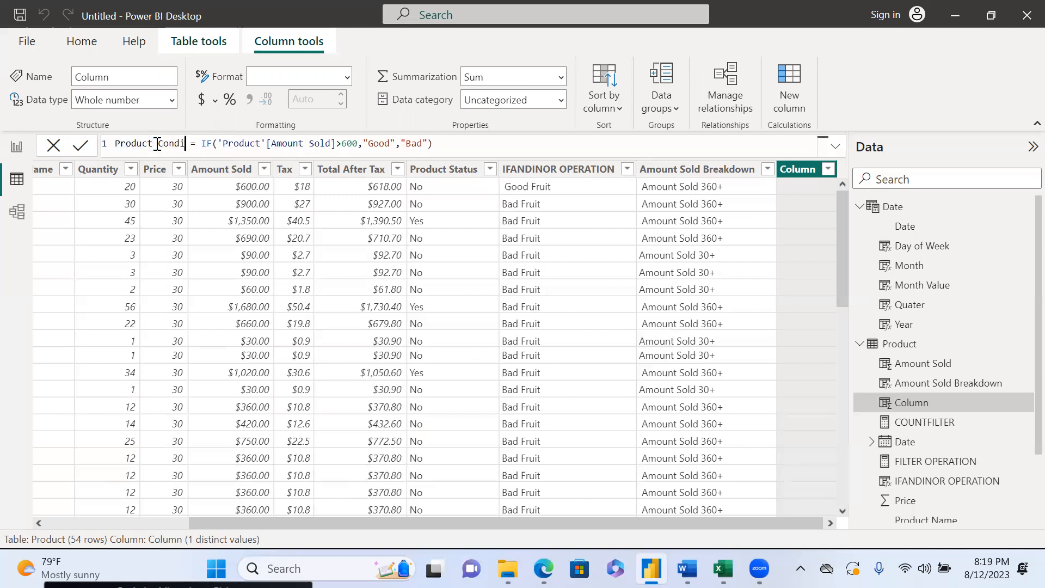
{"action": "left_click", "coordinate": [478, 149]}
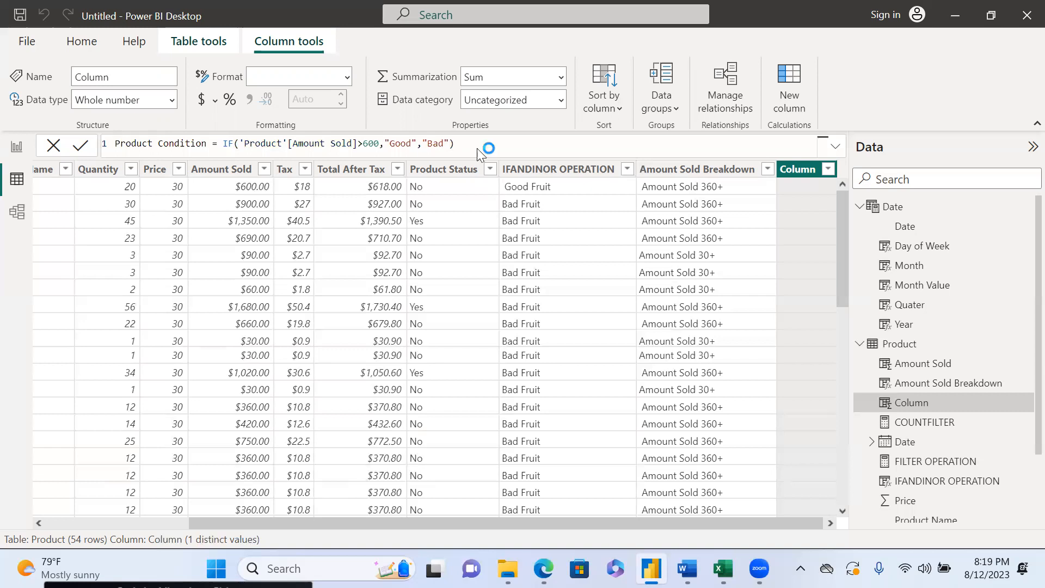
{"action": "key", "text": "Return"}
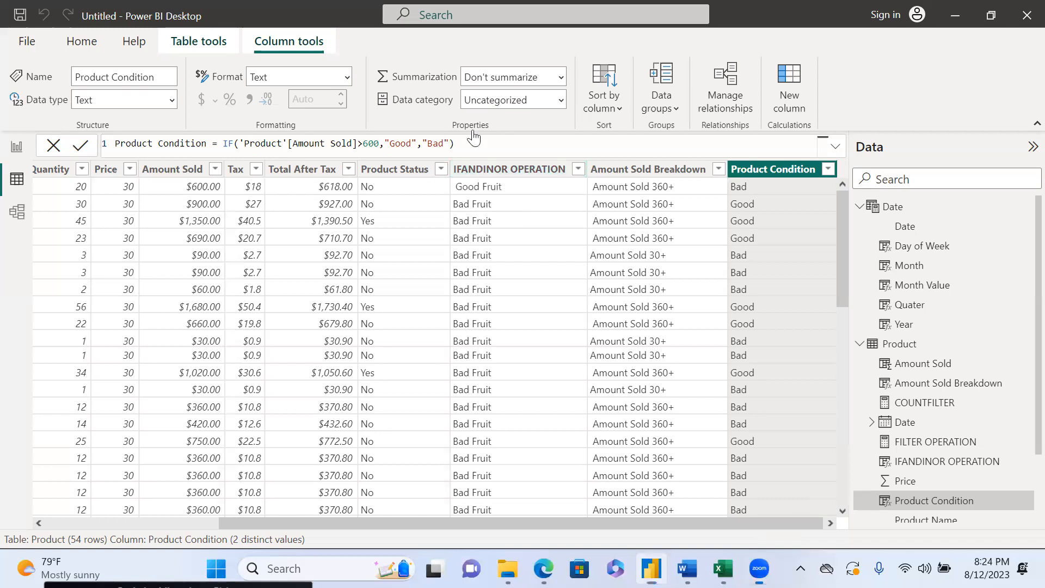
- Place a text annotation over the table listing AND, OR and IN on separate lines
{"action": "left_click", "coordinate": [520, 270]}
{"action": "type", "text": "A"}
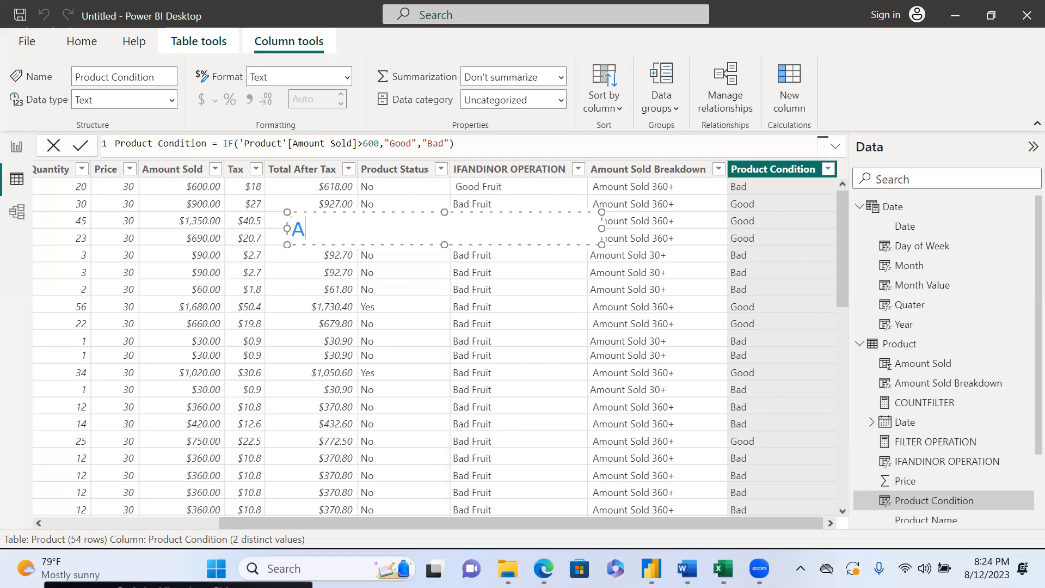
{"action": "type", "text": "ND"}
{"action": "key", "text": "Return"}
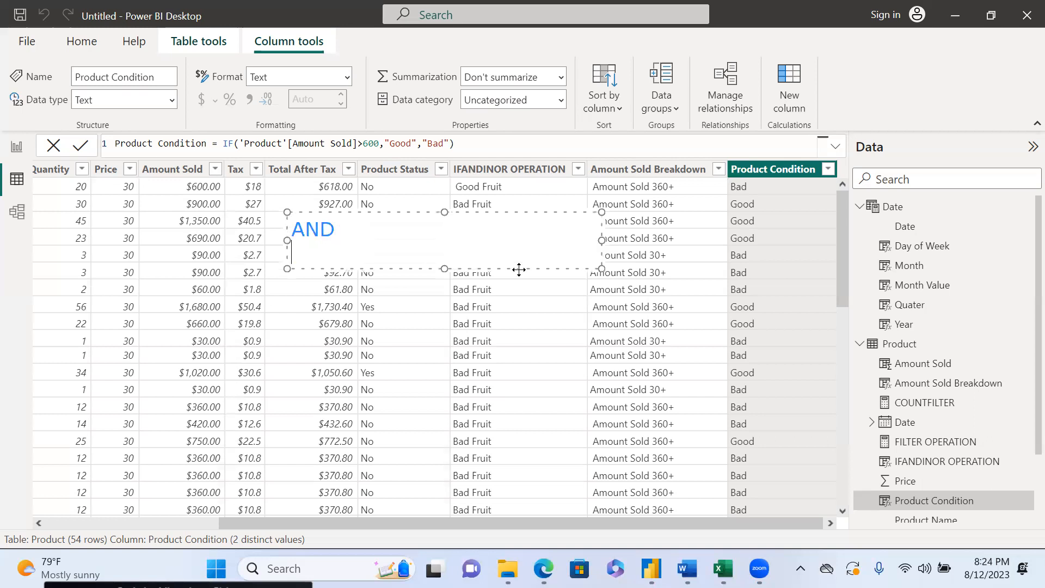
{"action": "type", "text": "OR"}
{"action": "key", "text": "Return"}
{"action": "type", "text": "IN"}
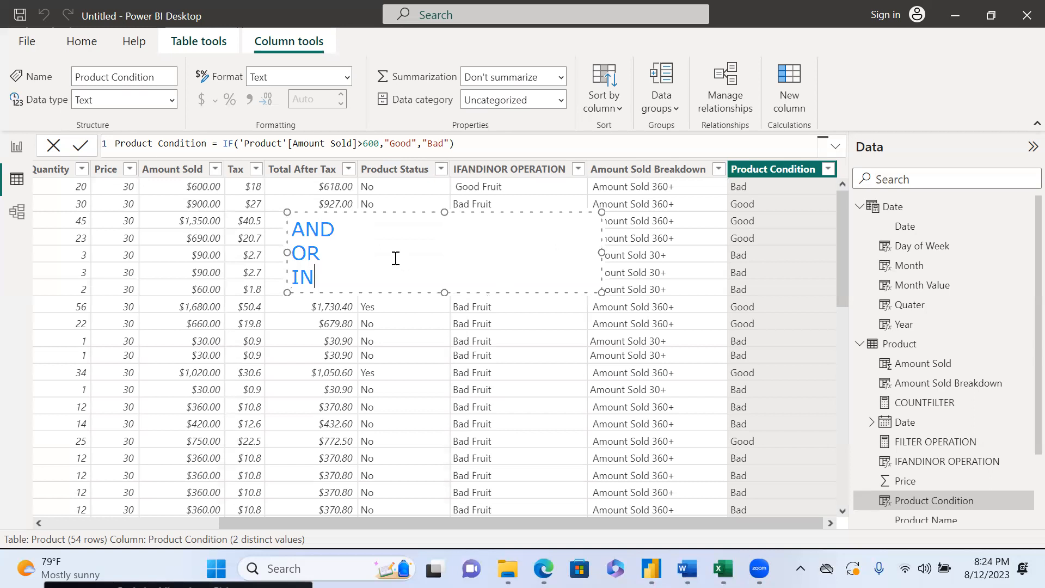
- Replace the annotation's IN line with the text "Set Fruit"
{"action": "type", "text": " {}"}
{"action": "key", "text": "Left"}
{"action": "left_click", "coordinate": [358, 284]}
{"action": "key", "text": "BackSpace"}
{"action": "key", "text": "BackSpace"}
{"action": "key", "text": "BackSpace"}
{"action": "key", "text": "BackSpace"}
{"action": "key", "text": "BackSpace"}
{"action": "type", "text": "Set"}
{"action": "type", "text": " {"}
{"action": "key", "text": "BackSpace"}
{"action": "type", "text": "Fruit"}
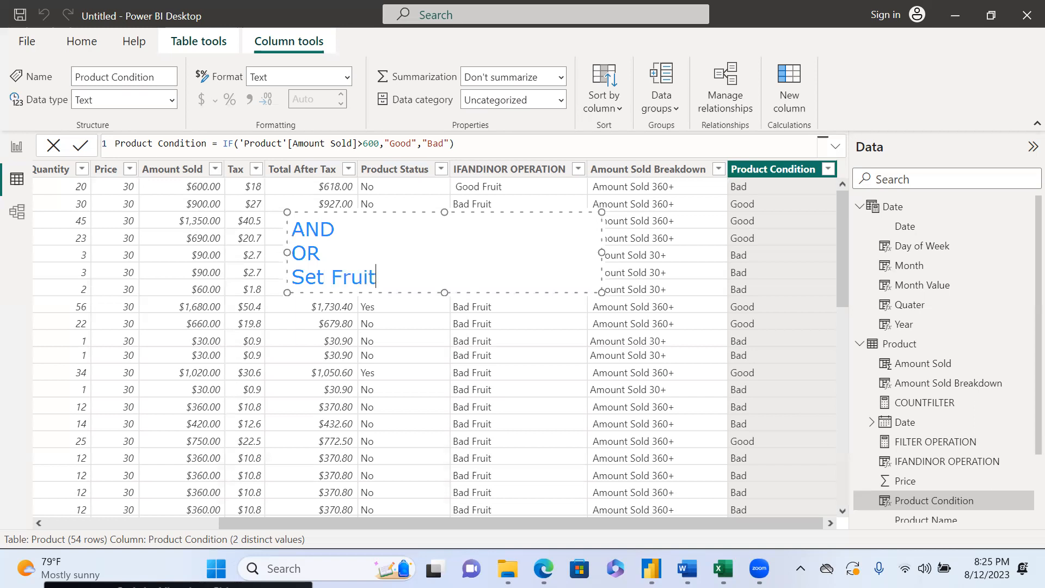
- Write the members of Set Fruit in braces: { apple, mango, Avocado, Pineapple, BB, SB, Banana, Grape}
{"action": "type", "text": " { apple, manag"}
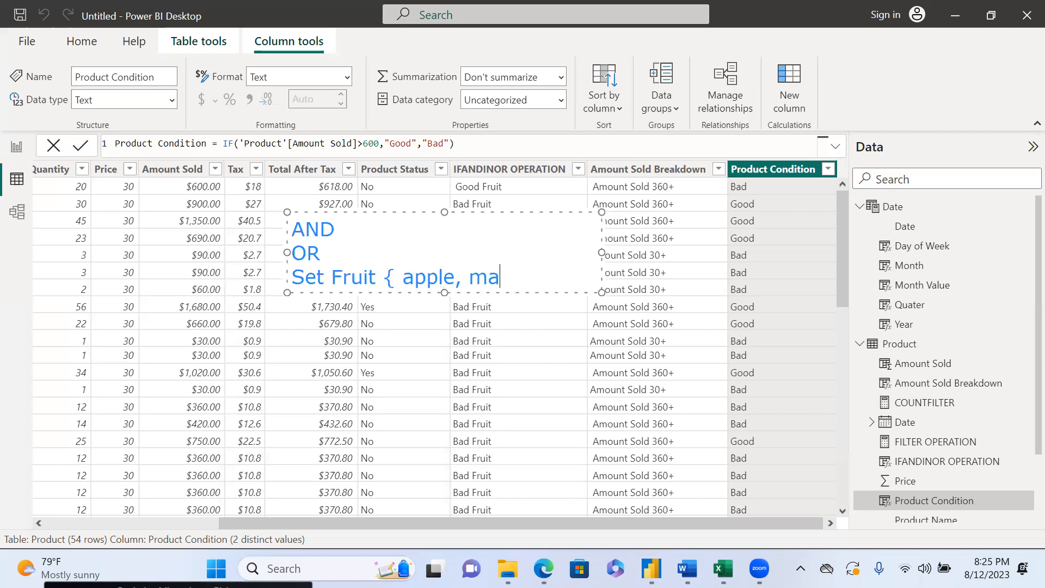
{"action": "key", "text": "BackSpace"}
{"action": "key", "text": "BackSpace"}
{"action": "type", "text": "go,"}
{"action": "type", "text": " P"}
{"action": "key", "text": "BackSpace"}
{"action": "type", "text": "Avocad"}
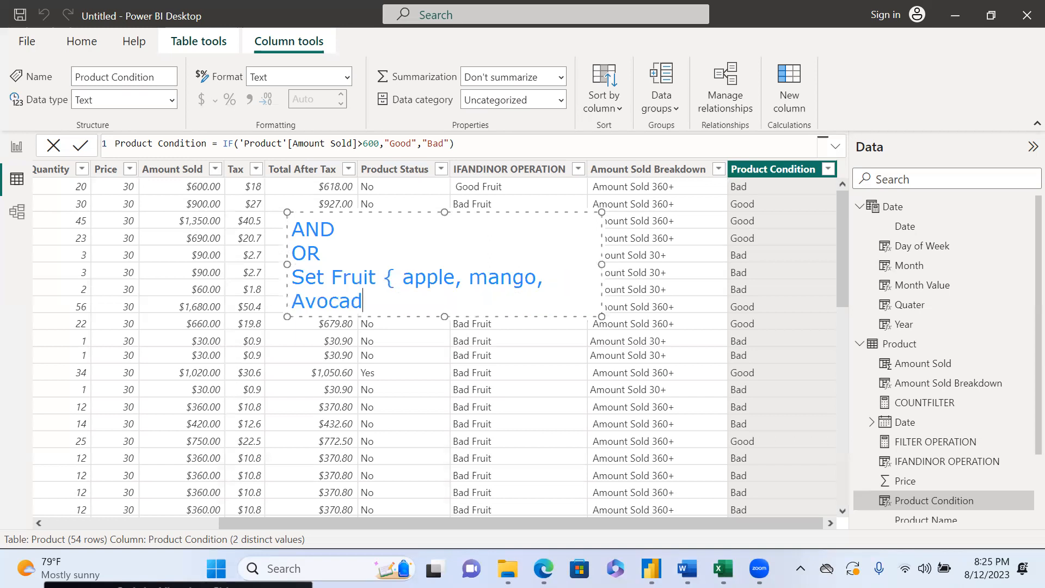
{"action": "type", "text": "o, Pineap"}
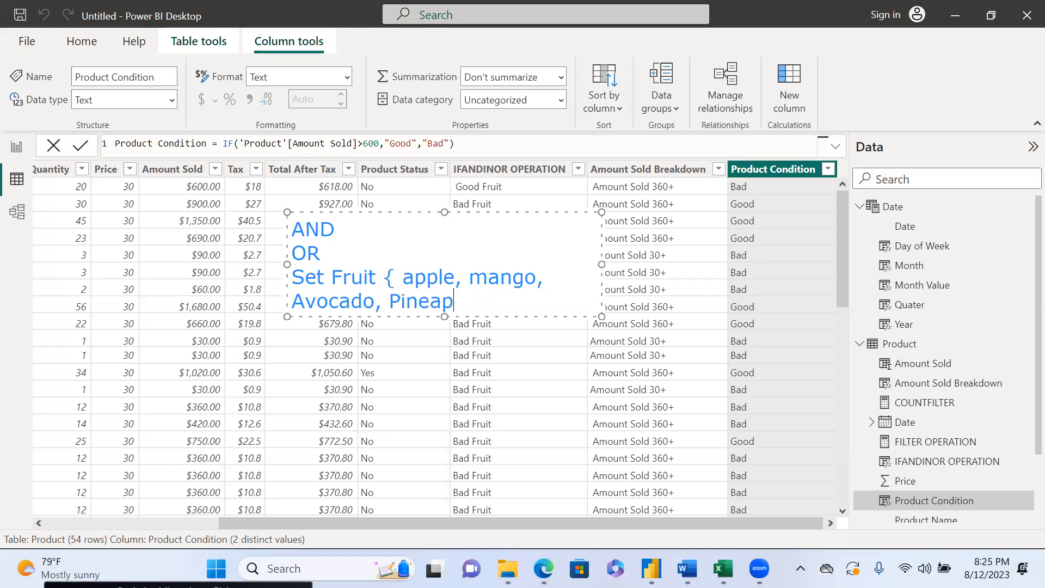
{"action": "type", "text": "ple, BB, SB"}
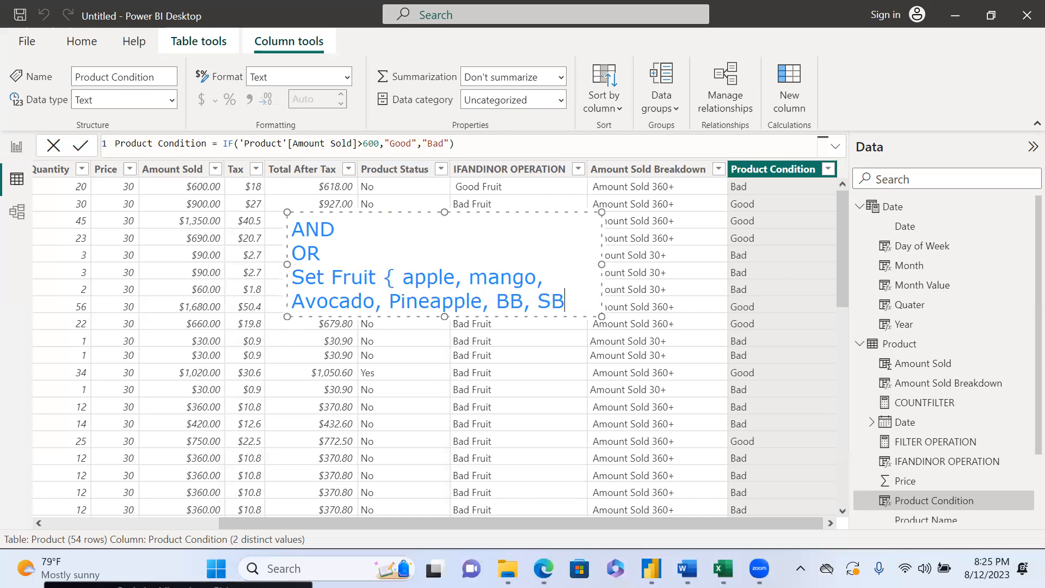
{"action": "type", "text": ", "}
{"action": "type", "text": "Bana"}
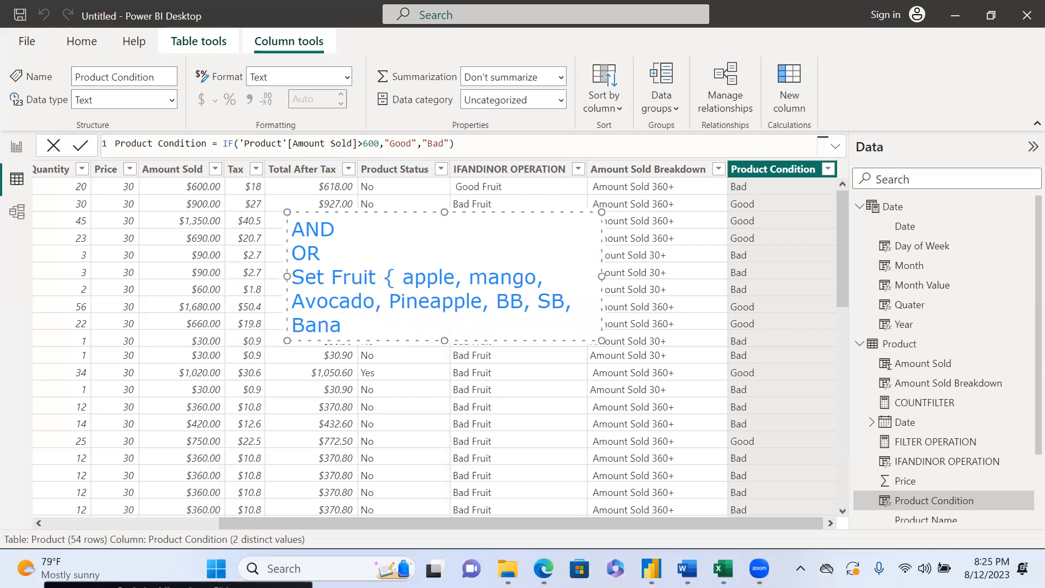
{"action": "type", "text": "na, Grape"}
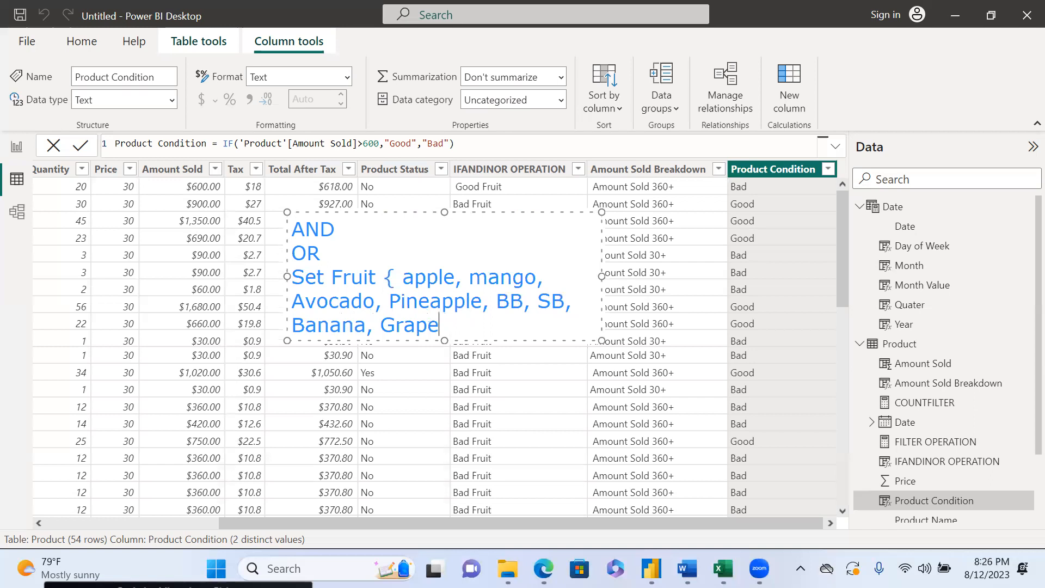
{"action": "type", "text": "}"}
- Add "Set entity = 7" after the fruit set in the annotation, followed by a blank line
{"action": "type", "text": "Set ebn=="}
{"action": "key", "text": "BackSpace"}
{"action": "key", "text": "BackSpace"}
{"action": "key", "text": "BackSpace"}
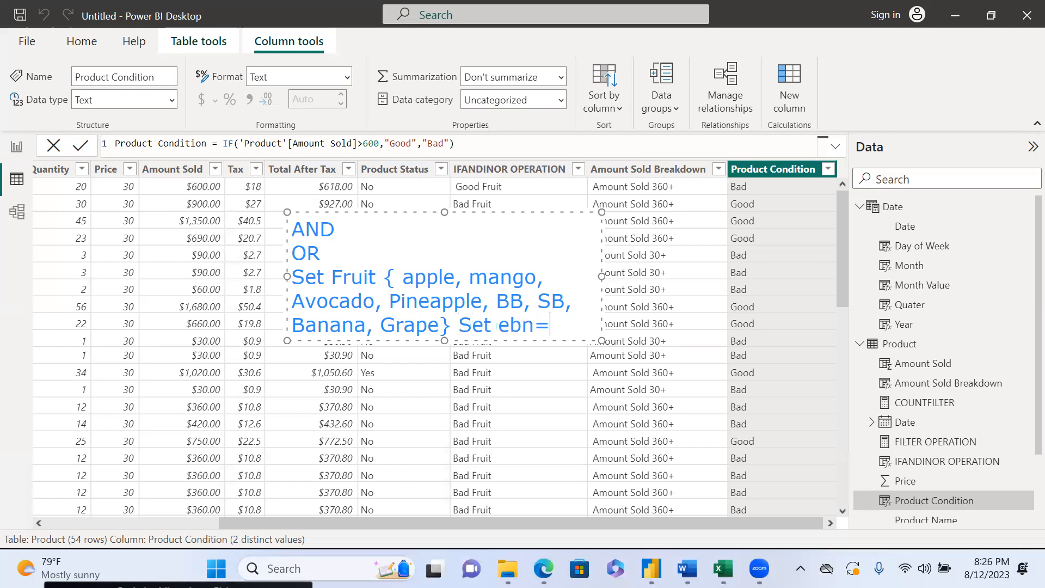
{"action": "key", "text": "BackSpace"}
{"action": "type", "text": "nity"}
{"action": "key", "text": "BackSpace"}
{"action": "key", "text": "BackSpace"}
{"action": "key", "text": "BackSpace"}
{"action": "type", "text": "tity = 7"}
{"action": "key", "text": "Return"}
{"action": "key", "text": "Return"}
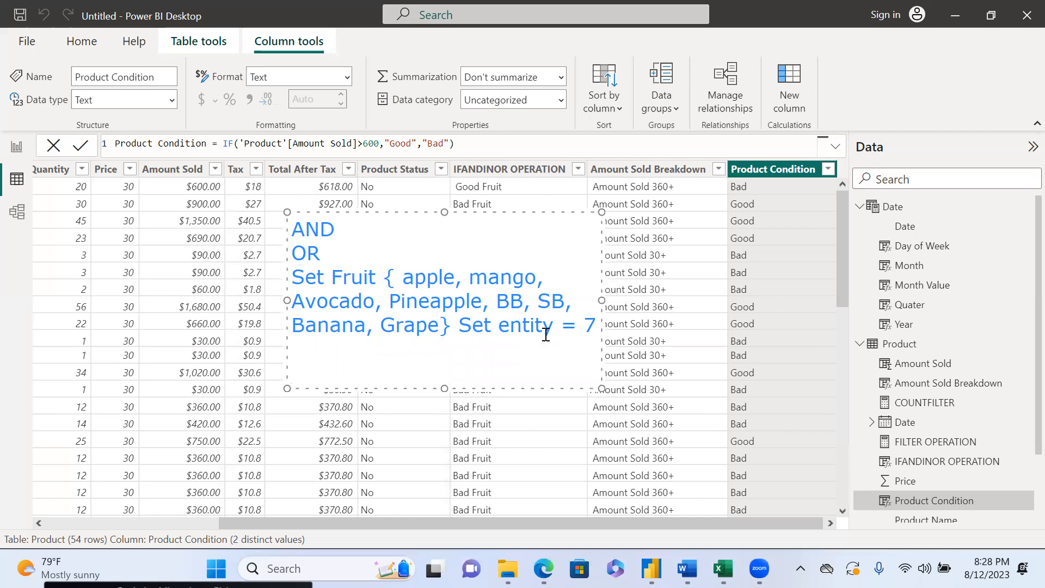
- Write the SQL example lines "Select *" and "From Product.Fruit" below the fruit set in the annotation
{"action": "type", "text": "Select"}
{"action": "left_click", "coordinate": [546, 334]}
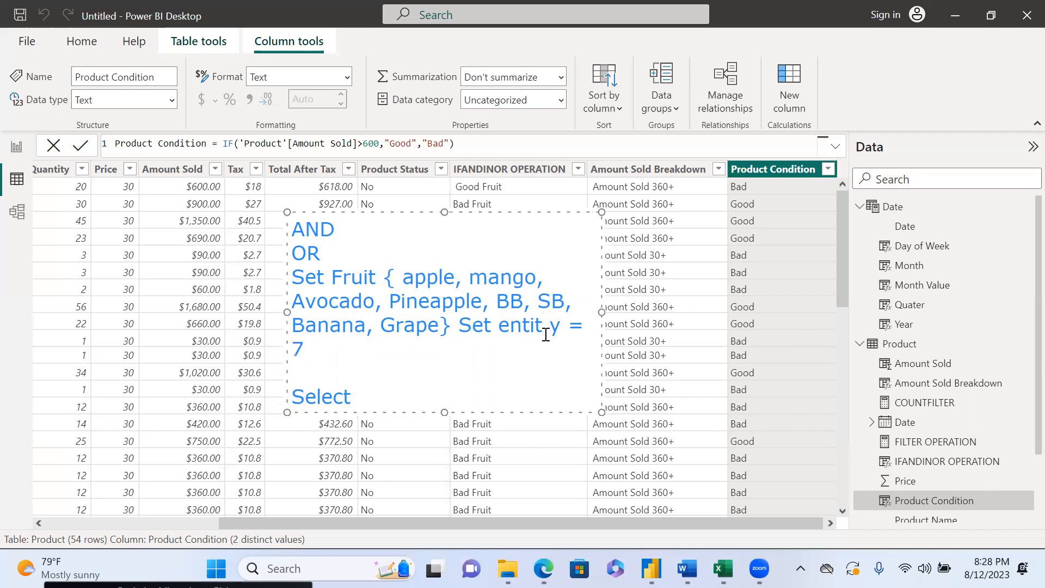
{"action": "left_click", "coordinate": [411, 395]}
{"action": "type", "text": "*"}
{"action": "key", "text": "Return"}
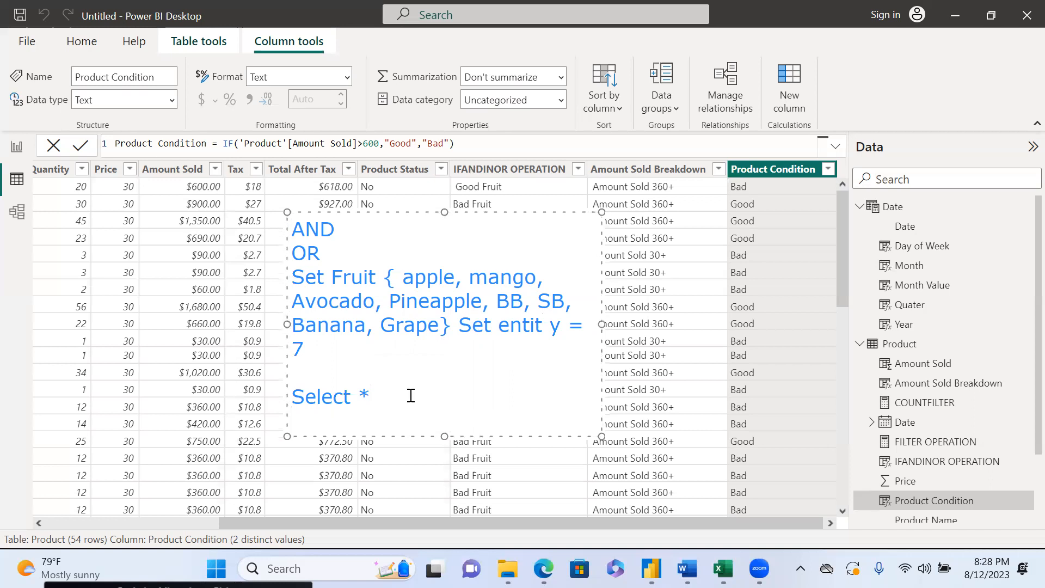
{"action": "type", "text": "From Pro"}
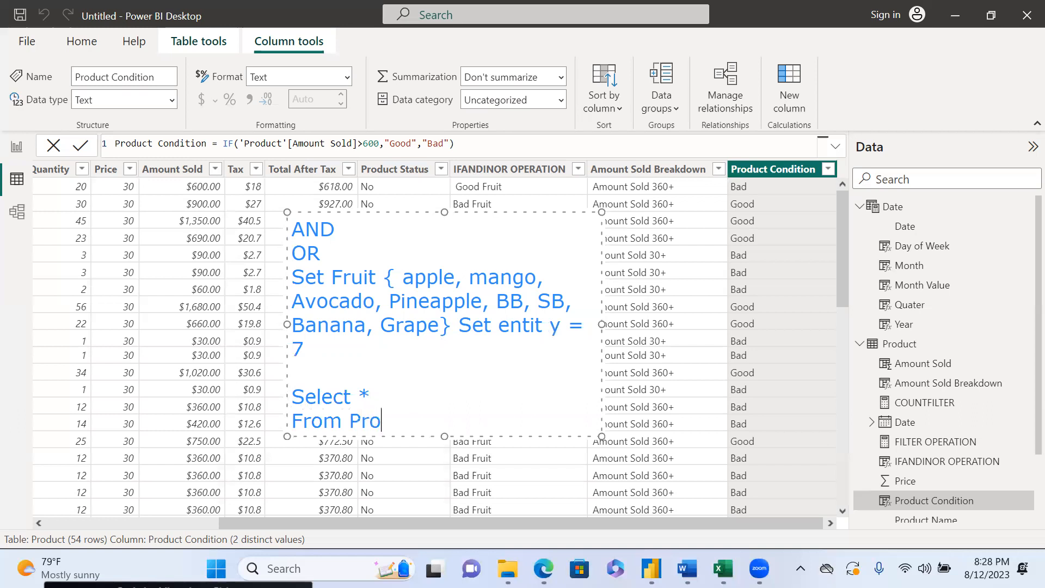
{"action": "type", "text": "duct.Fruit"}
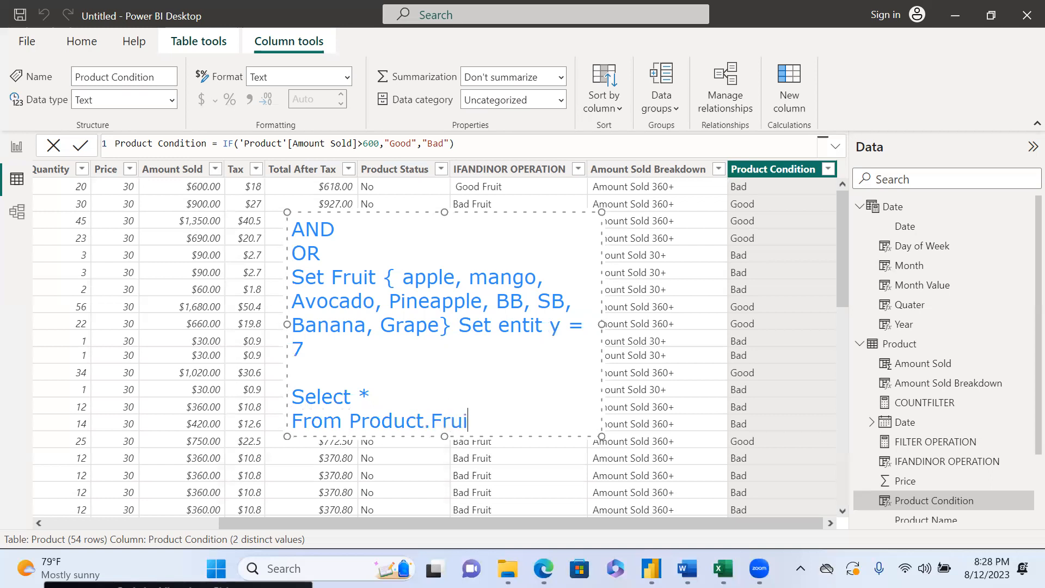
{"action": "key", "text": "Return"}
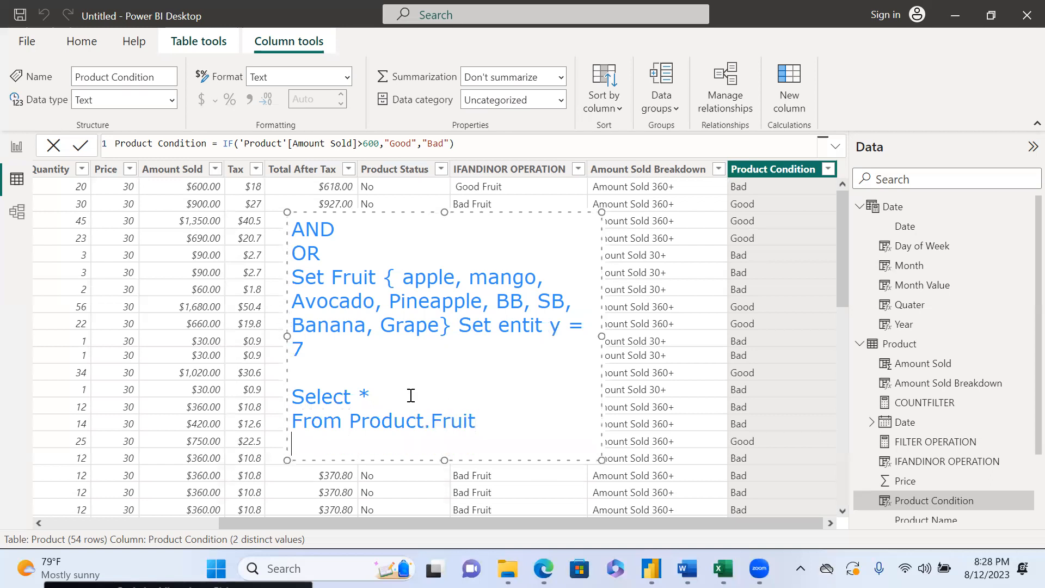
- Add a "Where" line to the annotation's SQL example and shorten the line above it to "From Product"
{"action": "type", "text": "Where"}
{"action": "left_click", "coordinate": [481, 416]}
{"action": "key", "text": "BackSpace"}
{"action": "key", "text": "BackSpace"}
{"action": "key", "text": "BackSpace"}
{"action": "key", "text": "BackSpace"}
{"action": "key", "text": "BackSpace"}
{"action": "key", "text": "BackSpace"}
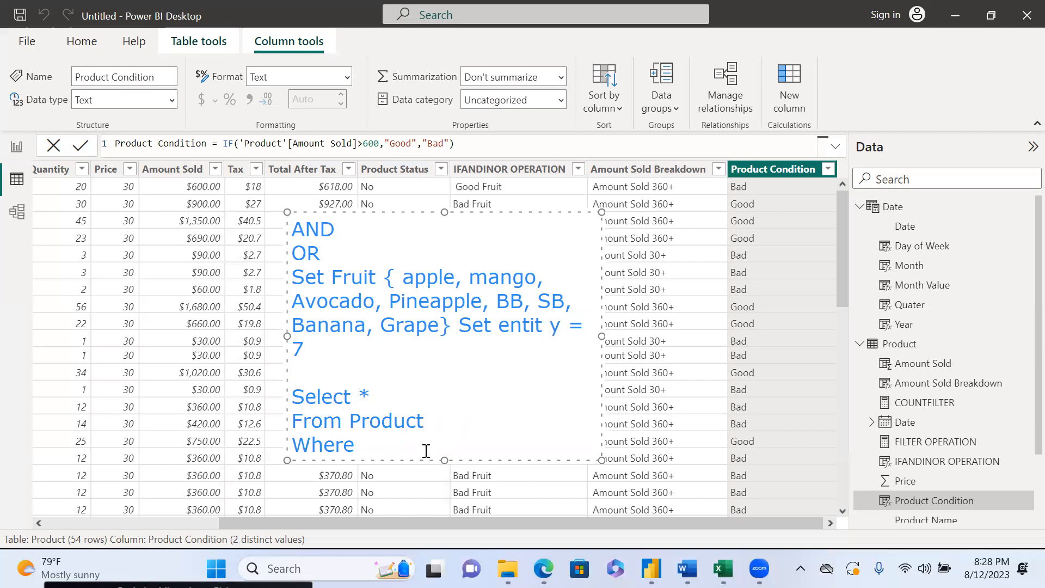
- Complete the annotation's Where clause as Where Fruit IN { "Apple", "BB"}
{"action": "left_click", "coordinate": [369, 446]}
{"action": "type", "text": "Fruit IN { \"Apple"}
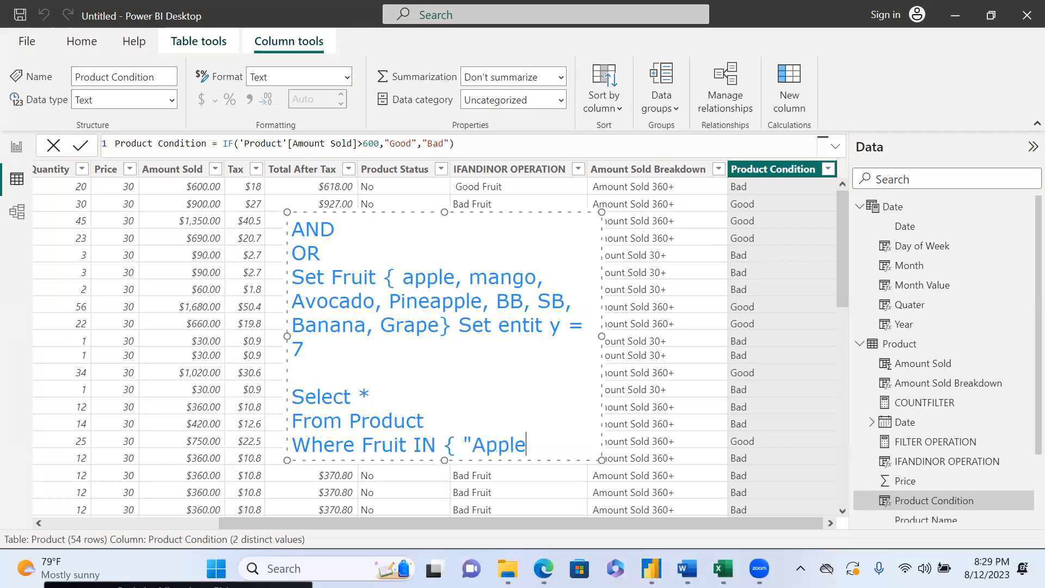
{"action": "type", "text": "\", \"BB\"}"}
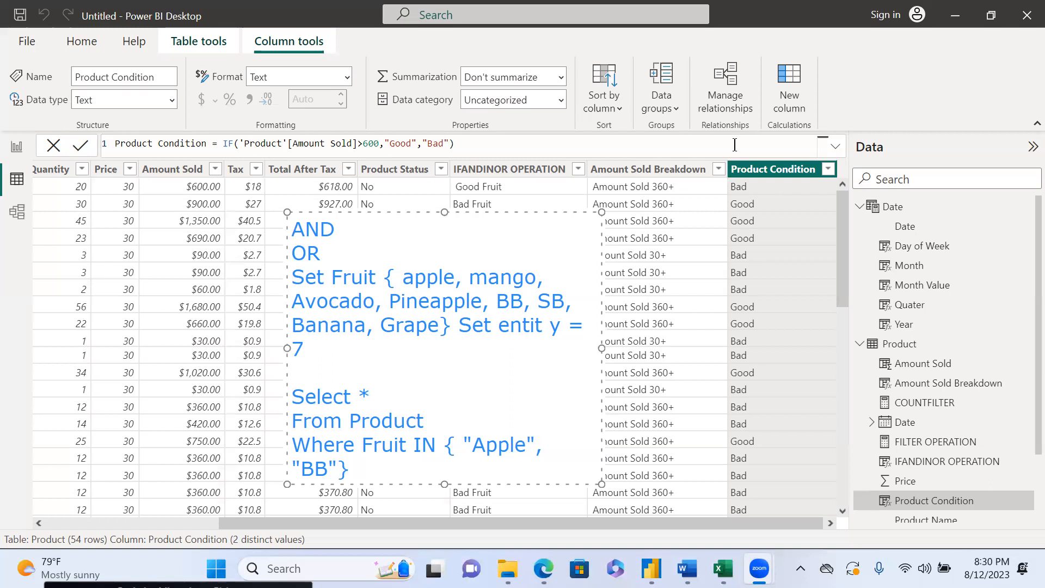
- Leave the text annotation, display the Product Status column's formula and clear the annotation from the screen
{"action": "left_click", "coordinate": [775, 109]}
{"action": "left_click", "coordinate": [337, 275]}
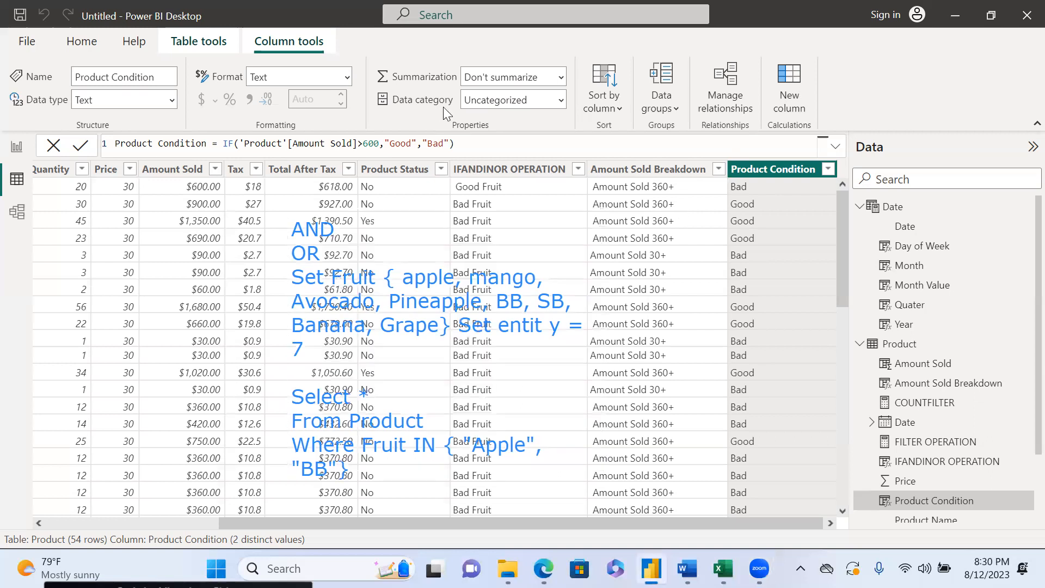
{"action": "left_click", "coordinate": [302, 168]}
{"action": "left_click", "coordinate": [395, 169]}
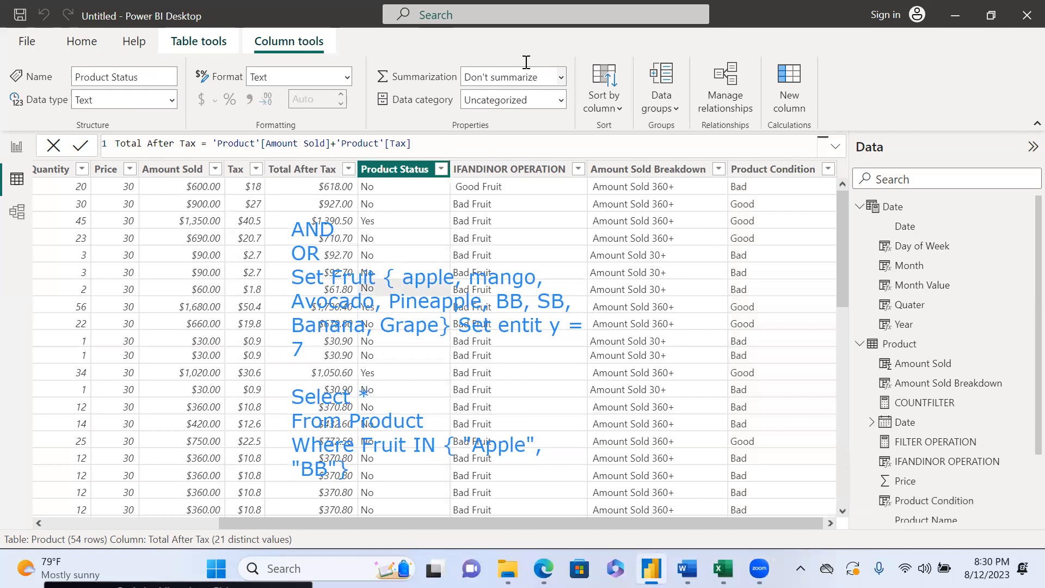
{"action": "left_click", "coordinate": [681, 98]}
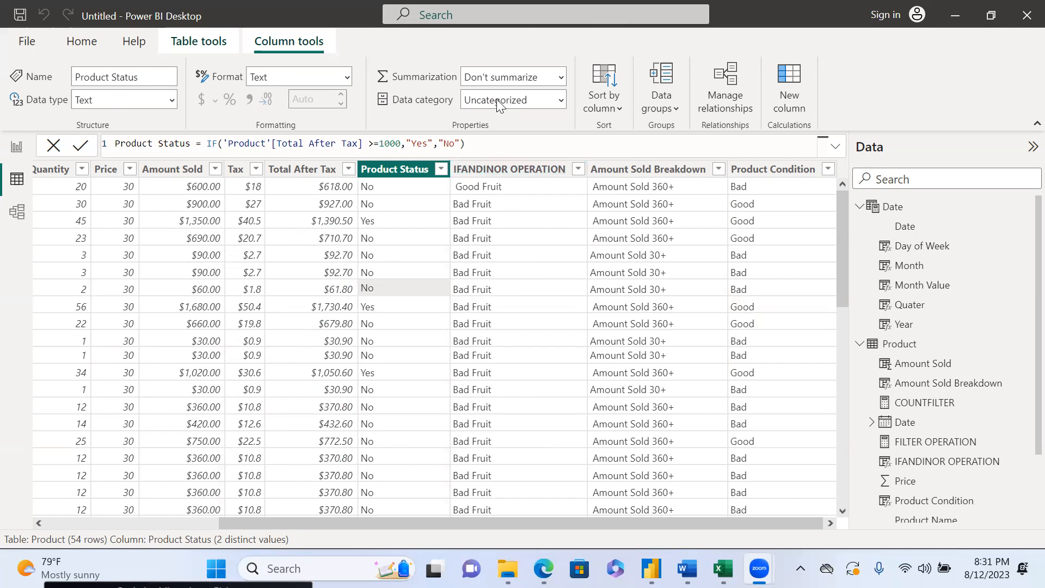
- Write a new text annotation over the table with the lines "AND is rep &&", "OR is rep ||" and "IN"
{"action": "left_click", "coordinate": [306, 240]}
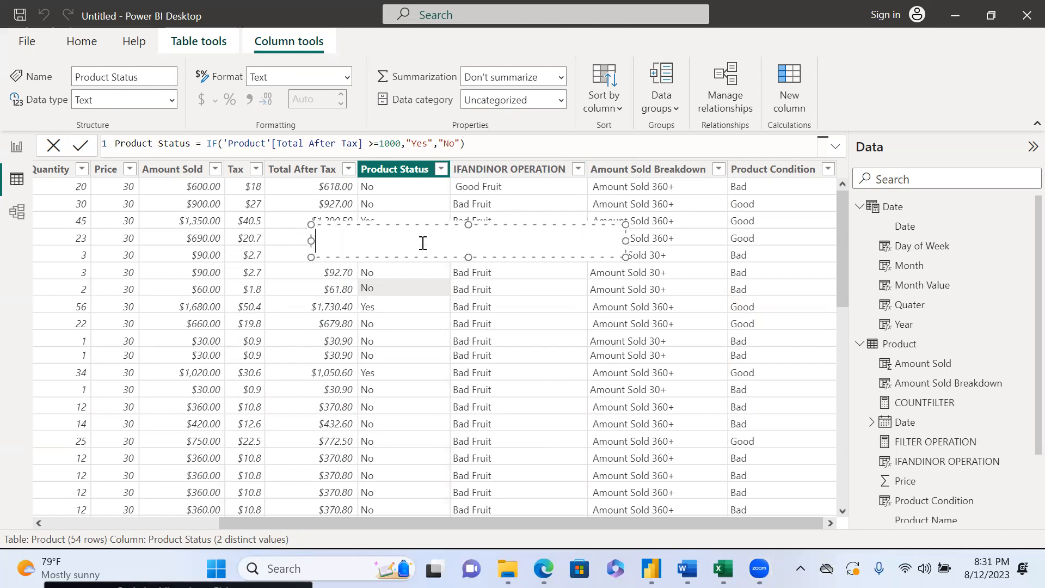
{"action": "type", "text": "AND is rep"}
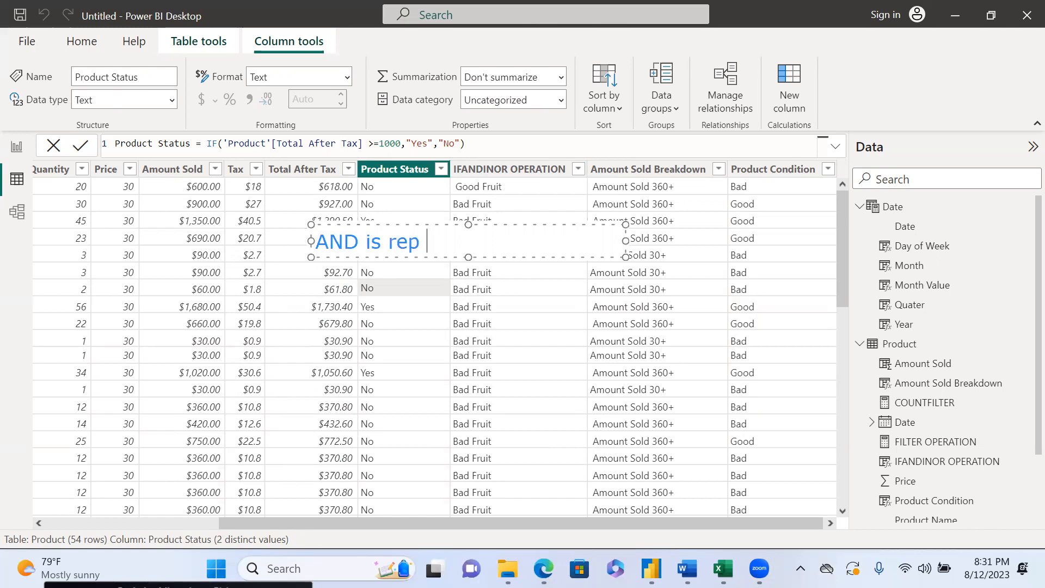
{"action": "type", "text": " &&"}
{"action": "key", "text": "Return"}
{"action": "type", "text": "O"}
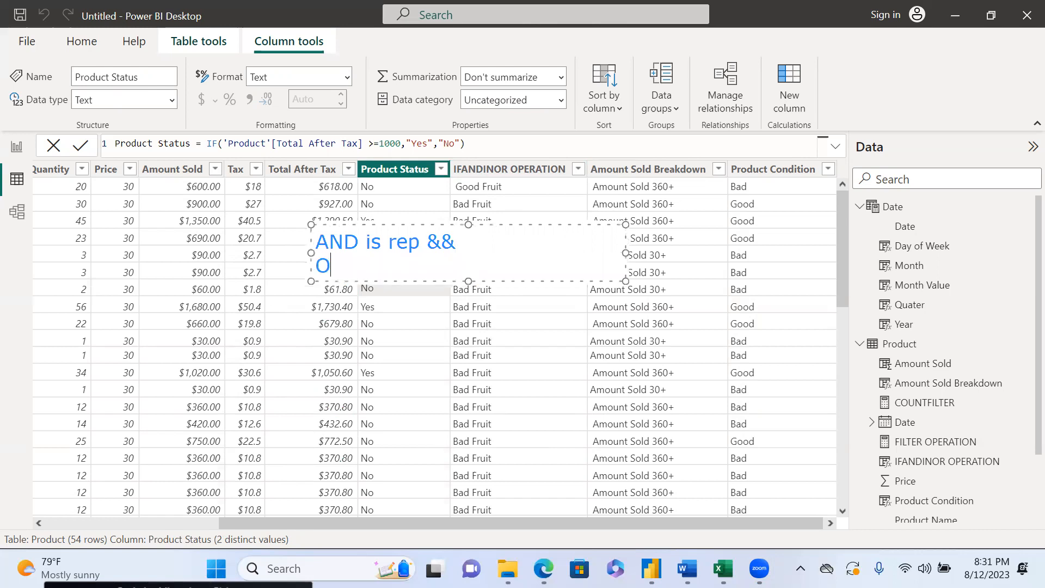
{"action": "type", "text": "R is rep ||"}
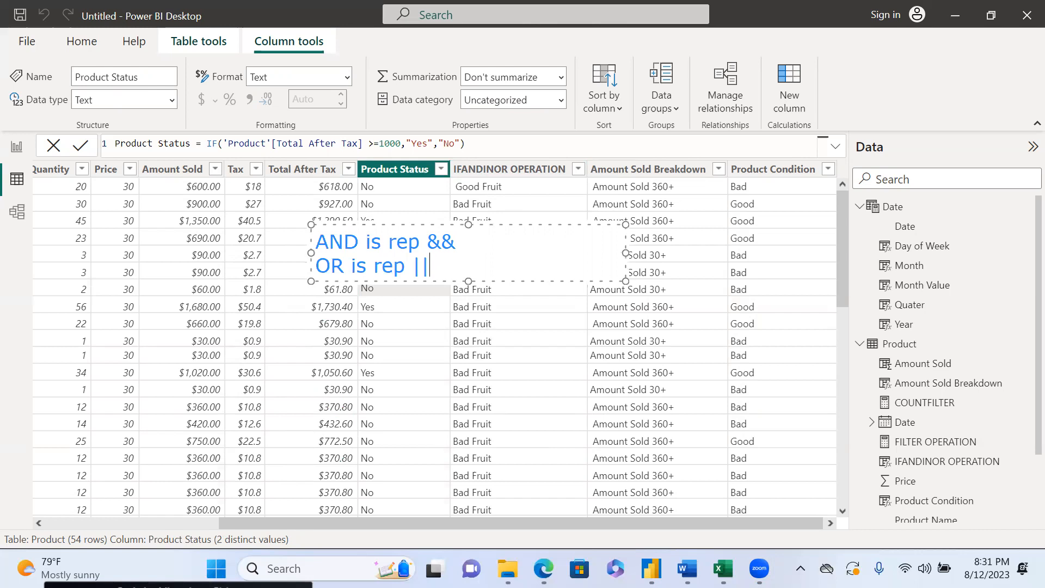
{"action": "key", "text": "Return"}
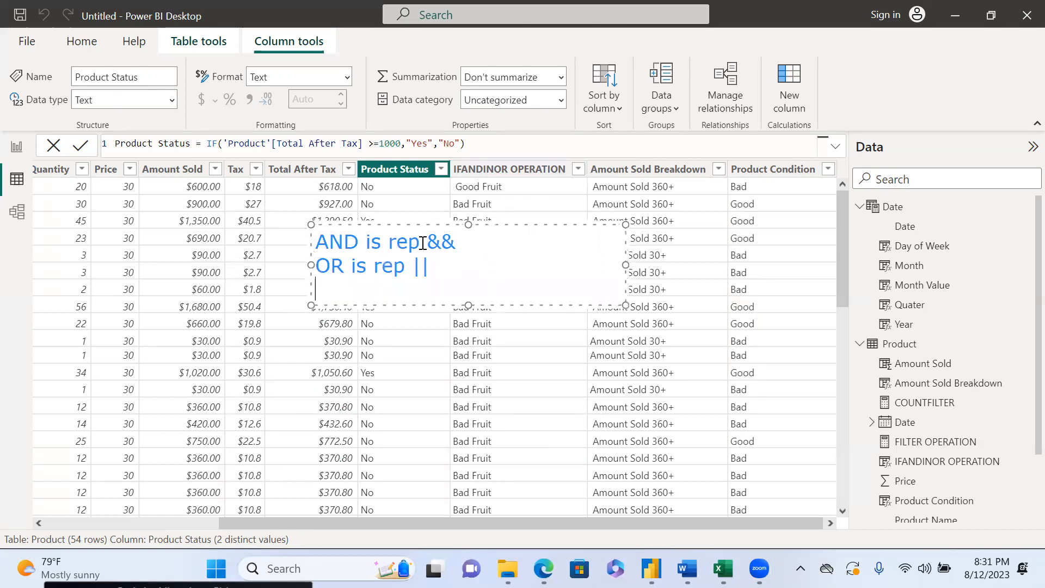
{"action": "type", "text": "IN"}
{"action": "left_click", "coordinate": [690, 142]}
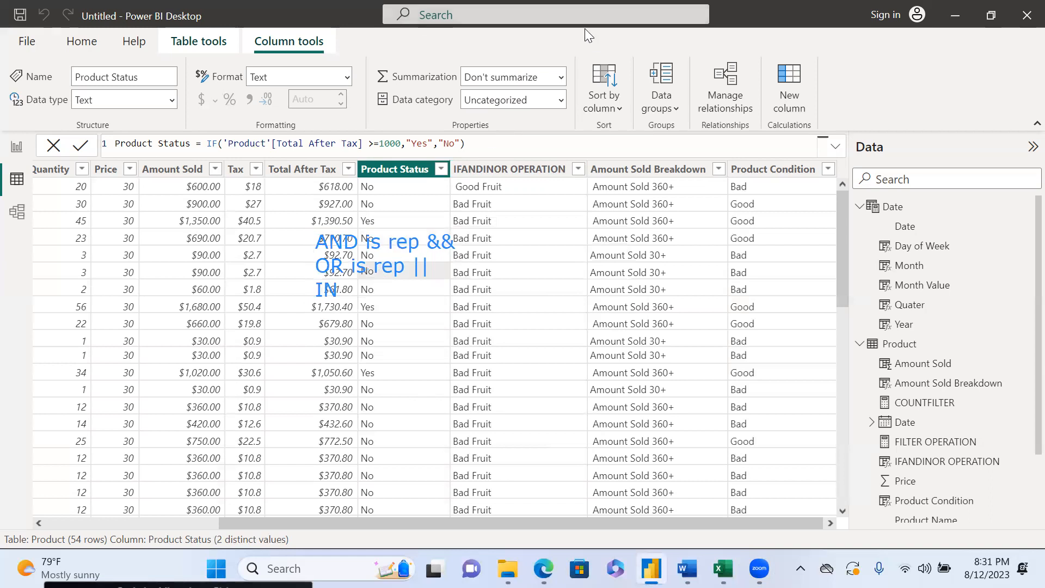
- Clear the operator annotation and display the IFANDINOR OPERATION column's formula
{"action": "left_click", "coordinate": [635, 83]}
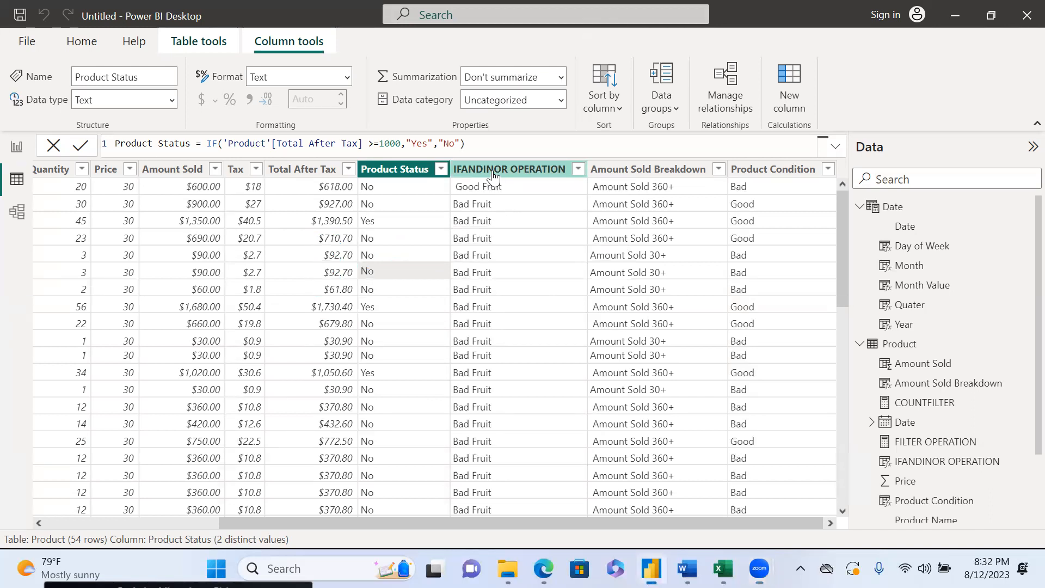
{"action": "left_click", "coordinate": [491, 180]}
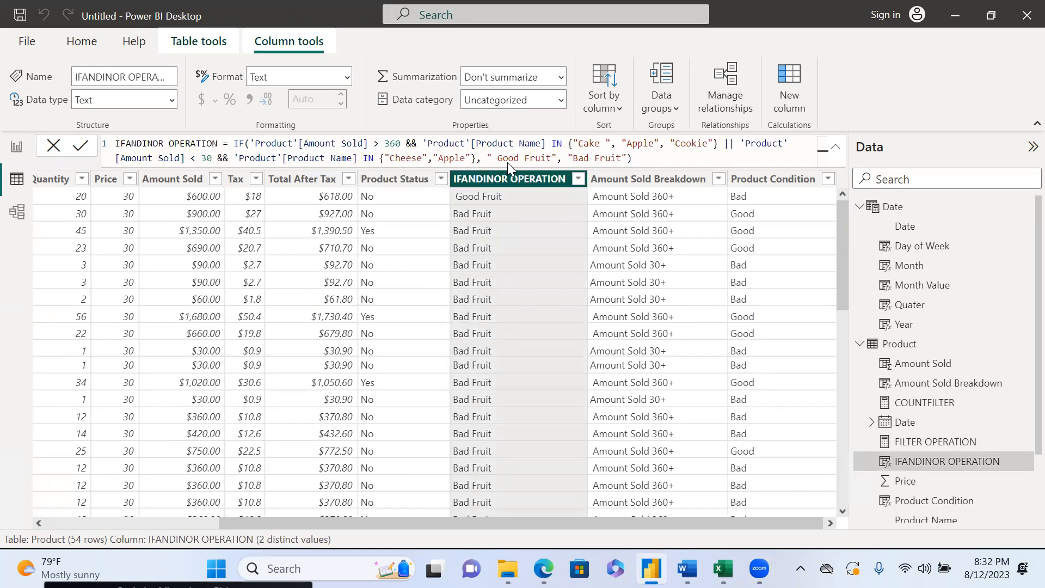
- Add a new calculated column to the Product table and begin its formula with the IF function
{"action": "right_click", "coordinate": [905, 345]}
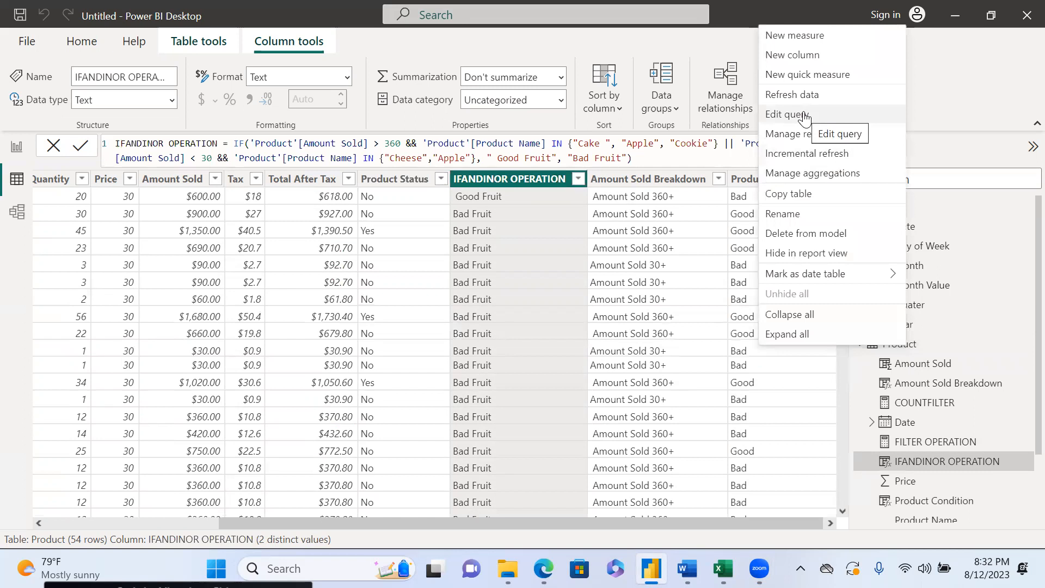
{"action": "left_click", "coordinate": [793, 54]}
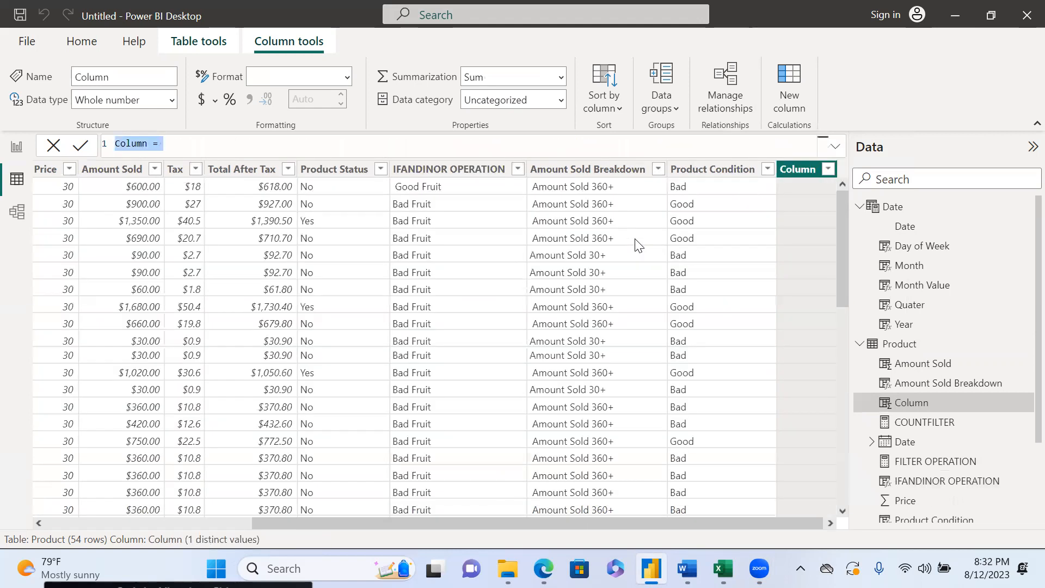
{"action": "left_click", "coordinate": [191, 150]}
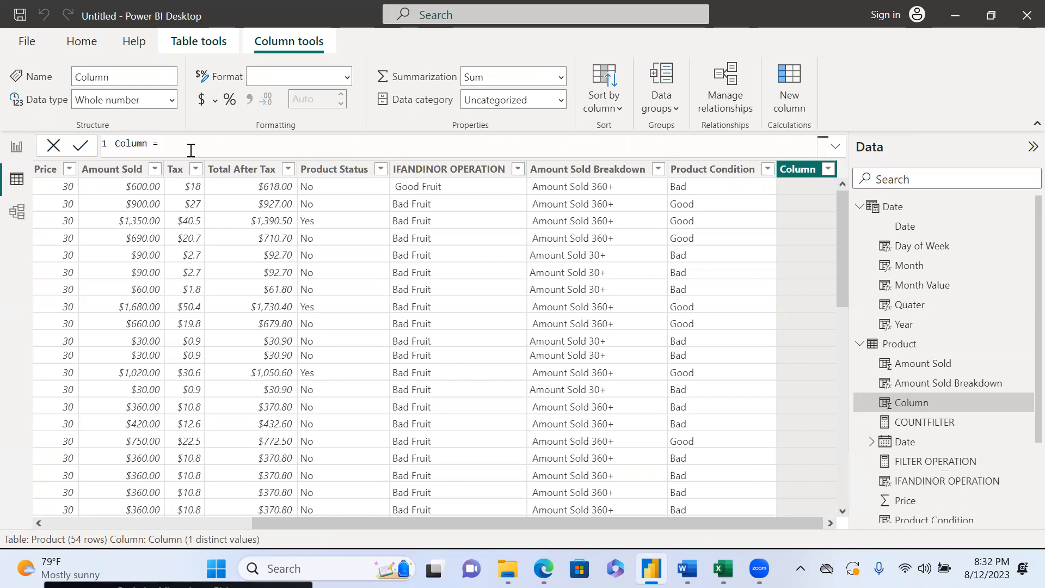
{"action": "type", "text": "IF"}
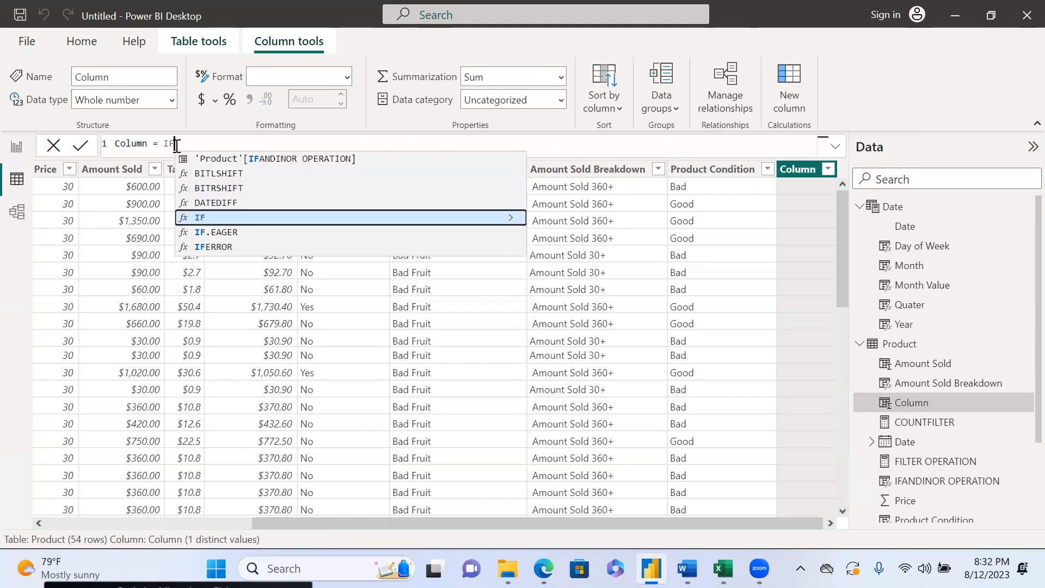
{"action": "type", "text": "("}
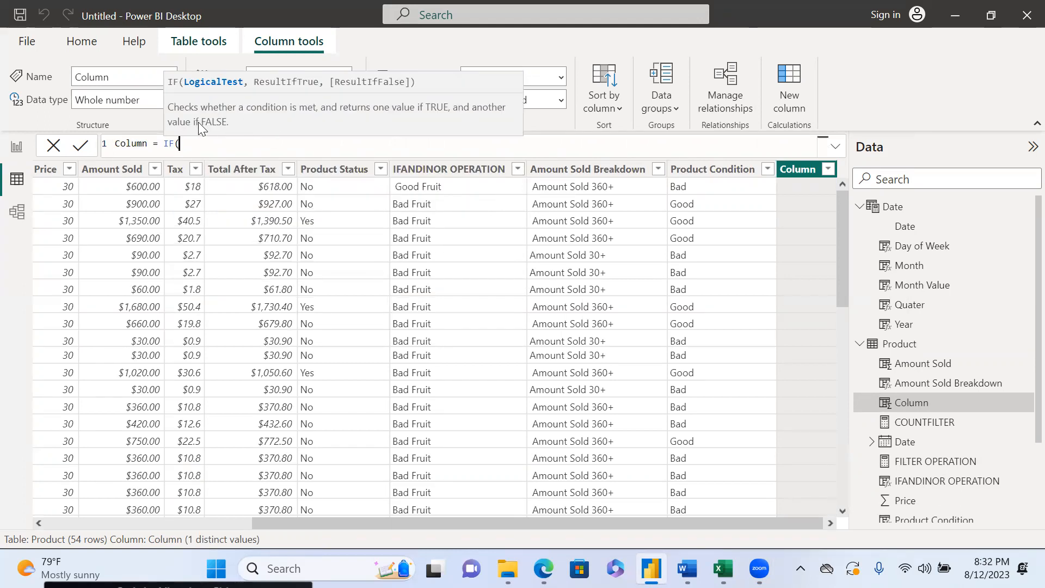
{"action": "key", "text": "BackSpace"}
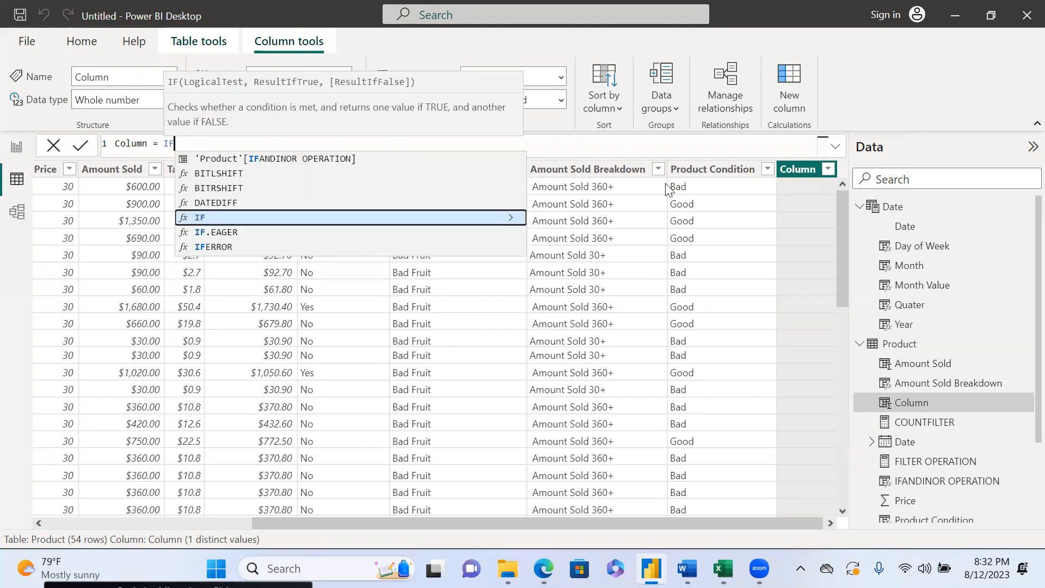
- Compare the formulas of the IFANDINOR OPERATION and Product Condition columns, ending on IFANDINOR OPERATION
{"action": "left_click", "coordinate": [918, 483]}
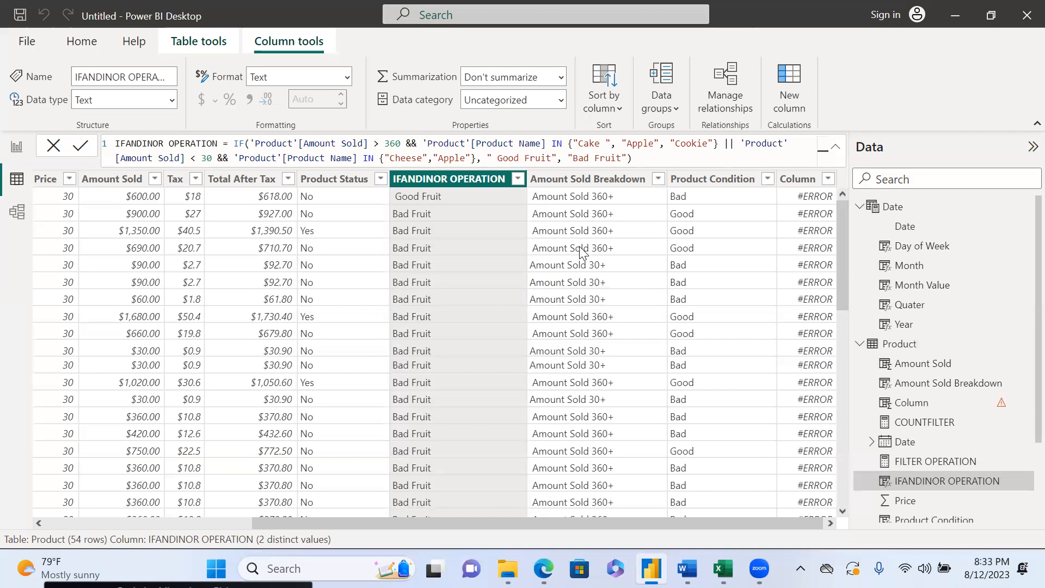
{"action": "left_click", "coordinate": [707, 180]}
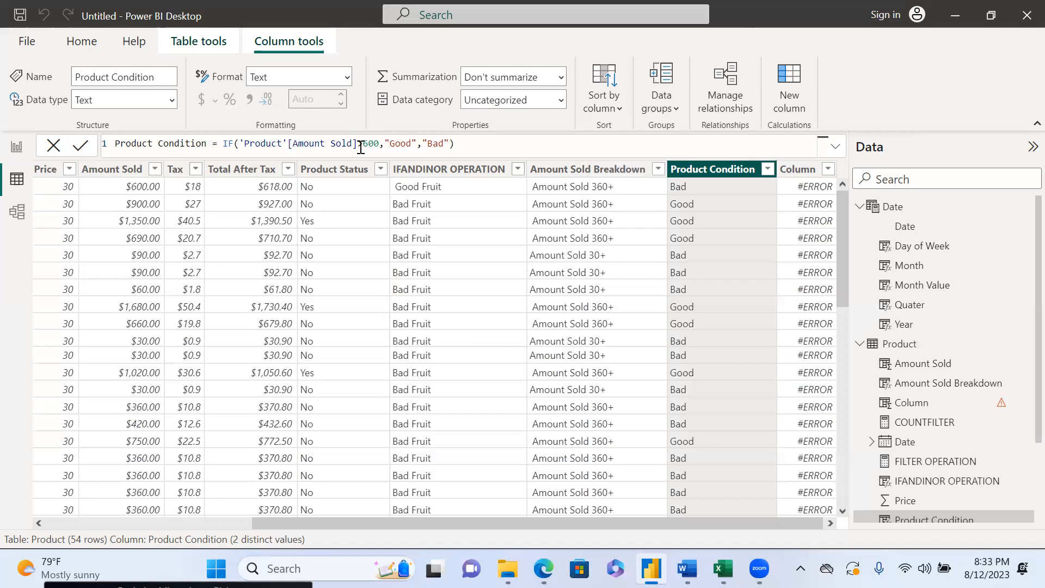
{"action": "left_click", "coordinate": [439, 169]}
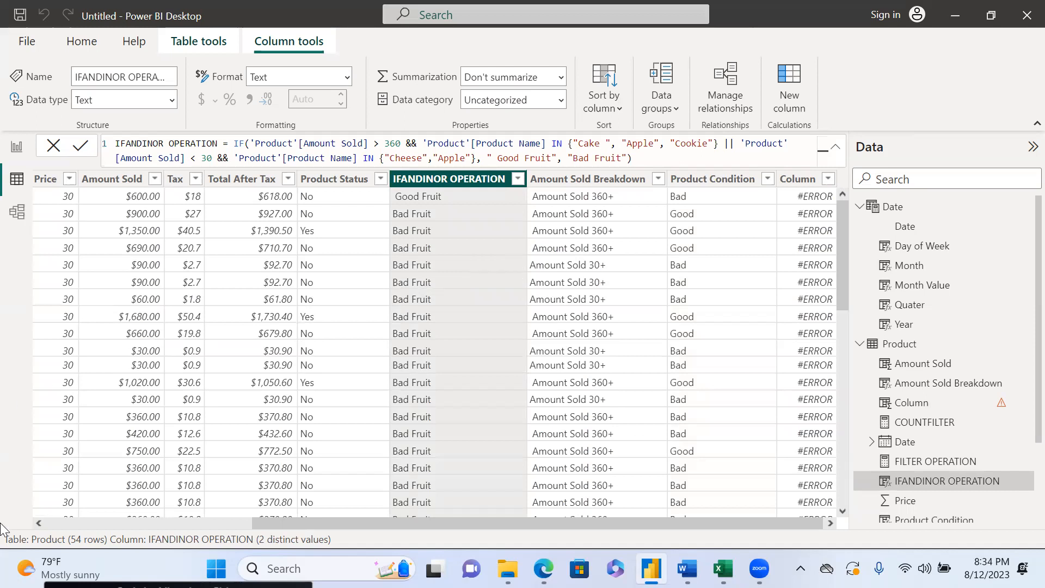
- Examine the Product Name and Amount Sold values alongside the IFANDINOR OPERATION results in the table rows
{"action": "left_click", "coordinate": [77, 527]}
{"action": "scroll", "coordinate": [204, 240], "scroll_direction": "left", "scroll_amount": 3}
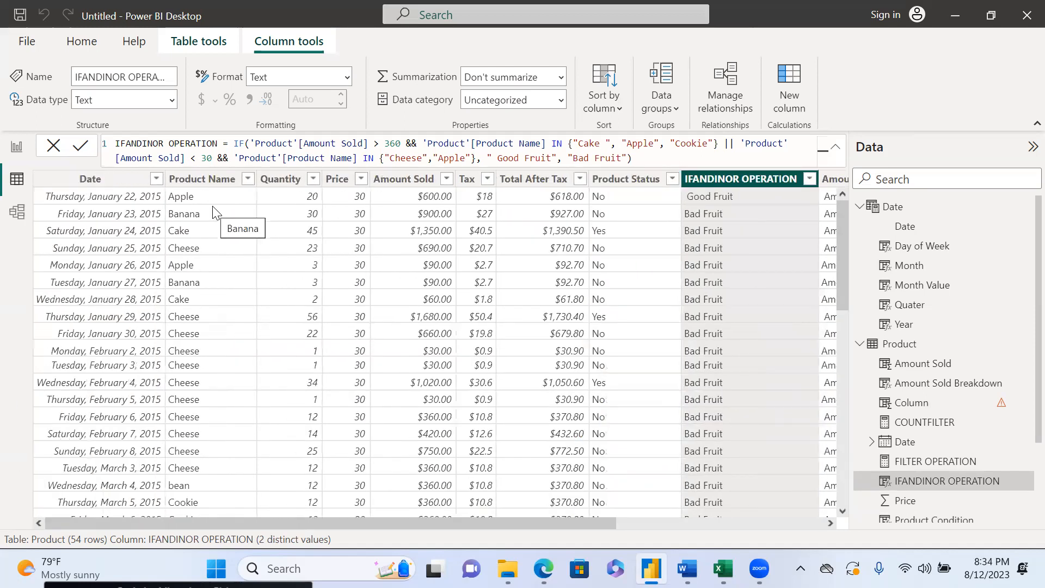
{"action": "scroll", "coordinate": [214, 212], "scroll_direction": "down", "scroll_amount": 3}
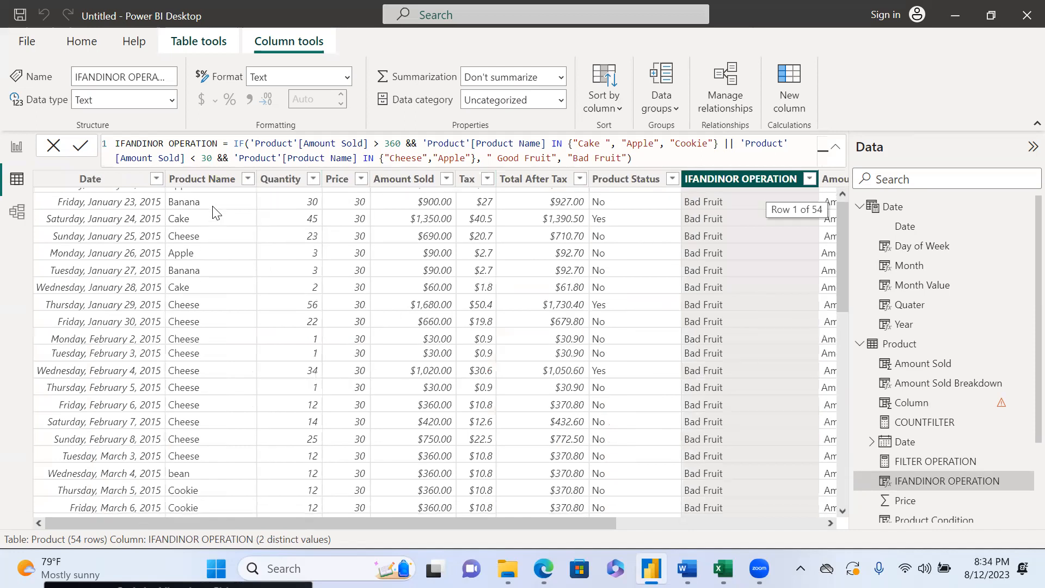
{"action": "scroll", "coordinate": [214, 212], "scroll_direction": "up", "scroll_amount": 3}
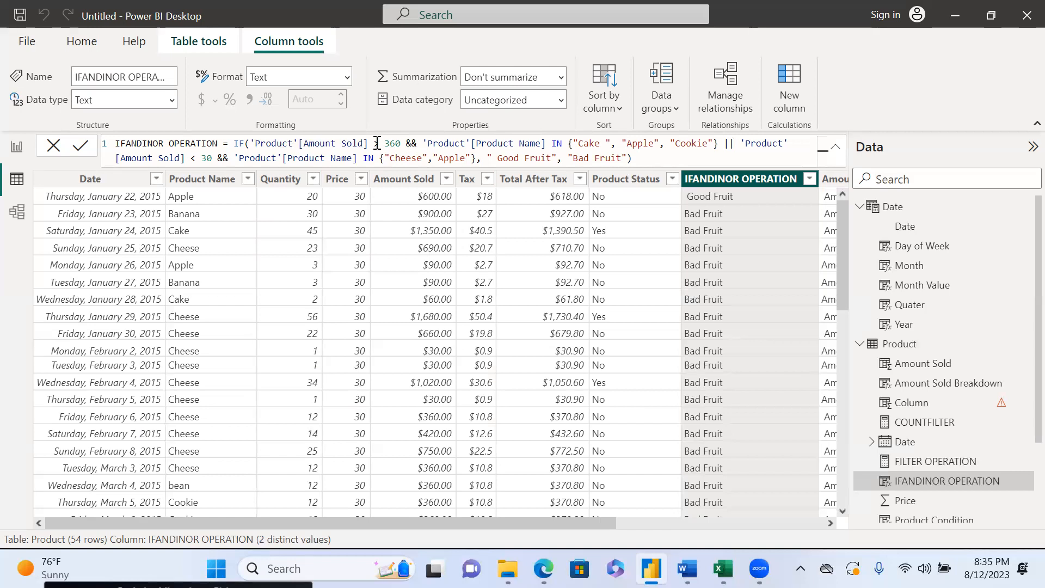
- Highlight the comparisons > 360 and < 30 and the && and IN operators in the IFANDINOR OPERATION formula
{"action": "left_click_drag", "start_coordinate": [372, 144], "coordinate": [402, 144]}
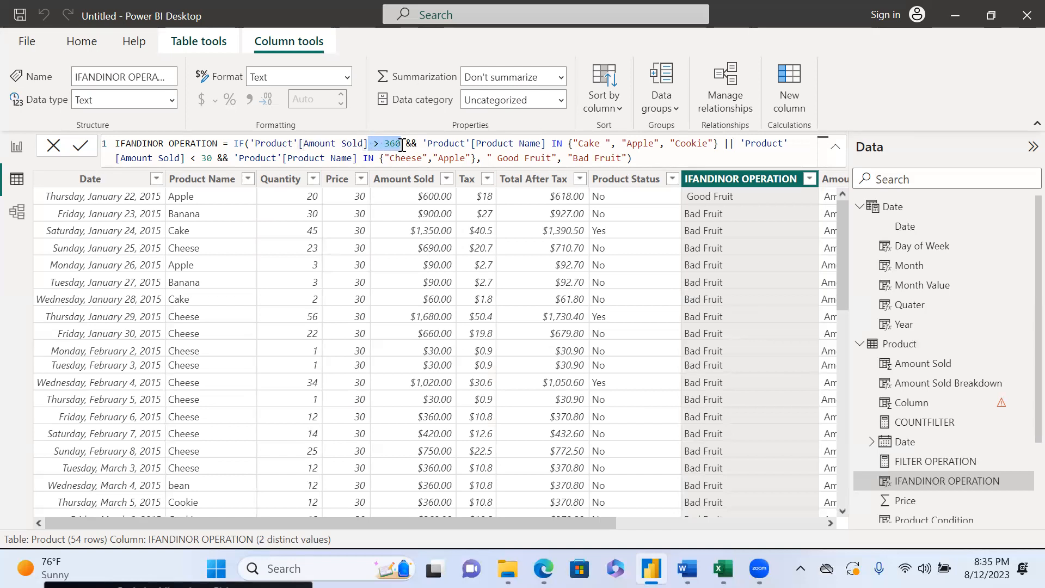
{"action": "left_click", "coordinate": [192, 158]}
{"action": "left_click_drag", "start_coordinate": [193, 158], "coordinate": [212, 158]}
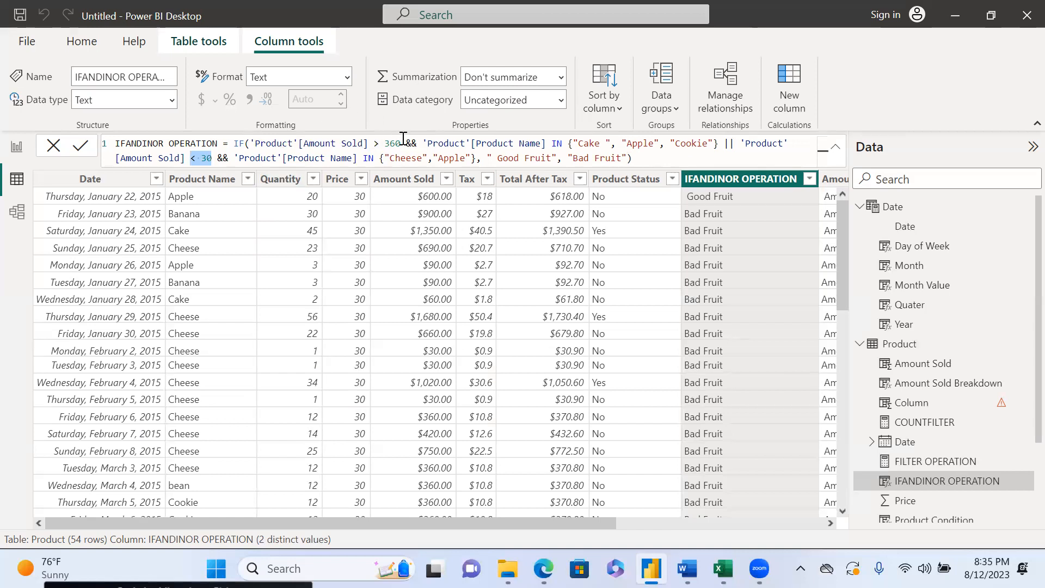
{"action": "left_click_drag", "start_coordinate": [406, 142], "coordinate": [417, 143]}
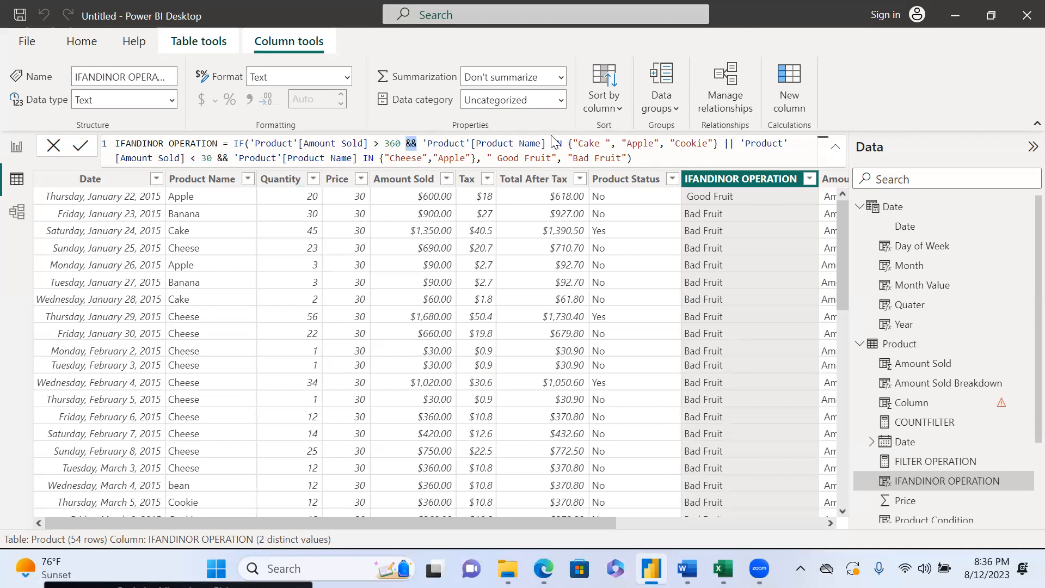
{"action": "left_click_drag", "start_coordinate": [551, 144], "coordinate": [564, 145]}
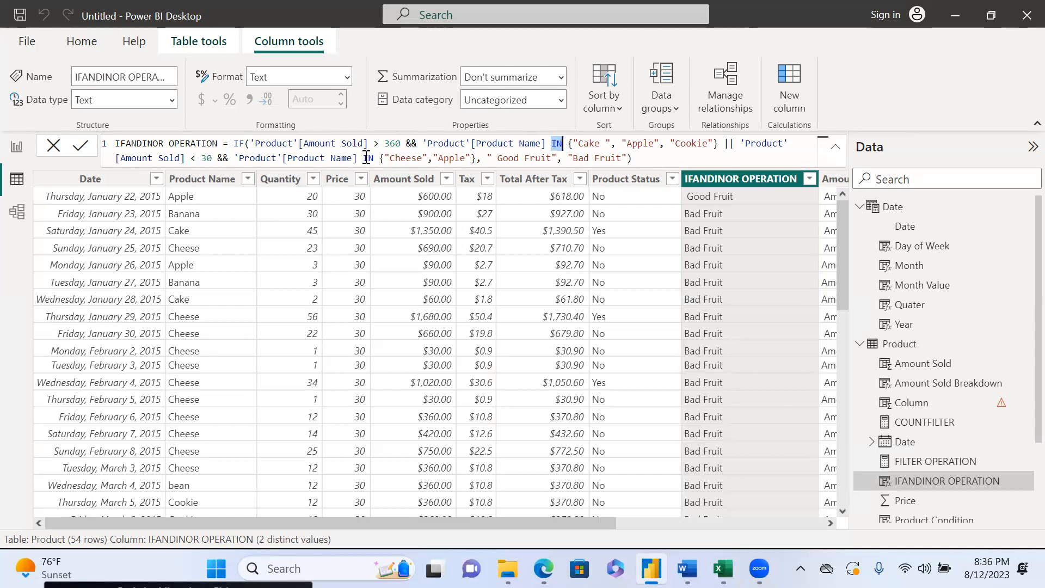
{"action": "left_click_drag", "start_coordinate": [362, 158], "coordinate": [375, 158]}
{"action": "left_click", "coordinate": [216, 158]}
{"action": "left_click_drag", "start_coordinate": [216, 158], "coordinate": [229, 157]}
- Highlight each Amount Sold and Product Name condition on both sides of the OR in the IFANDINOR OPERATION formula
{"action": "left_click_drag", "start_coordinate": [403, 143], "coordinate": [240, 146]}
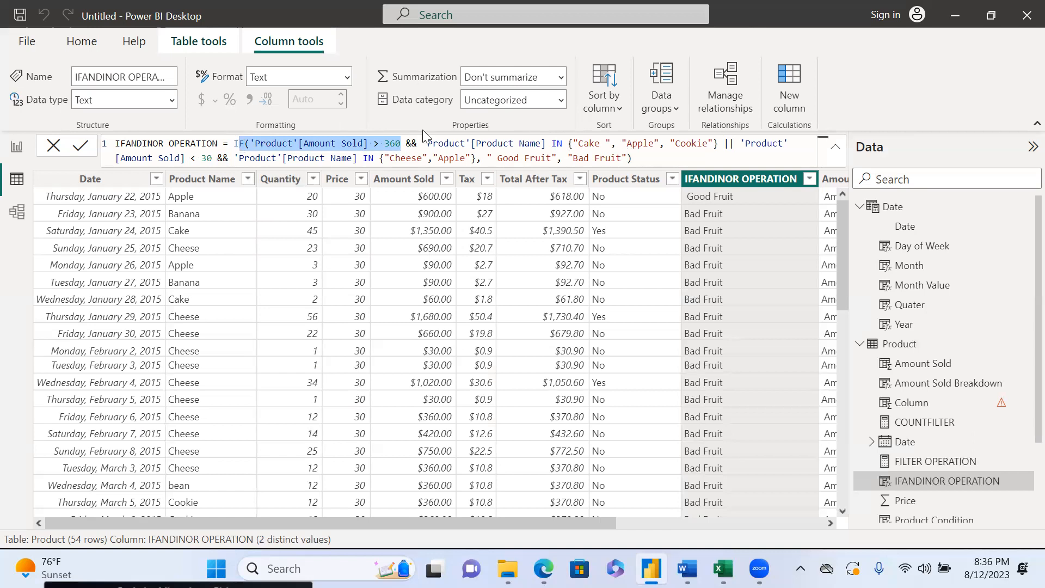
{"action": "left_click_drag", "start_coordinate": [423, 143], "coordinate": [719, 146]}
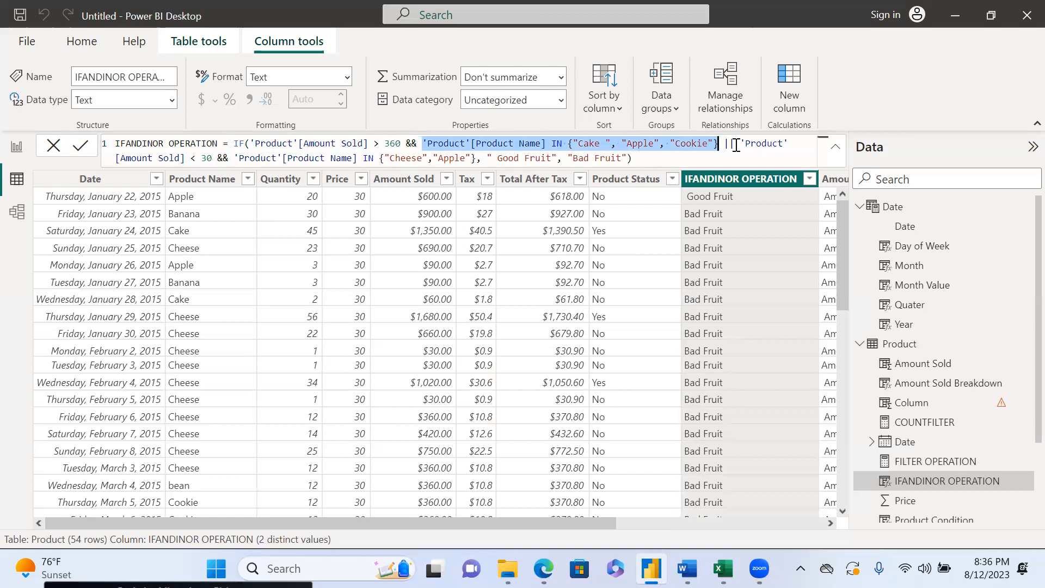
{"action": "left_click_drag", "start_coordinate": [740, 143], "coordinate": [214, 157]}
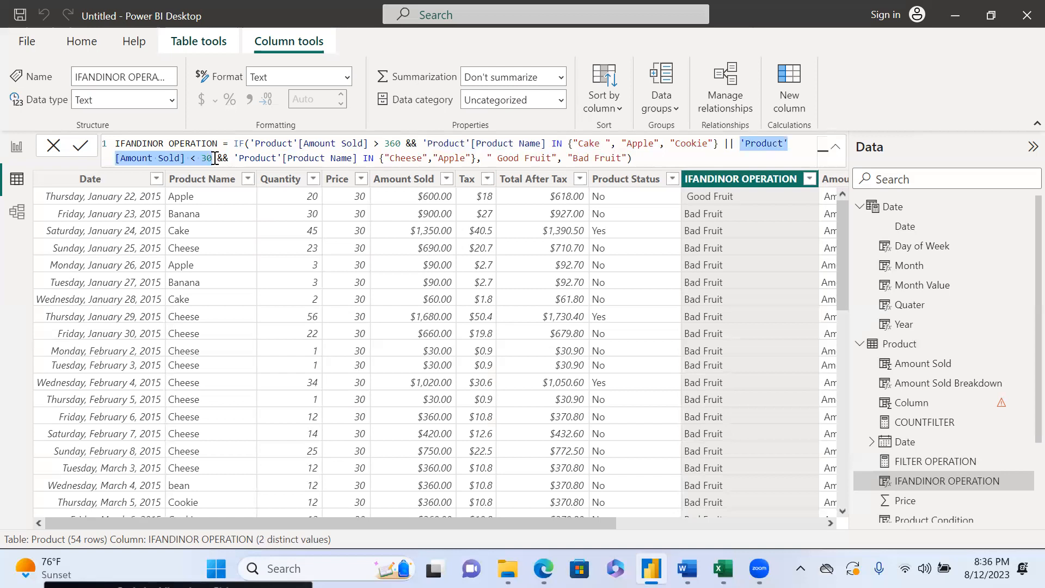
{"action": "left_click", "coordinate": [216, 157]}
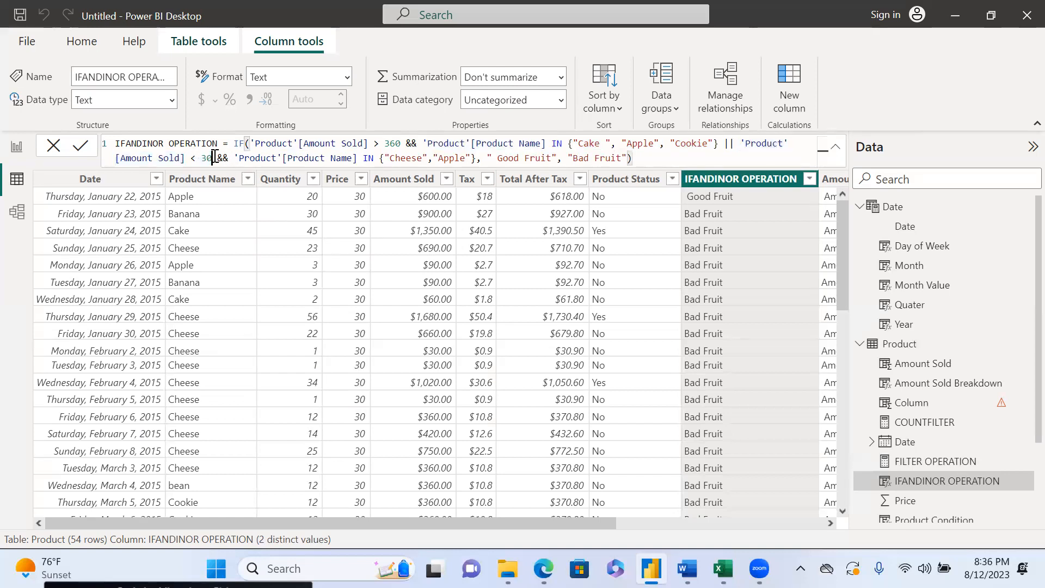
{"action": "left_click_drag", "start_coordinate": [215, 157], "coordinate": [476, 158]}
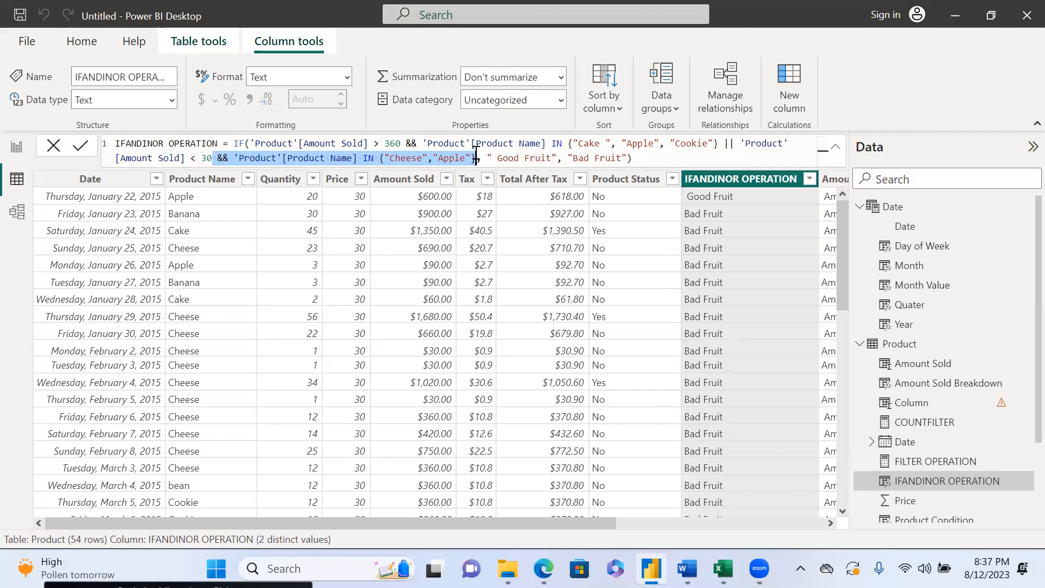
- Highlight the " Good Fruit" and "Bad Fruit" result arguments in the IFANDINOR OPERATION formula
{"action": "left_click_drag", "start_coordinate": [497, 157], "coordinate": [623, 158]}
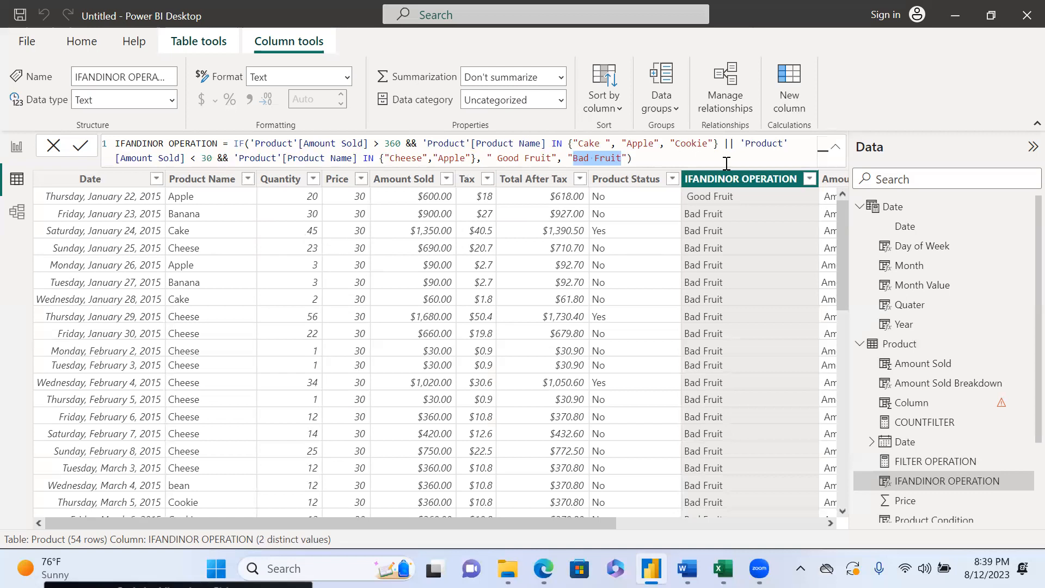
- Rewrite the formula of the Product table's erroring Column so its IF tests 'Product'[Total After Tax]<92
{"action": "left_click", "coordinate": [911, 405]}
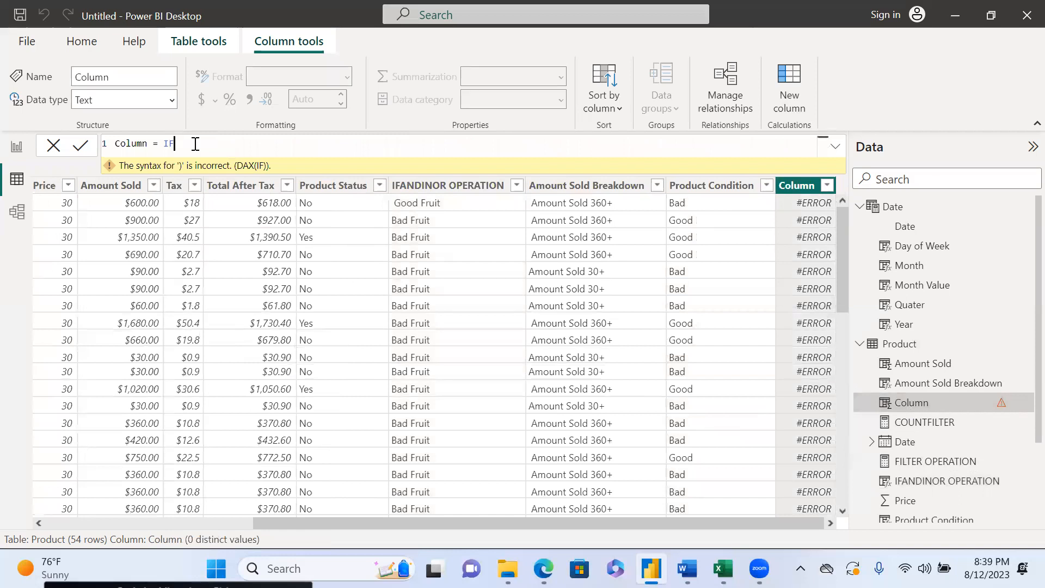
{"action": "type", "text": "("}
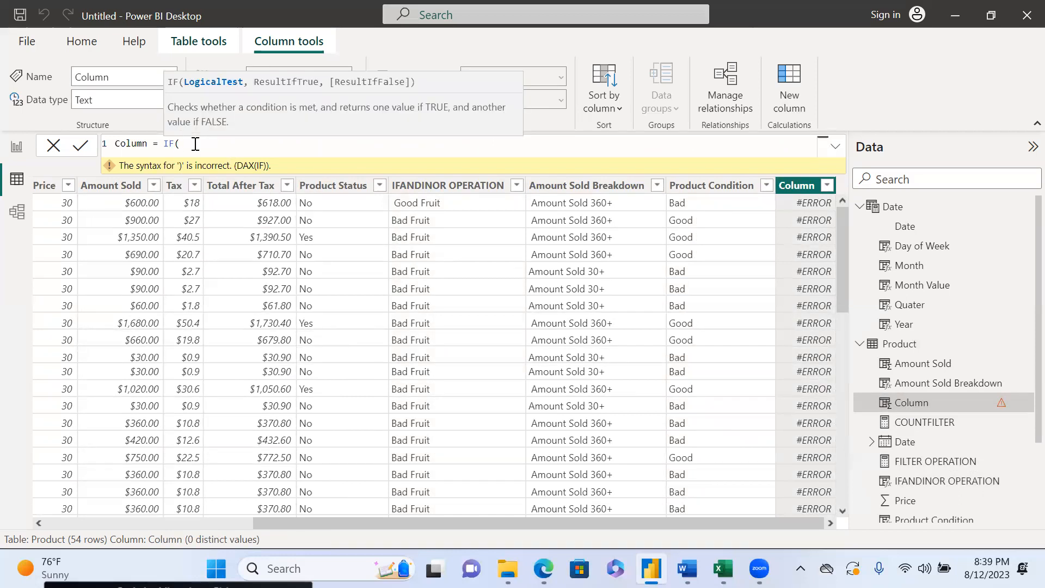
{"action": "type", "text": "Pro"}
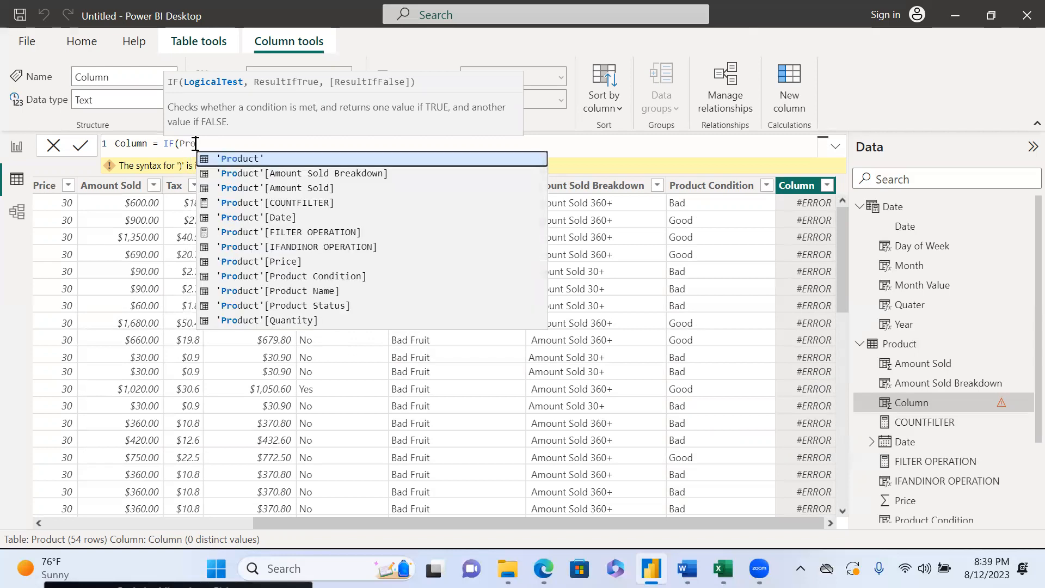
{"action": "key", "text": "Down"}
{"action": "key", "text": "Down"}
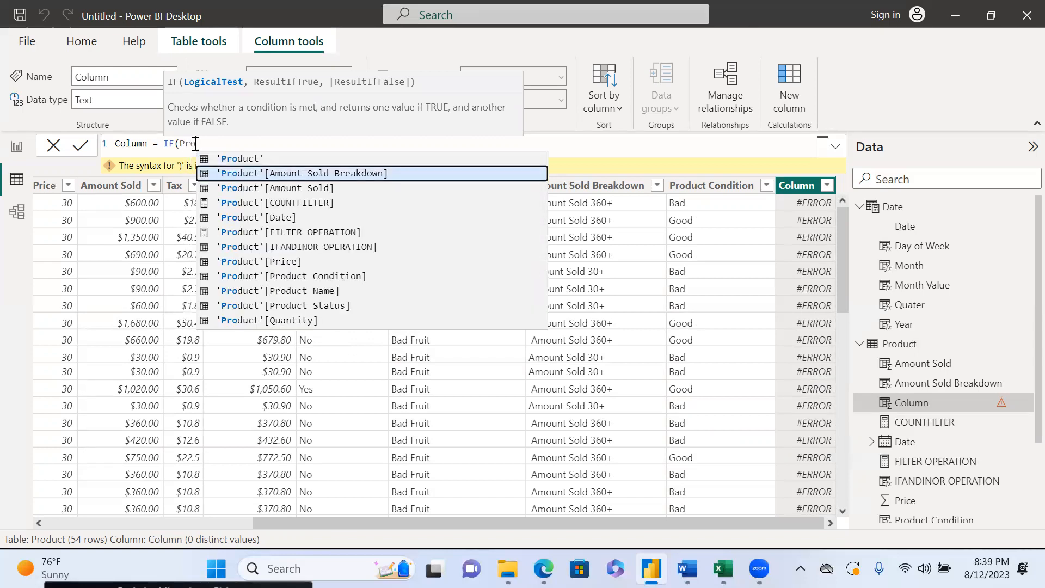
{"action": "key", "text": "Down"}
{"action": "key", "text": "Down"}
{"action": "key", "text": "Down"}
{"action": "key", "text": "Down"}
{"action": "key", "text": "Down"}
{"action": "key", "text": "Down"}
{"action": "key", "text": "Down"}
{"action": "key", "text": "Down"}
{"action": "key", "text": "Down"}
{"action": "key", "text": "Down"}
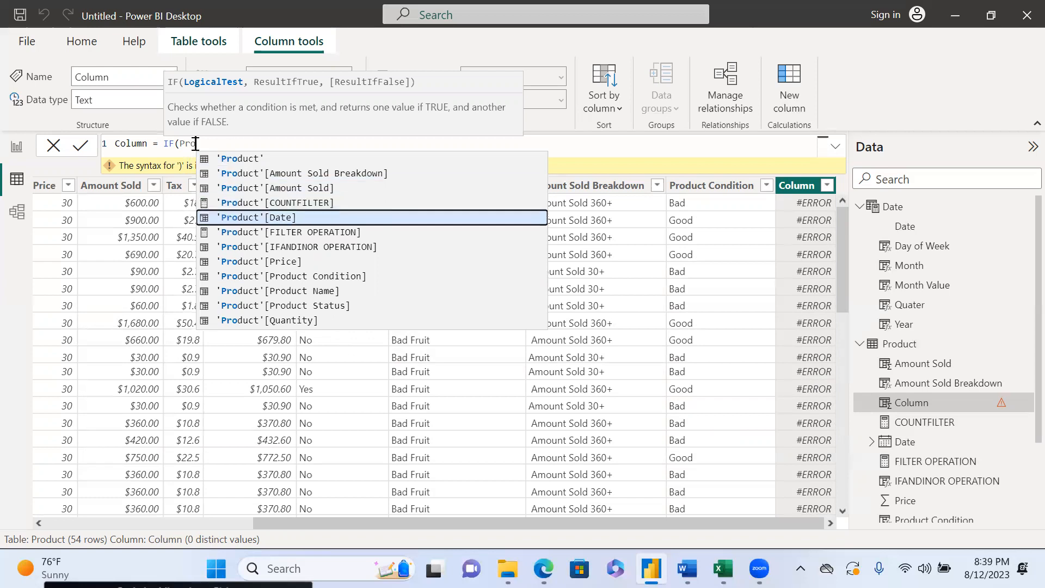
{"action": "key", "text": "Down"}
{"action": "key", "text": "Tab"}
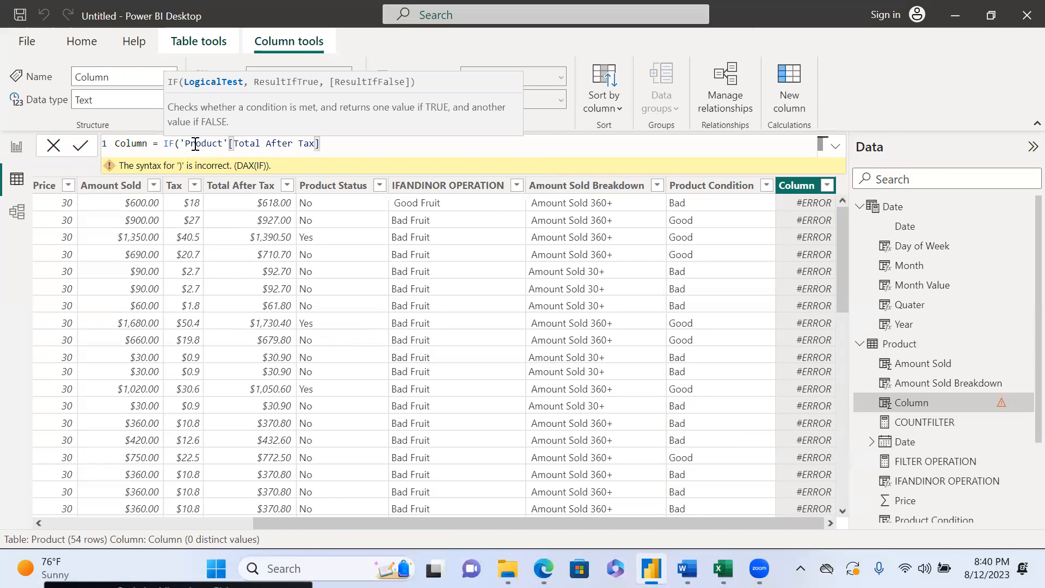
{"action": "type", "text": "<"}
{"action": "type", "text": "92"}
{"action": "type", "text": ","}
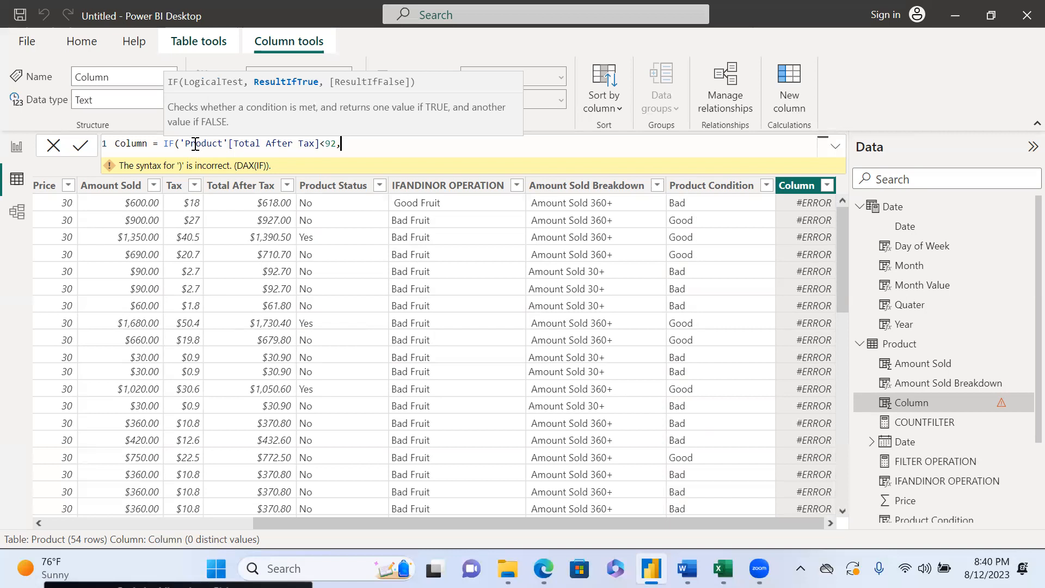
{"action": "key", "text": "BackSpace"}
- Extend the logical test with && and a reference to 'Product'[Product Name]
{"action": "type", "text": "&&"}
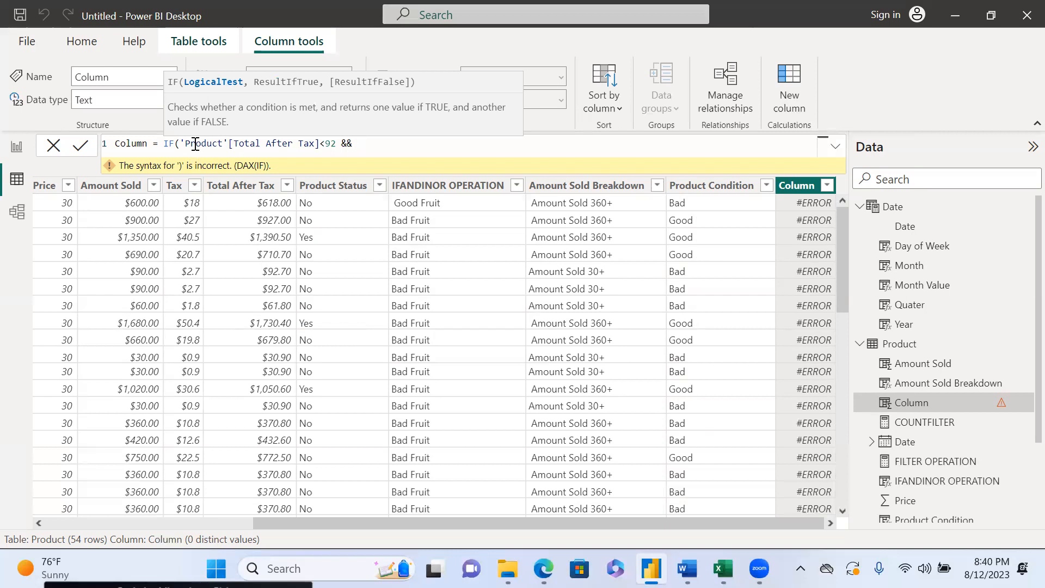
{"action": "type", "text": "prod"}
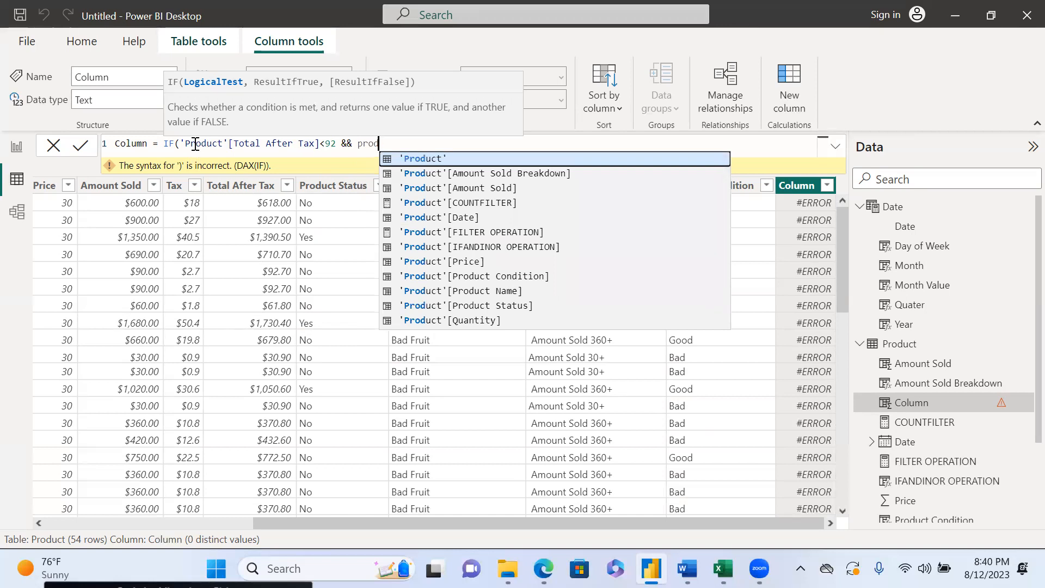
{"action": "key", "text": "Down"}
{"action": "key", "text": "Down"}
{"action": "key", "text": "Down"}
{"action": "key", "text": "Down"}
{"action": "key", "text": "Down"}
{"action": "key", "text": "Down"}
{"action": "key", "text": "Down"}
{"action": "key", "text": "Down"}
{"action": "key", "text": "Down"}
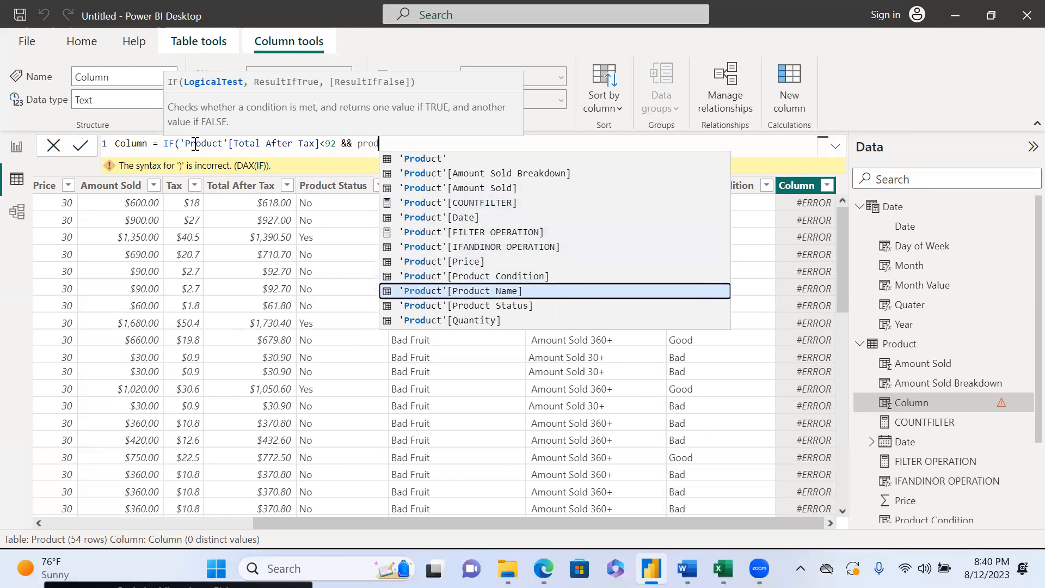
{"action": "key", "text": "Tab"}
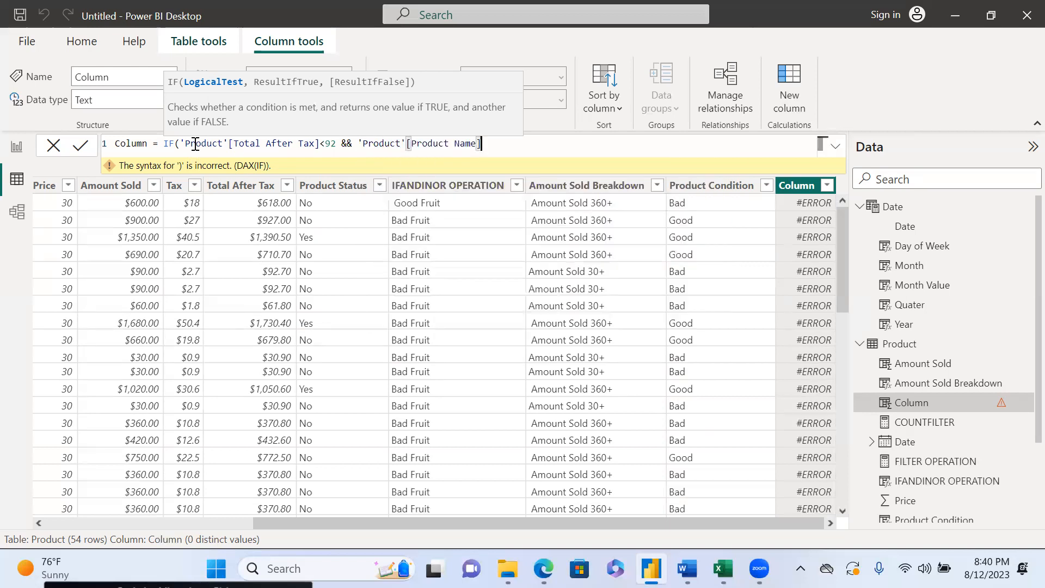
- Check the product names in the table and complete the condition as IN {"Apple", "Banana"}
{"action": "type", "text": "IN {"}
{"action": "left_click", "coordinate": [122, 524]}
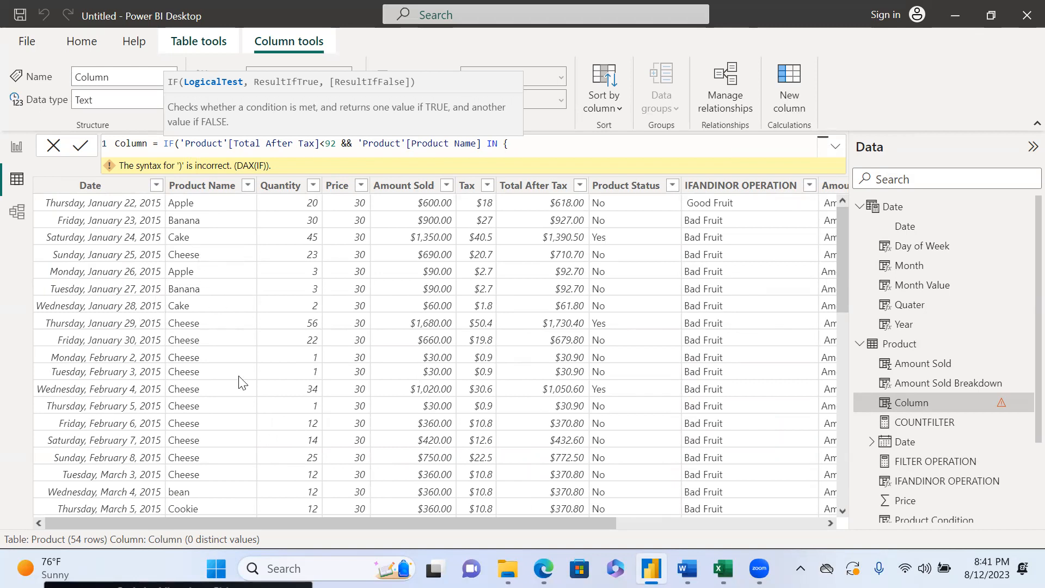
{"action": "scroll", "coordinate": [256, 404], "scroll_direction": "down", "scroll_amount": 2}
{"action": "scroll", "coordinate": [256, 404], "scroll_direction": "down", "scroll_amount": 9}
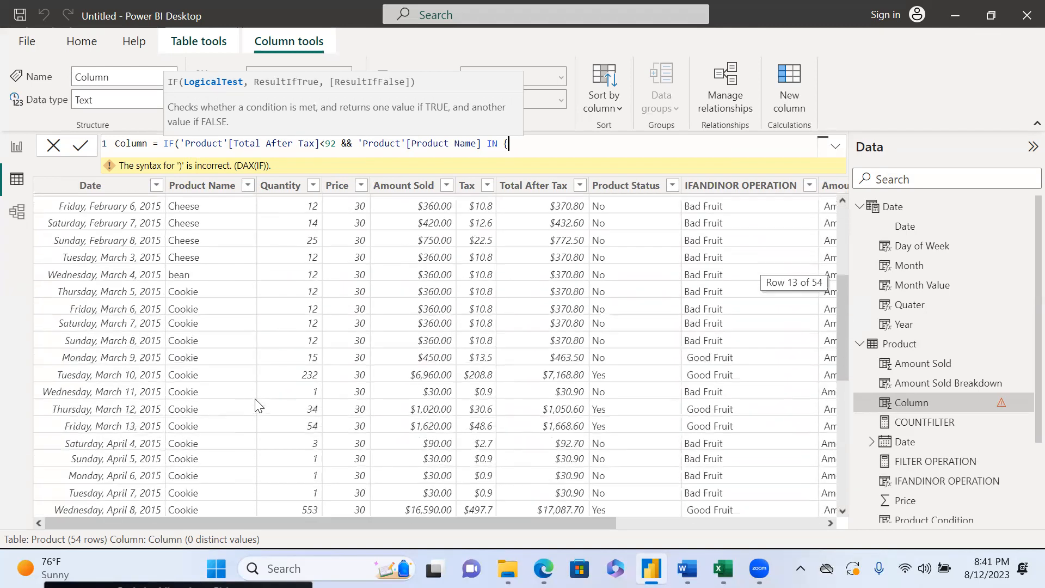
{"action": "scroll", "coordinate": [256, 404], "scroll_direction": "down", "scroll_amount": 2}
{"action": "scroll", "coordinate": [255, 404], "scroll_direction": "up", "scroll_amount": 10}
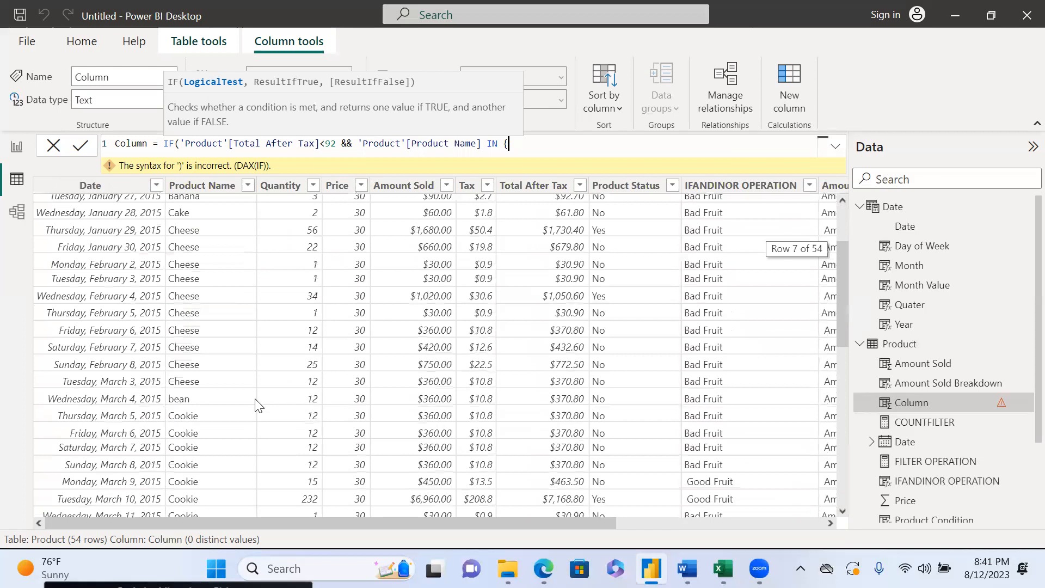
{"action": "type", "text": "\"Apple"}
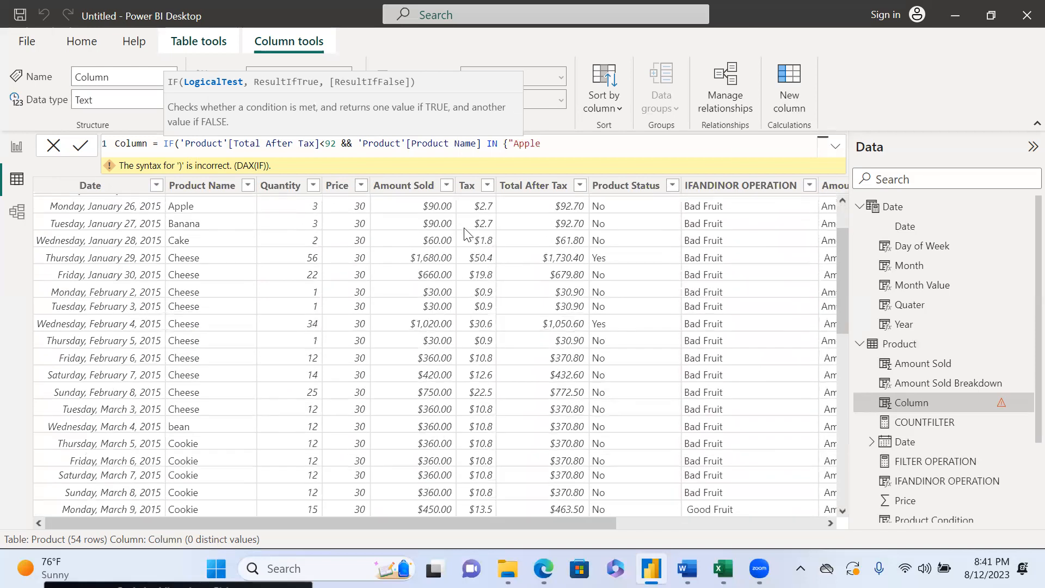
{"action": "type", "text": "\", \"Banana\")"}
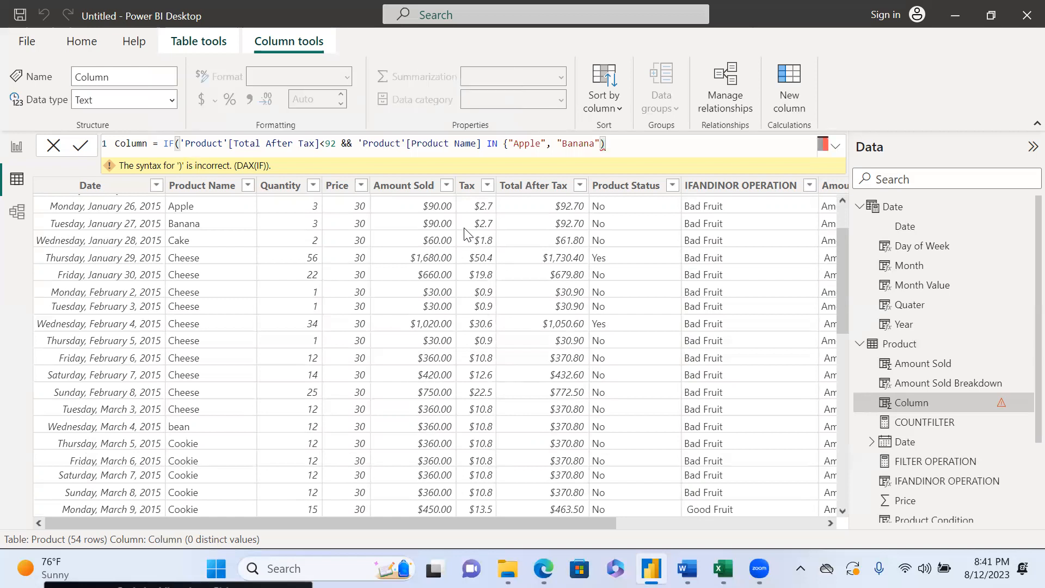
{"action": "key", "text": "BackSpace"}
{"action": "type", "text": "}"}
- Set the IF results to "Good" when true and "Bad" when false, and commit the Column formula
{"action": "type", "text": ","}
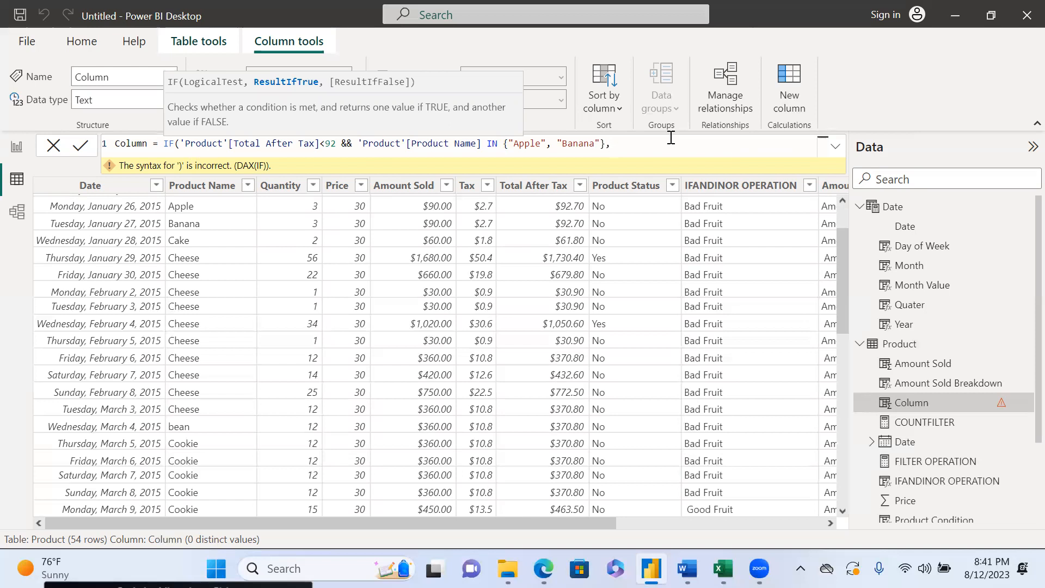
{"action": "type", "text": "\"Good\","}
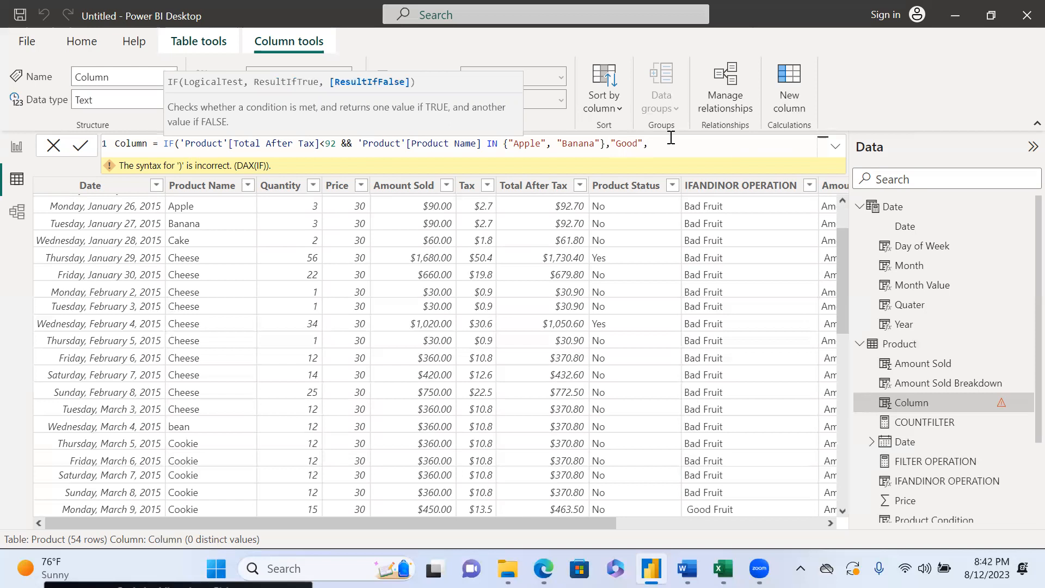
{"action": "type", "text": "\"Bad\")"}
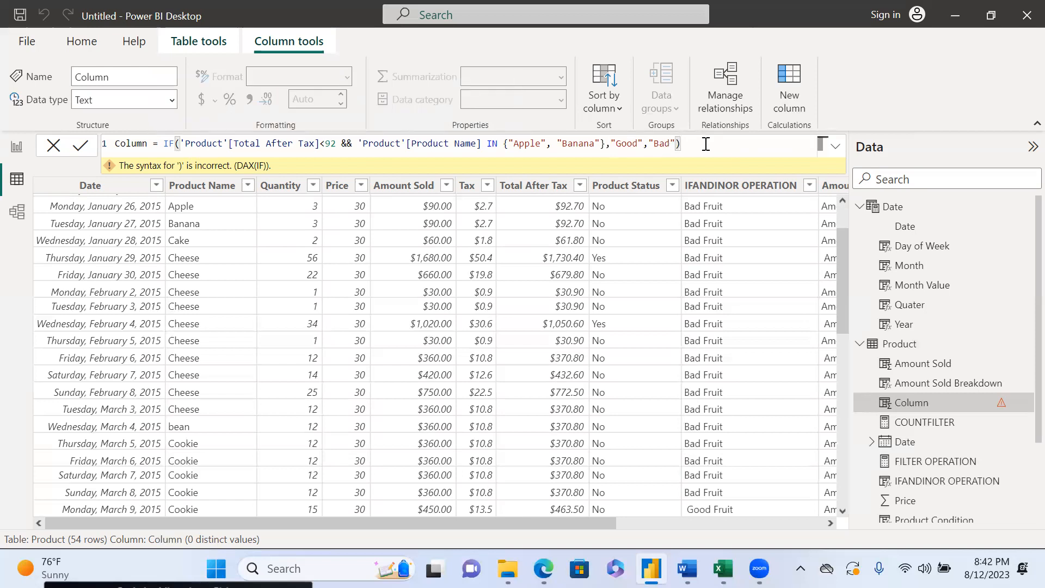
{"action": "key", "text": "Return"}
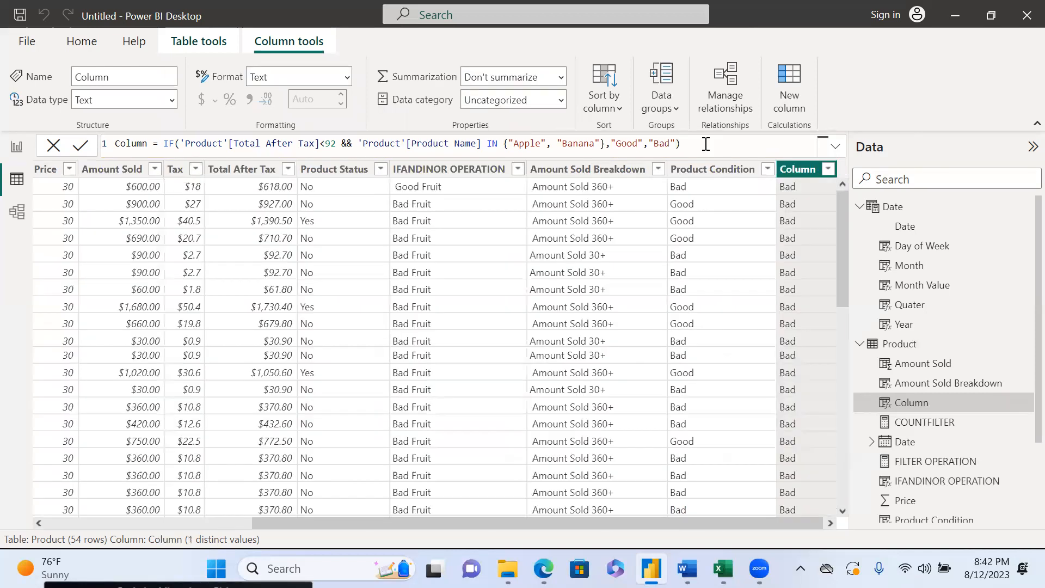
- Review the Column results and add "Cookie" to the formula's IN list after "Banana"
{"action": "scroll", "coordinate": [798, 338], "scroll_direction": "down", "scroll_amount": 10}
{"action": "scroll", "coordinate": [798, 338], "scroll_direction": "up", "scroll_amount": 10}
{"action": "left_click", "coordinate": [600, 143]}
{"action": "type", "text": ", \"Cookie\""}
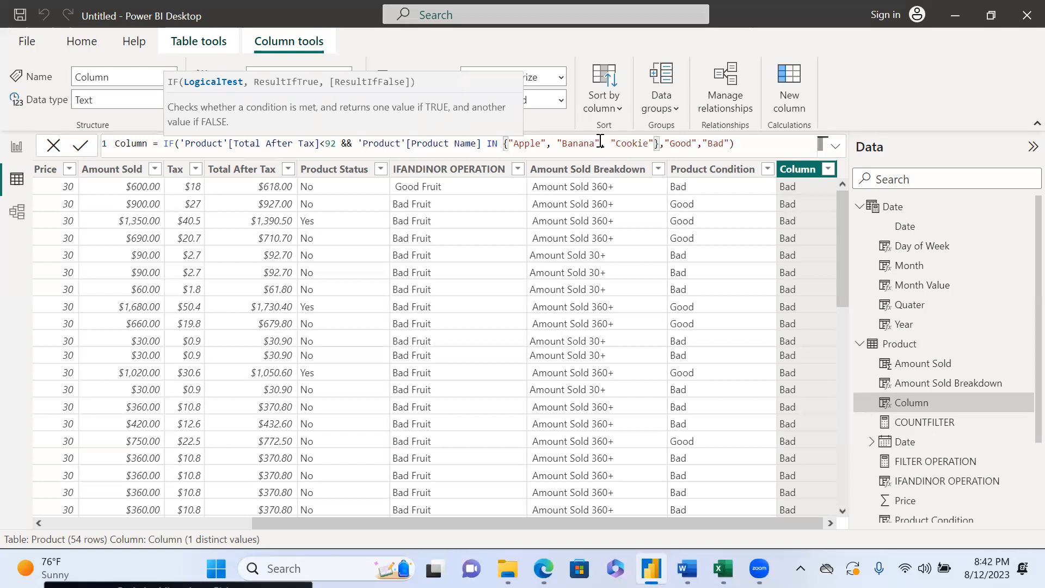
- Change the Total After Tax comparison to > 92 and commit the Column formula
{"action": "left_click", "coordinate": [336, 146]}
{"action": "key", "text": "BackSpace"}
{"action": "key", "text": "BackSpace"}
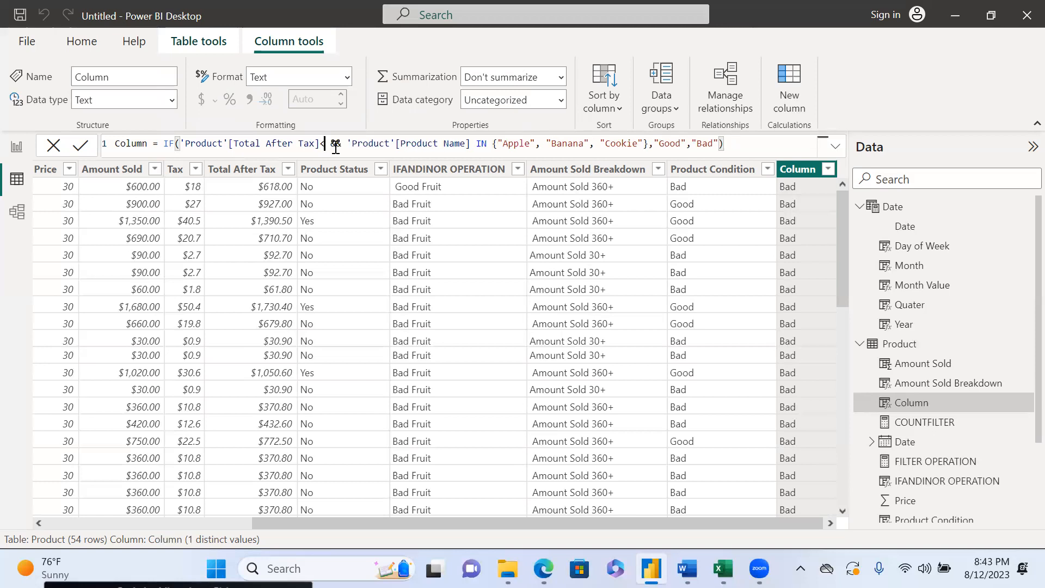
{"action": "key", "text": "BackSpace"}
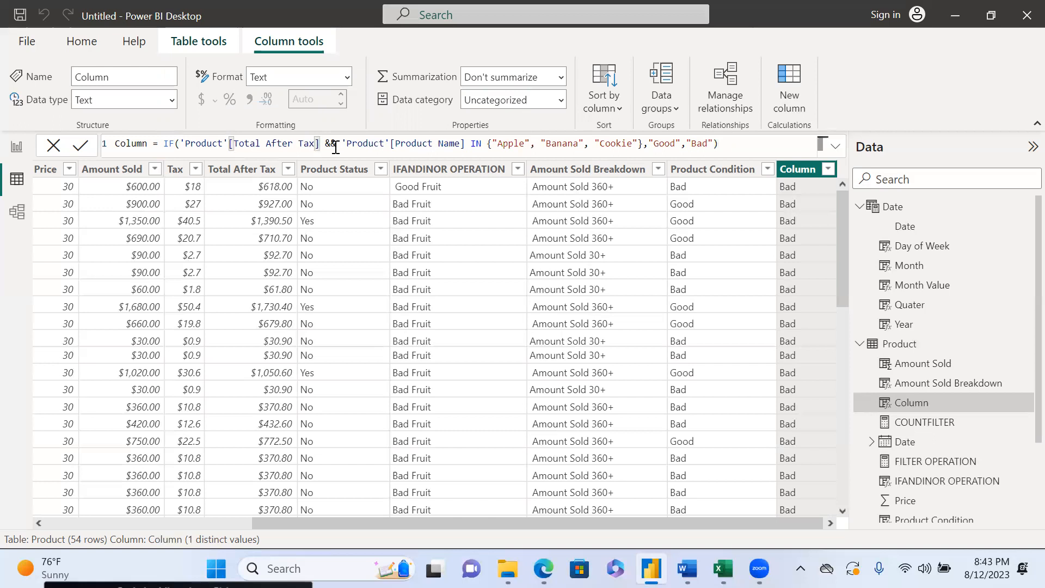
{"action": "type", "text": ">"}
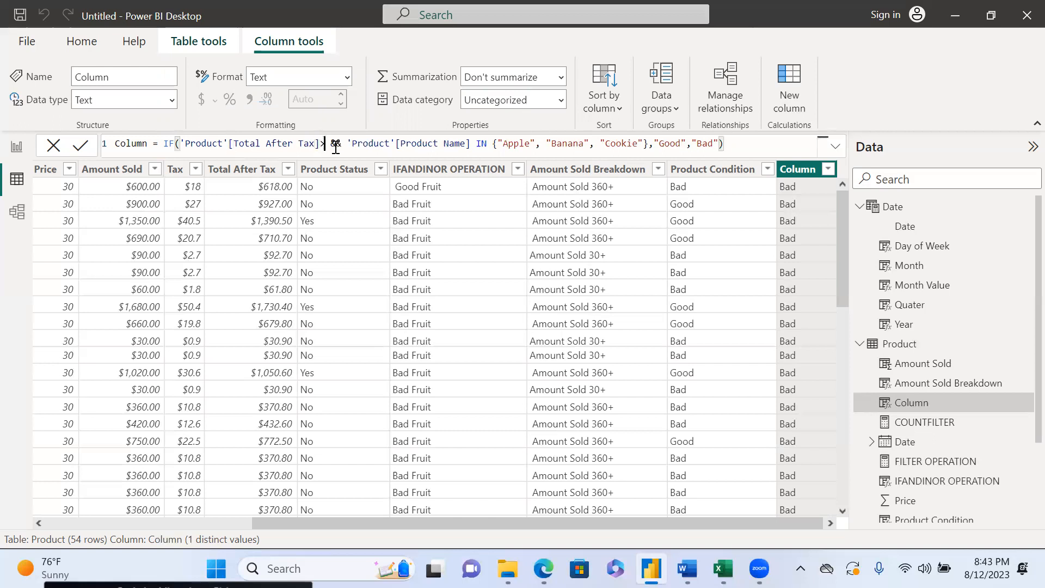
{"action": "type", "text": " 50"}
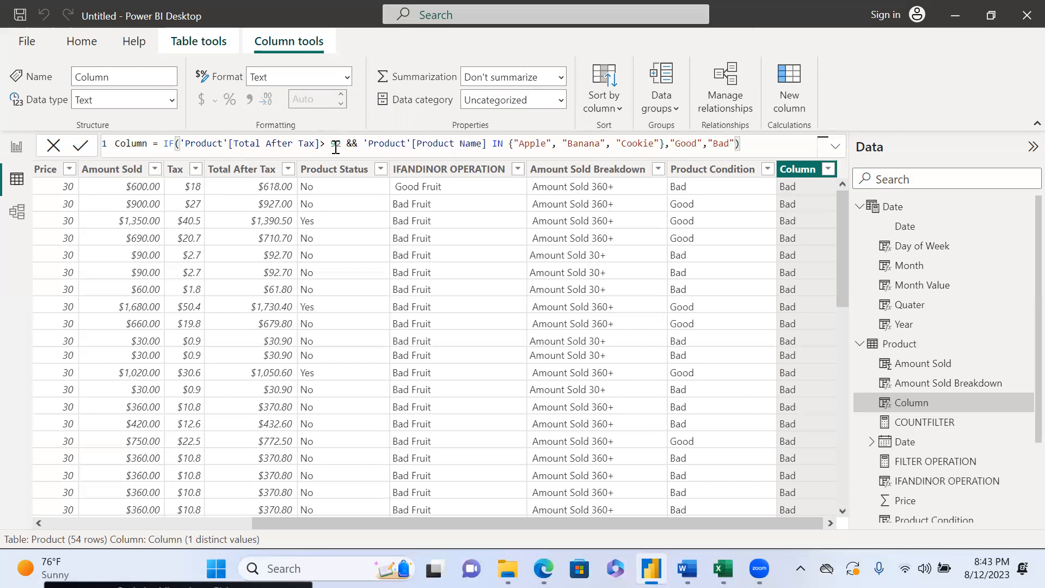
{"action": "key", "text": "Return"}
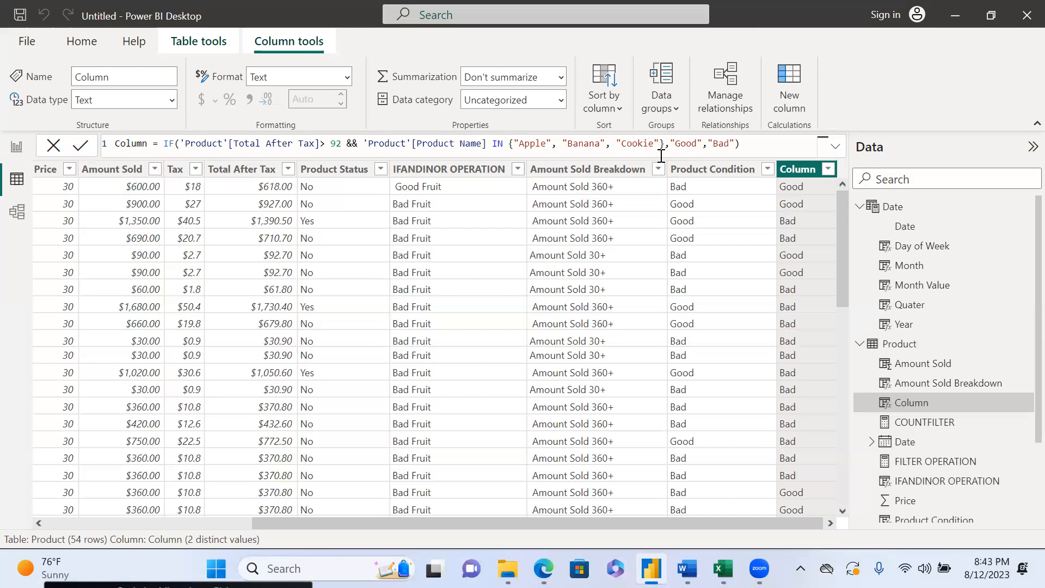
- Highlight the "Good","Bad" results and the Total After Tax and Product Name references in the Column formula
{"action": "left_click_drag", "start_coordinate": [669, 143], "coordinate": [736, 144]}
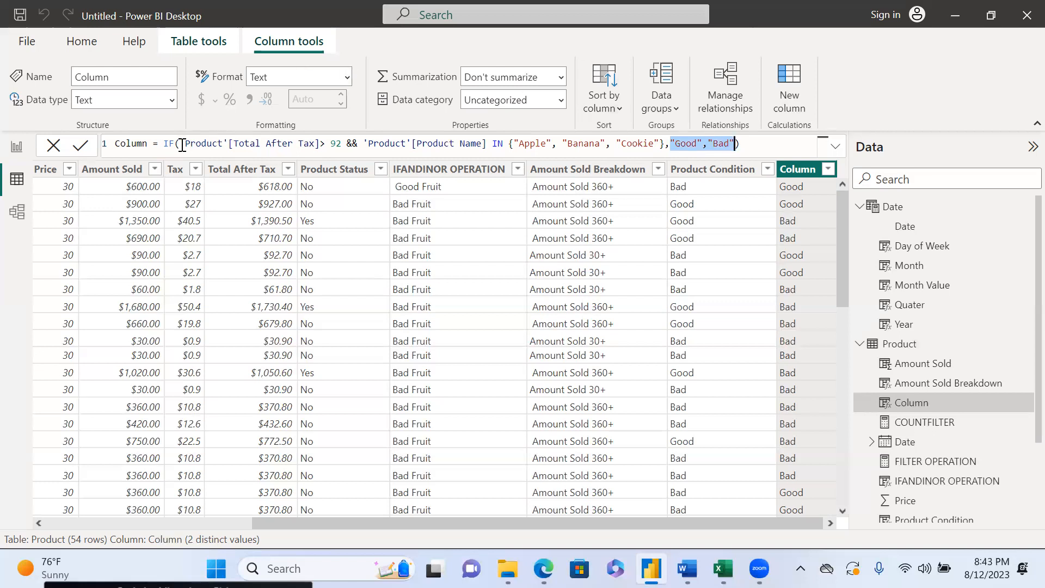
{"action": "left_click_drag", "start_coordinate": [233, 144], "coordinate": [320, 145]}
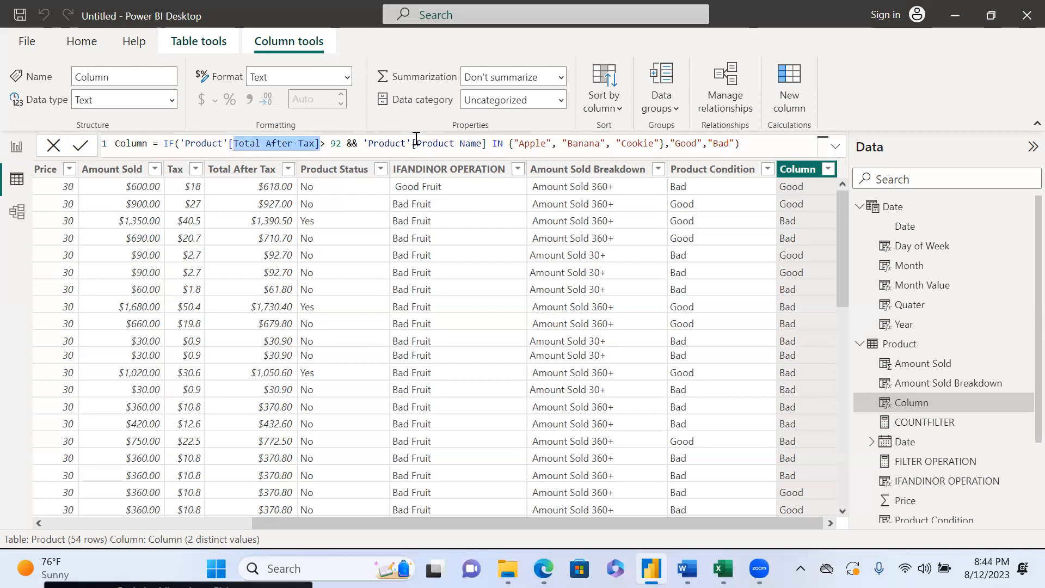
{"action": "left_click_drag", "start_coordinate": [417, 144], "coordinate": [484, 144]}
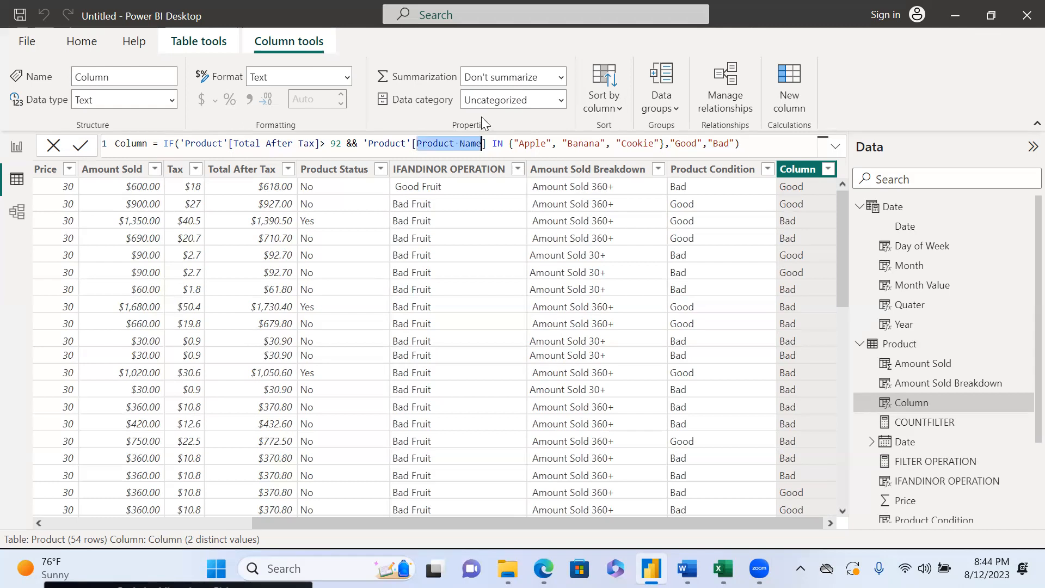
- Remove the "Good","Bad" results and the closing parenthesis from the end of the Column formula
{"action": "left_click", "coordinate": [758, 148]}
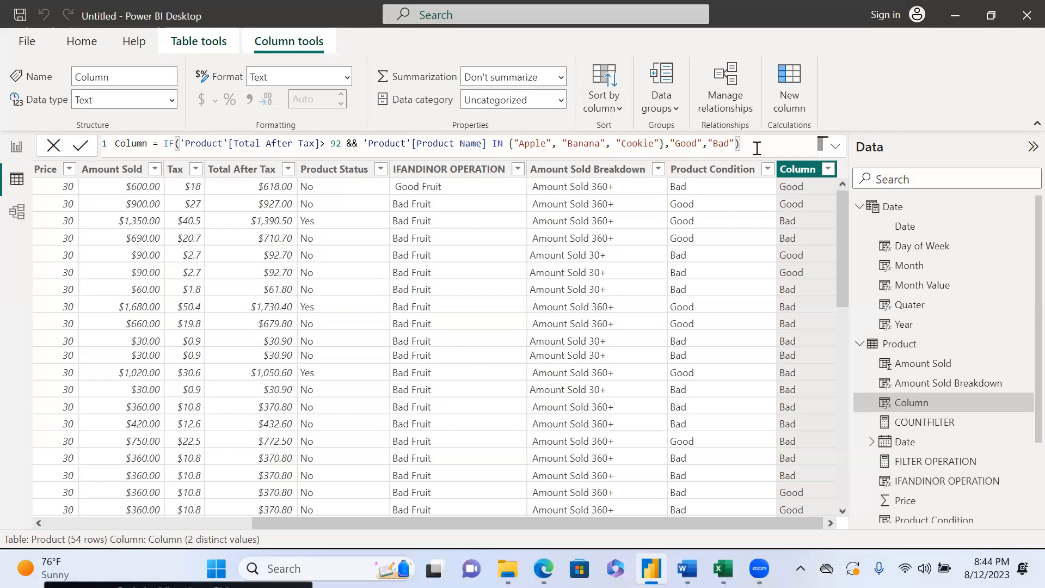
{"action": "key", "text": "BackSpace"}
{"action": "key", "text": "BackSpace"}
{"action": "key", "text": "BackSpace"}
{"action": "key", "text": "BackSpace"}
{"action": "key", "text": "BackSpace"}
{"action": "key", "text": "BackSpace"}
{"action": "key", "text": "BackSpace"}
{"action": "key", "text": "BackSpace"}
{"action": "key", "text": "BackSpace"}
{"action": "key", "text": "BackSpace"}
{"action": "key", "text": "BackSpace"}
{"action": "key", "text": "BackSpace"}
{"action": "key", "text": "BackSpace"}
{"action": "key", "text": "BackSpace"}
- Append || followed by a reference to 'Product'[Total After Tax] after the formula's IN list
{"action": "type", "text": "| Pro"}
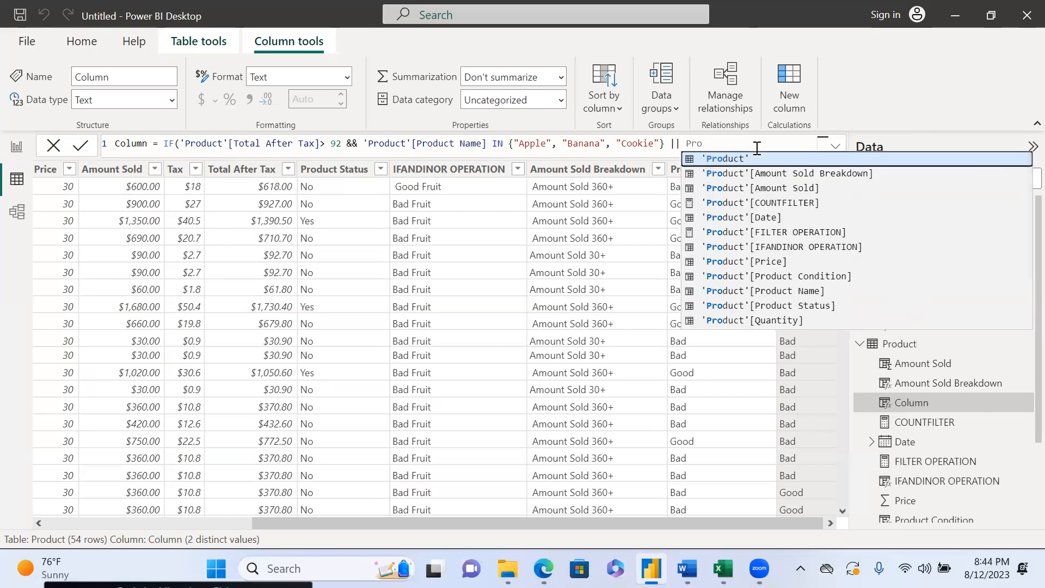
{"action": "key", "text": "Down"}
{"action": "key", "text": "Down"}
{"action": "key", "text": "Down"}
{"action": "key", "text": "Down"}
{"action": "key", "text": "Down"}
{"action": "key", "text": "Down"}
{"action": "key", "text": "Down"}
{"action": "key", "text": "Down"}
{"action": "key", "text": "Down"}
{"action": "key", "text": "Down"}
{"action": "key", "text": "Down"}
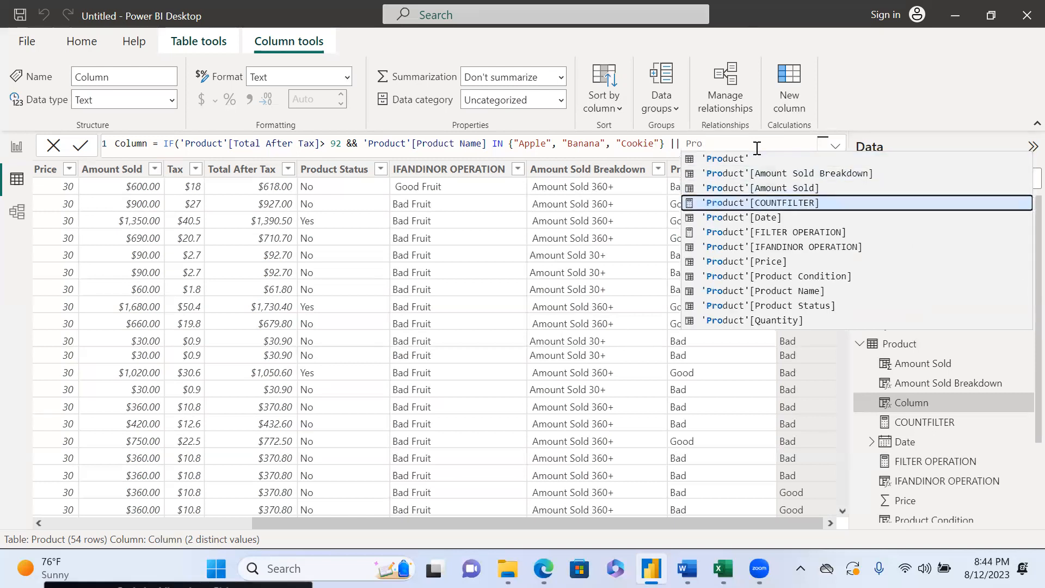
{"action": "key", "text": "Down"}
{"action": "key", "text": "Down"}
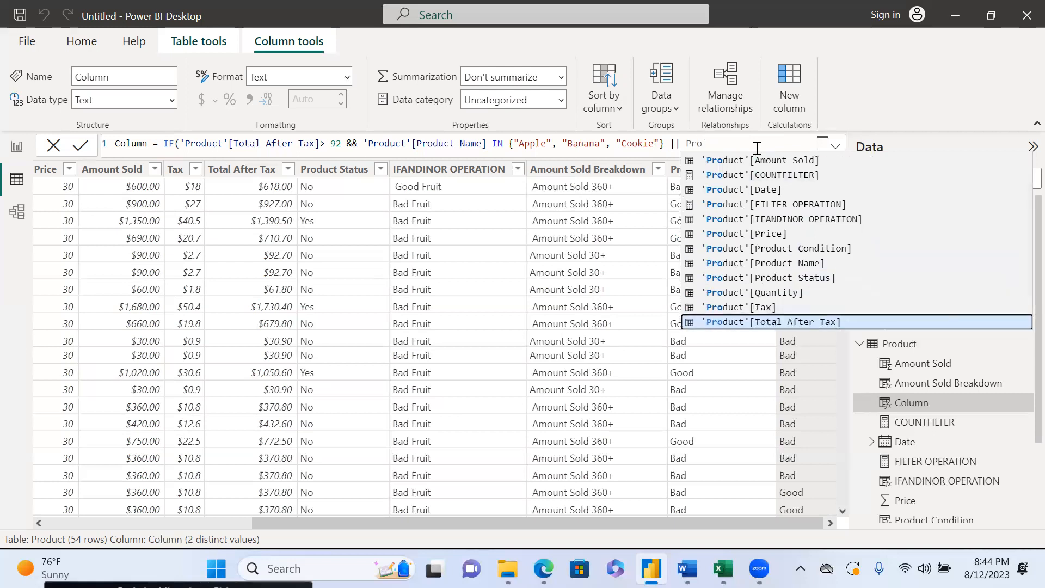
{"action": "key", "text": "Tab"}
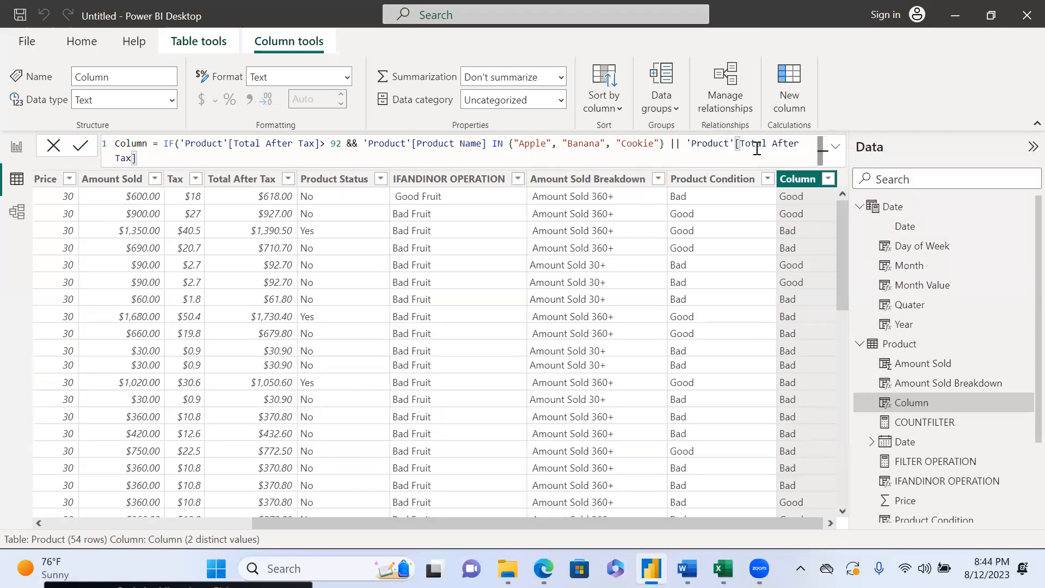
- Move the || condition of the Column formula onto its own line, leaving one blank line above it
{"action": "left_click", "coordinate": [672, 144]}
{"action": "key", "text": "Return"}
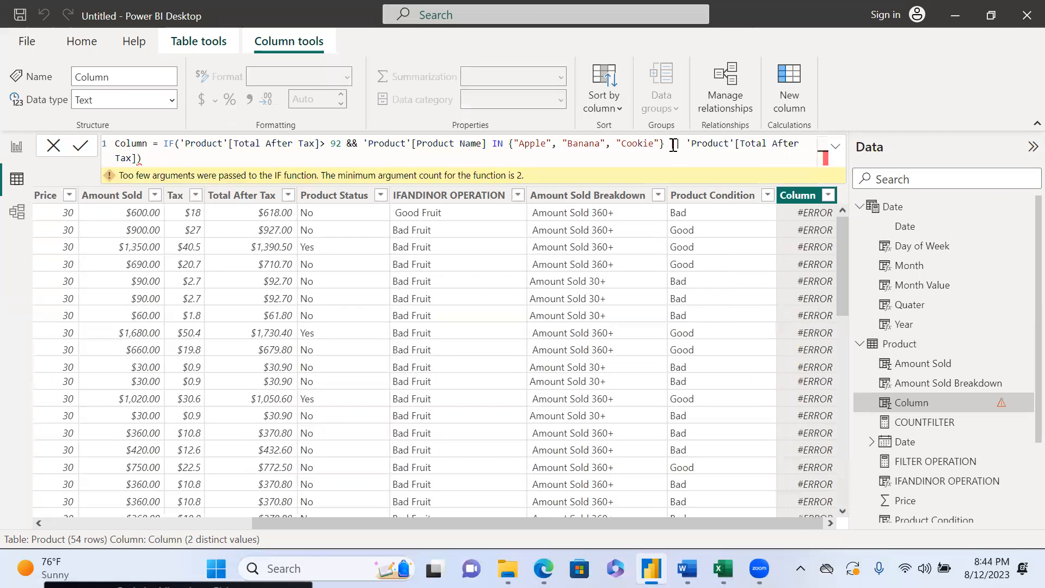
{"action": "left_click", "coordinate": [670, 145]}
{"action": "key", "text": "shift+Return"}
{"action": "key", "text": "shift+Return"}
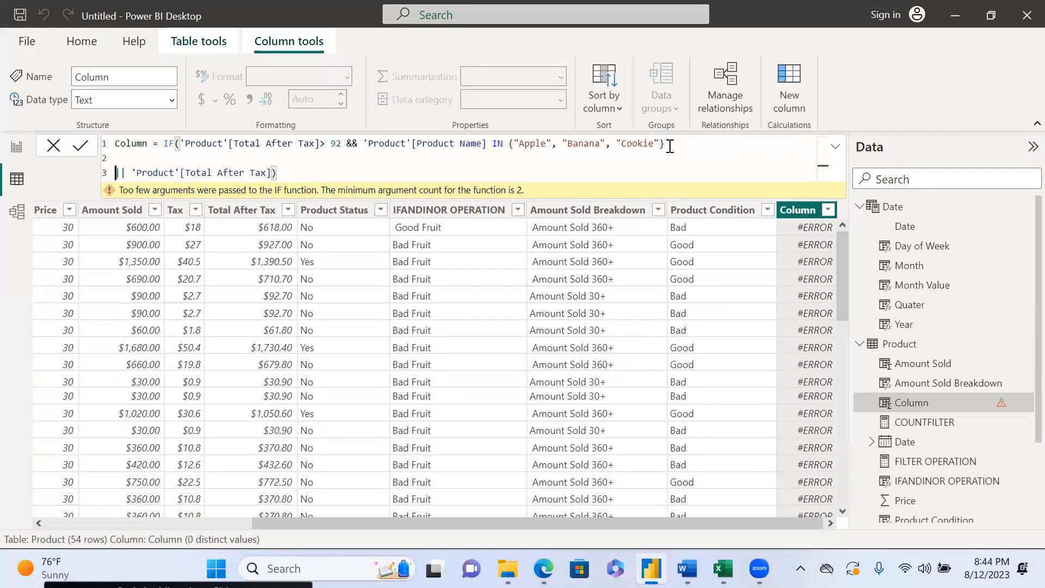
{"action": "key", "text": "shift+Return"}
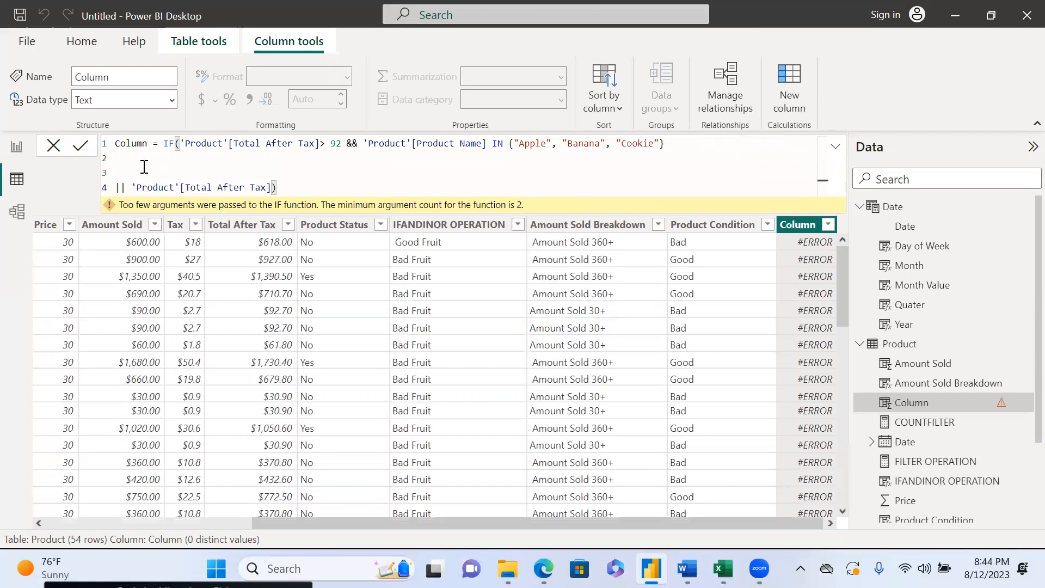
{"action": "key", "text": "Up"}
{"action": "key", "text": "BackSpace"}
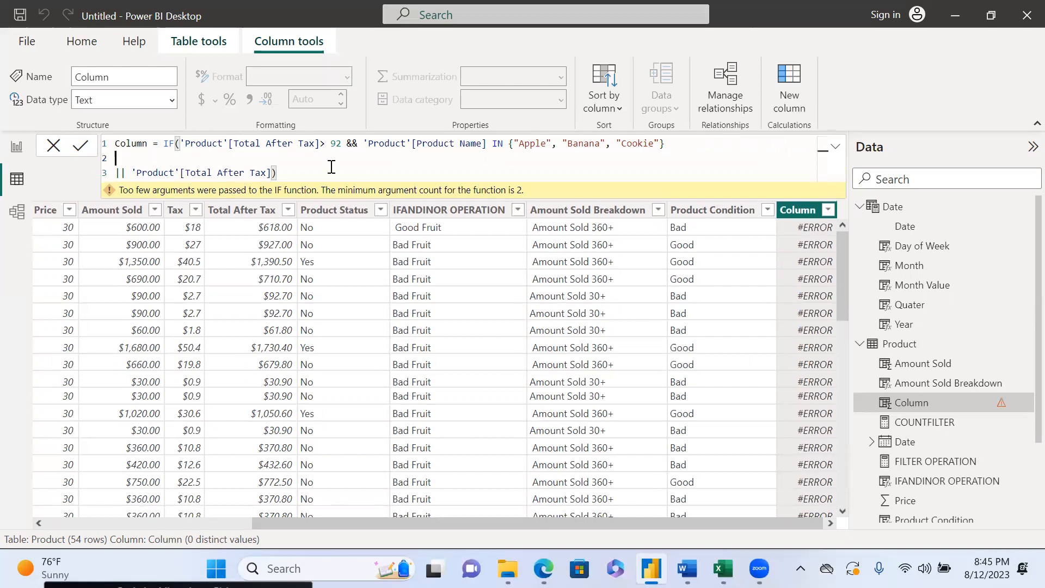
- Remove the closing parenthesis and complete the second Total After Tax comparison in the Column formula as <= 3000
{"action": "left_click", "coordinate": [291, 173]}
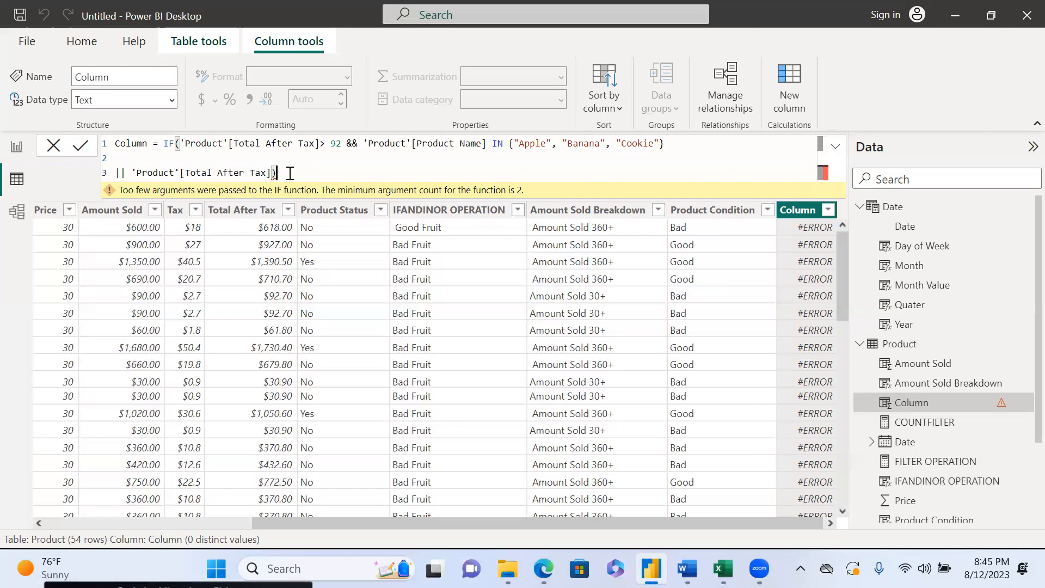
{"action": "type", "text": "<="}
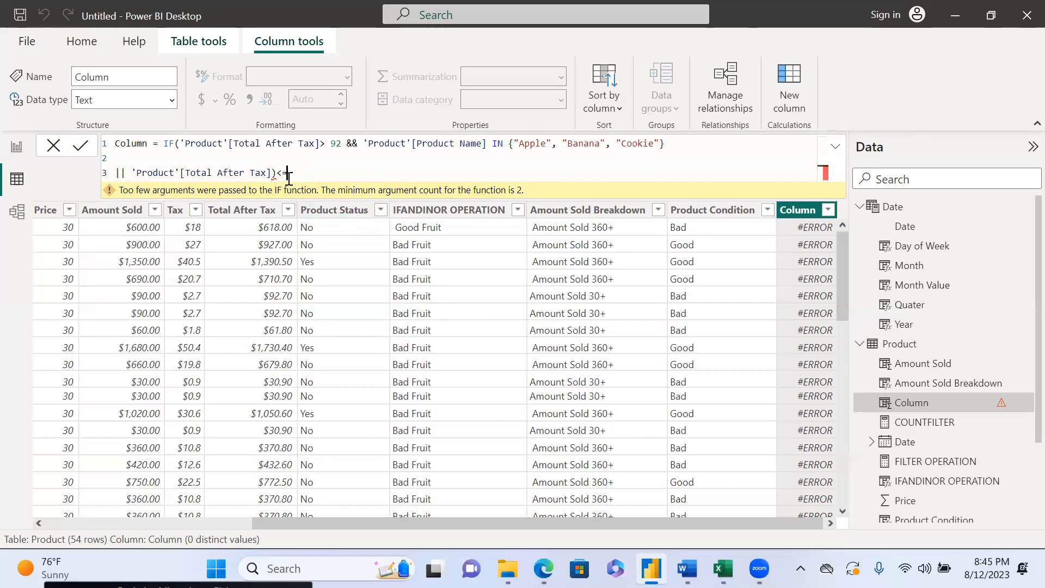
{"action": "left_click", "coordinate": [278, 174]}
{"action": "key", "text": "BackSpace"}
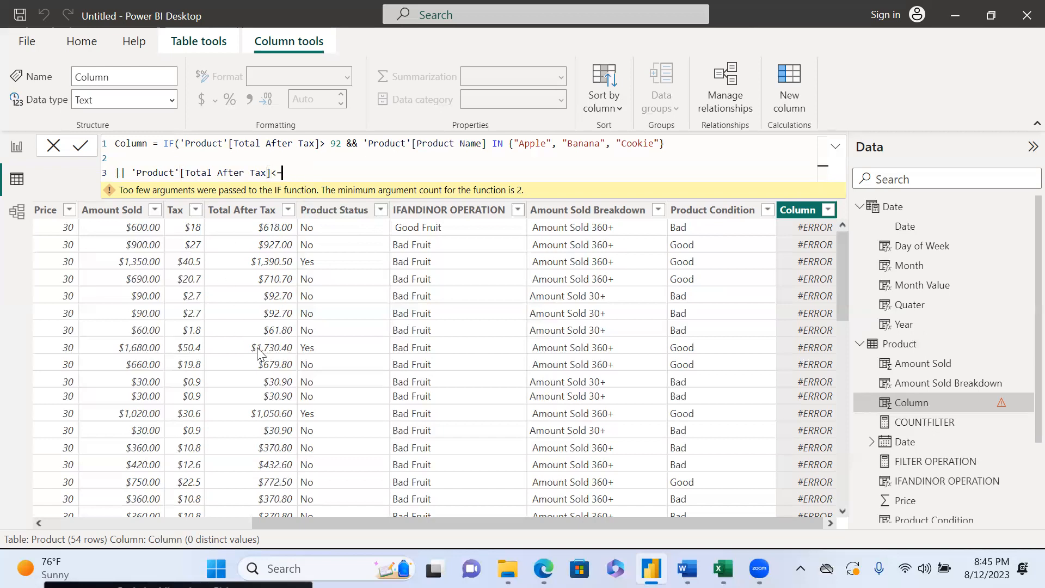
{"action": "type", "text": "12"}
{"action": "key", "text": "BackSpace"}
{"action": "scroll", "coordinate": [257, 353], "scroll_direction": "down", "scroll_amount": 6}
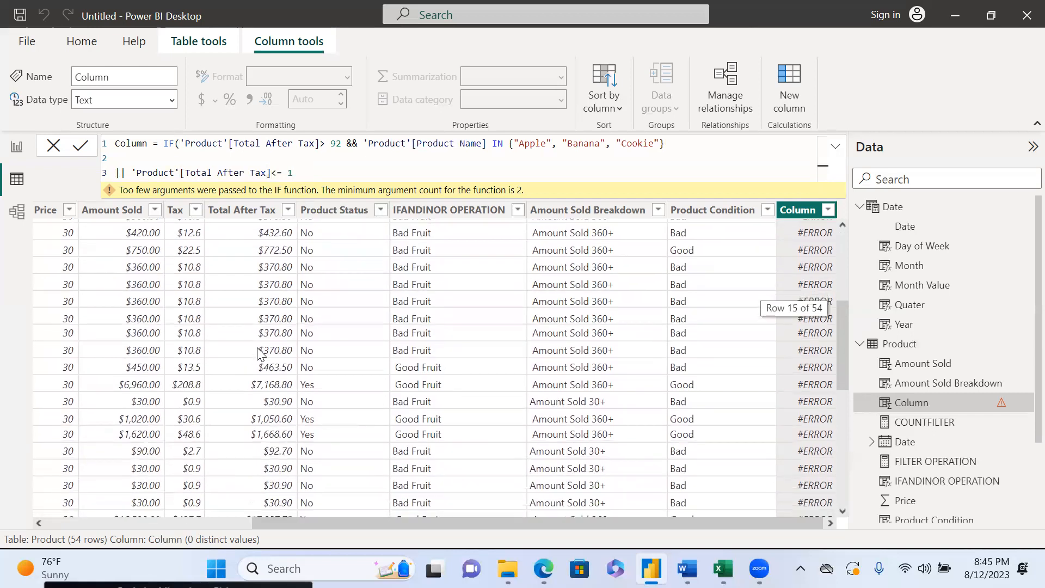
{"action": "scroll", "coordinate": [257, 347], "scroll_direction": "down", "scroll_amount": 5}
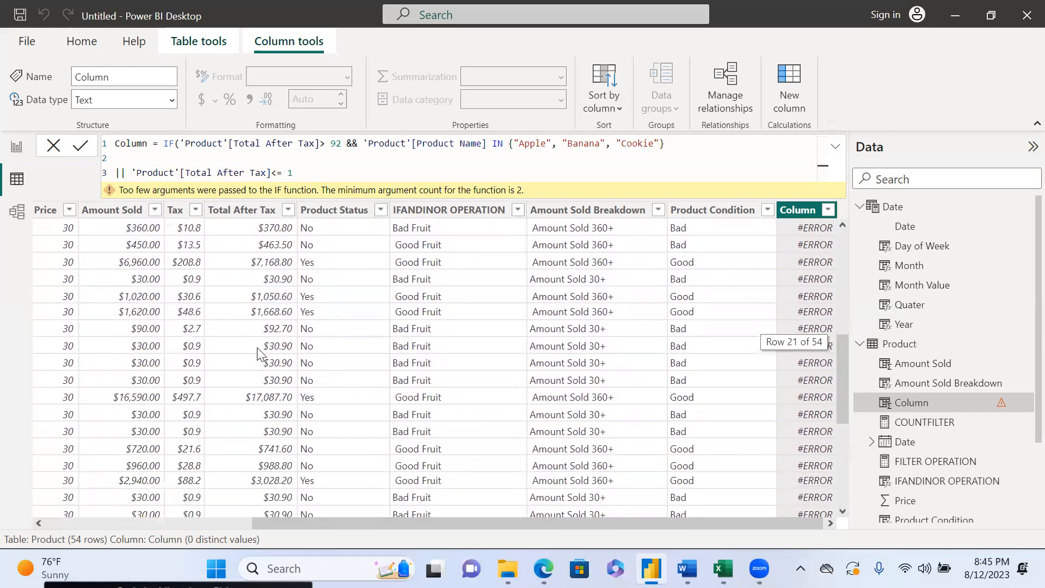
{"action": "scroll", "coordinate": [257, 347], "scroll_direction": "up", "scroll_amount": 6}
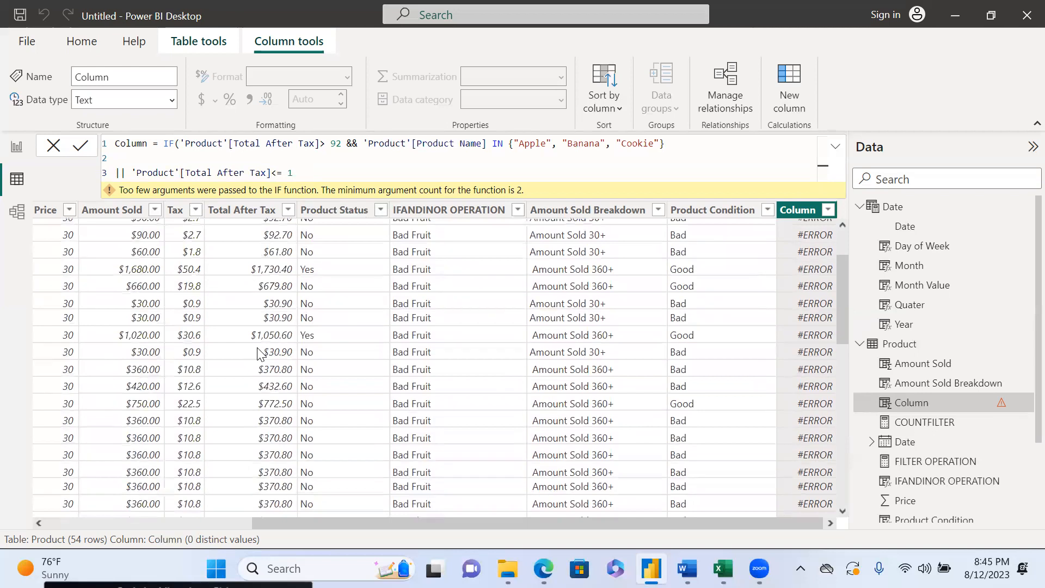
{"action": "key", "text": "BackSpace"}
{"action": "type", "text": "3000 &&"}
- Extend the || condition with && and a reference to 'Product'[Product Name]
{"action": "key", "text": "BackSpace"}
{"action": "key", "text": "BackSpace"}
{"action": "type", "text": "&& Pro"}
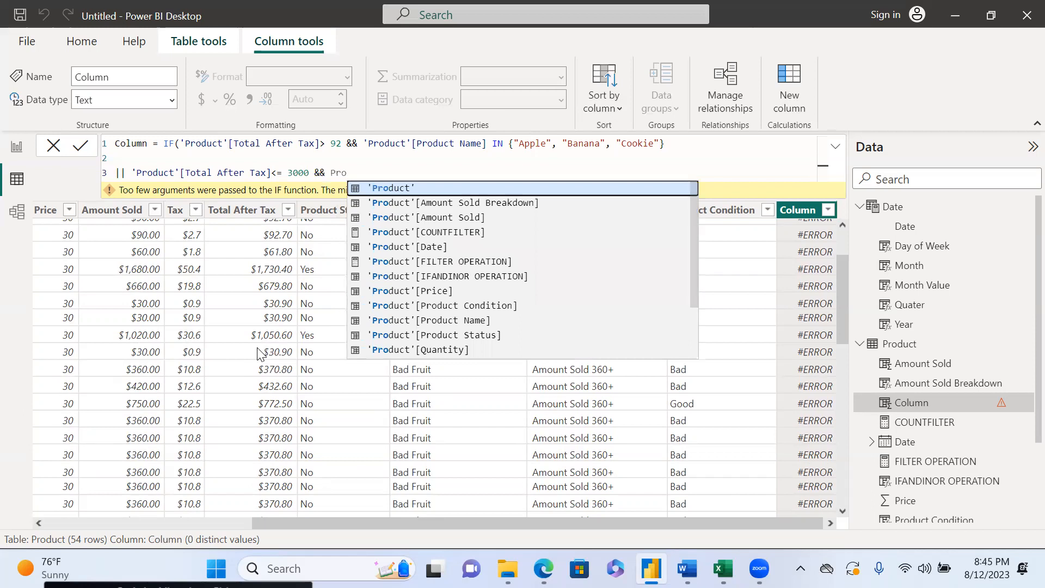
{"action": "key", "text": "Down"}
{"action": "key", "text": "Down"}
{"action": "key", "text": "Down"}
{"action": "key", "text": "Down"}
{"action": "key", "text": "Down"}
{"action": "key", "text": "Down"}
{"action": "key", "text": "Down"}
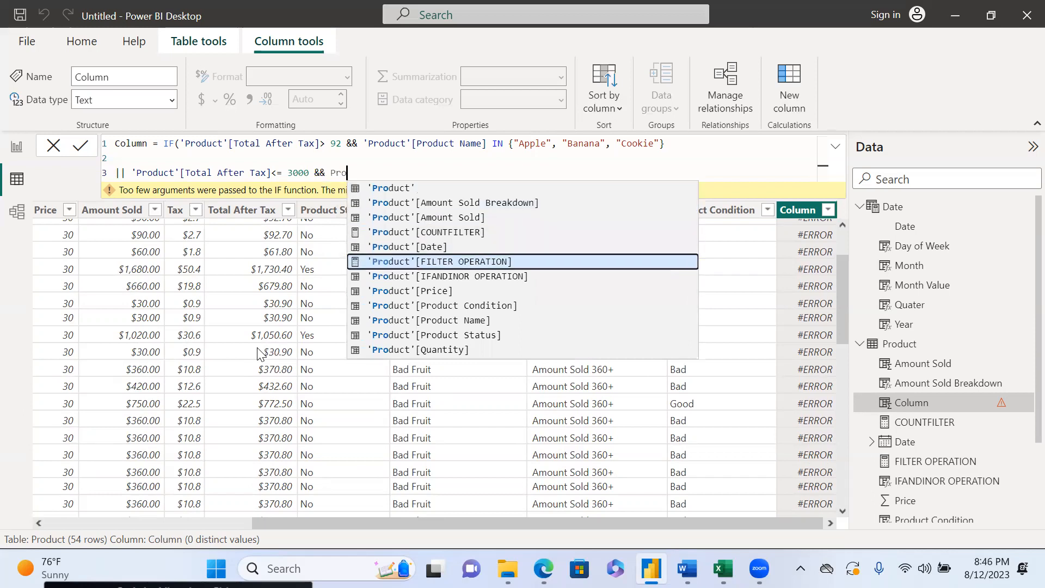
{"action": "key", "text": "Down"}
{"action": "key", "text": "Down"}
{"action": "key", "text": "Tab"}
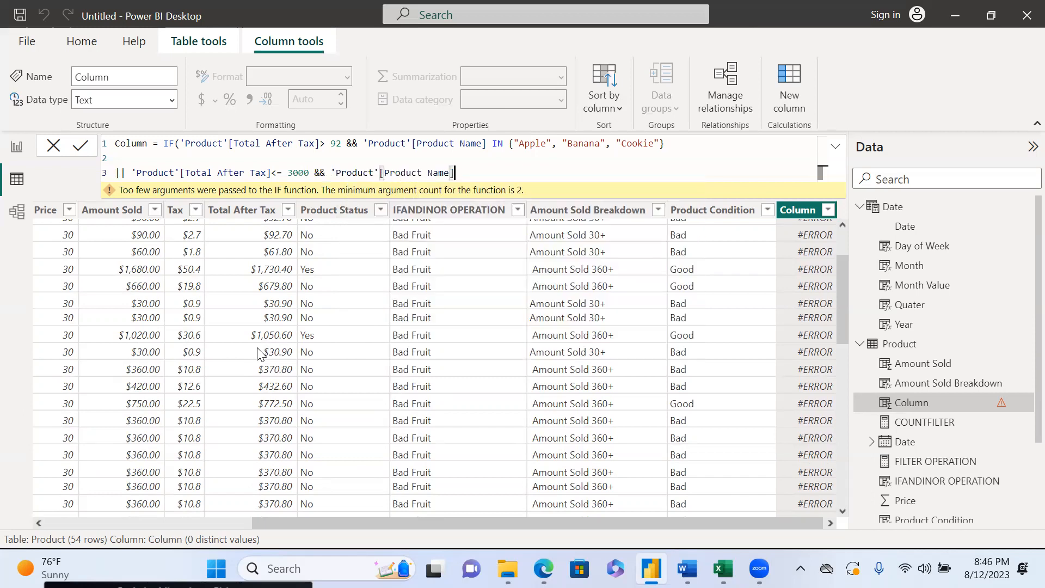
- Start an IN { list after the second Product Name reference and check the Product Name values in the table
{"action": "type", "text": "IN {"}
{"action": "left_click", "coordinate": [159, 524]}
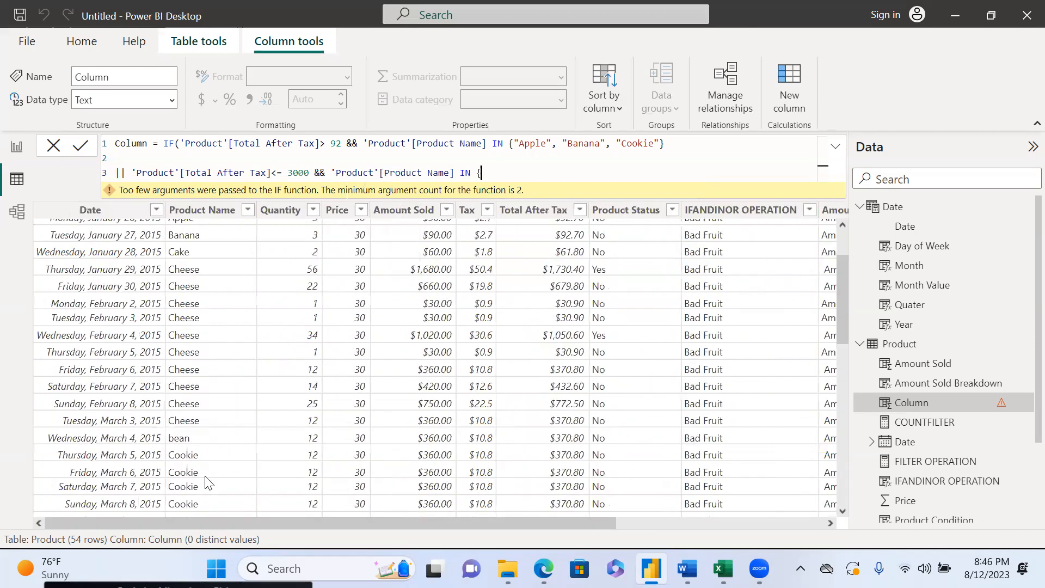
{"action": "scroll", "coordinate": [207, 482], "scroll_direction": "down", "scroll_amount": 2}
{"action": "scroll", "coordinate": [207, 482], "scroll_direction": "down", "scroll_amount": 9}
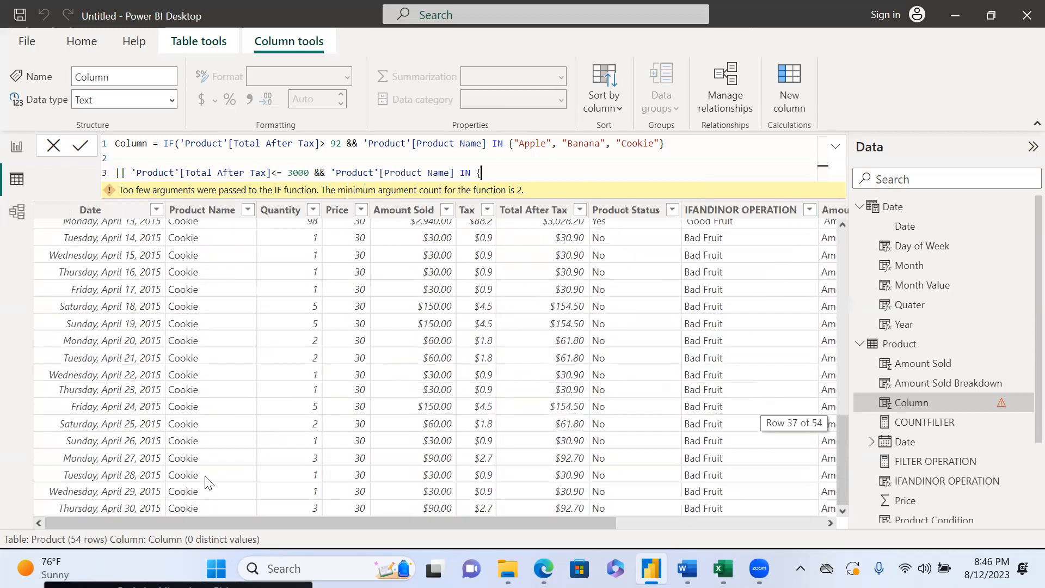
{"action": "scroll", "coordinate": [207, 483], "scroll_direction": "up", "scroll_amount": 9}
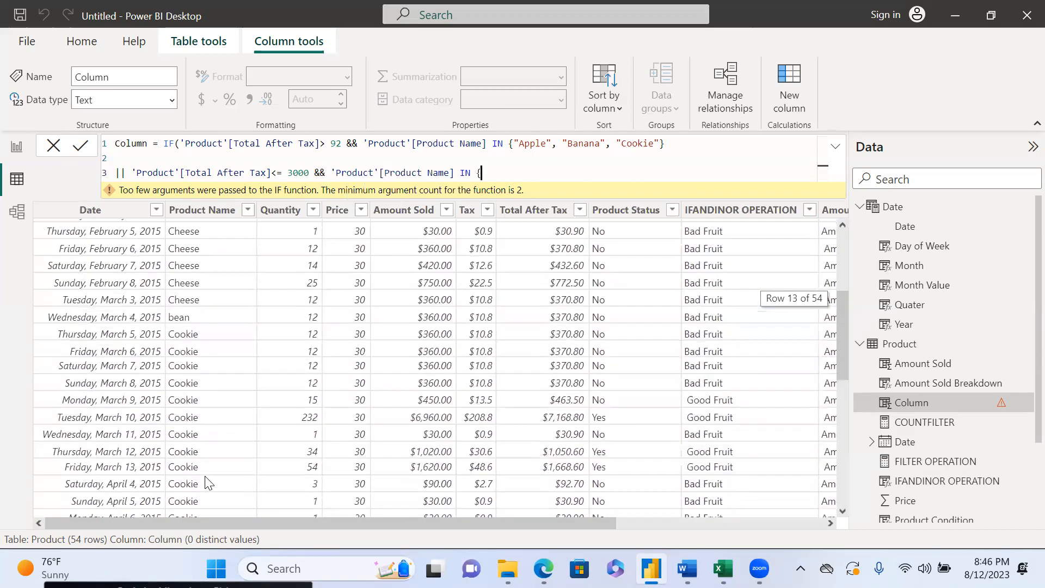
{"action": "scroll", "coordinate": [207, 482], "scroll_direction": "up", "scroll_amount": 3}
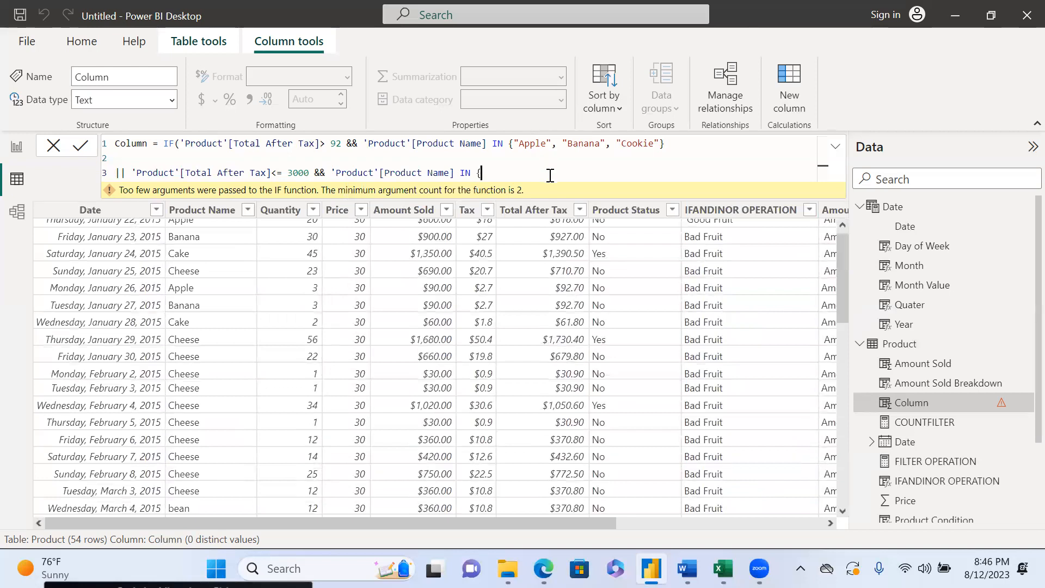
- Fill the second IN list with "Cheese", "Bean", "Cake", close it with a brace and add a comma
{"action": "type", "text": "\"Cheese\", B"}
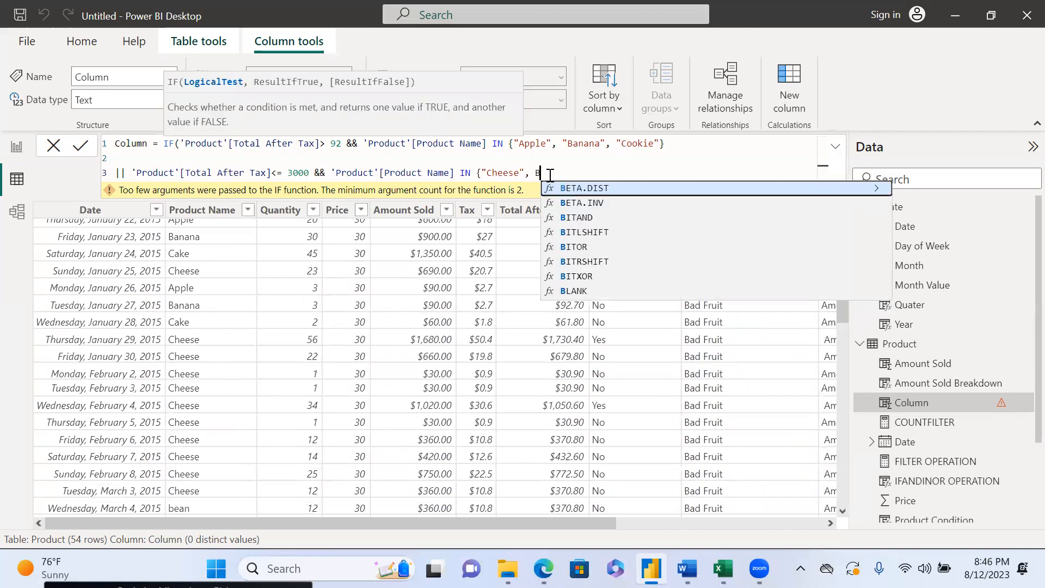
{"action": "key", "text": "BackSpace"}
{"action": "type", "text": "\""}
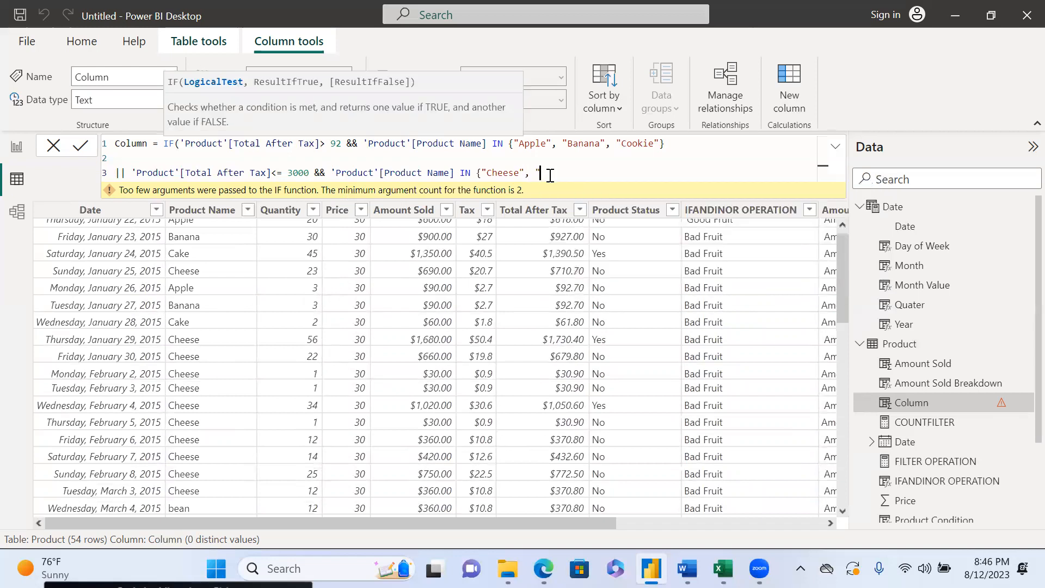
{"action": "type", "text": "Bean\", C"}
{"action": "key", "text": "Escape"}
{"action": "type", "text": "\"Cake\")"}
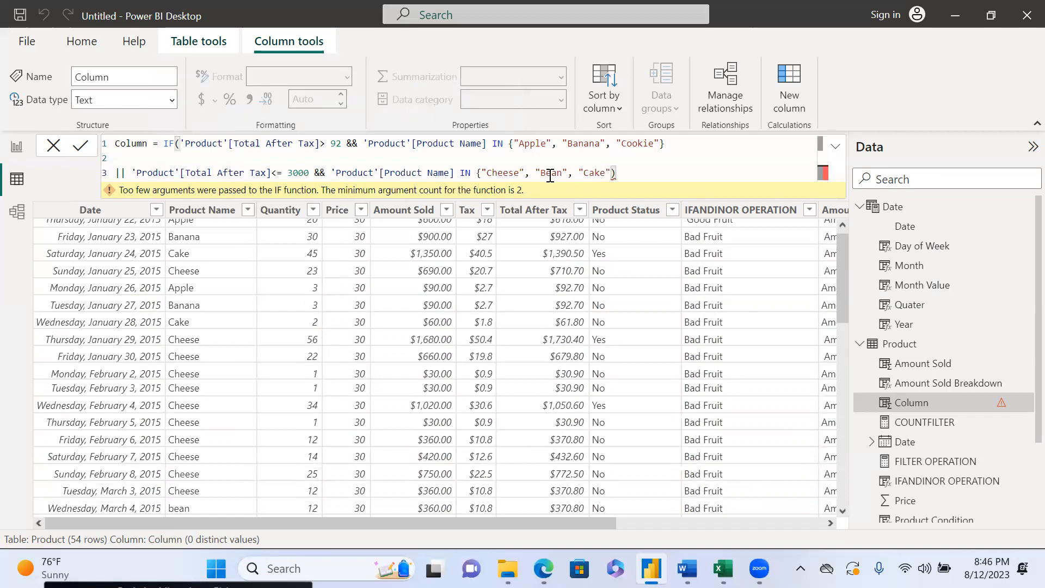
{"action": "key", "text": "BackSpace"}
{"action": "type", "text": "},"}
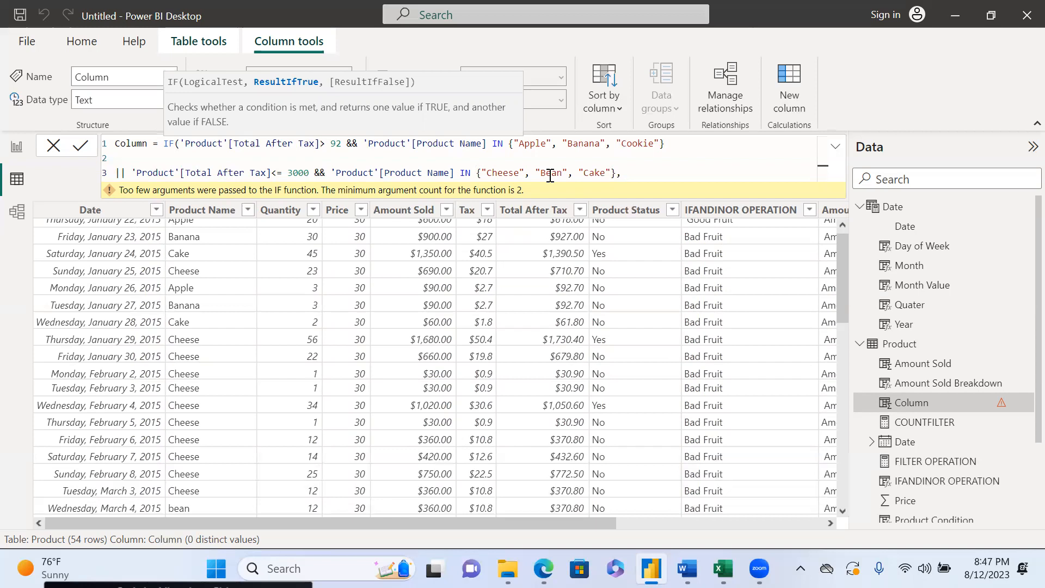
- Highlight the || condition and the rest of the IF logical test in the Column formula
{"action": "left_click", "coordinate": [618, 168]}
{"action": "left_click_drag", "start_coordinate": [618, 168], "coordinate": [609, 159]}
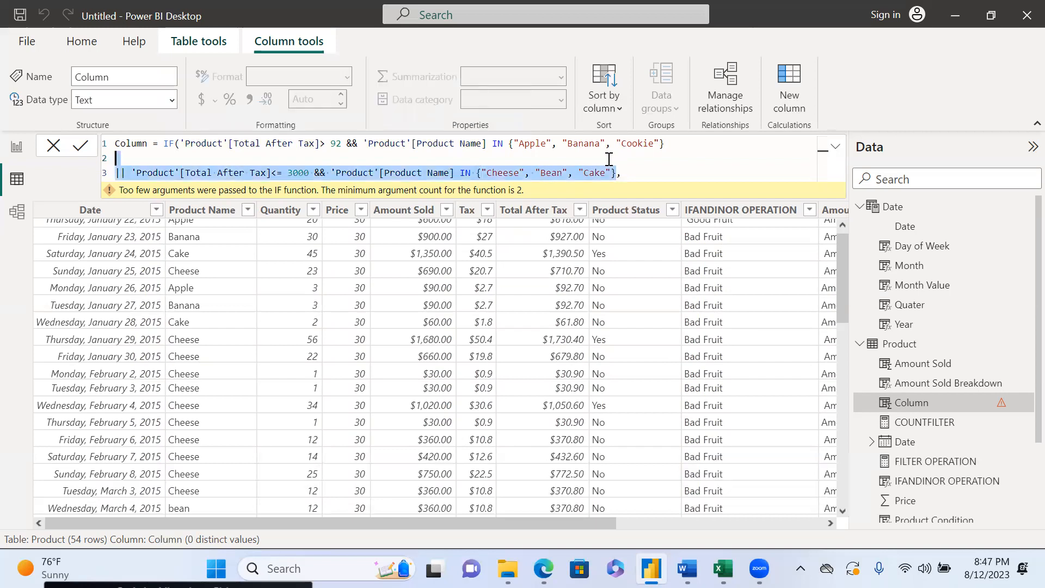
{"action": "left_click_drag", "start_coordinate": [412, 162], "coordinate": [165, 146]}
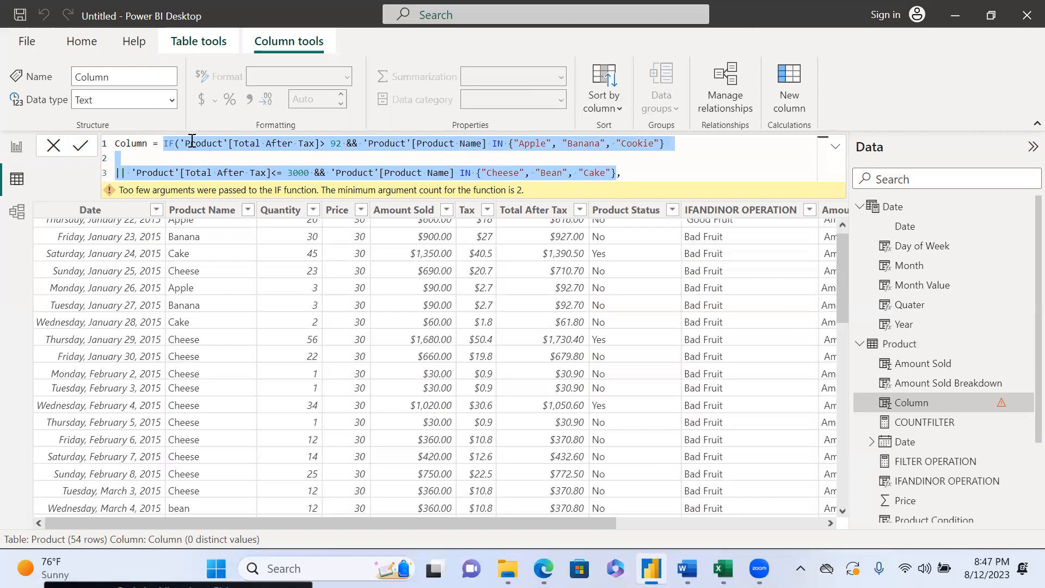
- Finish the Column formula with the results "Good","Bad" and a closing parenthesis, commit it and check the results across the rows
{"action": "left_click", "coordinate": [627, 172]}
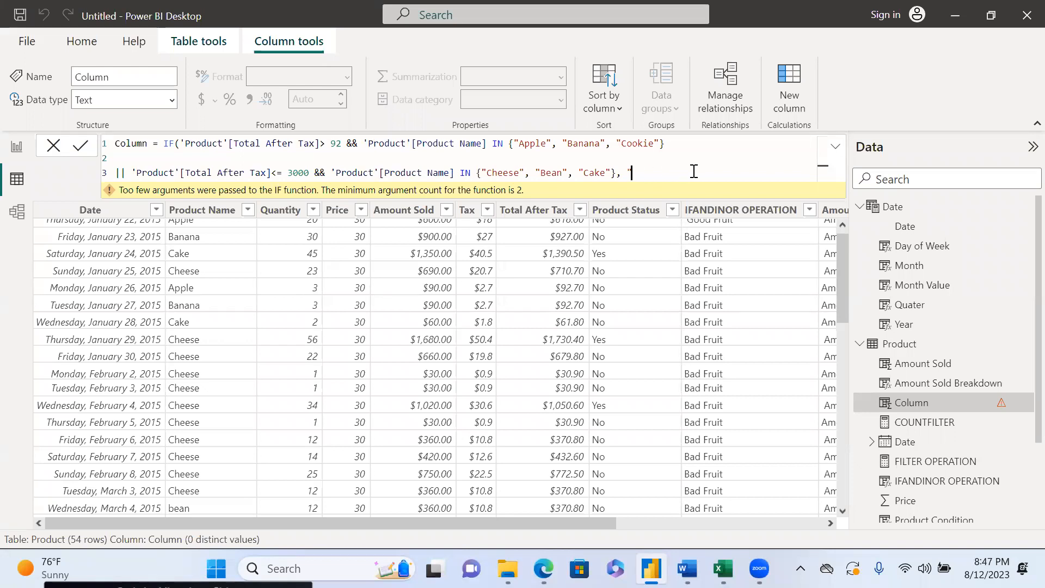
{"action": "type", "text": "\"Good\","}
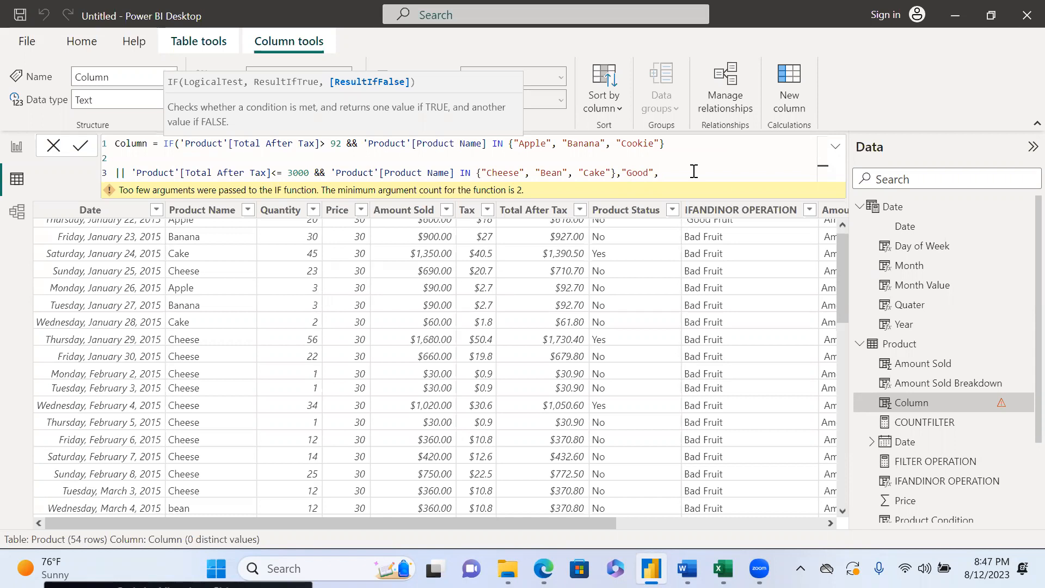
{"action": "type", "text": "\"Bad"}
{"action": "type", "text": ")"}
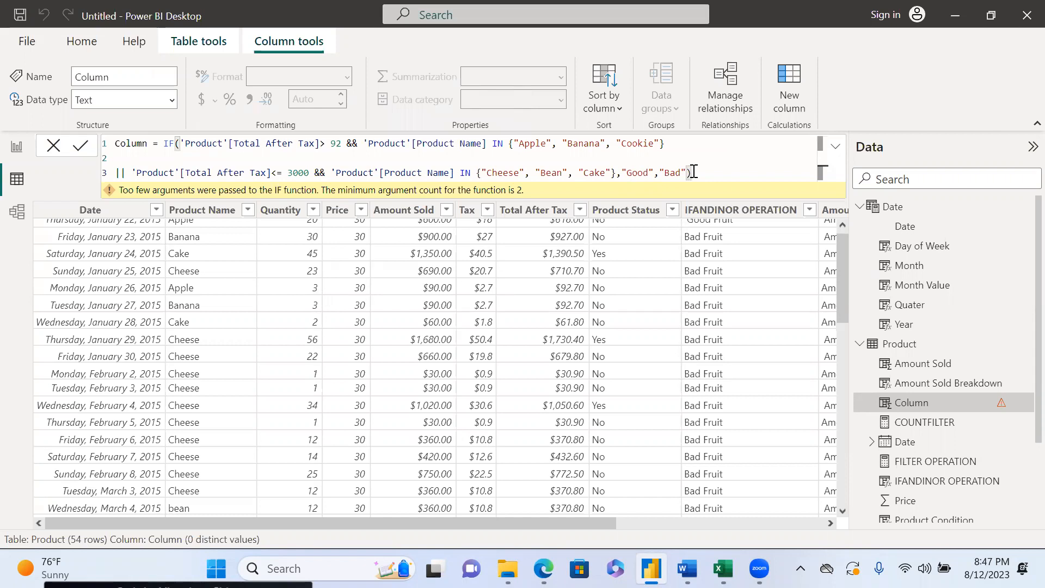
{"action": "key", "text": "Return"}
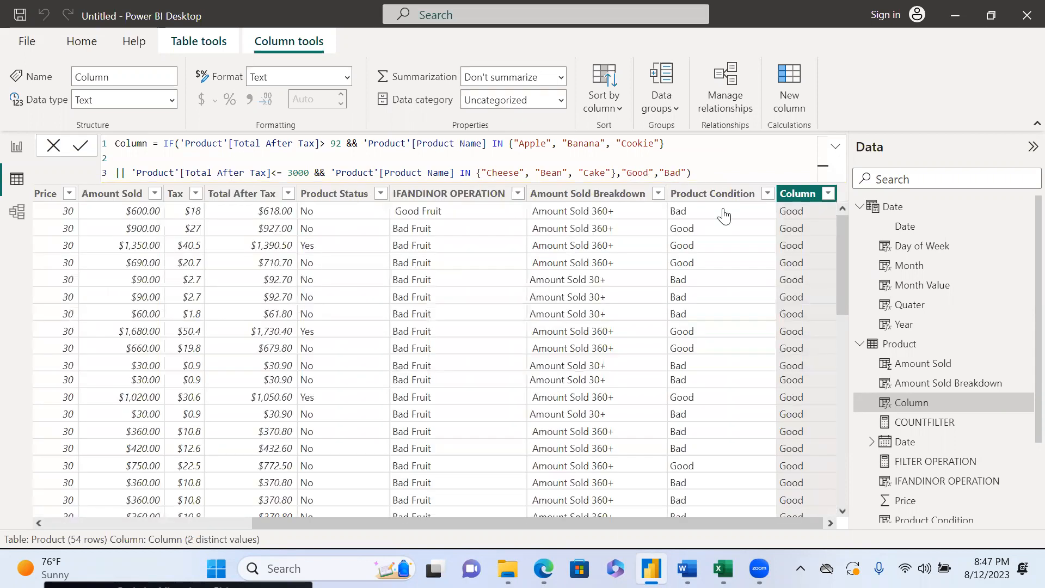
{"action": "scroll", "coordinate": [816, 376], "scroll_direction": "down", "scroll_amount": 5}
{"action": "scroll", "coordinate": [815, 375], "scroll_direction": "down", "scroll_amount": 7}
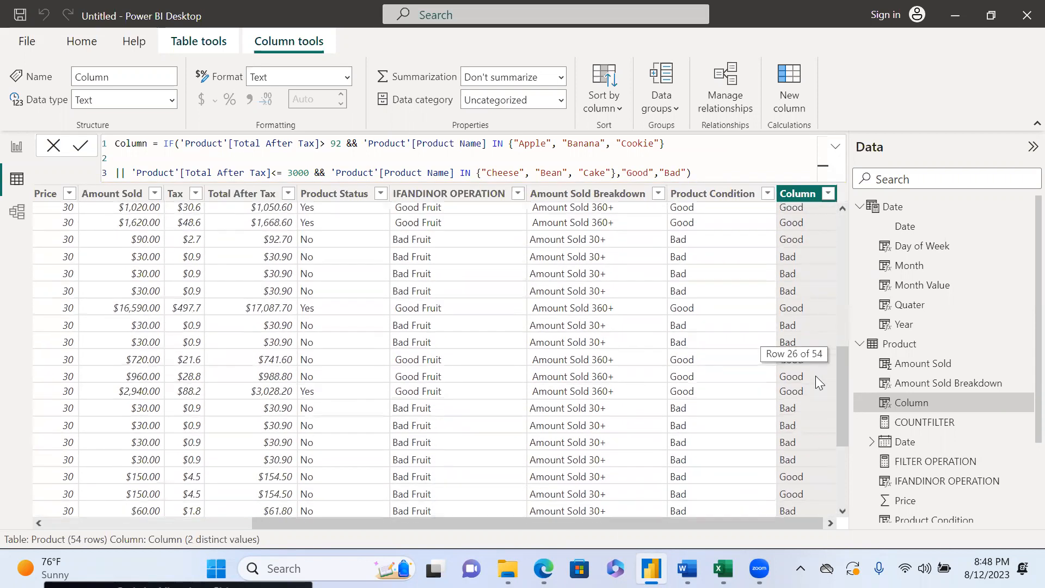
{"action": "scroll", "coordinate": [816, 375], "scroll_direction": "up", "scroll_amount": 12}
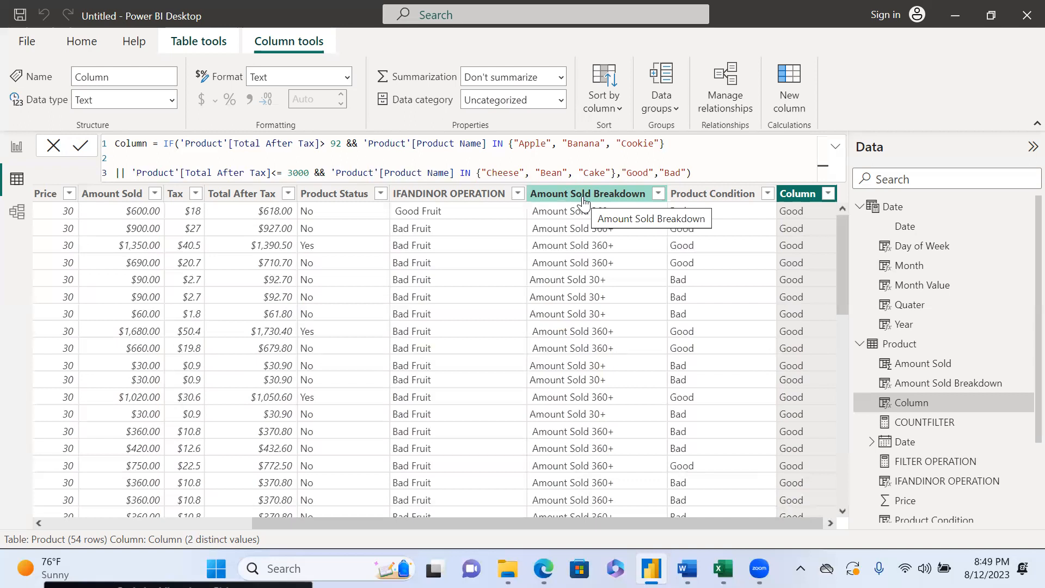
- Show the Amount Sold Breakdown formula and highlight its first IF condition with the "Amount Sold 30+" result
{"action": "left_click", "coordinate": [582, 196]}
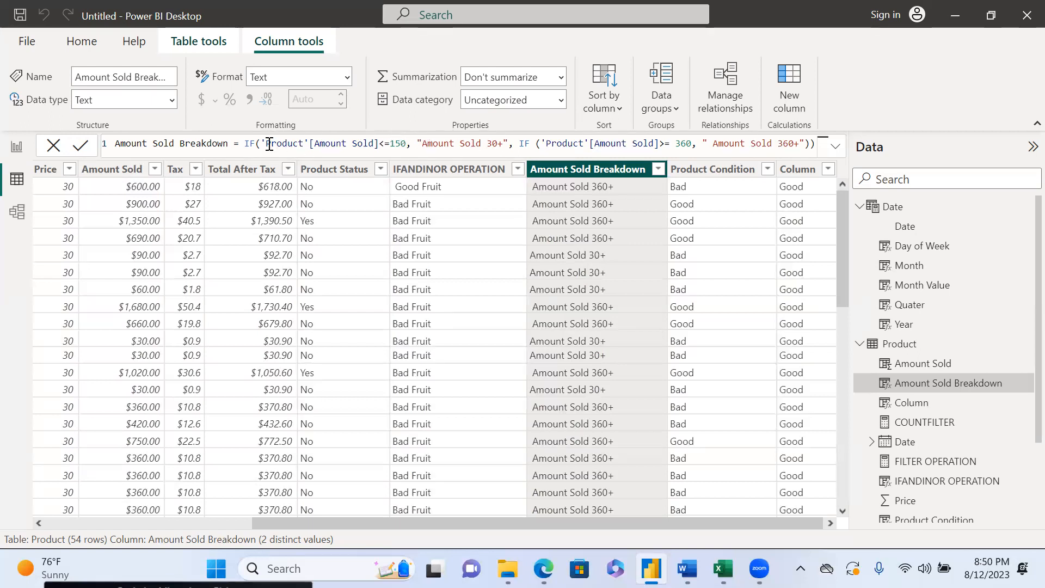
{"action": "left_click_drag", "start_coordinate": [261, 145], "coordinate": [504, 145]}
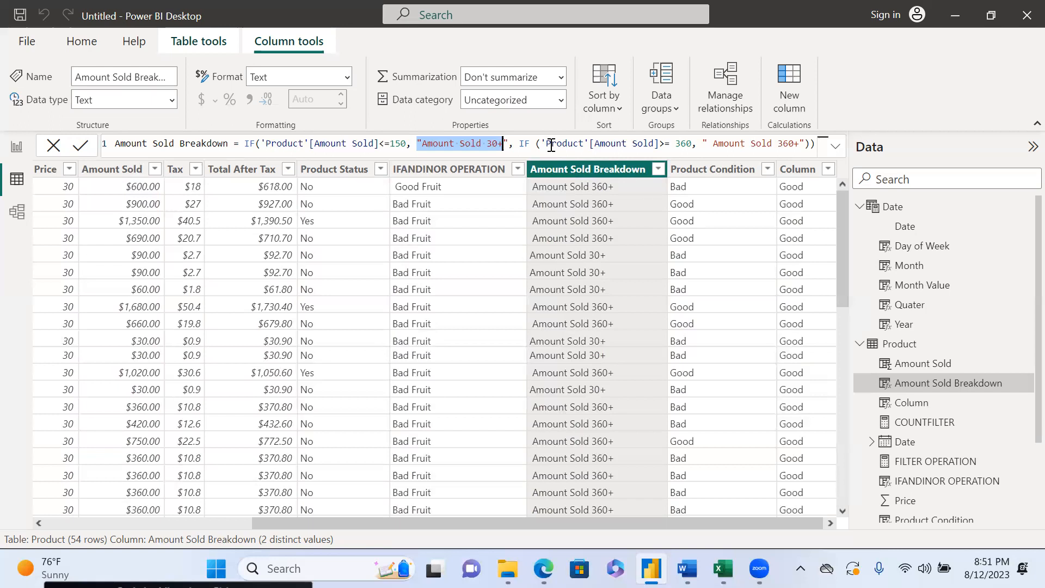
{"action": "left_click_drag", "start_coordinate": [514, 144], "coordinate": [247, 137]}
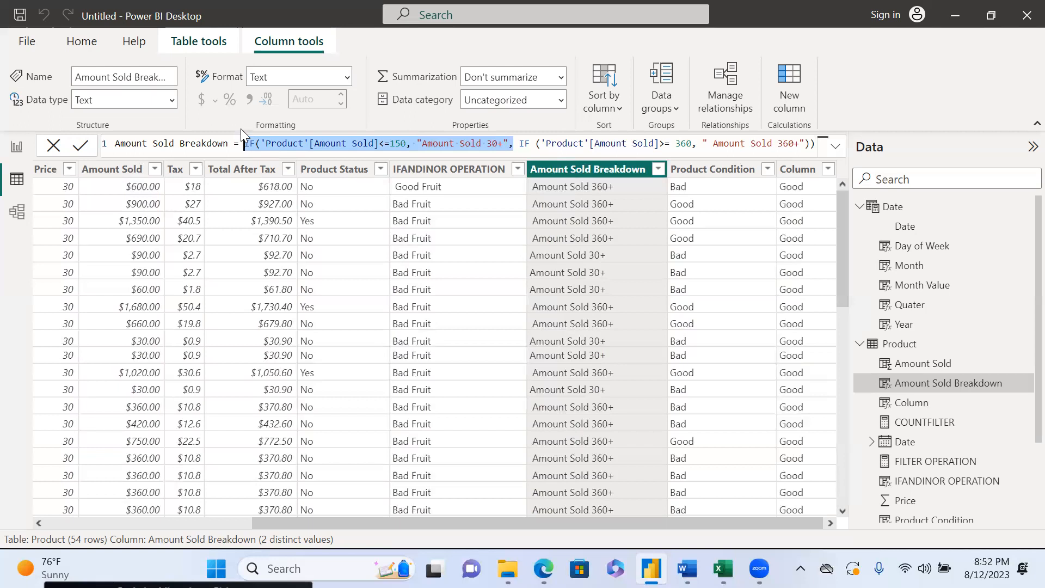
- Change the first result text in the Amount Sold Breakdown formula to "Amount Sold 300+" and commit it
{"action": "left_click", "coordinate": [500, 144]}
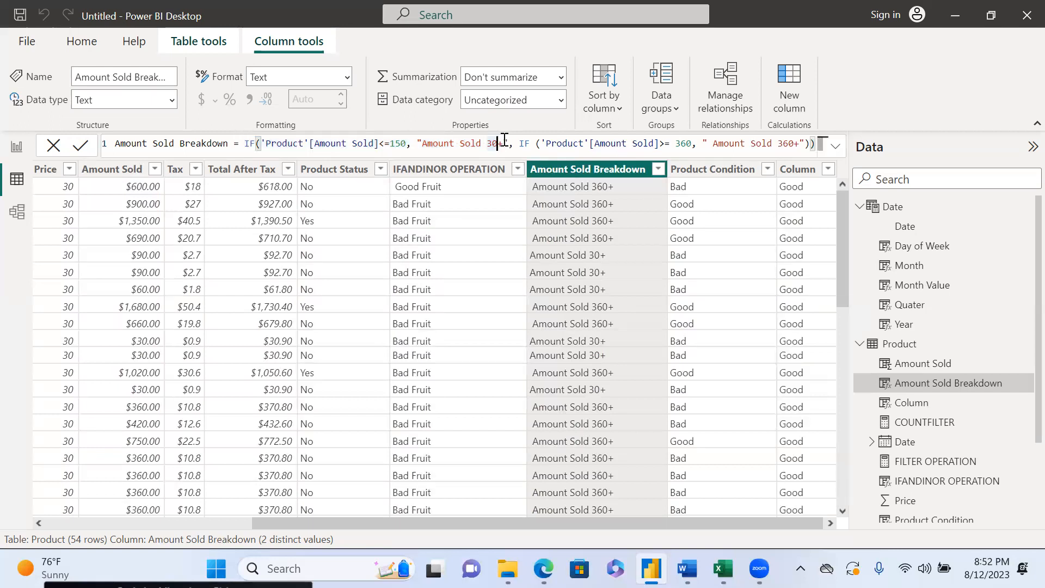
{"action": "type", "text": "0"}
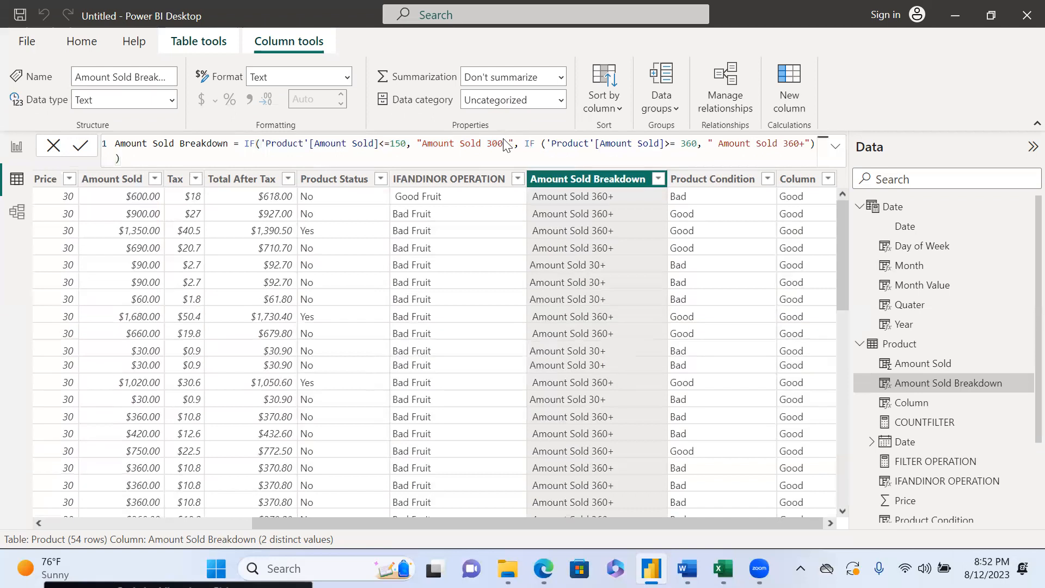
{"action": "key", "text": "Return"}
{"action": "left_click", "coordinate": [209, 227]}
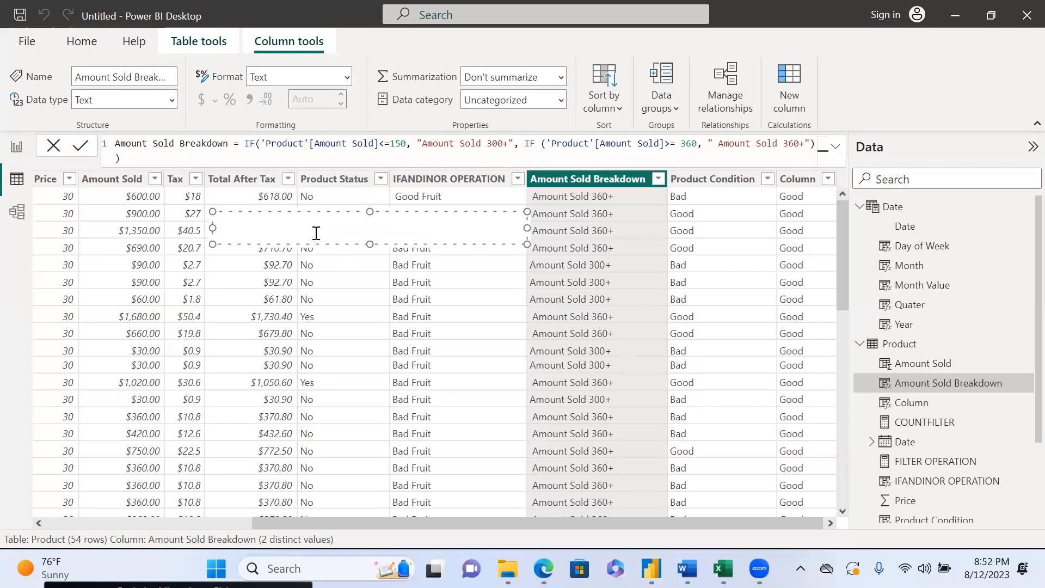
- Write "Customer wants 5 different age categories" in the text annotation over the table
{"action": "type", "text": "Customer wnt"}
{"action": "key", "text": "BackSpace"}
{"action": "key", "text": "BackSpace"}
{"action": "type", "text": "ants "}
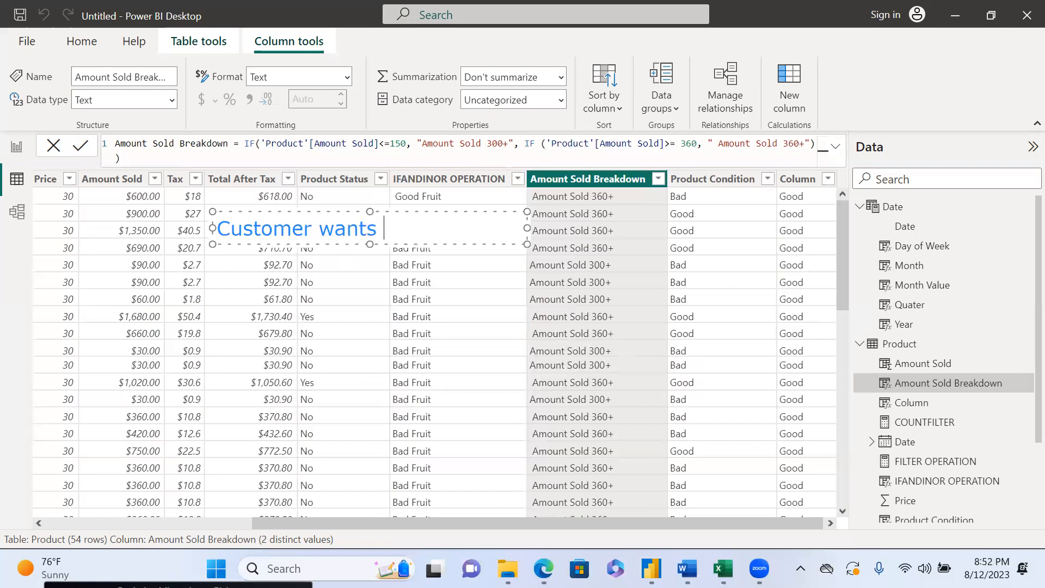
{"action": "type", "text": "5 different "}
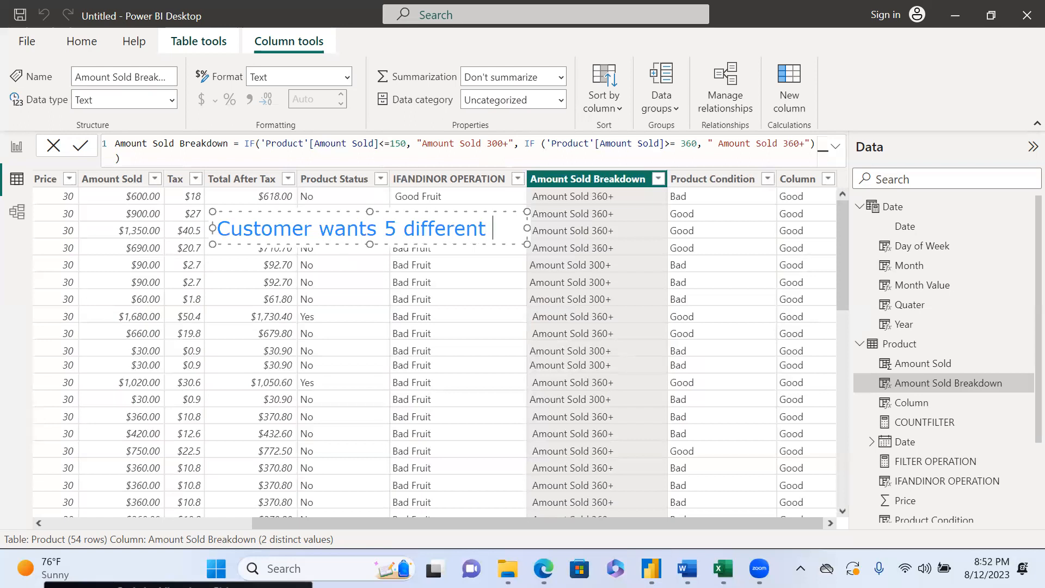
{"action": "type", "text": "age categories"}
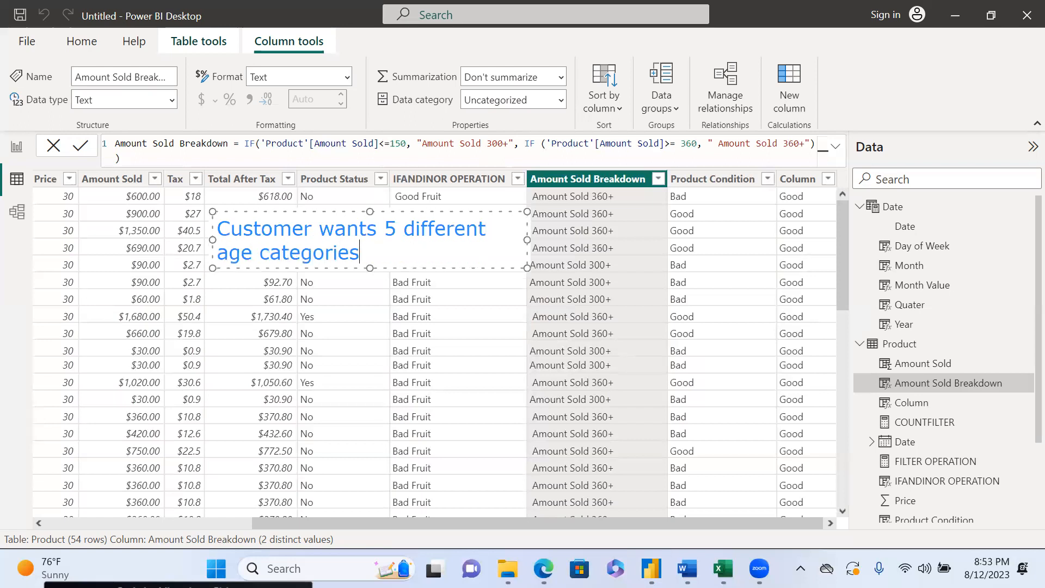
- List the age categories 10+, 20+, 30+, 40+ and 50+ on separate lines below the annotation's heading, after a blank line
{"action": "key", "text": "Return"}
{"action": "key", "text": "Return"}
{"action": "type", "text": "10+"}
{"action": "key", "text": "Return"}
{"action": "type", "text": "20"}
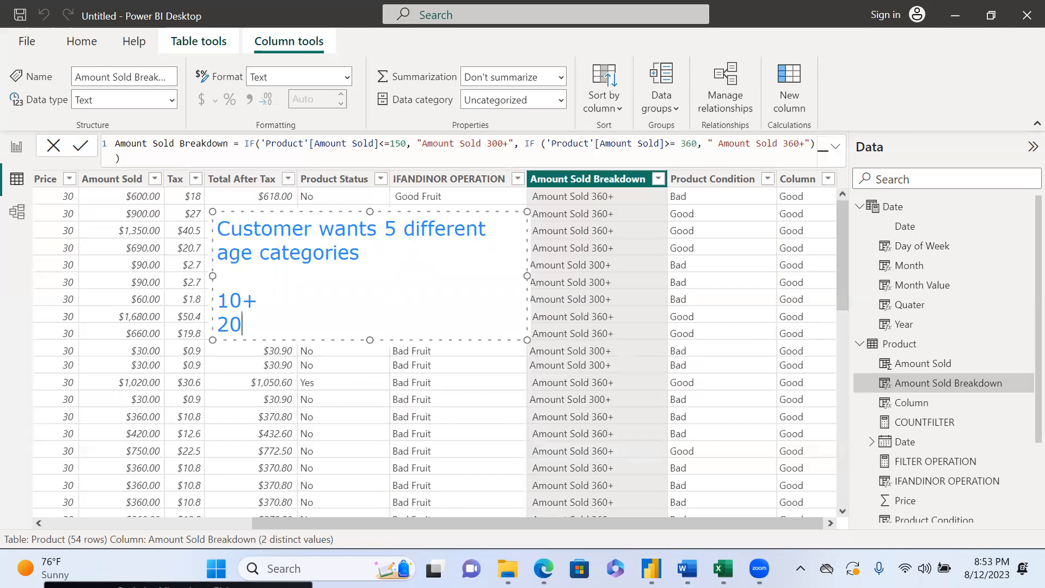
{"action": "type", "text": "+"}
{"action": "key", "text": "Return"}
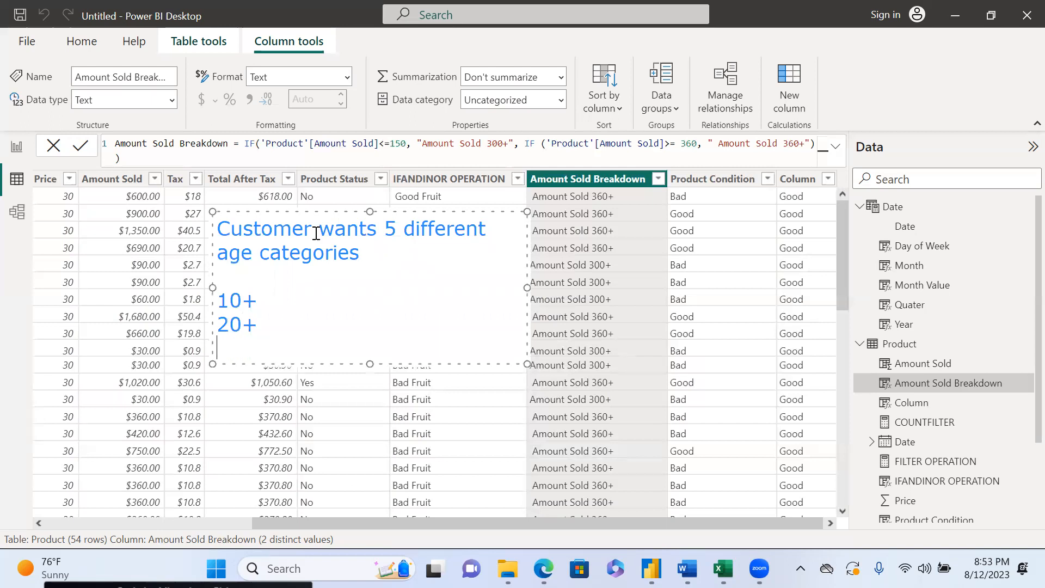
{"action": "type", "text": "30+"}
{"action": "key", "text": "Return"}
{"action": "type", "text": "40+"}
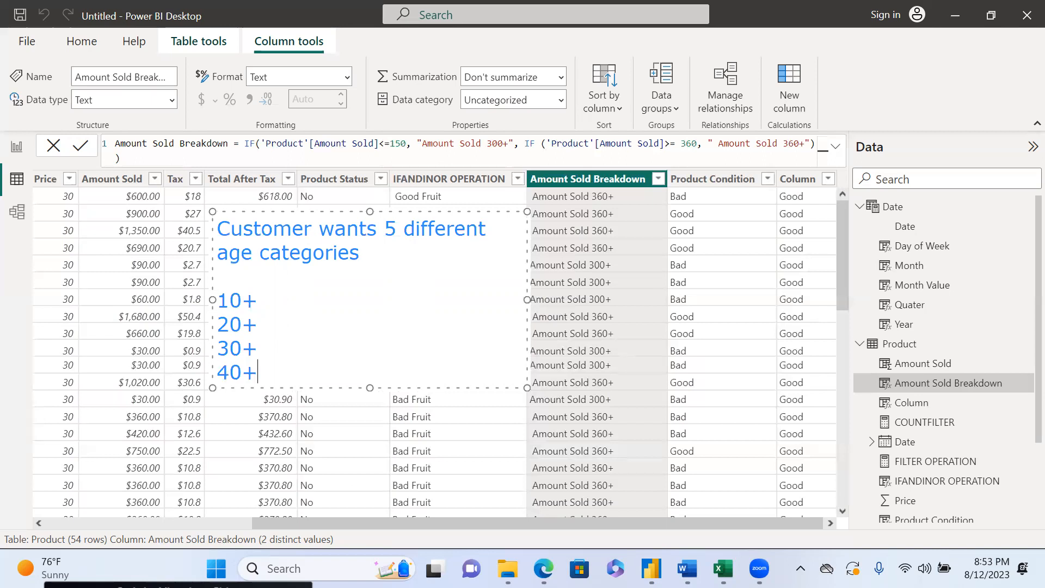
{"action": "key", "text": "Return"}
{"action": "type", "text": "50"}
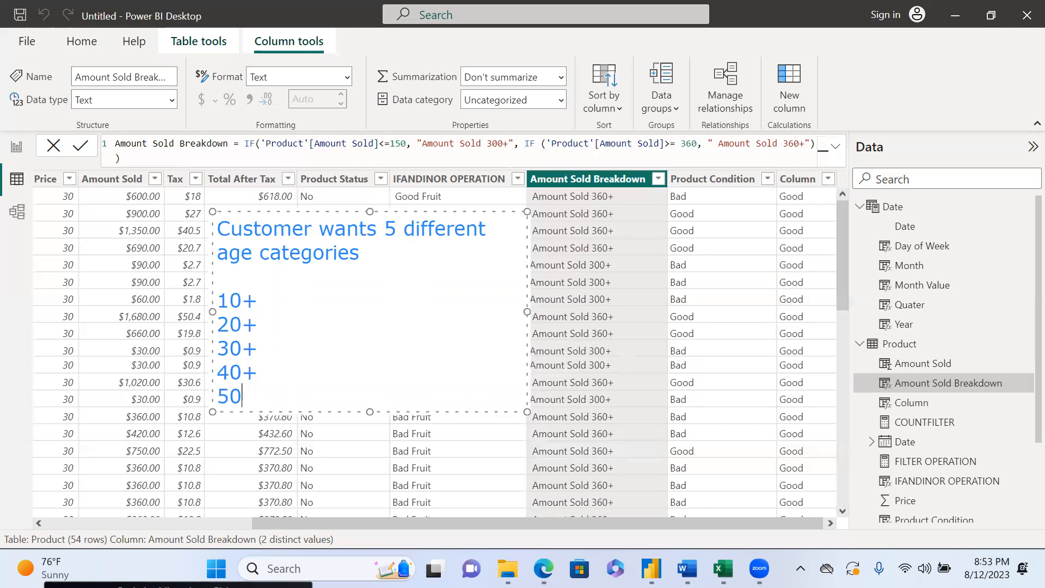
{"action": "type", "text": "+"}
- Add the range {10........19} beside the 10+ category
{"action": "left_click", "coordinate": [275, 299]}
{"action": "type", "text": "10........19"}
{"action": "left_click", "coordinate": [265, 301]}
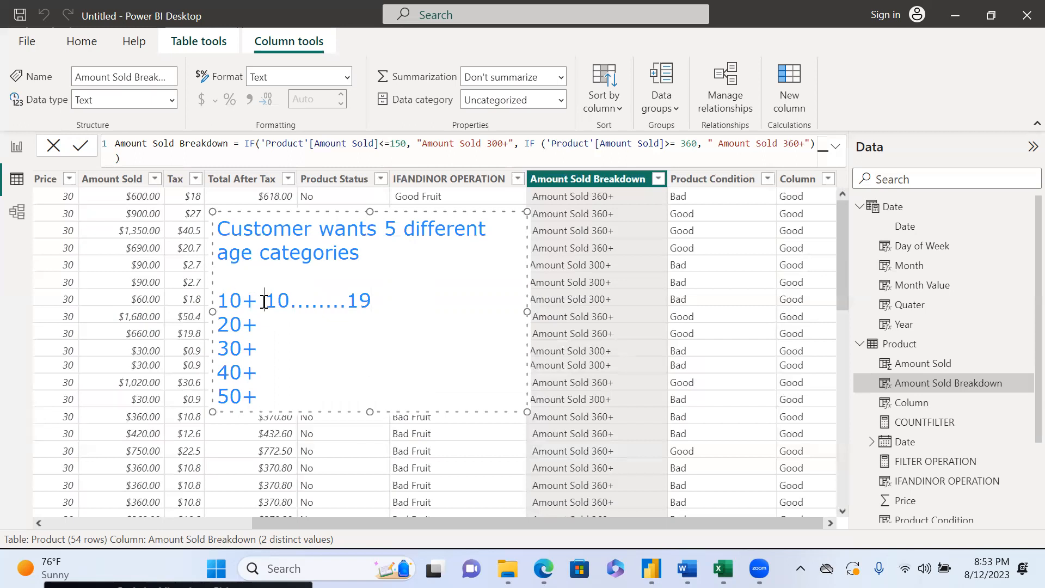
{"action": "type", "text": "{"}
{"action": "left_click", "coordinate": [388, 302]}
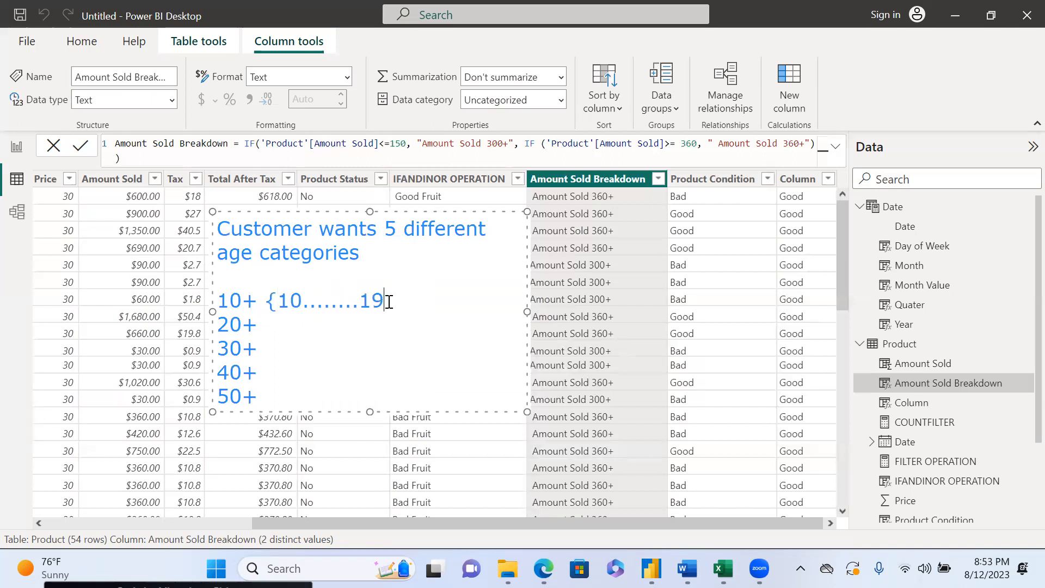
{"action": "type", "text": "}"}
- Add the ranges {20..........29} beside the 20+ category and {30.........39} beside the 30+ category
{"action": "left_click", "coordinate": [273, 329]}
{"action": "type", "text": "{20..........29}"}
{"action": "left_click", "coordinate": [271, 355]}
{"action": "type", "text": "{"}
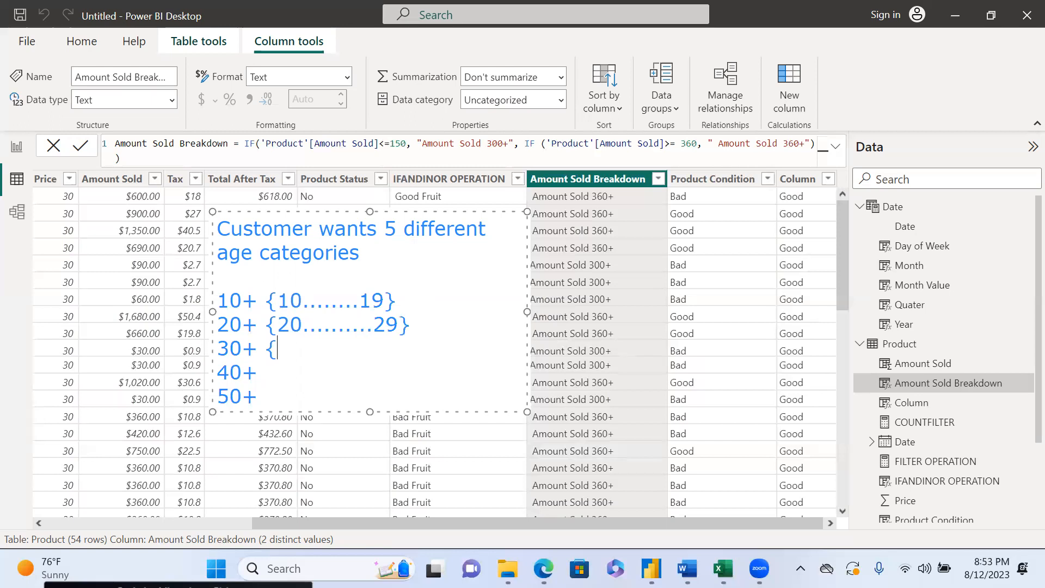
{"action": "type", "text": "30.........39}"}
- Add the ranges {40.........49} beside the 40+ category and {50........59} beside the 50+ category
{"action": "left_click", "coordinate": [267, 377]}
{"action": "type", "text": "{"}
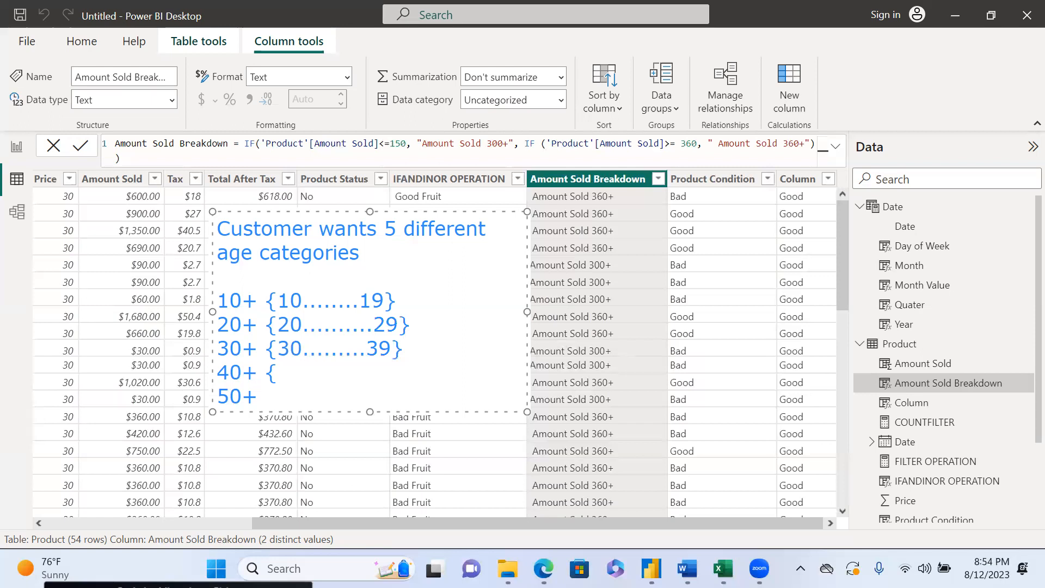
{"action": "type", "text": "40.........49}"}
{"action": "left_click", "coordinate": [281, 394]}
{"action": "type", "text": "{"}
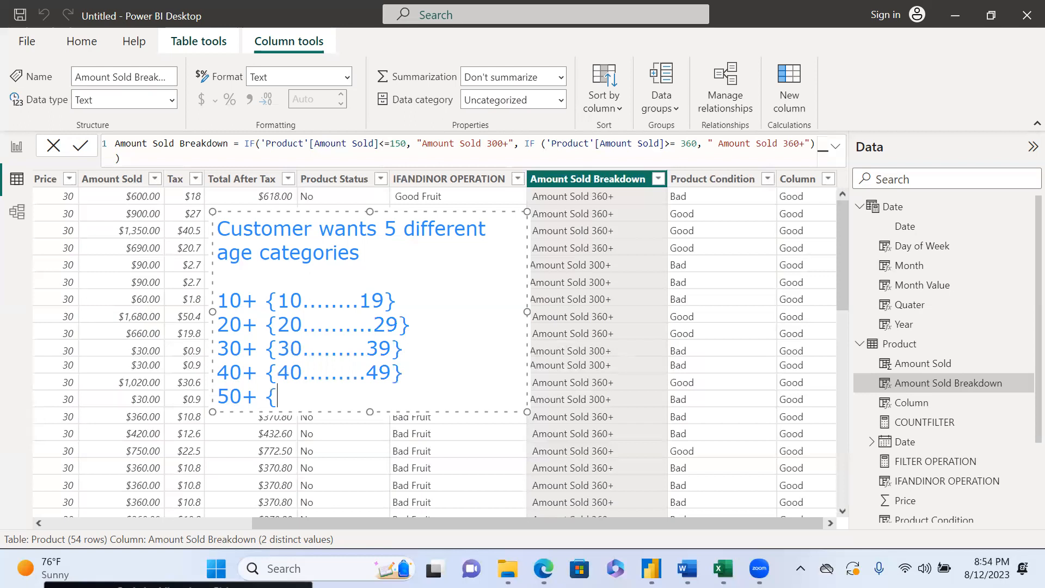
{"action": "type", "text": "50........59}"}
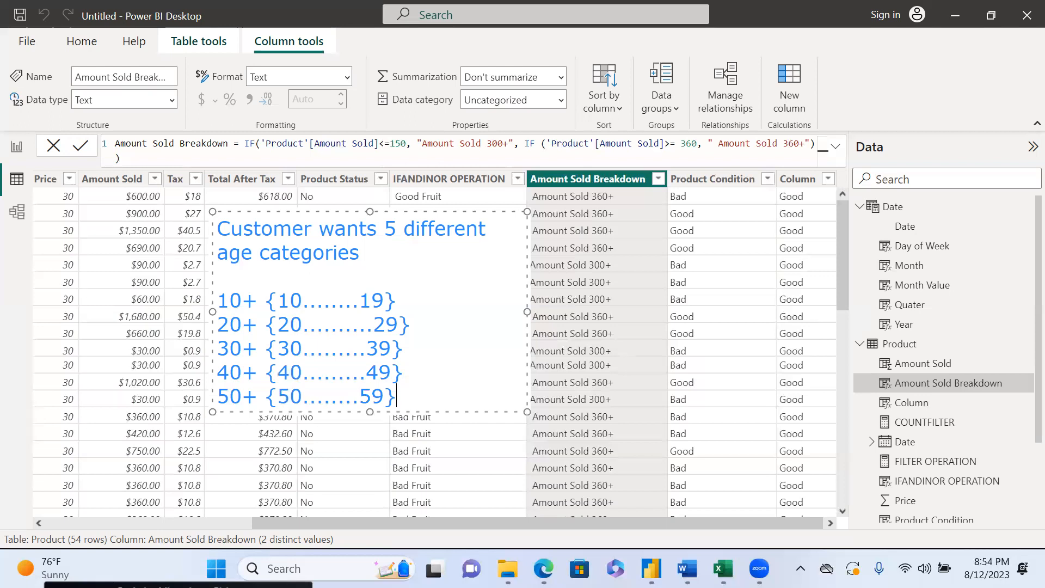
- Add the note ">= 60 will be discarded in the dataset." below the age categories, after a blank line
{"action": "key", "text": "Return"}
{"action": "key", "text": "Return"}
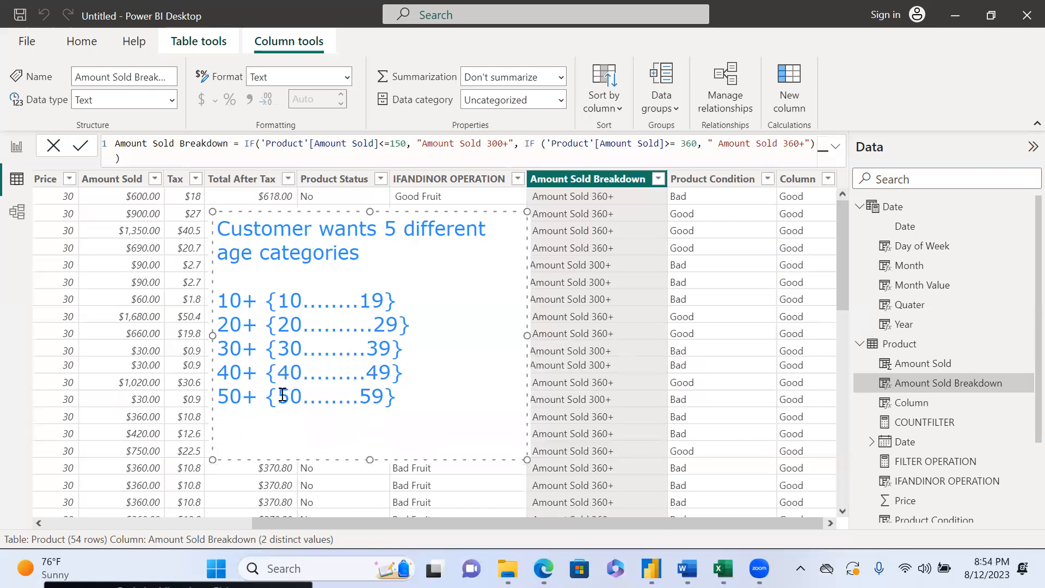
{"action": "type", "text": ">= 60 will be discarde"}
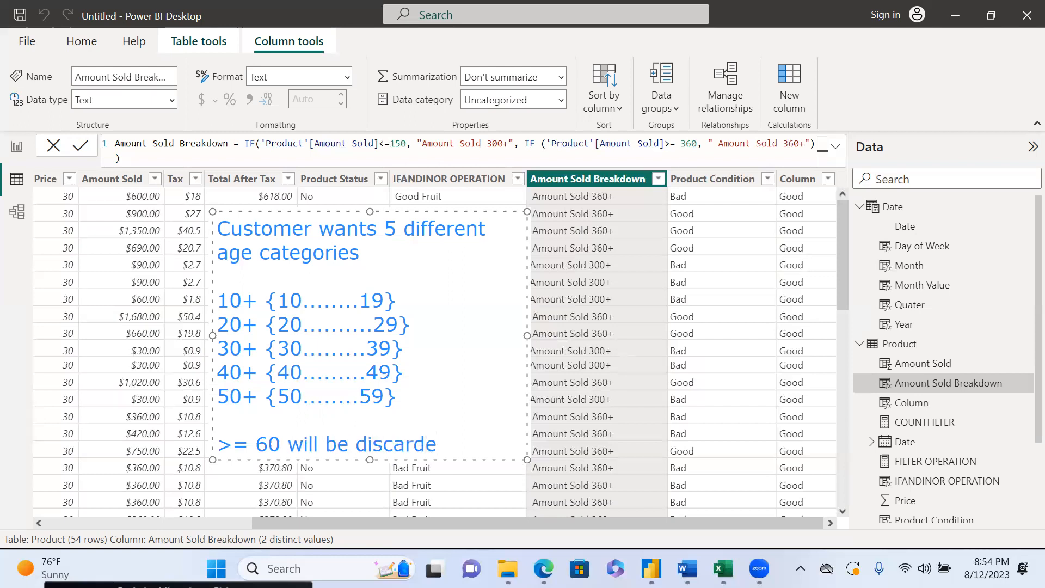
{"action": "type", "text": "d in the d"}
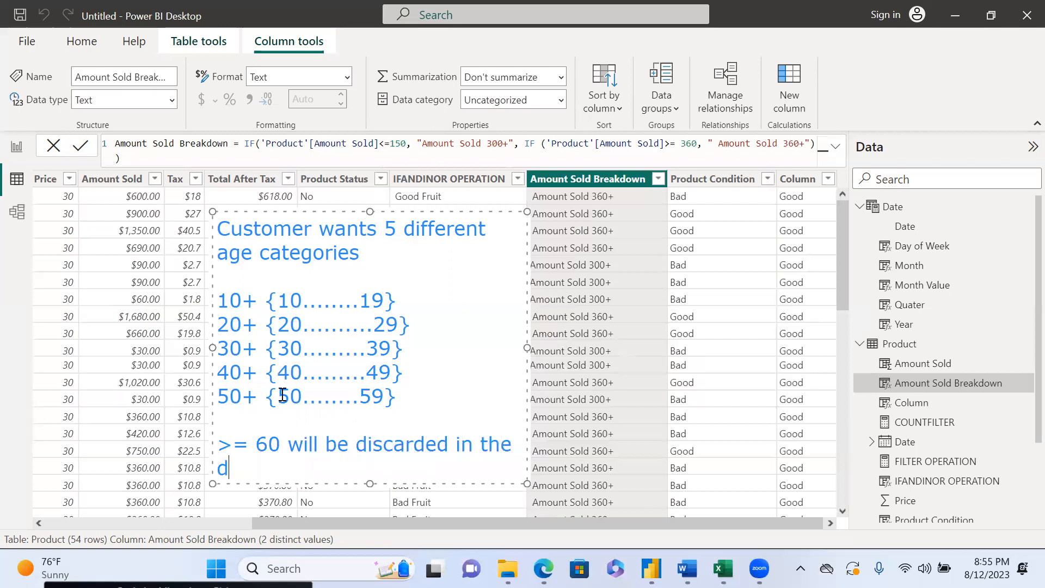
{"action": "type", "text": "ataset."}
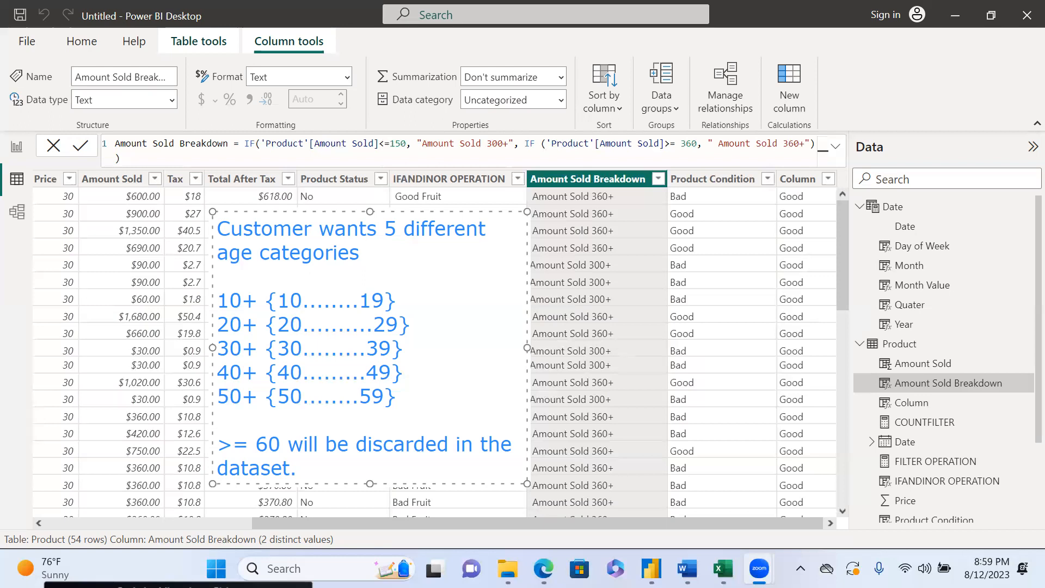
- Finish the age category annotation and clear it from the screen to uncover the Product table
{"action": "left_click", "coordinate": [625, 21]}
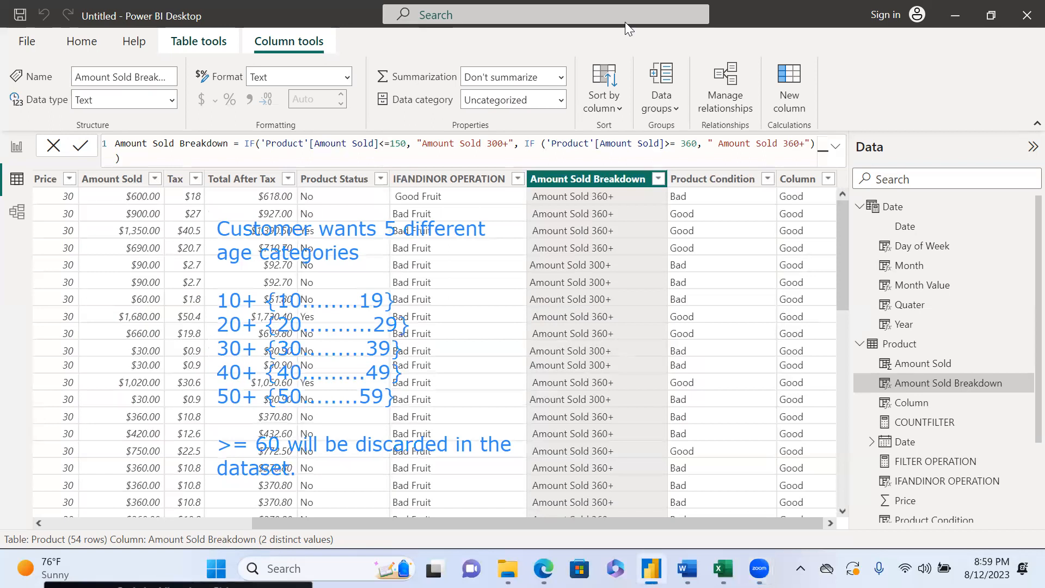
{"action": "left_click", "coordinate": [584, 51]}
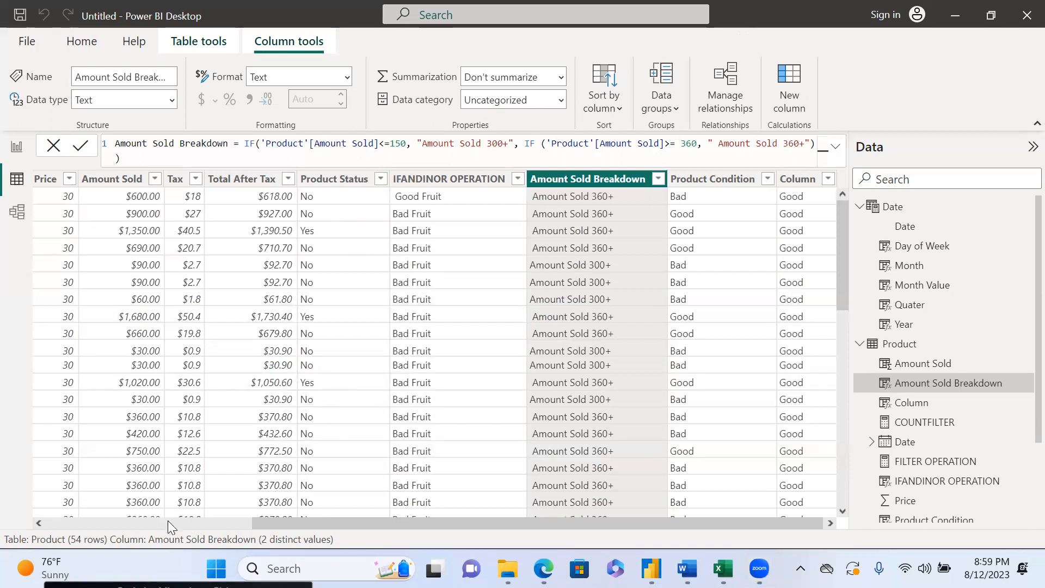
{"action": "scroll", "coordinate": [167, 520], "scroll_direction": "left", "scroll_amount": 5}
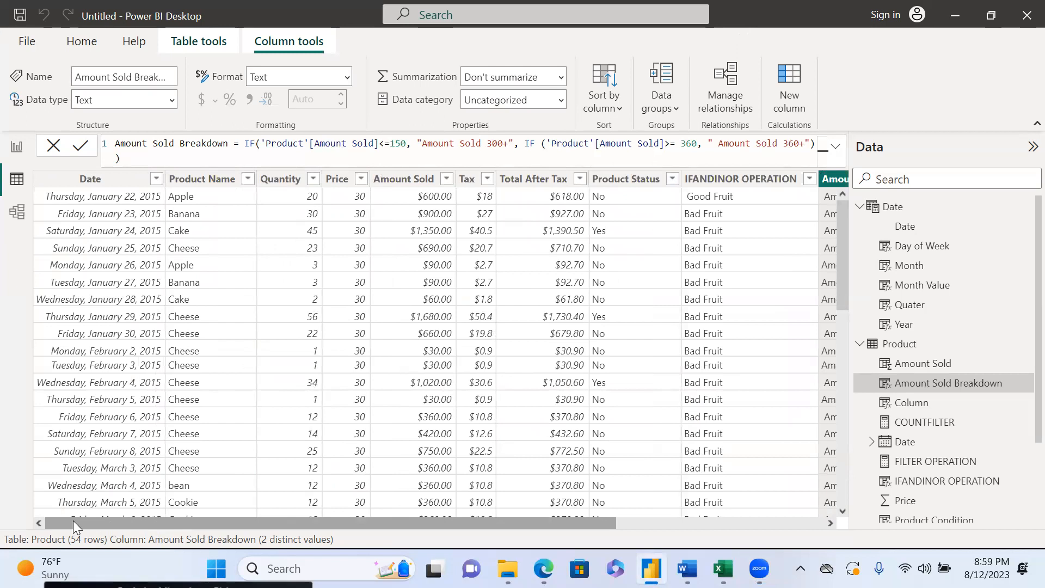
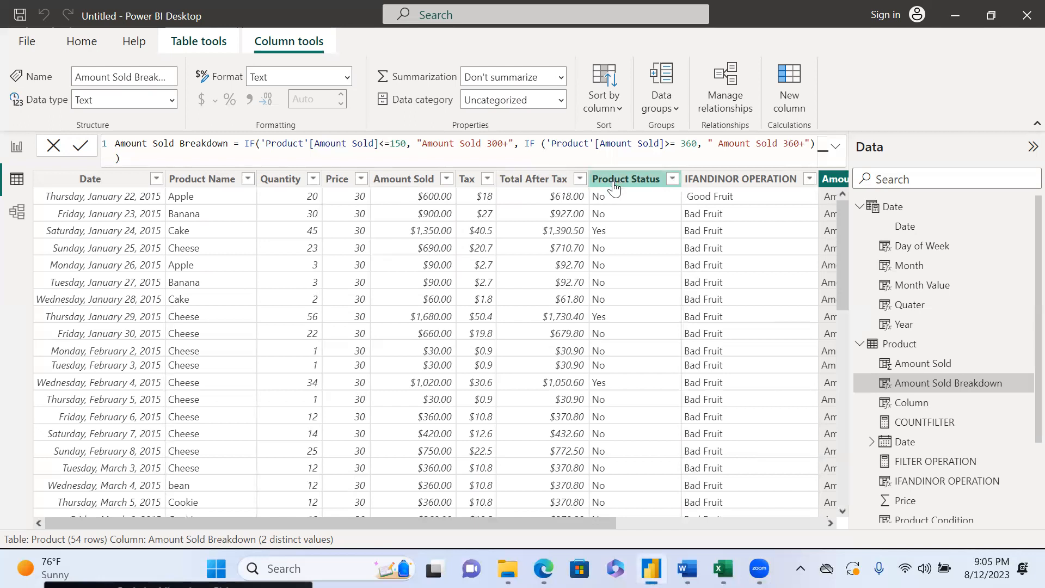
- Show the Product Status column's formula and place a new text annotation over the middle of the table
{"action": "left_click", "coordinate": [614, 186]}
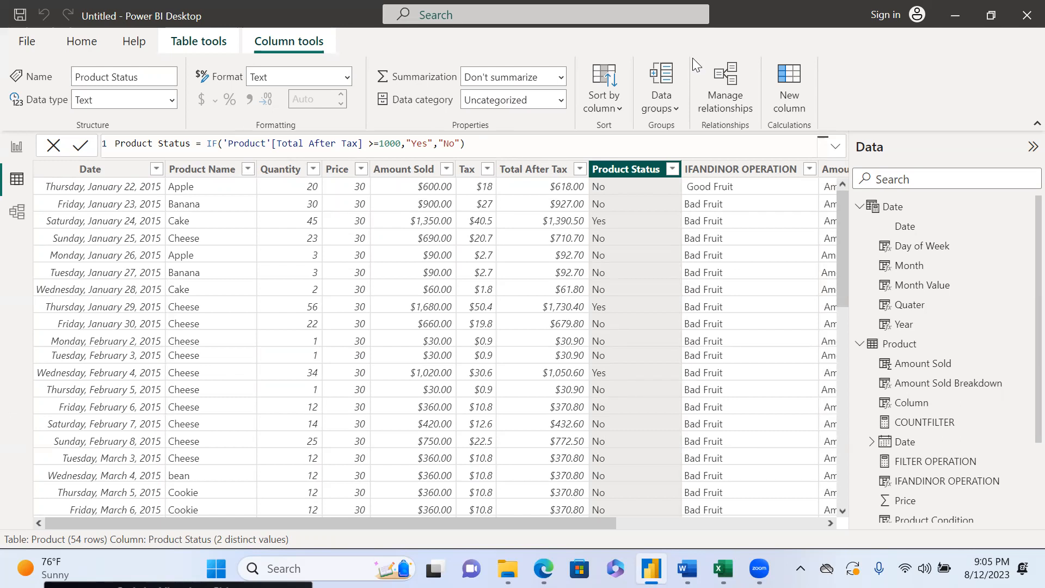
{"action": "left_click", "coordinate": [287, 303]}
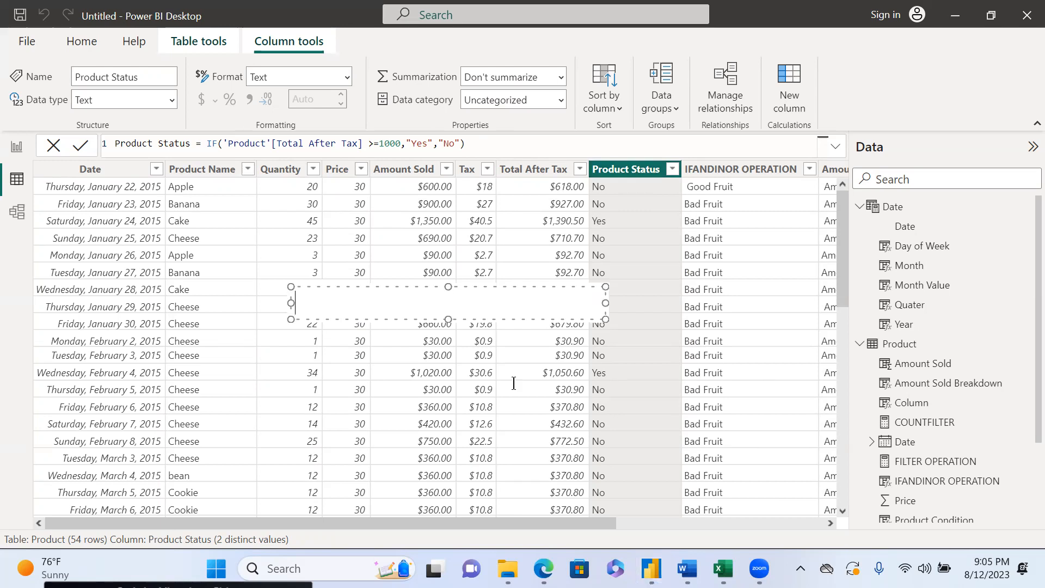
{"action": "type", "text": "Product"}
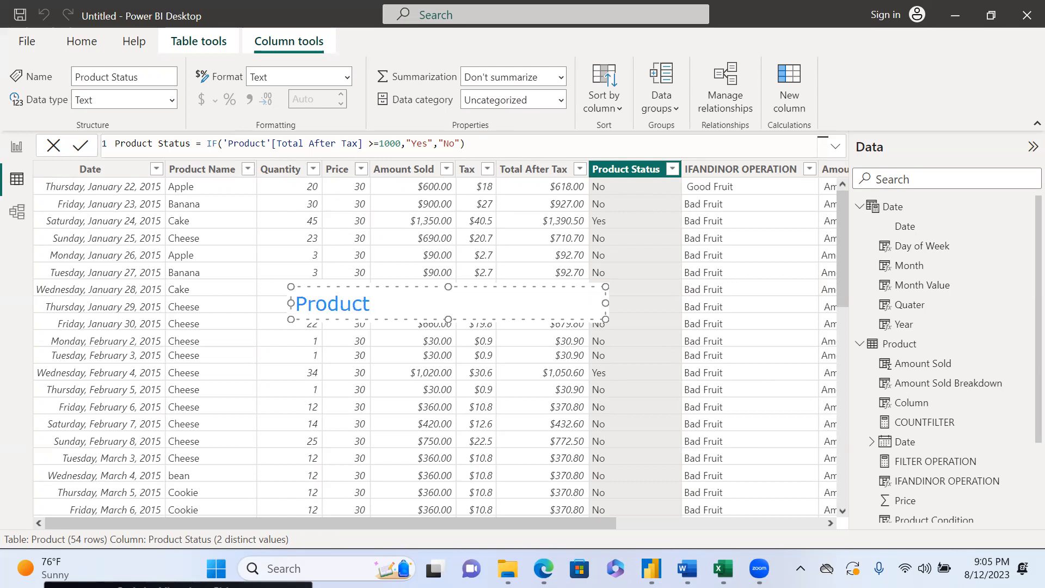
{"action": "type", "text": ":"}
{"action": "key", "text": "BackSpace"}
{"action": "key", "text": "BackSpace"}
{"action": "key", "text": "BackSpace"}
{"action": "key", "text": "BackSpace"}
{"action": "key", "text": "BackSpace"}
{"action": "key", "text": "BackSpace"}
{"action": "key", "text": "BackSpace"}
{"action": "key", "text": "BackSpace"}
{"action": "key", "text": "BackSpace"}
- Write "IF Condition = logical expression" in the new annotation, with an empty line below it
{"action": "type", "text": "IF"}
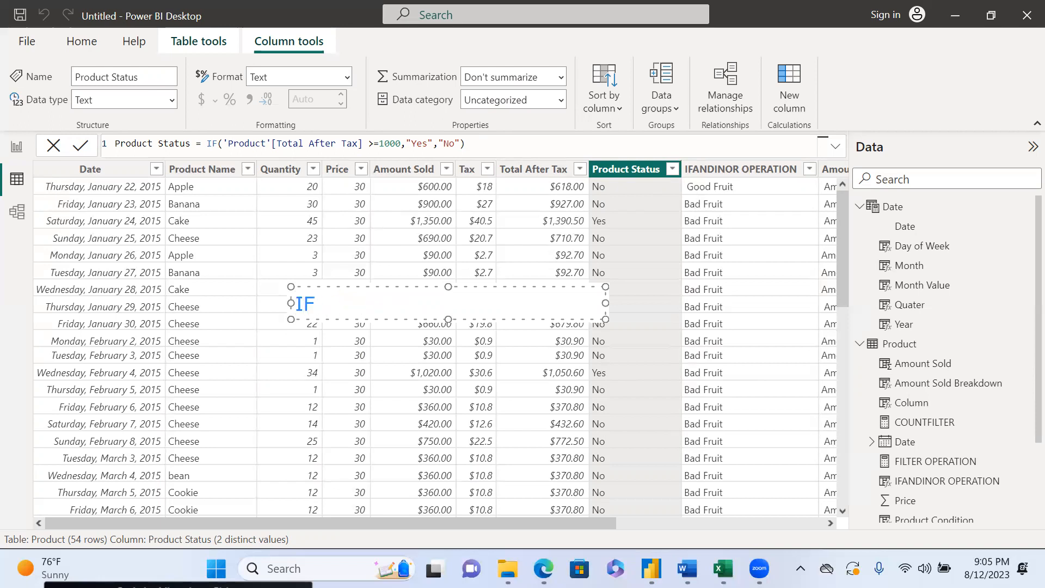
{"action": "type", "text": " Condition"}
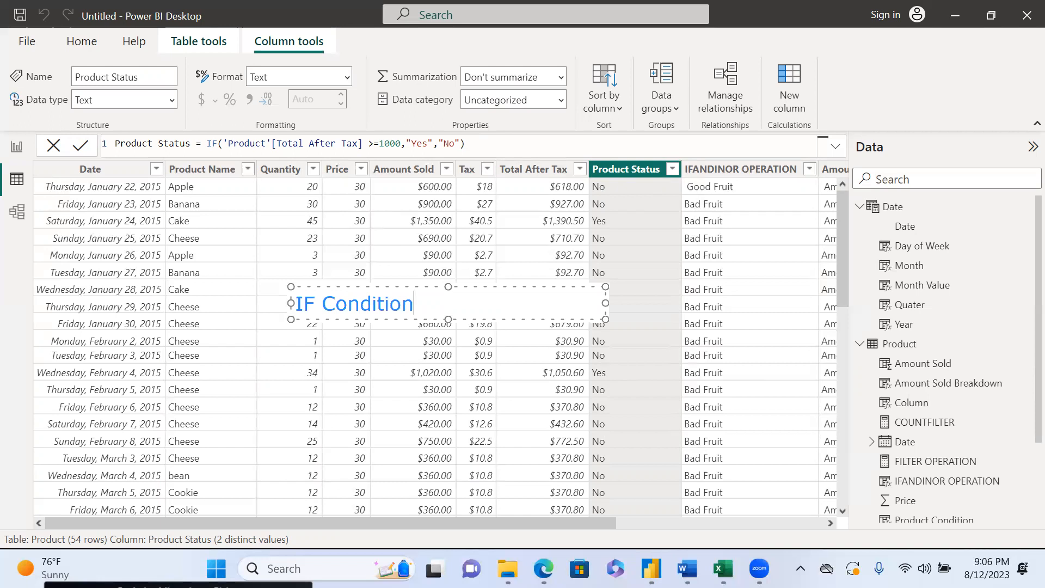
{"action": "key", "text": "Return"}
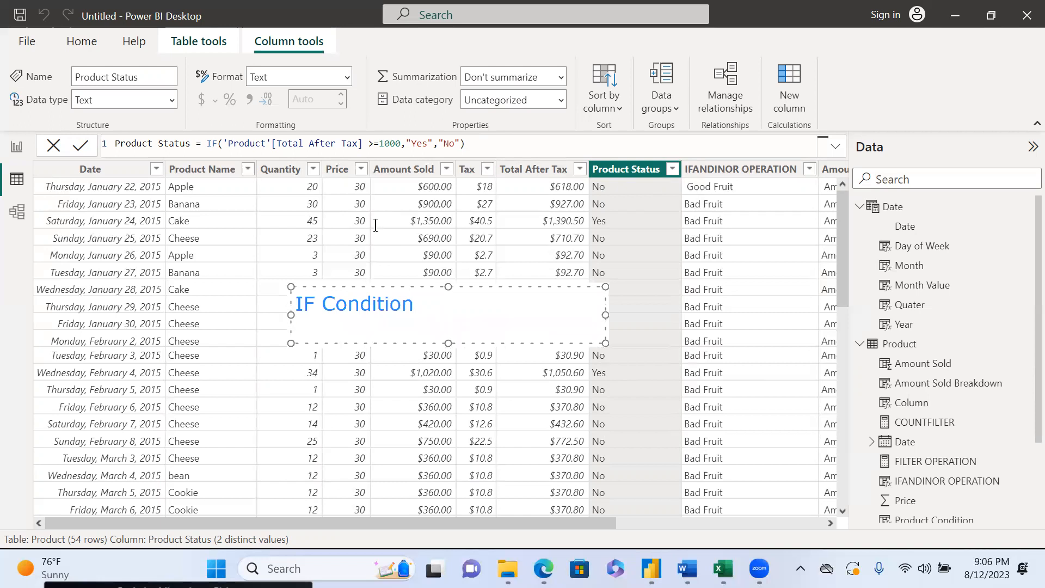
{"action": "left_click", "coordinate": [437, 303]}
{"action": "type", "text": "= logical expr"}
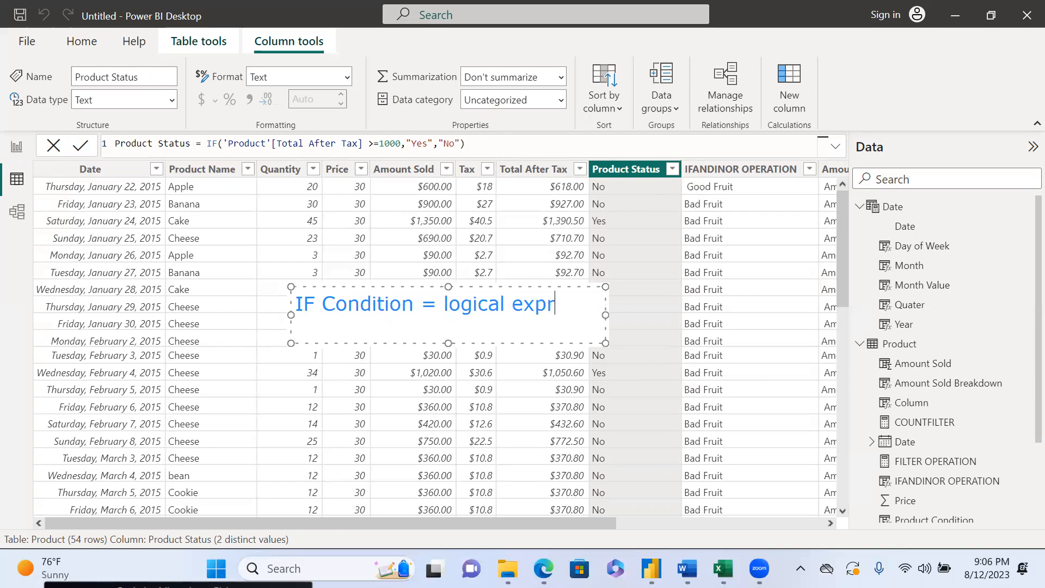
{"action": "type", "text": "ession"}
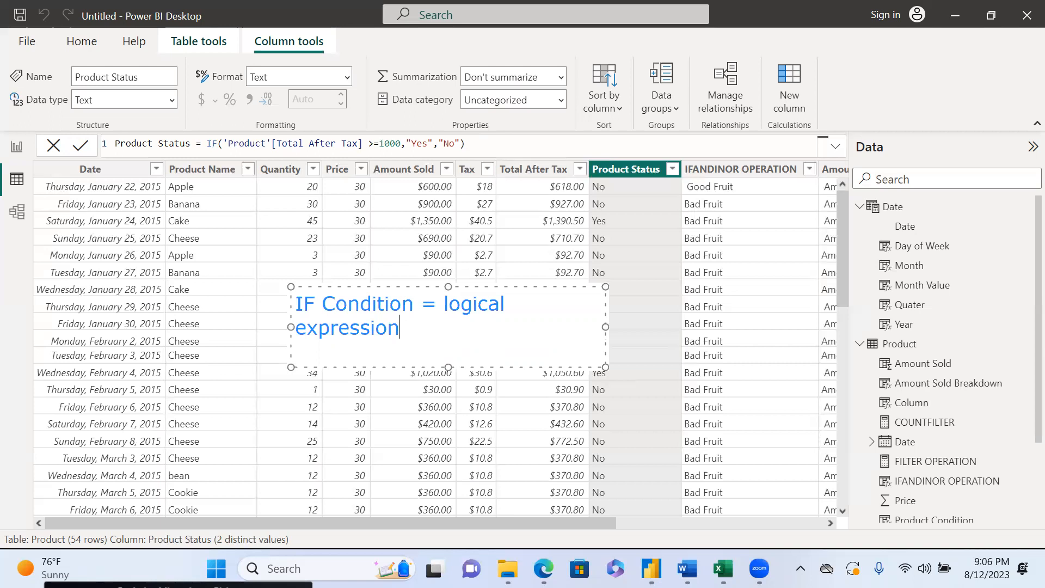
{"action": "type", "text": "("}
{"action": "type", "text": "coun"}
{"action": "type", "text": "t"}
{"action": "key", "text": "BackSpace"}
{"action": "key", "text": "BackSpace"}
{"action": "key", "text": "BackSpace"}
{"action": "key", "text": "BackSpace"}
{"action": "key", "text": "BackSpace"}
{"action": "key", "text": "BackSpace"}
- Append "(population of male and female)" after "logical expression" in the annotation
{"action": "type", "text": "(populatio"}
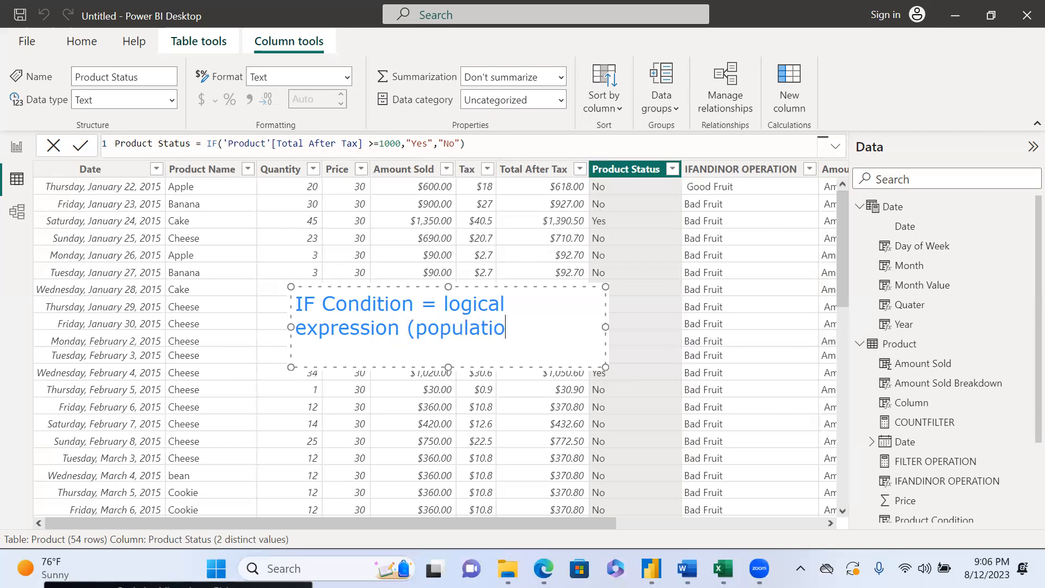
{"action": "type", "text": "n of male"}
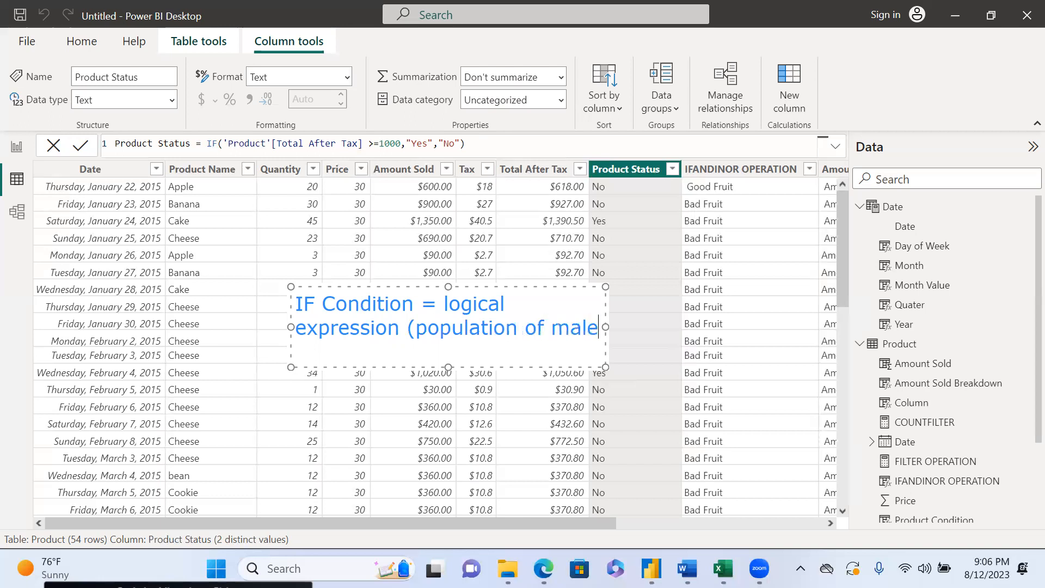
{"action": "type", "text": " and "}
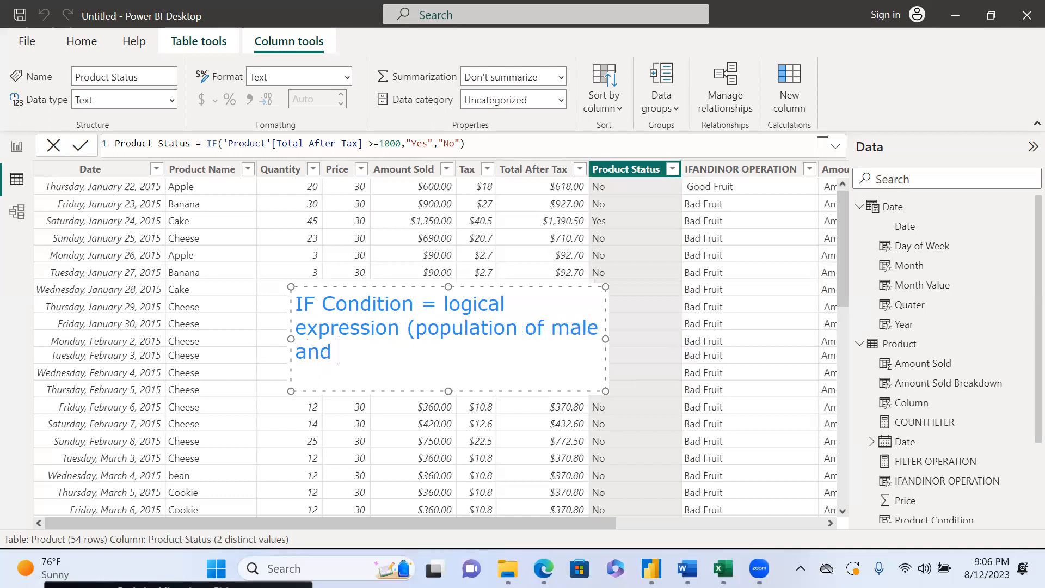
{"action": "type", "text": "female)"}
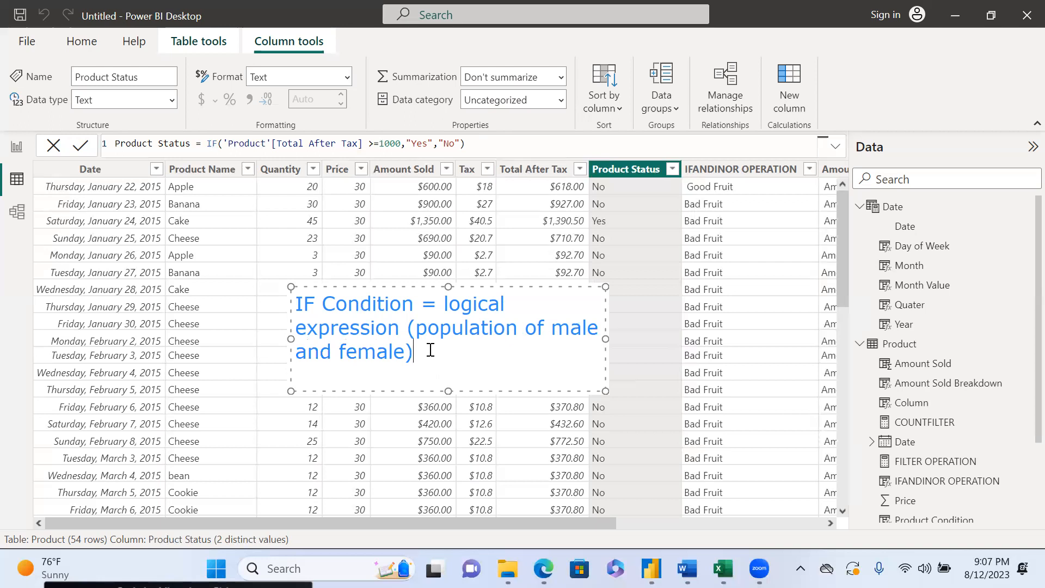
- Continue the annotation with the text ". I am interested in "Male" If population size is 1000"
{"action": "type", "text": ". "}
{"action": "type", "text": "I "}
{"action": "type", "text": "wa"}
{"action": "key", "text": "BackSpace"}
{"action": "key", "text": "BackSpace"}
{"action": "type", "text": "am interested in Ma"}
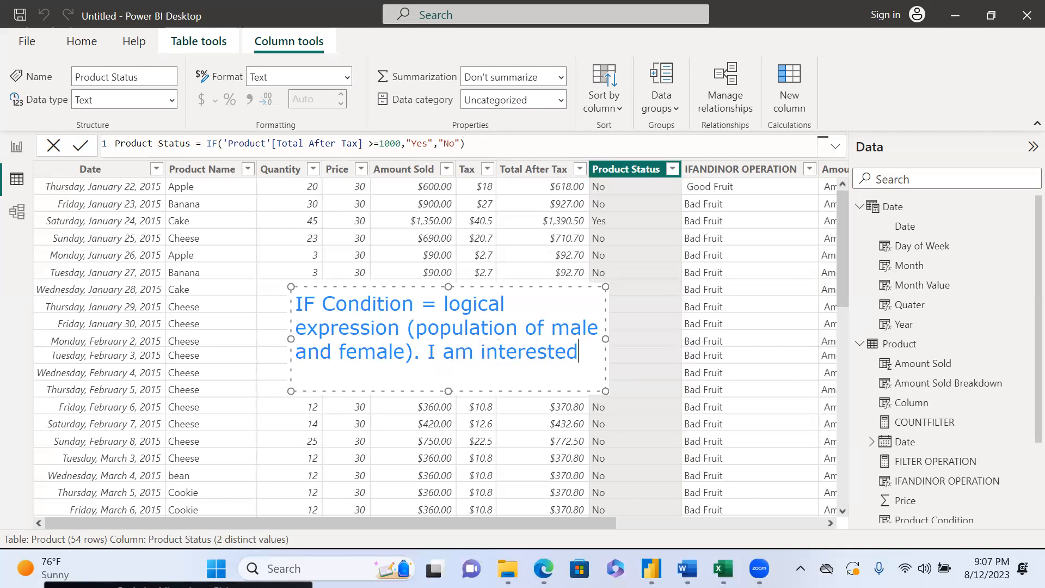
{"action": "key", "text": "BackSpace"}
{"action": "key", "text": "BackSpace"}
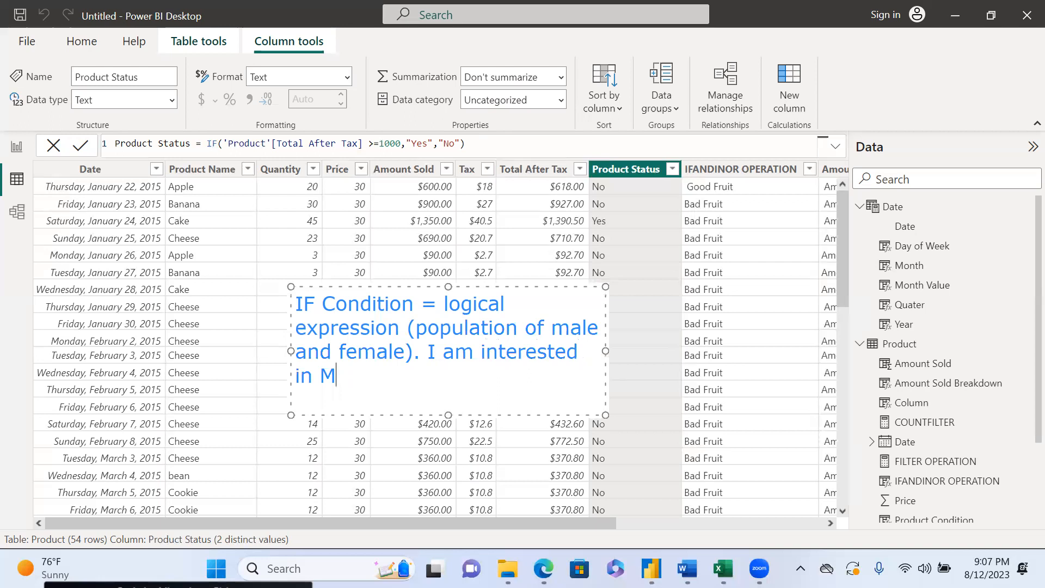
{"action": "type", "text": "\"Male\" If po"}
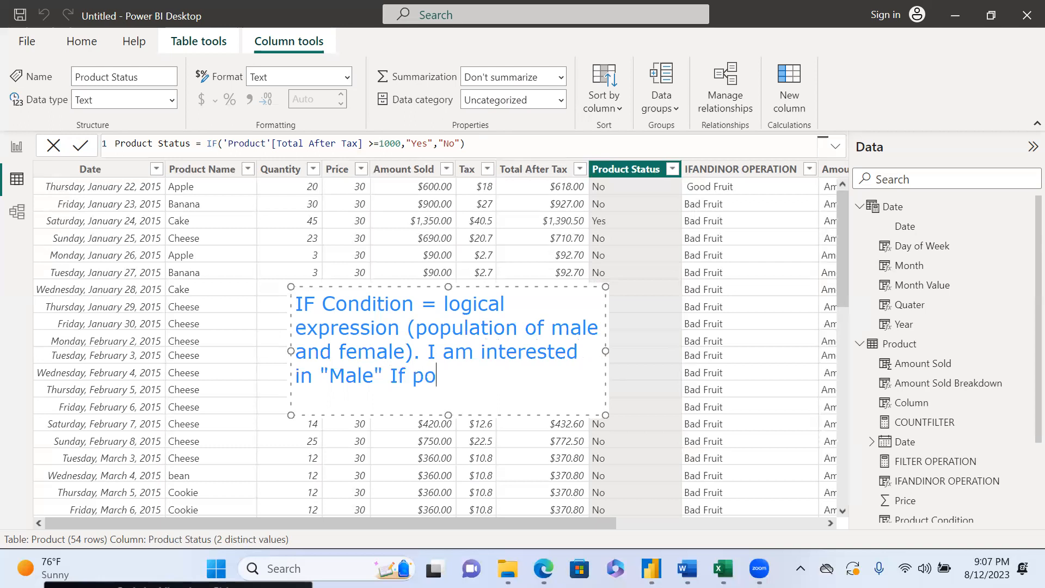
{"action": "type", "text": "pulation size"}
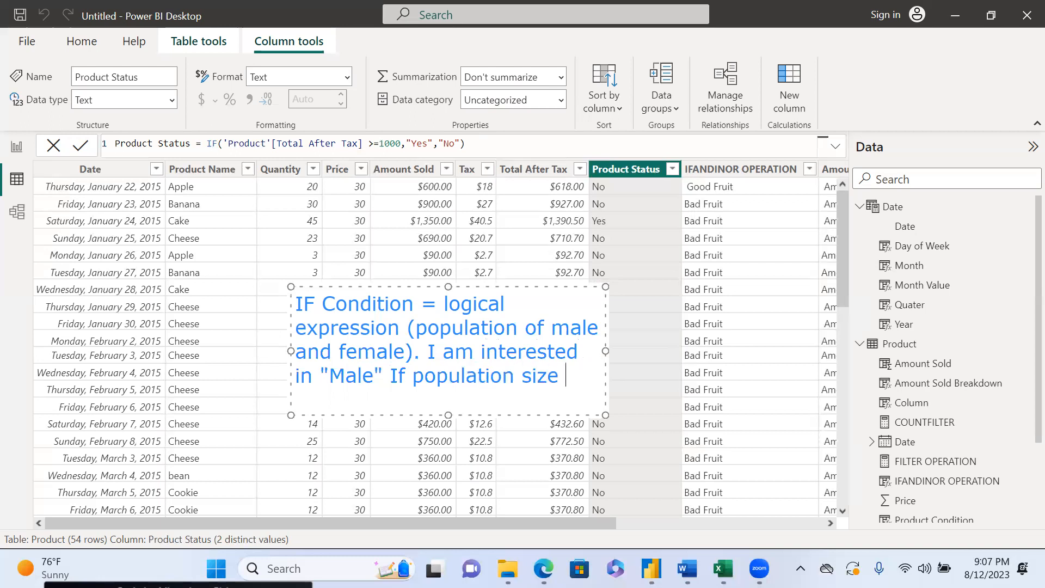
{"action": "type", "text": " ="}
{"action": "key", "text": "BackSpace"}
{"action": "type", "text": "is 1000"}
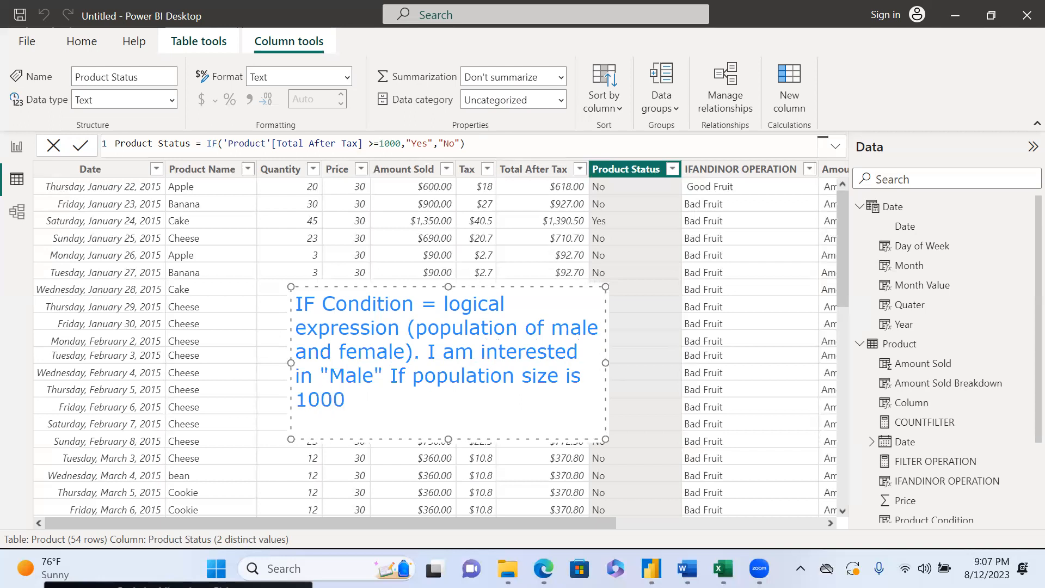
- Extend the annotation with ". Then the output will be lesser than 1000 if we filter on Male or Female"
{"action": "type", "text": ". Then the out"}
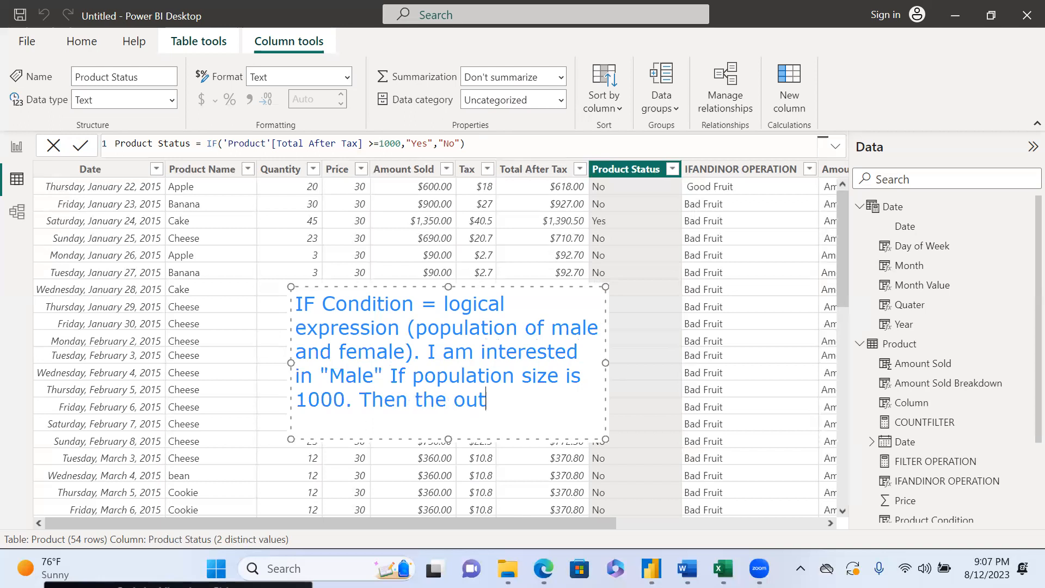
{"action": "type", "text": "put will"}
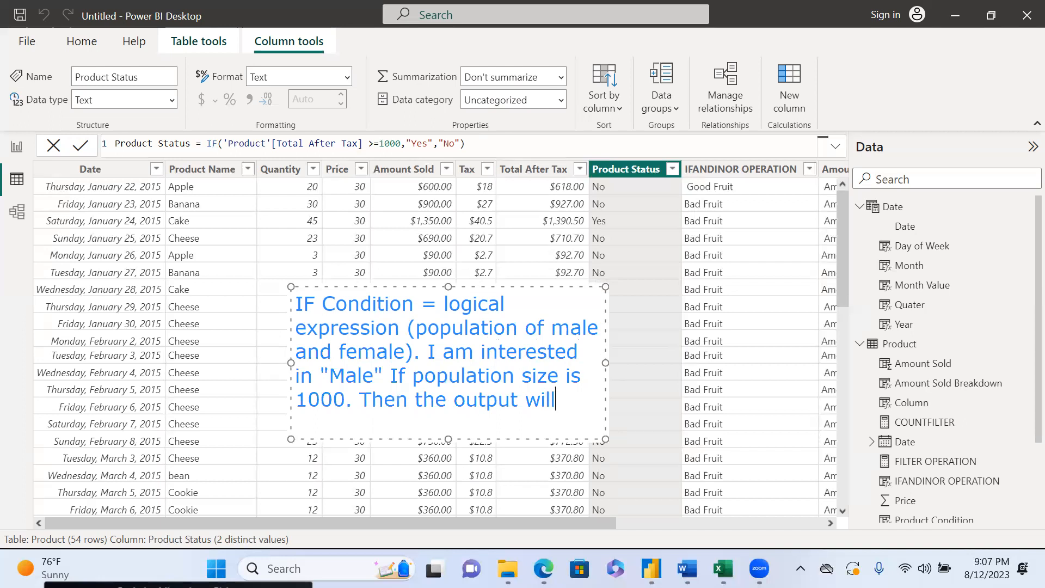
{"action": "type", "text": " be lesse"}
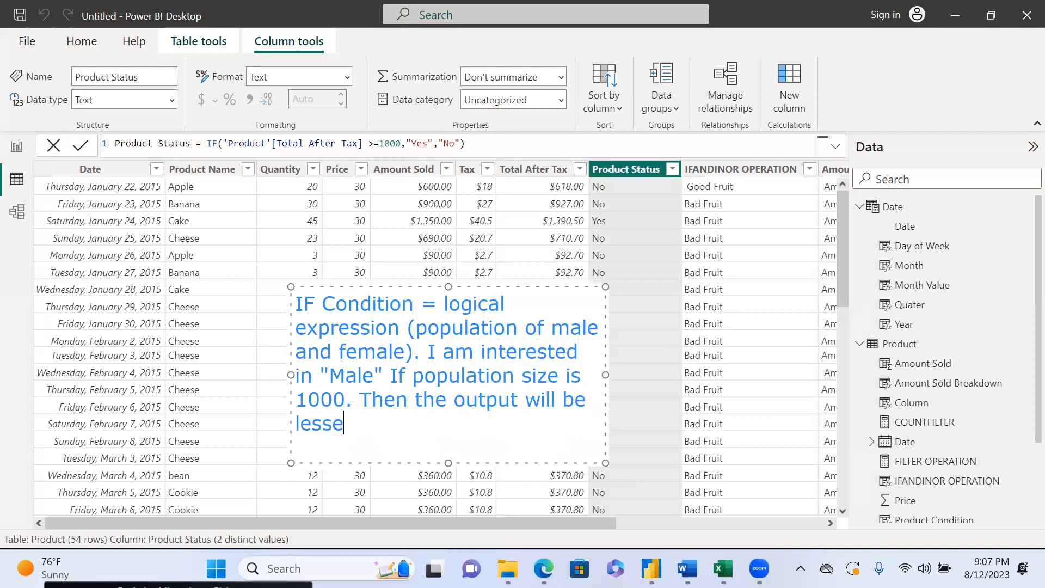
{"action": "type", "text": "r than w"}
{"action": "key", "text": "BackSpace"}
{"action": "type", "text": "1"}
{"action": "type", "text": "if th"}
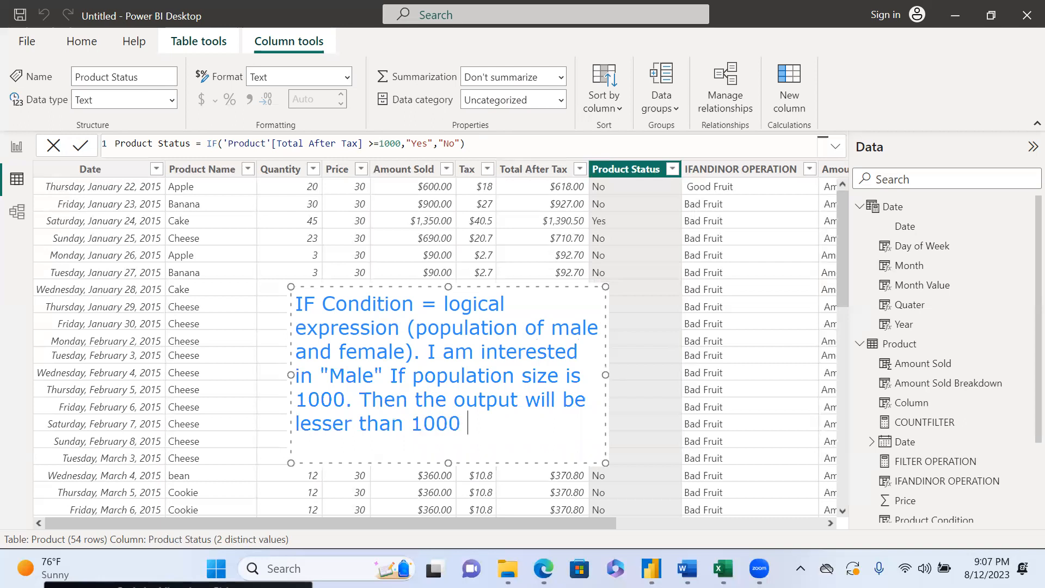
{"action": "key", "text": "BackSpace"}
{"action": "key", "text": "BackSpace"}
{"action": "type", "text": "we filter o"}
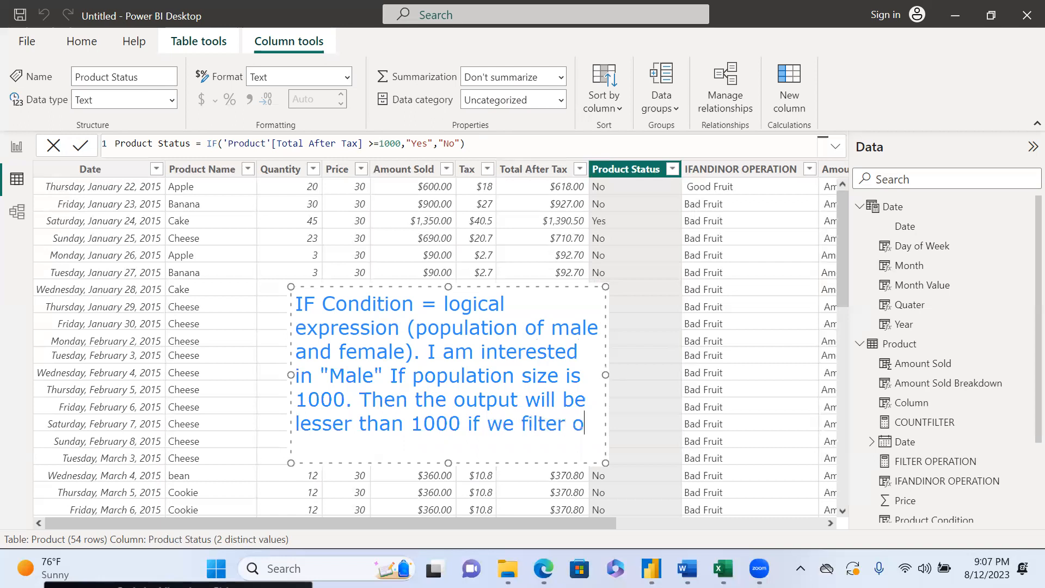
{"action": "type", "text": "n Mal"}
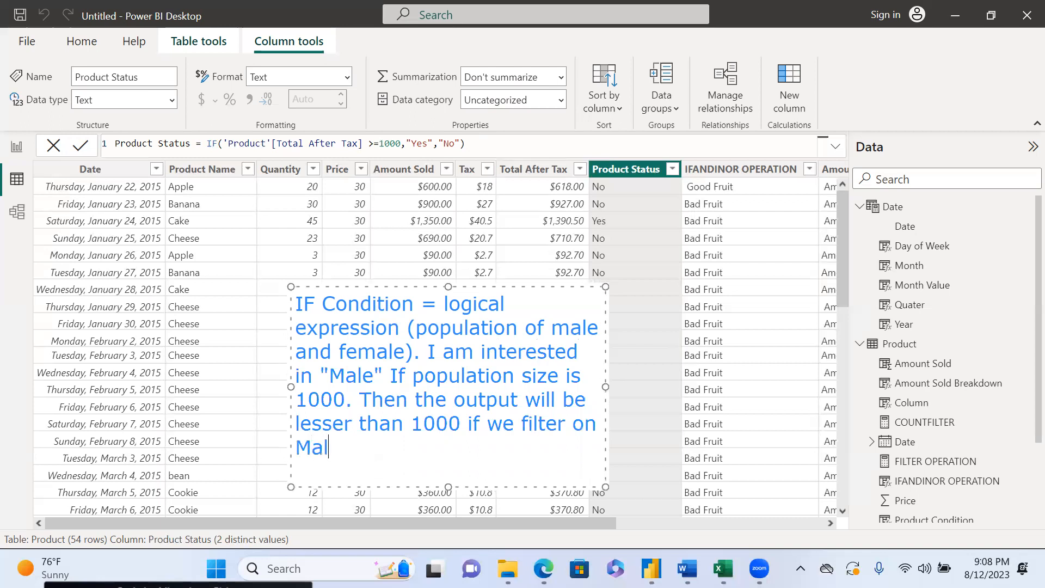
{"action": "type", "text": "e or Femal"}
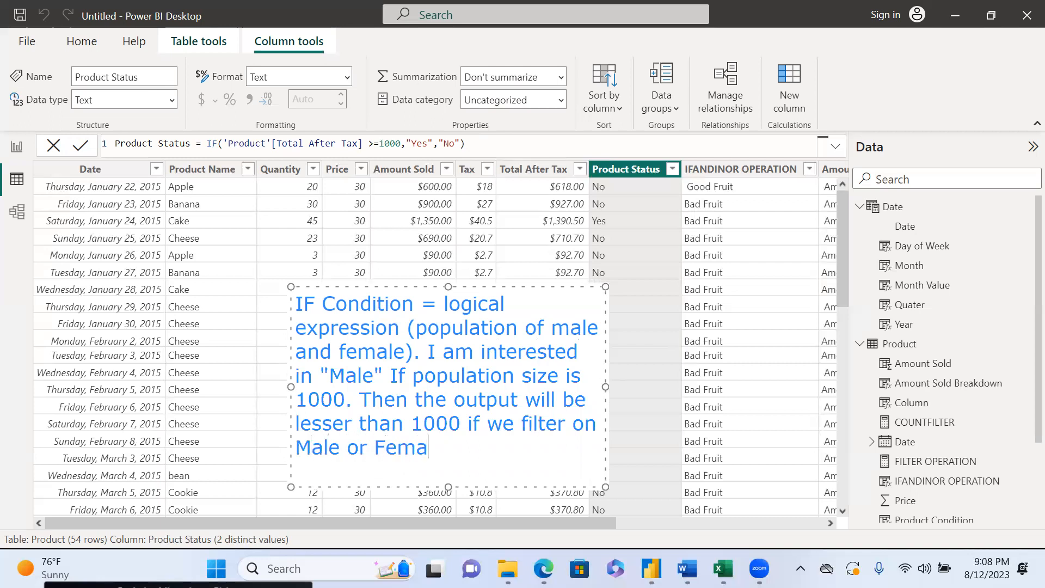
{"action": "key", "text": "BackSpace"}
{"action": "type", "text": "le"}
- Replace all annotation text after "logical expression" with IF gender = "Male"
{"action": "left_click_drag", "start_coordinate": [296, 328], "coordinate": [524, 474]}
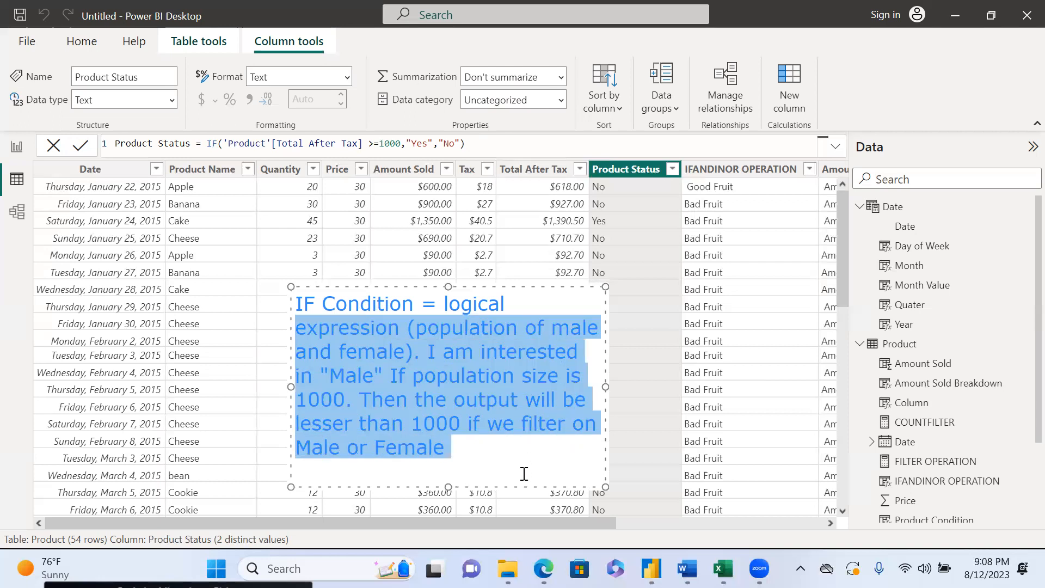
{"action": "left_click", "coordinate": [410, 329]}
{"action": "left_click", "coordinate": [467, 459], "text": "shift"}
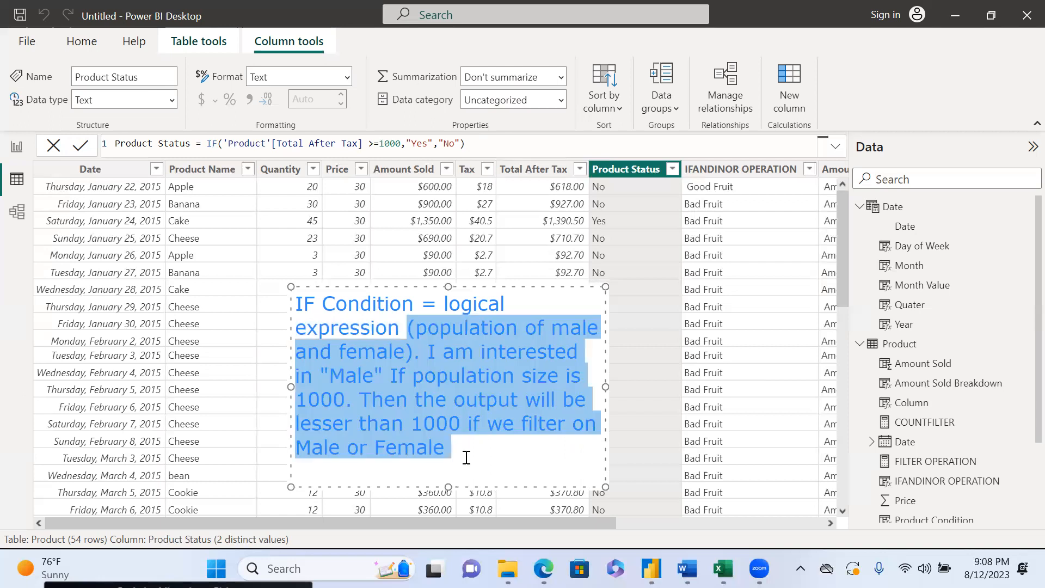
{"action": "key", "text": "BackSpace"}
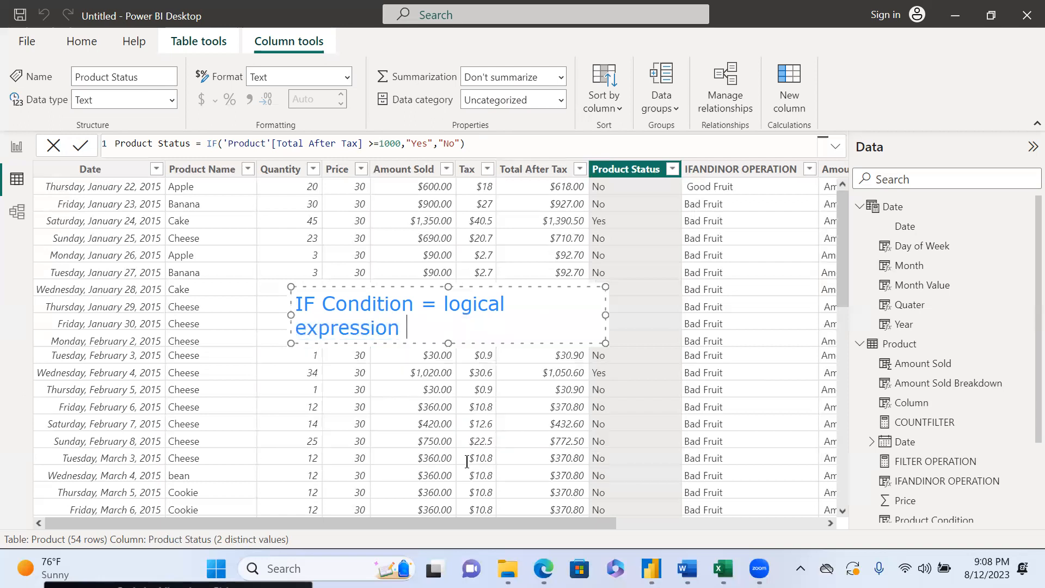
{"action": "type", "text": "IF gende"}
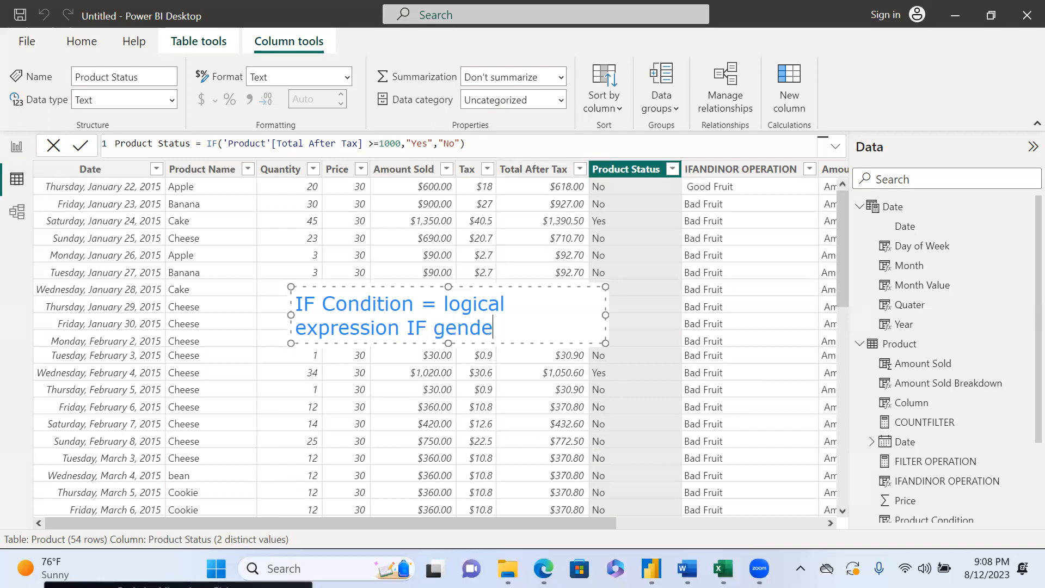
{"action": "type", "text": "r = \"Male"}
{"action": "key", "text": "BackSpace"}
{"action": "type", "text": "\""}
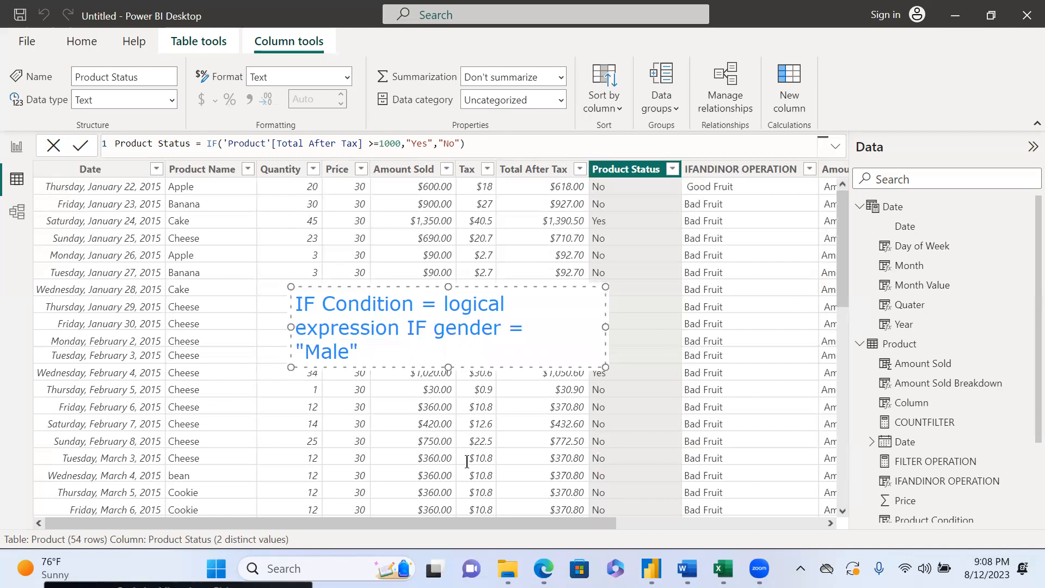
- Remove the quotes around the compared value and complete the annotation's condition as IF gender = Male, "Male", "Female"
{"action": "key", "text": "BackSpace"}
{"action": "type", "text": ","}
{"action": "key", "text": "BackSpace"}
{"action": "key", "text": "BackSpace"}
{"action": "key", "text": "BackSpace"}
{"action": "key", "text": "BackSpace"}
{"action": "key", "text": "BackSpace"}
{"action": "key", "text": "BackSpace"}
{"action": "key", "text": "BackSpace"}
{"action": "key", "text": "BackSpace"}
{"action": "type", "text": "Male,"}
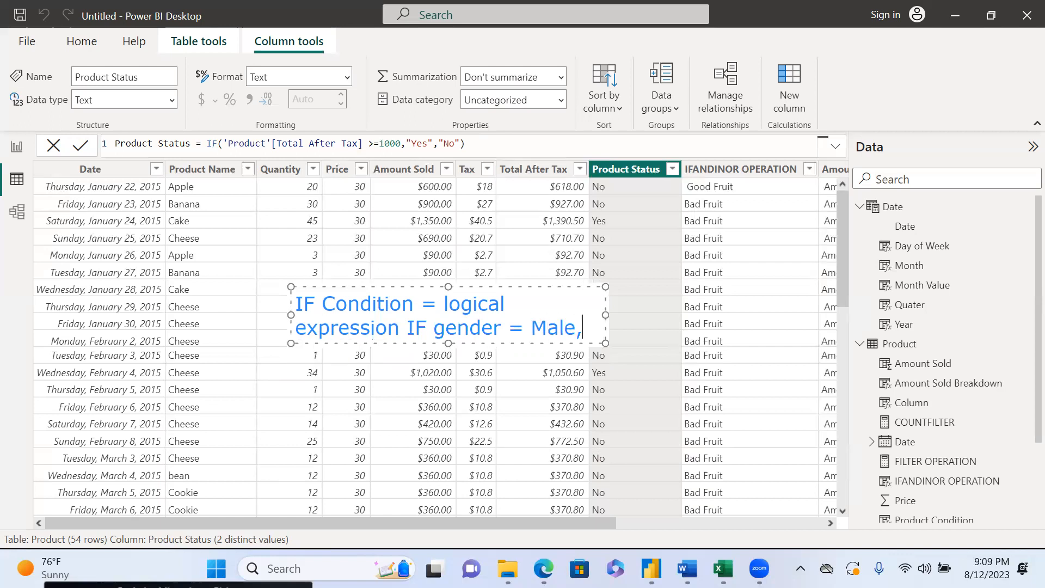
{"action": "type", "text": " \"Male"}
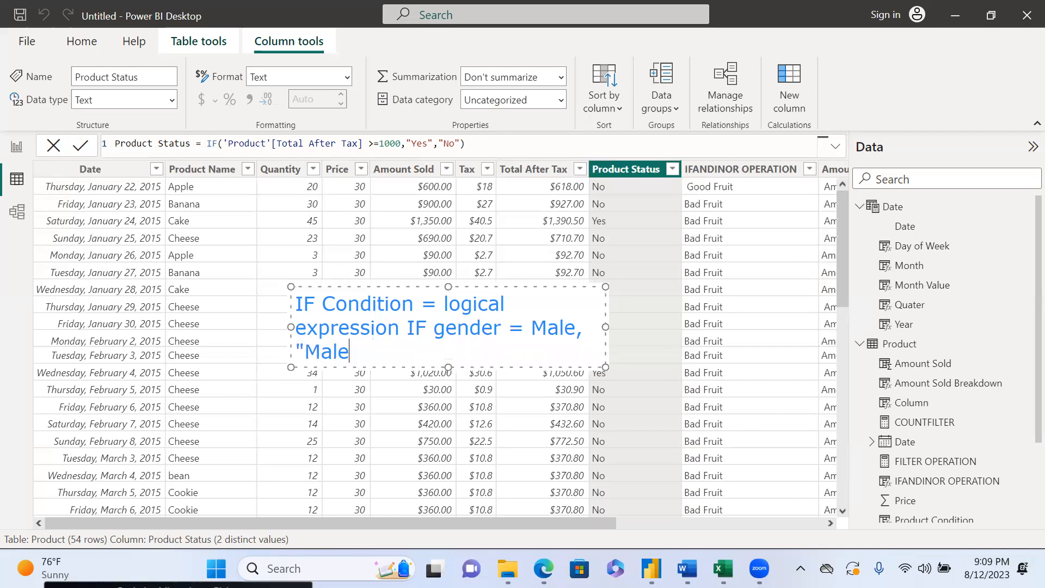
{"action": "type", "text": "\", \"Female\""}
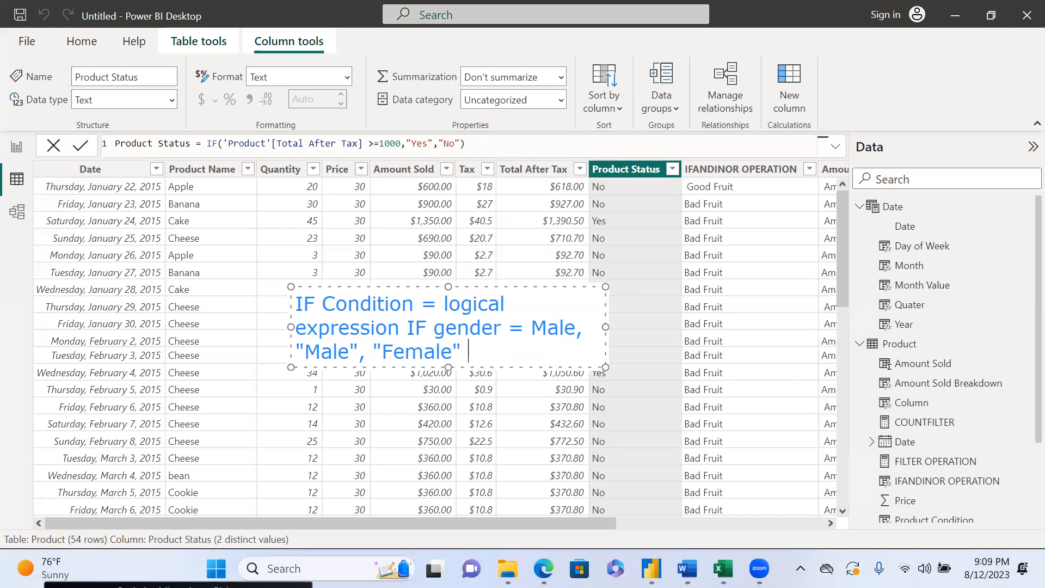
- Append a second condition, "&& If Gender.Age", to the end of the annotation
{"action": "type", "text": "&& If Gende"}
{"action": "key", "text": "BackSpace"}
{"action": "key", "text": "BackSpace"}
{"action": "type", "text": "nder"}
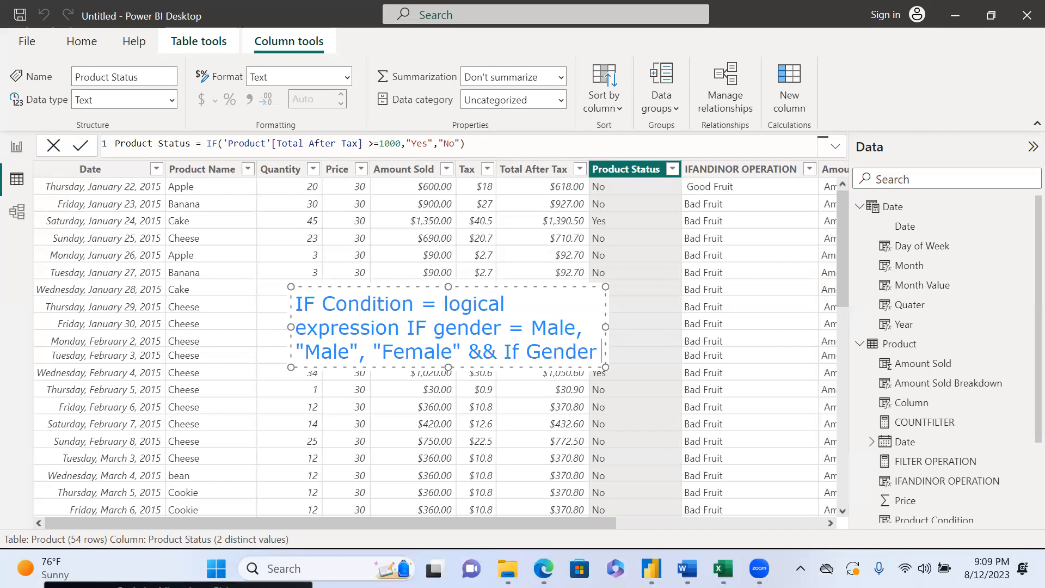
{"action": "type", "text": ".Age"}
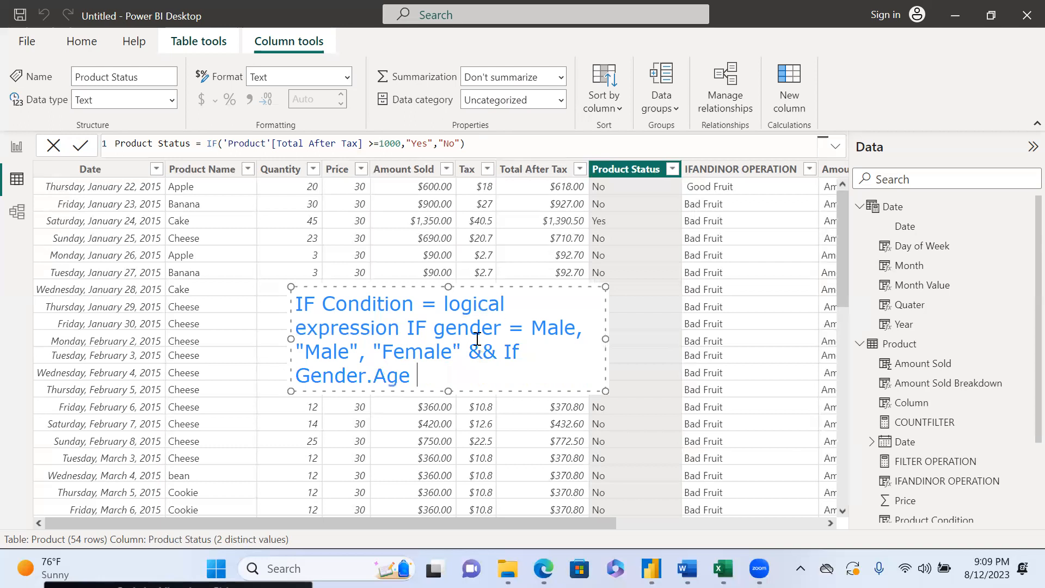
- Change "gender" in the annotation's first condition to "Population.Gender"
{"action": "left_click", "coordinate": [497, 327]}
{"action": "left_click", "coordinate": [501, 327]}
{"action": "type", "text": "."}
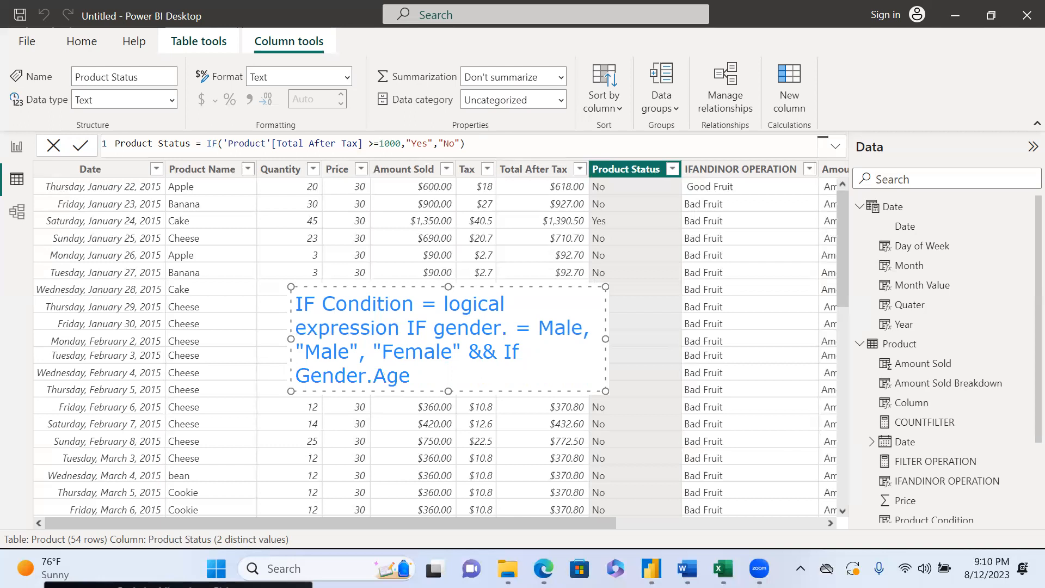
{"action": "key", "text": "Left"}
{"action": "key", "text": "BackSpace"}
{"action": "key", "text": "BackSpace"}
{"action": "key", "text": "BackSpace"}
{"action": "key", "text": "BackSpace"}
{"action": "key", "text": "BackSpace"}
{"action": "key", "text": "BackSpace"}
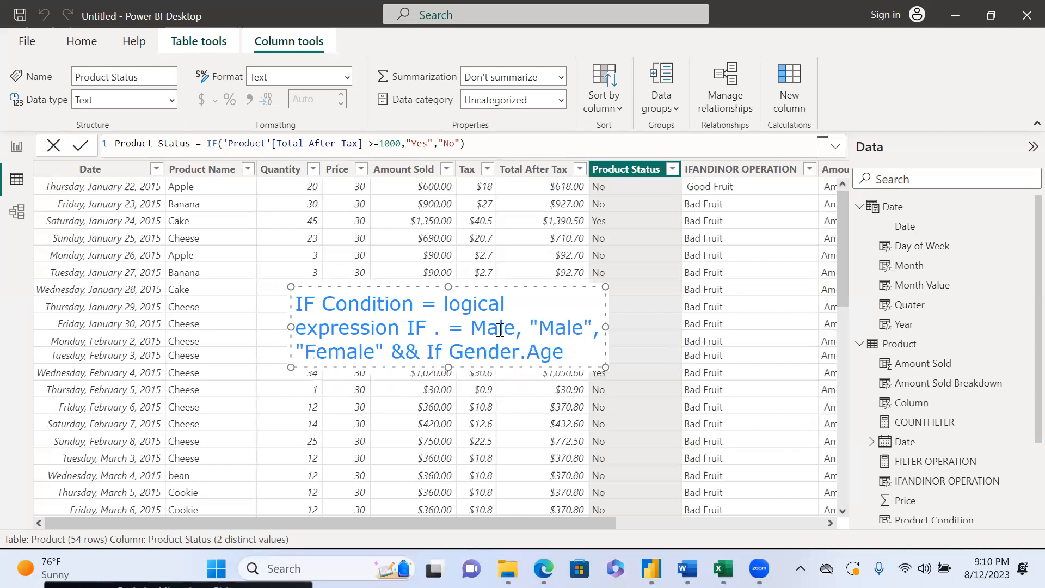
{"action": "type", "text": "Population"}
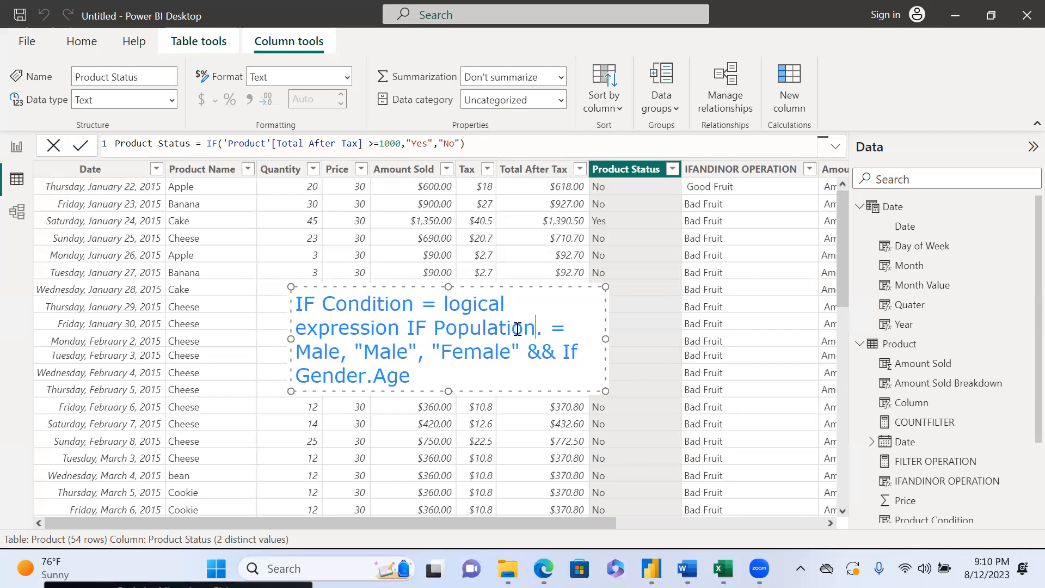
{"action": "left_click", "coordinate": [548, 330]}
{"action": "key", "text": "BackSpace"}
{"action": "type", "text": "Gender"}
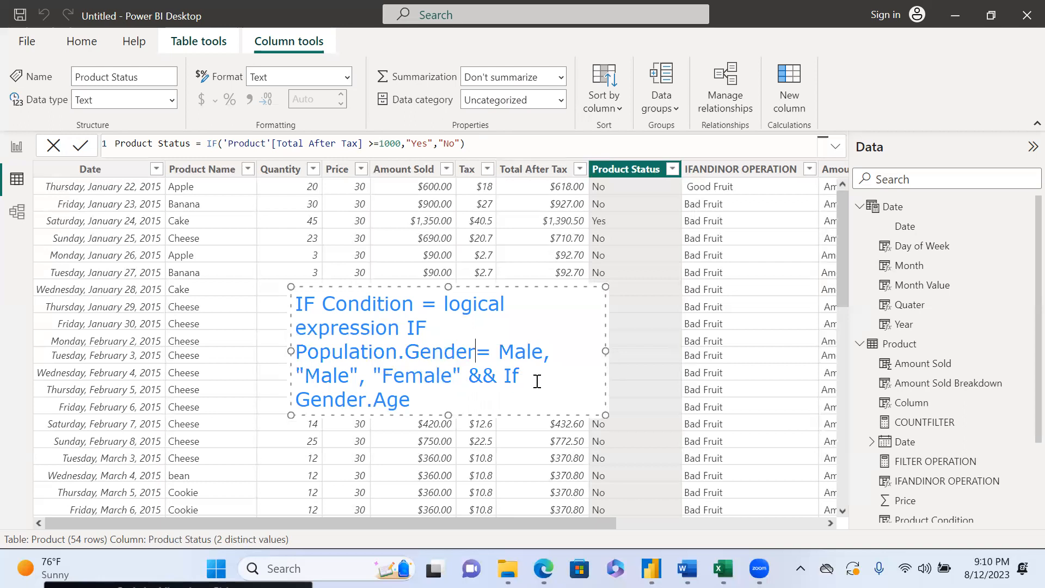
- Change "Gender.Age" in the annotation's second condition to "Population.Age"
{"action": "left_click", "coordinate": [367, 400]}
{"action": "key", "text": "BackSpace"}
{"action": "key", "text": "BackSpace"}
{"action": "key", "text": "BackSpace"}
{"action": "key", "text": "BackSpace"}
{"action": "key", "text": "BackSpace"}
{"action": "key", "text": "BackSpace"}
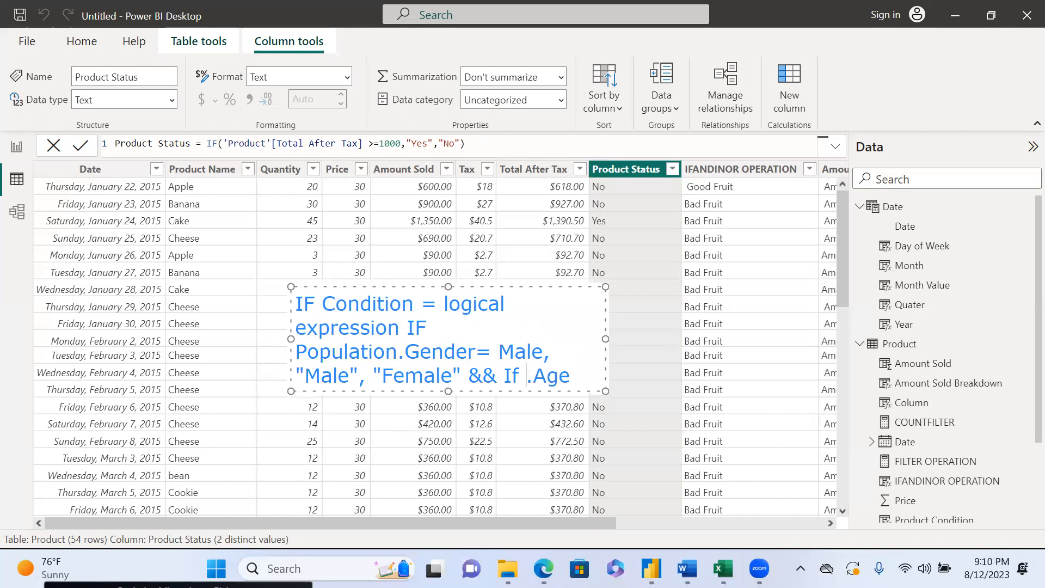
{"action": "type", "text": "P"}
{"action": "key", "text": "Return"}
{"action": "type", "text": "O"}
{"action": "key", "text": "BackSpace"}
{"action": "key", "text": "BackSpace"}
{"action": "key", "text": "BackSpace"}
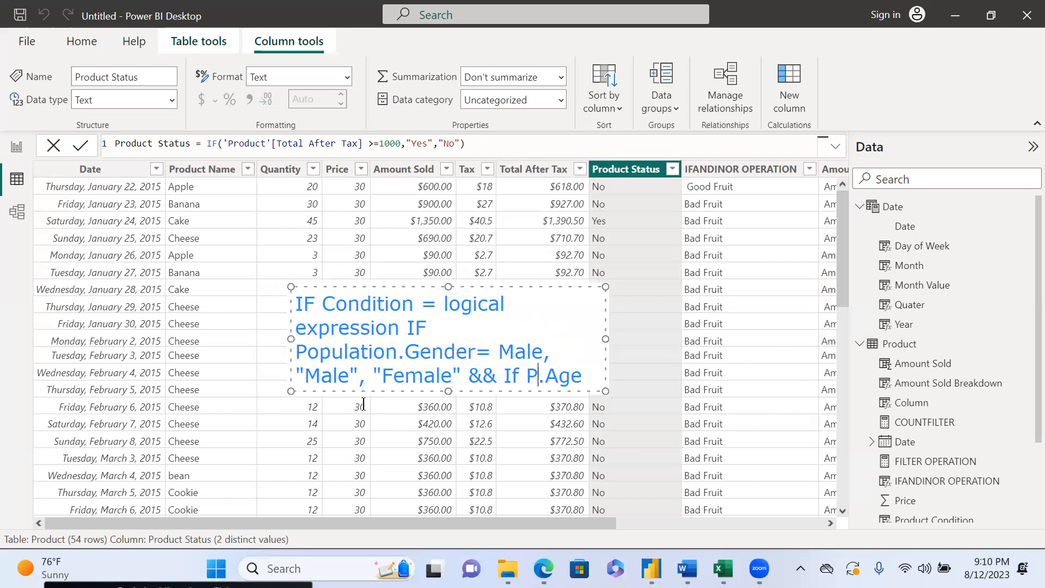
{"action": "type", "text": "Populati"}
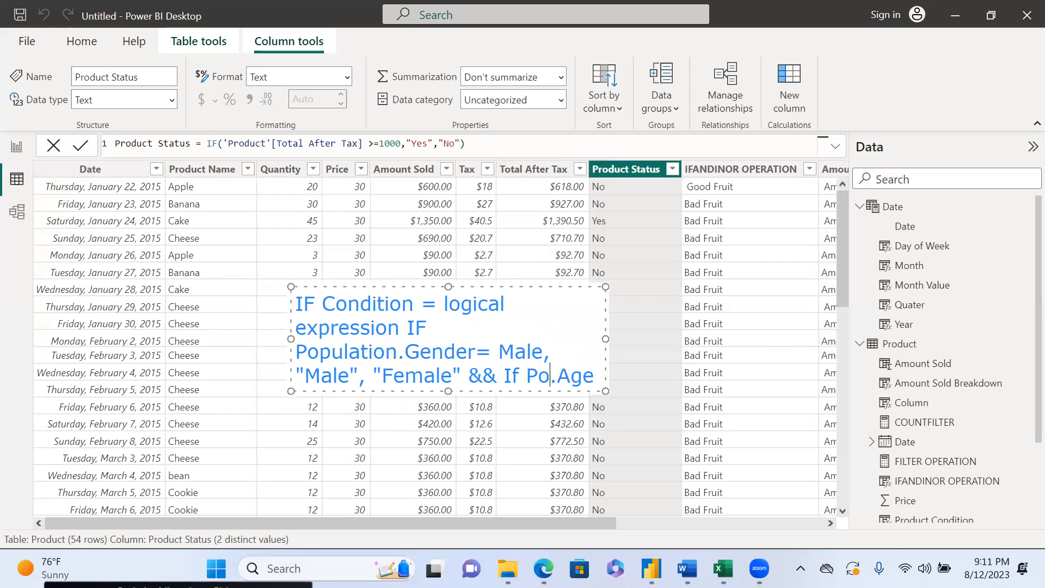
{"action": "type", "text": "on"}
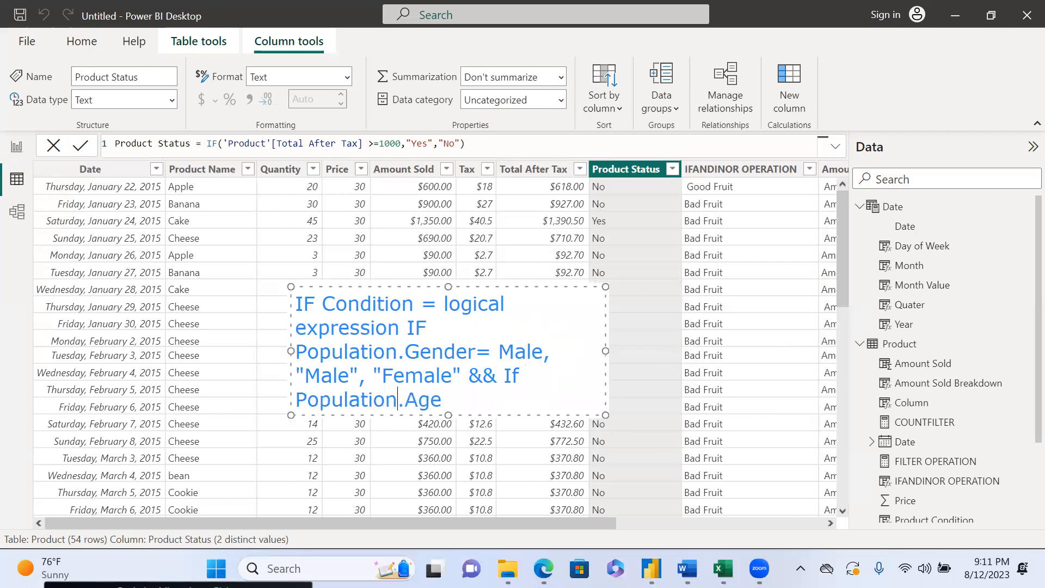
- Complete the age condition with ">= 32", then highlight "Male," and "Age >= 32" in the annotation
{"action": "left_click", "coordinate": [448, 406]}
{"action": "type", "text": ">= 32"}
{"action": "left_click_drag", "start_coordinate": [499, 352], "coordinate": [551, 349]}
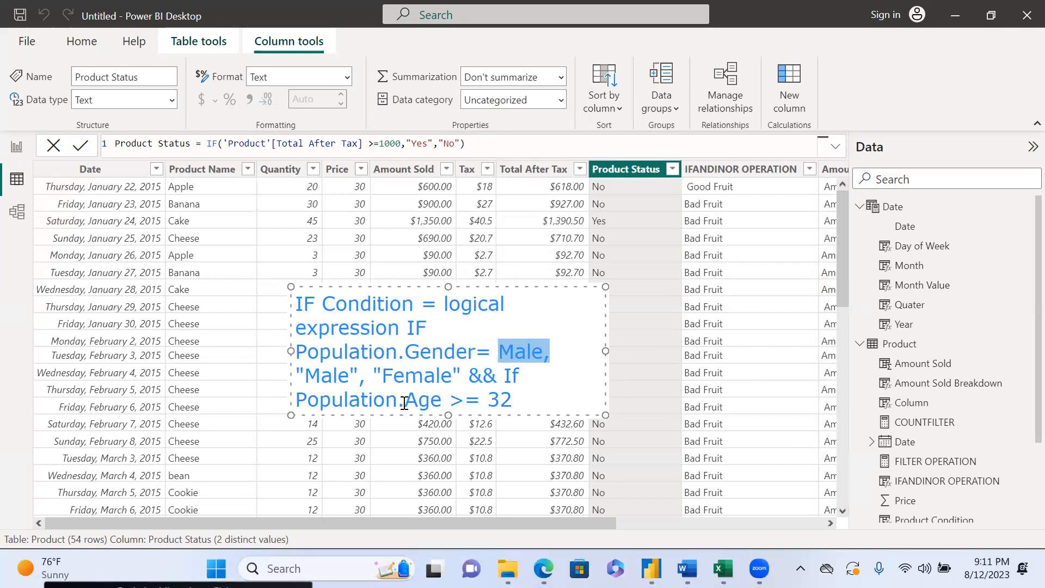
{"action": "mouse_move", "coordinate": [405, 403]}
{"action": "left_mouse_down"}
{"action": "mouse_move", "coordinate": [514, 403]}
{"action": "mouse_move", "coordinate": [406, 406]}
{"action": "left_mouse_up"}
{"action": "left_click", "coordinate": [513, 403]}
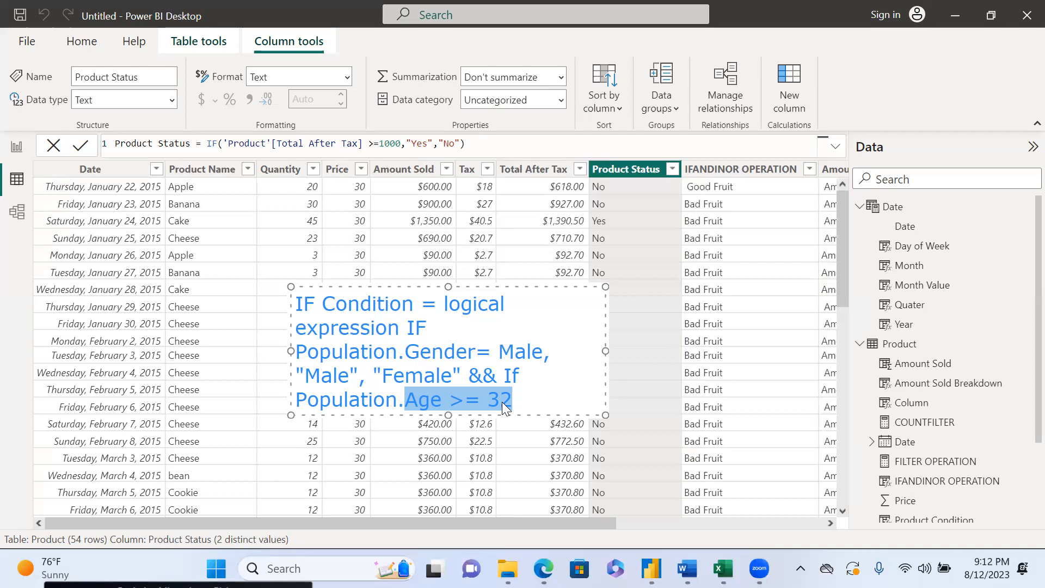
- Delete "Male", "Female" in front of && in the annotation and highlight "Population.Gender"
{"action": "left_click", "coordinate": [461, 375]}
{"action": "key", "text": "BackSpace"}
{"action": "key", "text": "BackSpace"}
{"action": "key", "text": "BackSpace"}
{"action": "key", "text": "BackSpace"}
{"action": "key", "text": "BackSpace"}
{"action": "key", "text": "BackSpace"}
{"action": "key", "text": "BackSpace"}
{"action": "key", "text": "BackSpace"}
{"action": "key", "text": "BackSpace"}
{"action": "key", "text": "BackSpace"}
{"action": "key", "text": "BackSpace"}
{"action": "key", "text": "BackSpace"}
{"action": "key", "text": "BackSpace"}
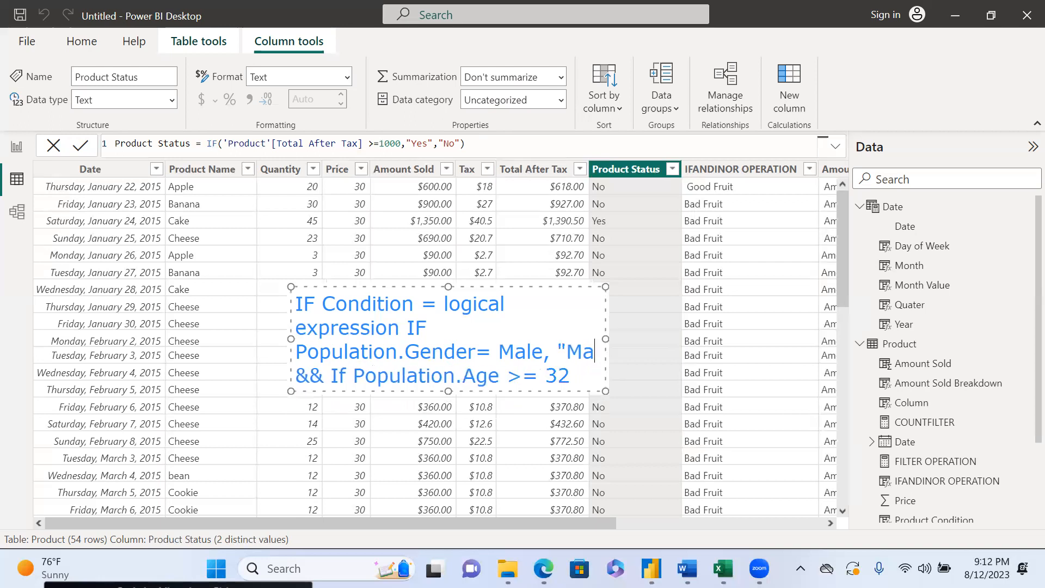
{"action": "key", "text": "BackSpace"}
{"action": "key", "text": "BackSpace"}
{"action": "key", "text": "BackSpace"}
{"action": "key", "text": "BackSpace"}
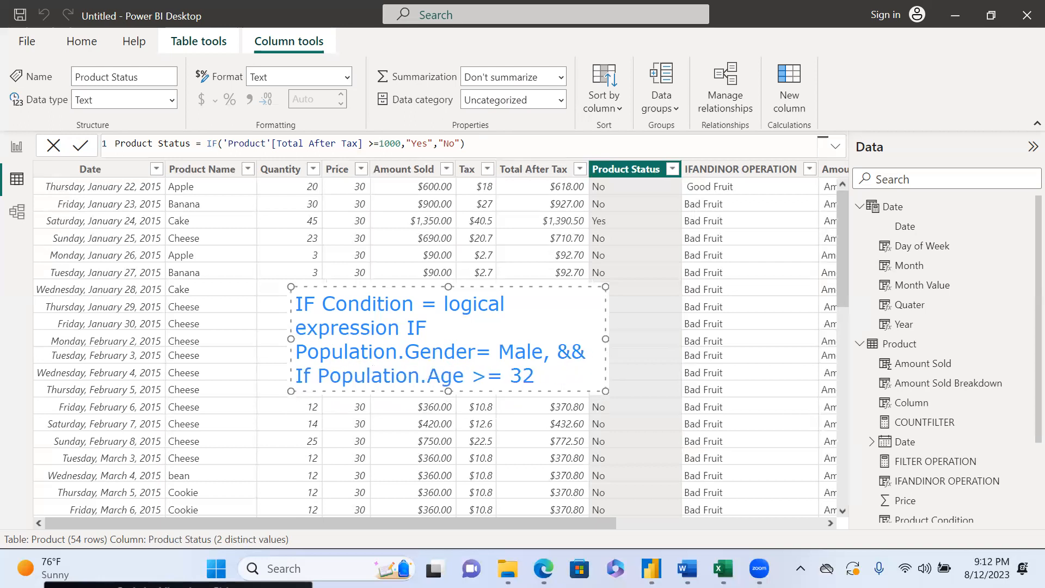
{"action": "left_click", "coordinate": [542, 379]}
{"action": "left_click_drag", "start_coordinate": [295, 353], "coordinate": [480, 350]}
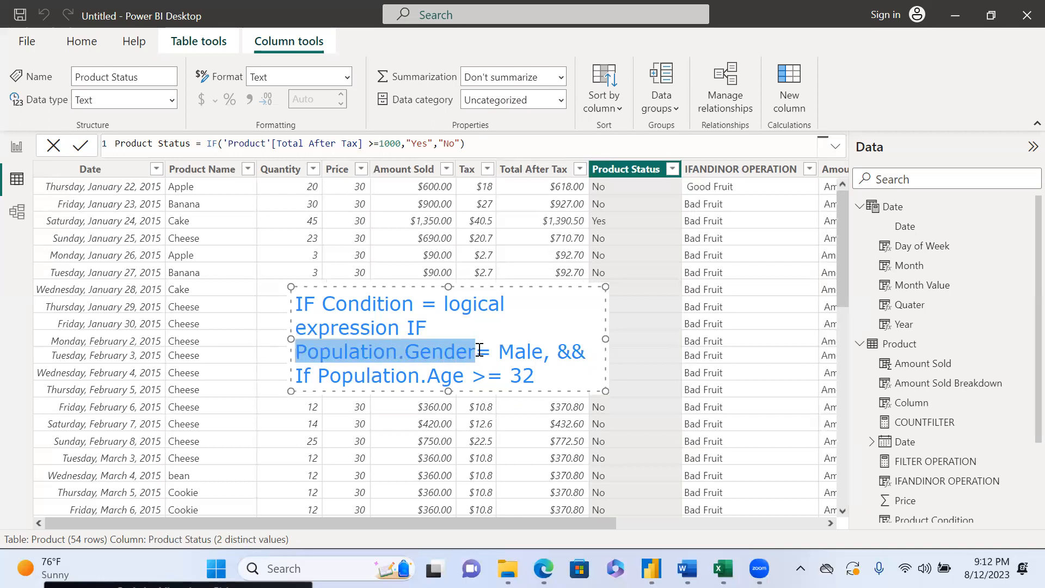
- Highlight "Population.Age", "Gender" and "Age" one after another in the annotation's two conditions
{"action": "left_click_drag", "start_coordinate": [317, 376], "coordinate": [465, 375]}
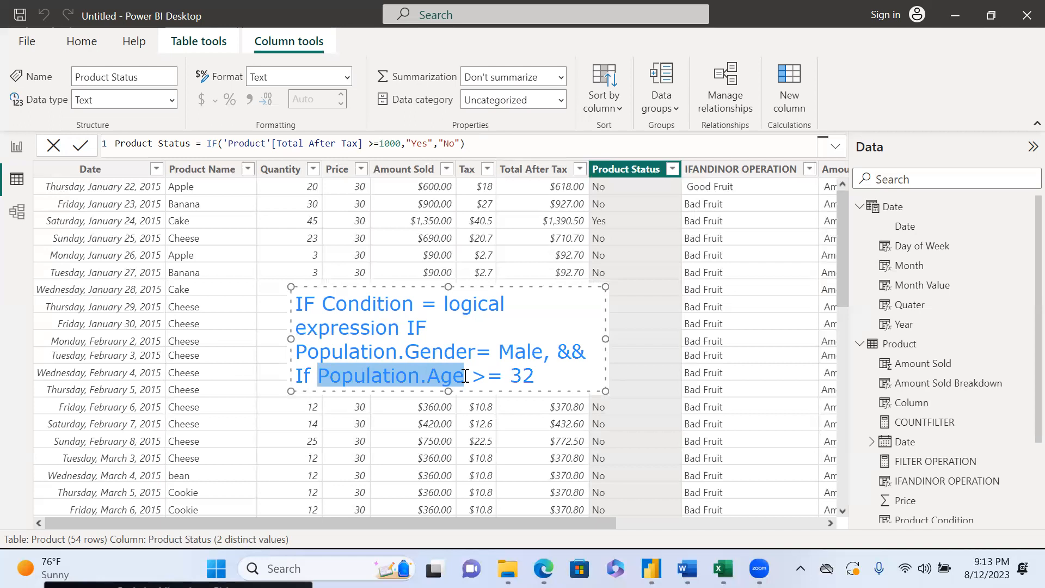
{"action": "left_click_drag", "start_coordinate": [405, 353], "coordinate": [473, 351]}
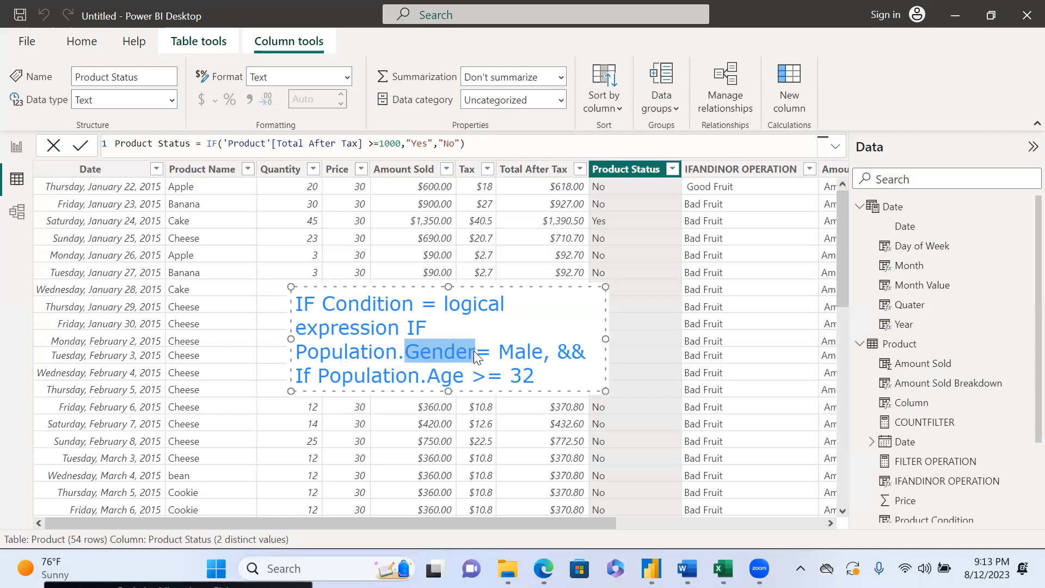
{"action": "left_click_drag", "start_coordinate": [430, 379], "coordinate": [466, 376]}
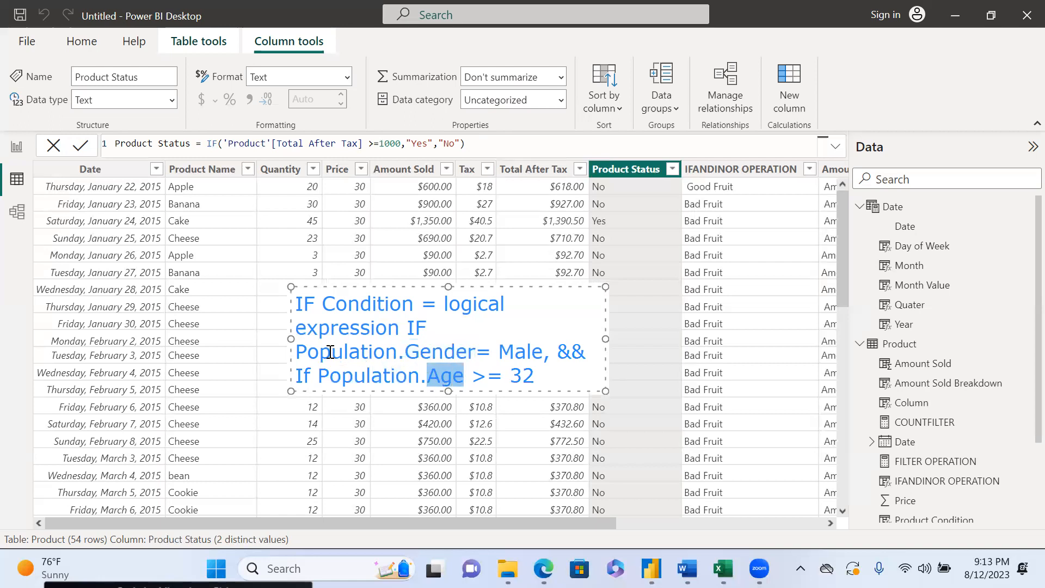
- Add three blank lines at the end of the annotation, after "If Population.Age >= 32"
{"action": "left_click", "coordinate": [557, 375]}
{"action": "key", "text": "Return"}
{"action": "key", "text": "Return"}
{"action": "key", "text": "Return"}
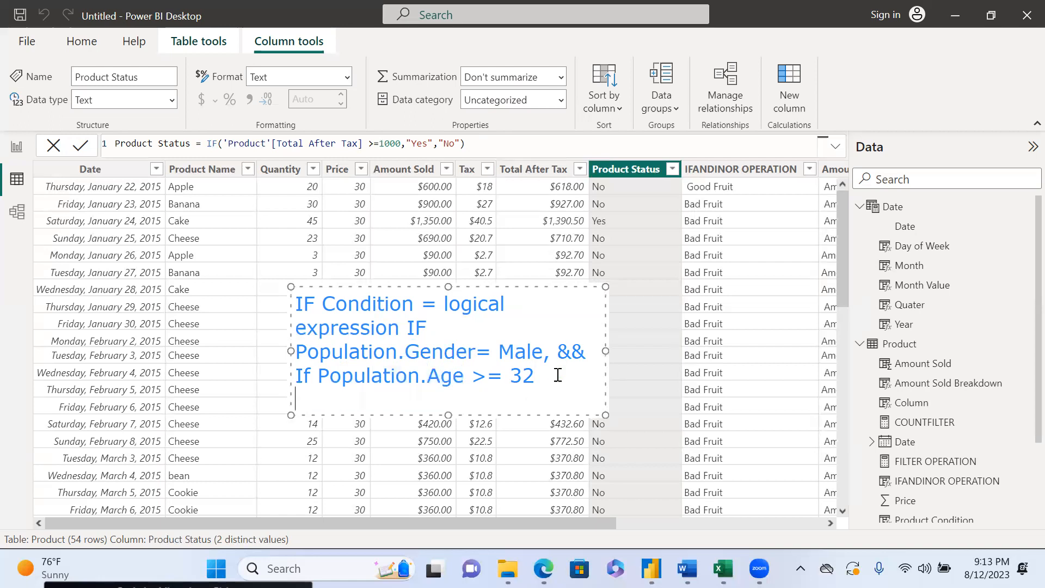
{"action": "left_click", "coordinate": [308, 428]}
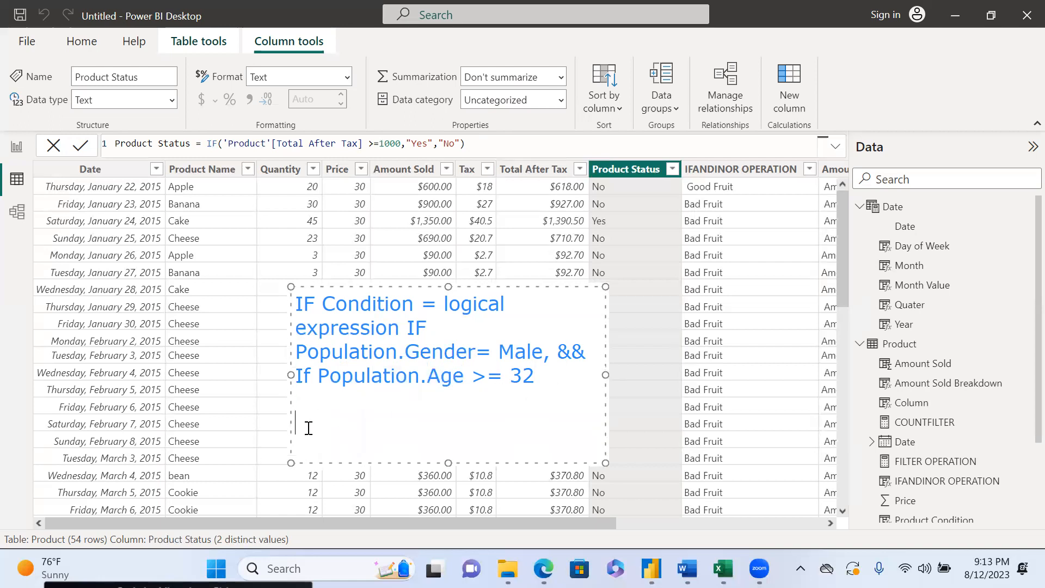
- Move the IF conditions down from "expression" and insert the heading "Population Table" on its own line above them
{"action": "left_click", "coordinate": [402, 327]}
{"action": "key", "text": "Return"}
{"action": "key", "text": "Return"}
{"action": "left_click", "coordinate": [337, 350]}
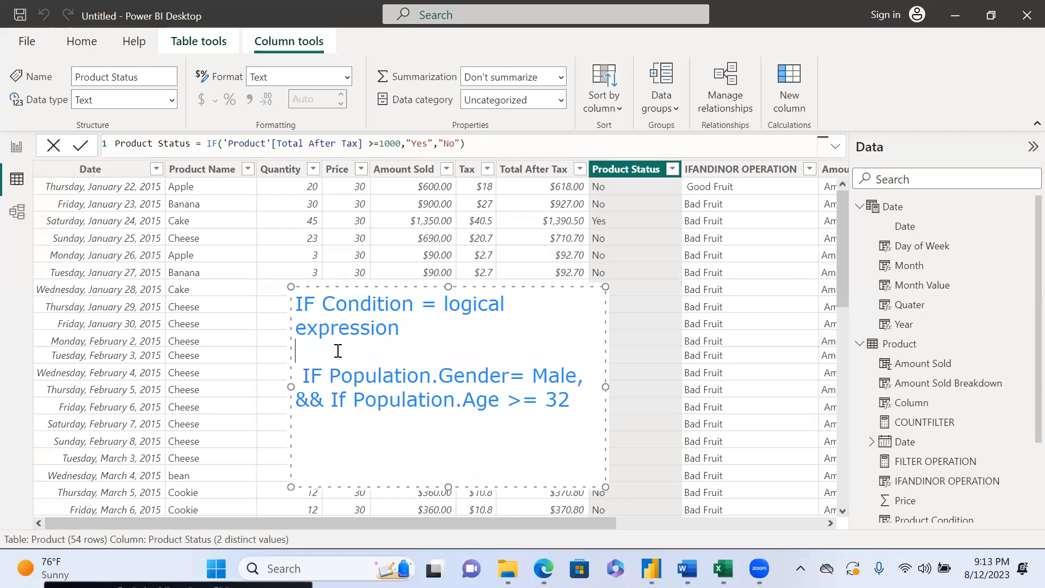
{"action": "type", "text": "Population Table"}
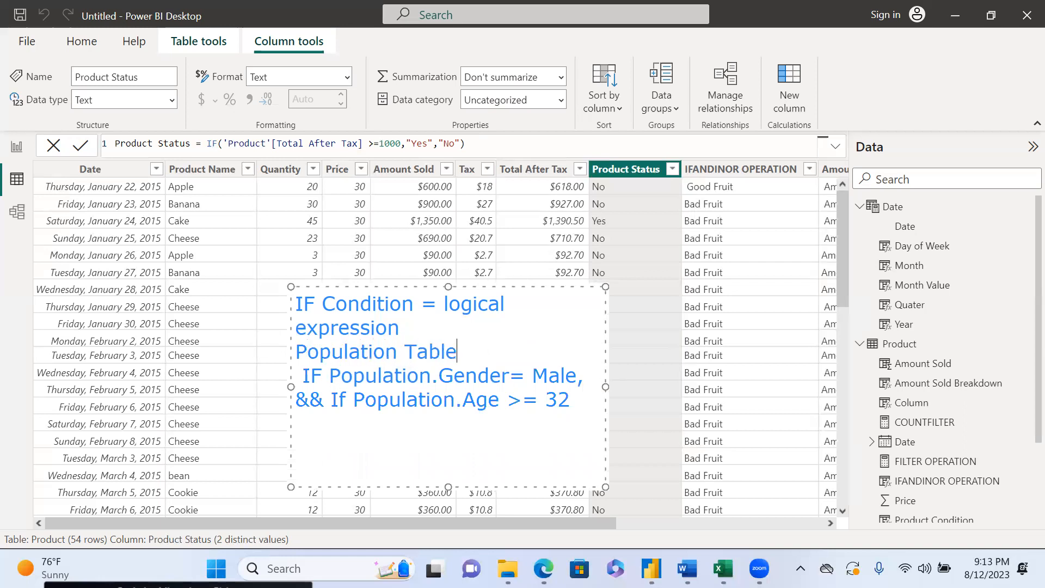
- Insert two more line breaks after the age condition to make room for further text in the annotation
{"action": "left_click", "coordinate": [580, 408]}
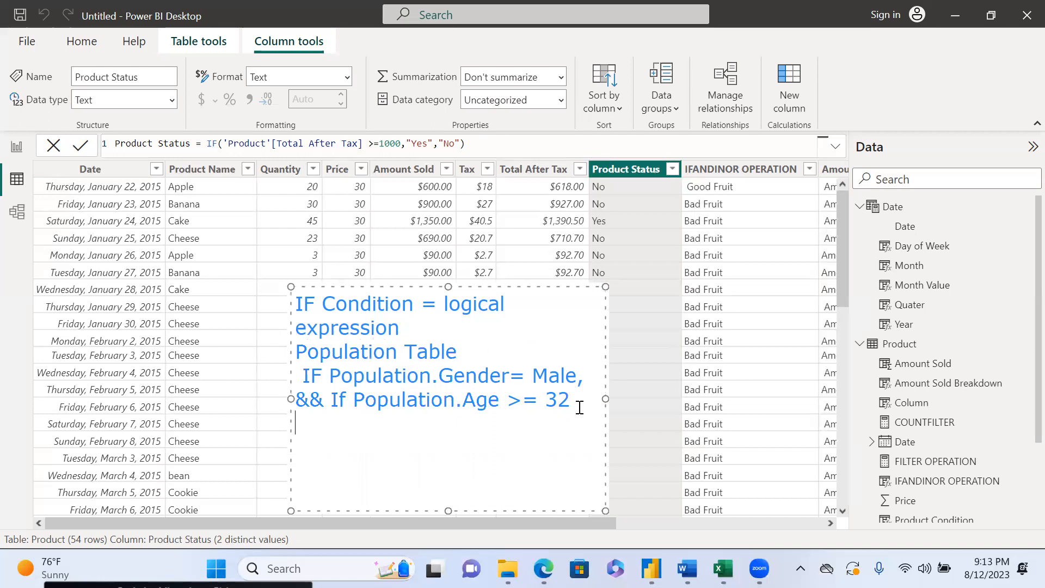
{"action": "key", "text": "Return"}
{"action": "key", "text": "Return"}
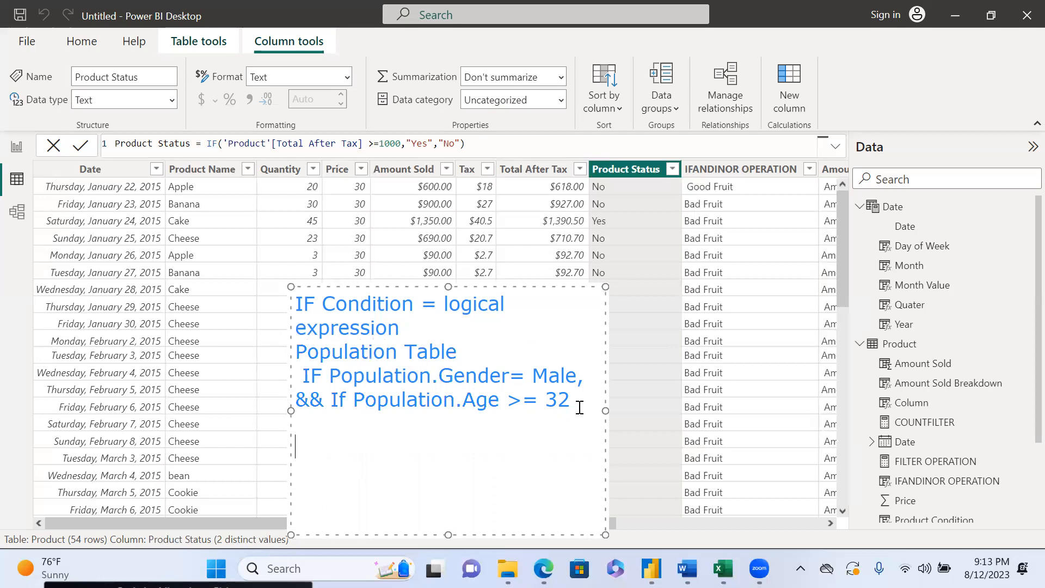
- Add the heading "Resource Allocation Table" to the on-screen note, with the lines Gender, Age Bracket and Location beneath it
{"action": "type", "text": "Resource Allo"}
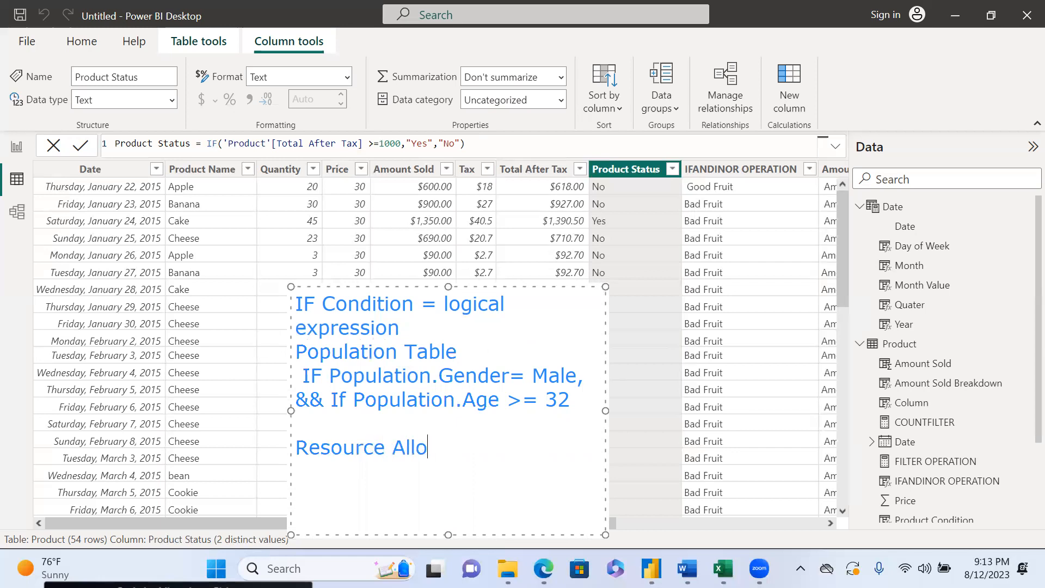
{"action": "type", "text": "cation Table"}
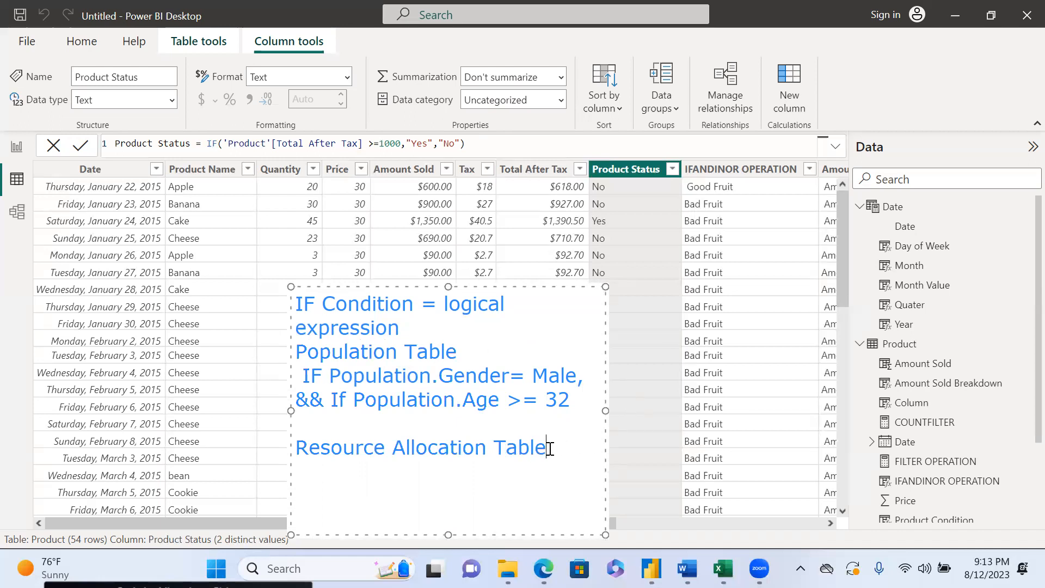
{"action": "key", "text": "Return"}
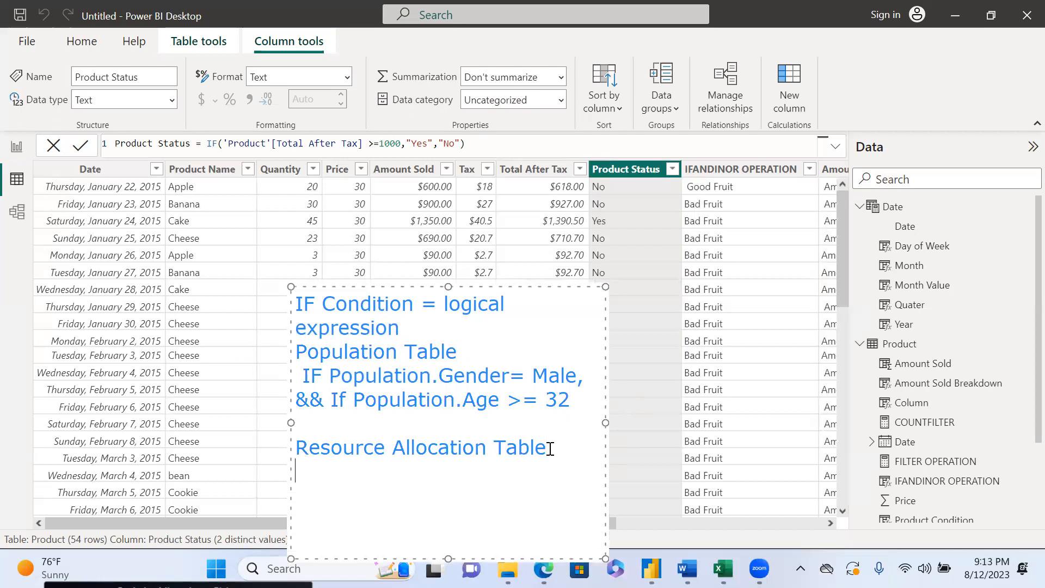
{"action": "type", "text": "Gender"}
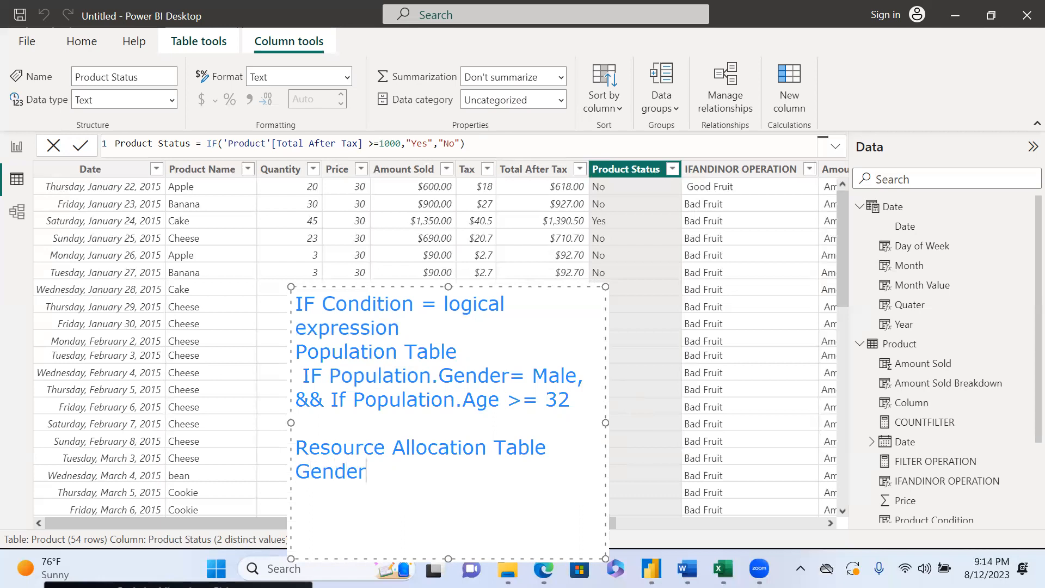
{"action": "key", "text": "Return"}
{"action": "type", "text": "Age B"}
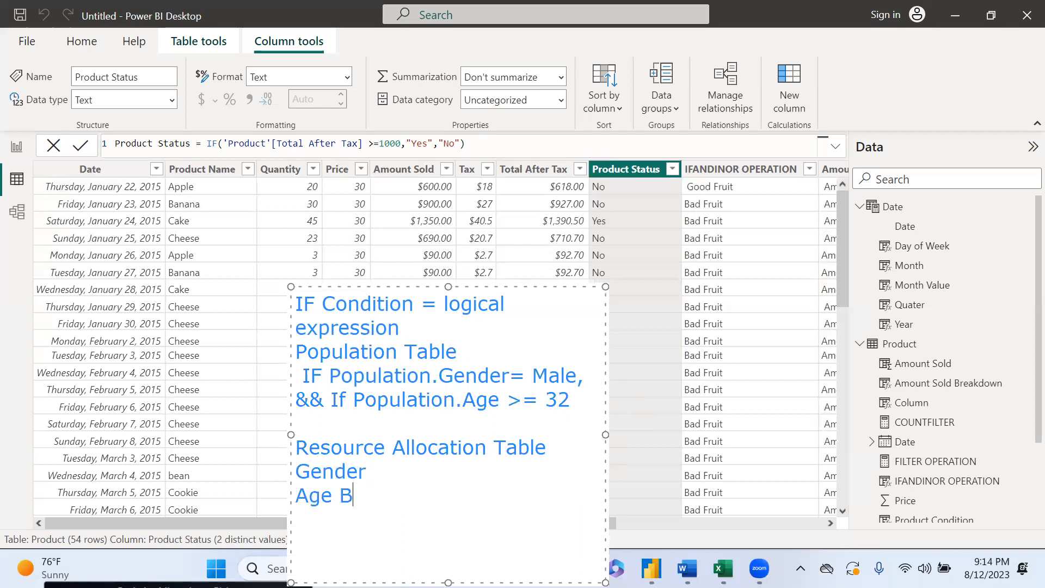
{"action": "type", "text": "racket"}
{"action": "key", "text": "Return"}
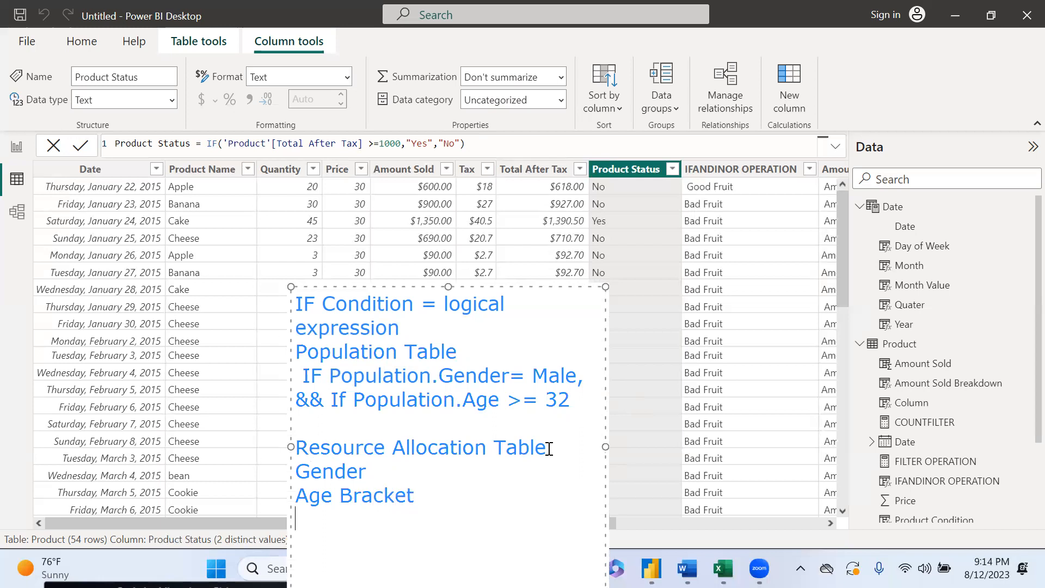
{"action": "type", "text": "Location"}
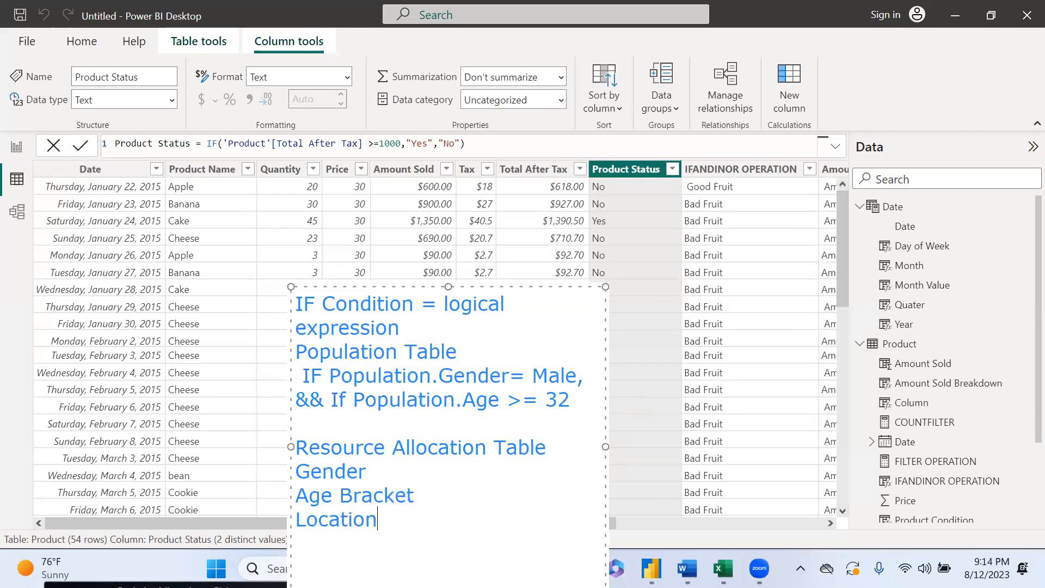
{"action": "key", "text": "Return"}
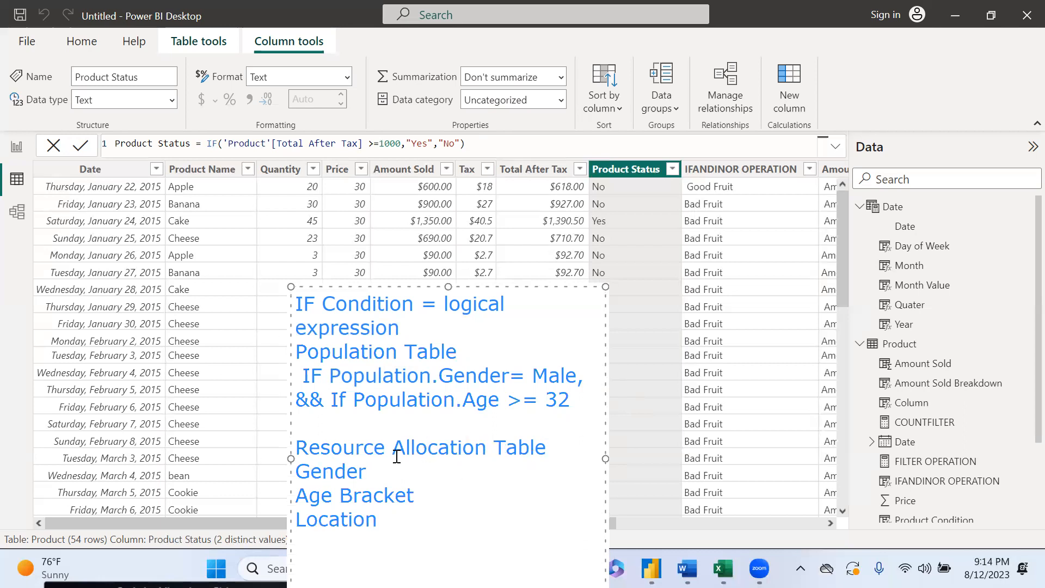
- Add "(RAT)" after the Resource Allocation Table heading and prefix the Gender, Age Bracket and Location lines with "RAT."
{"action": "left_click", "coordinate": [546, 449]}
{"action": "type", "text": "(RAT)"}
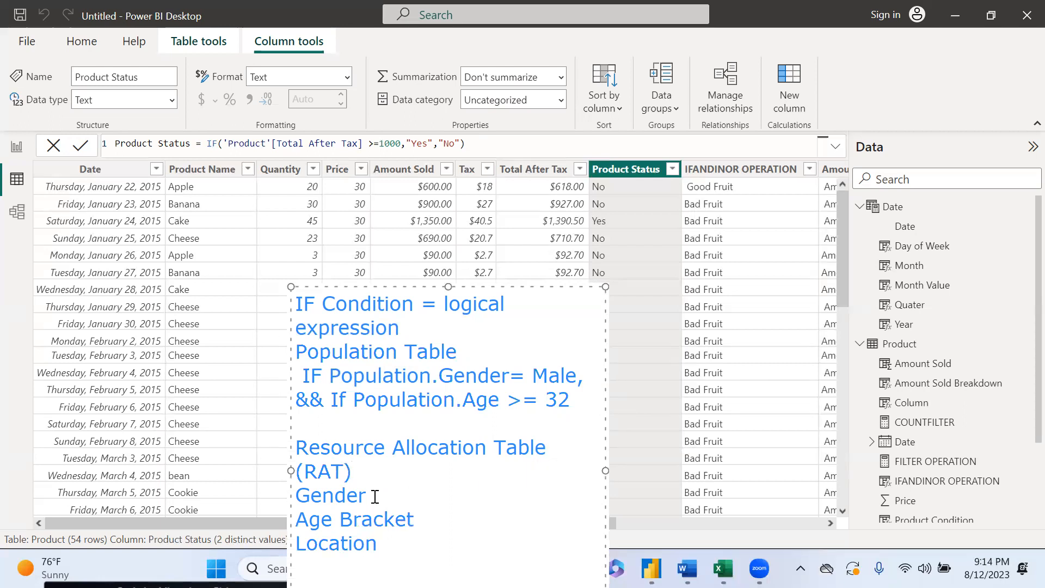
{"action": "left_click", "coordinate": [301, 494]}
{"action": "type", "text": "RAT."}
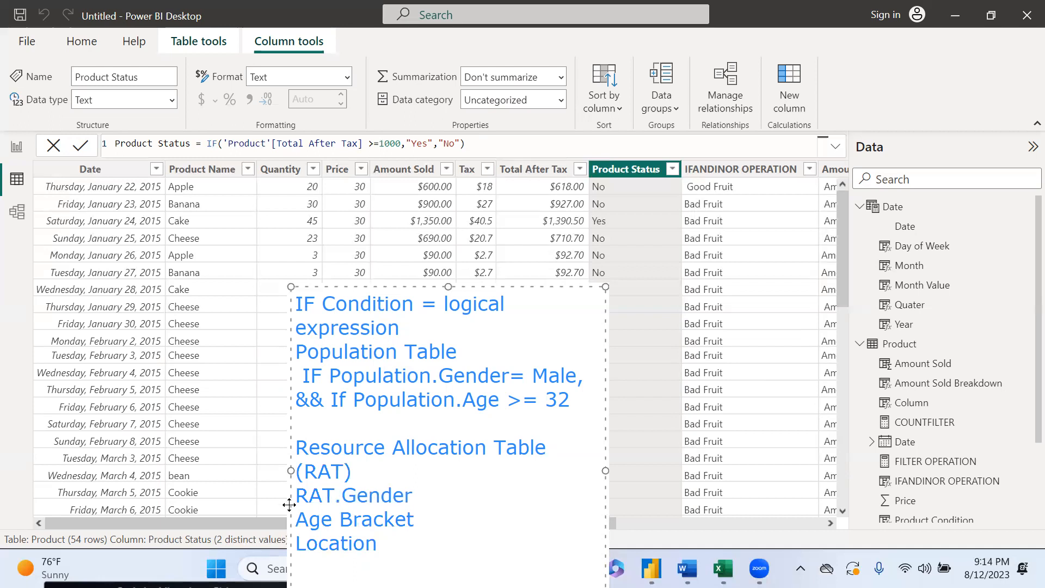
{"action": "left_click", "coordinate": [298, 519]}
{"action": "type", "text": "RAT."}
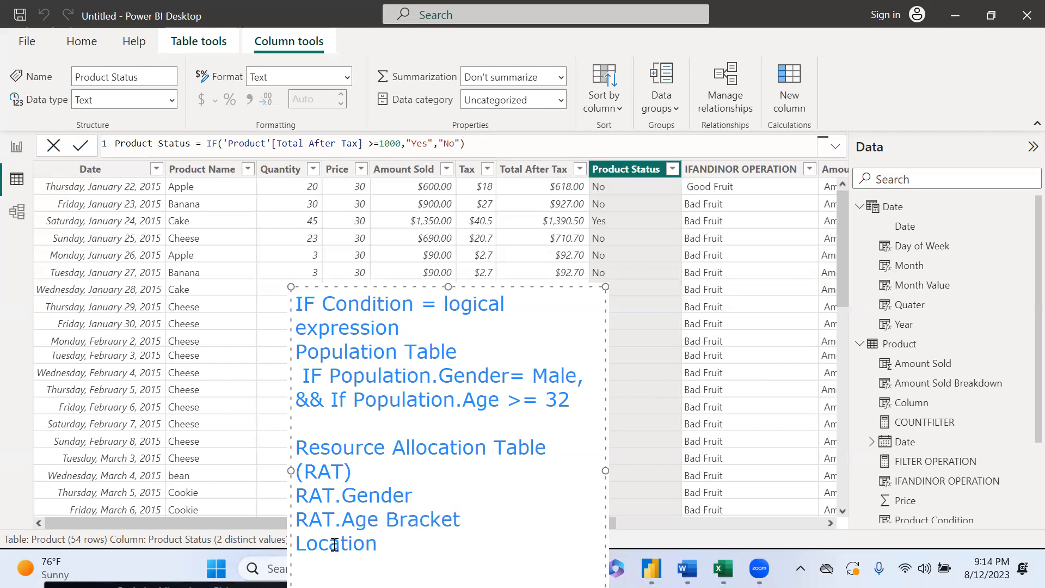
{"action": "left_click", "coordinate": [297, 541]}
{"action": "type", "text": "RAT"}
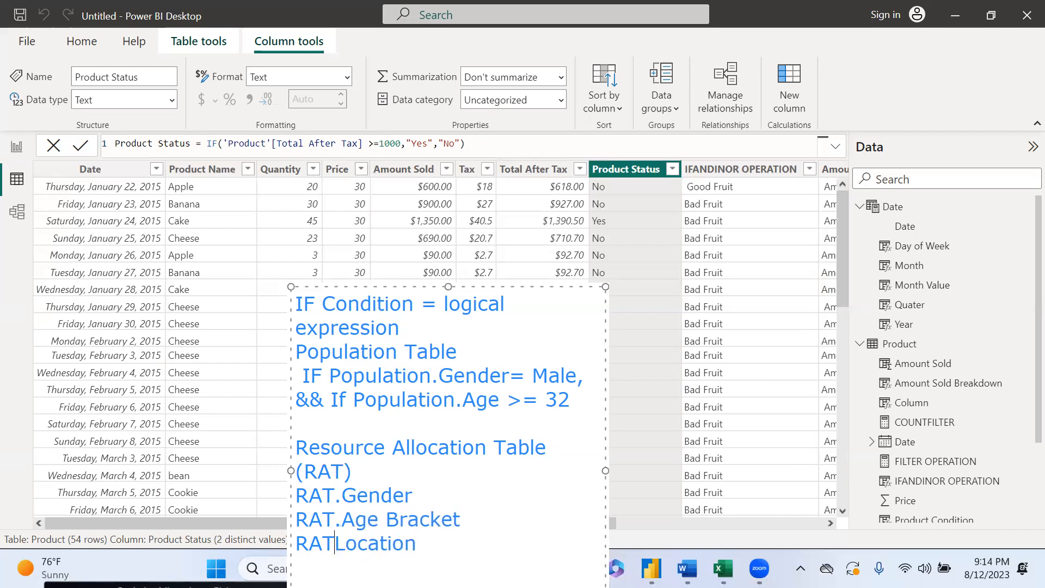
{"action": "type", "text": "."}
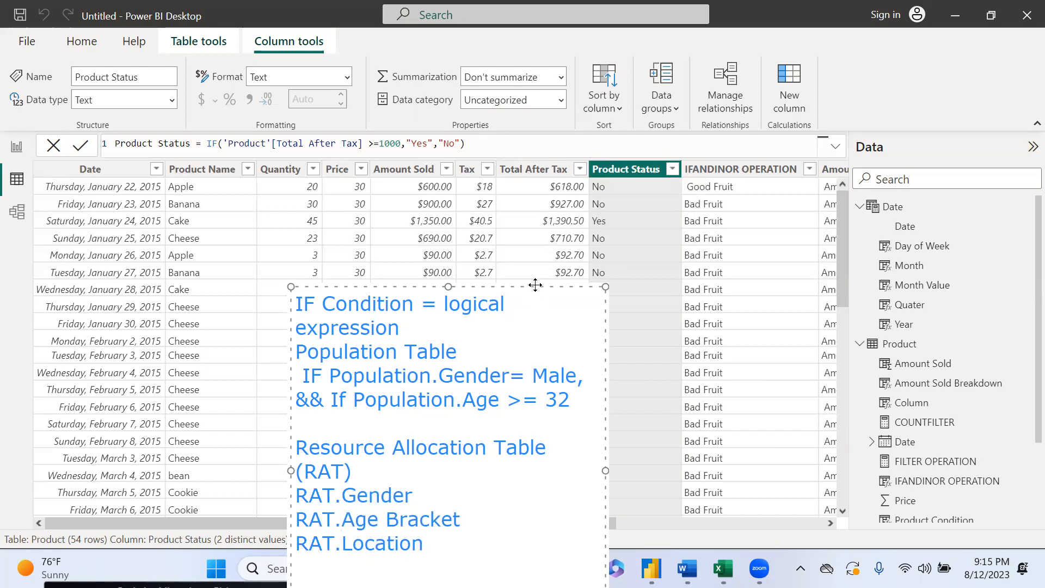
- Move the note higher on the screen and append the lines "Fact Table" and "Dimension Table" after a blank line
{"action": "left_click_drag", "start_coordinate": [536, 285], "coordinate": [571, 62]}
{"action": "left_click", "coordinate": [474, 328]}
{"action": "key", "text": "Return"}
{"action": "key", "text": "Return"}
{"action": "type", "text": "Fac"}
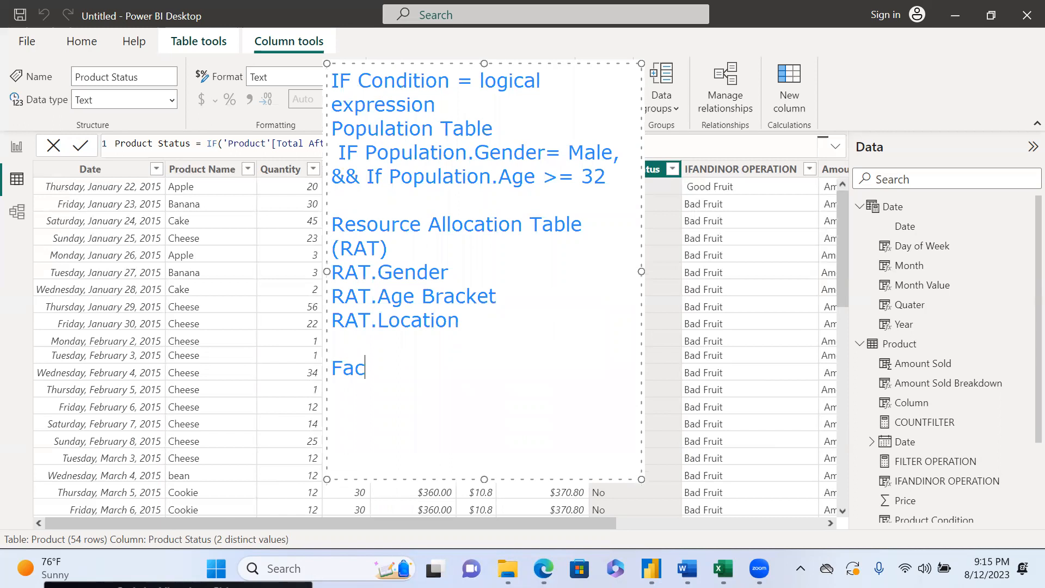
{"action": "type", "text": "t Table"}
{"action": "key", "text": "Return"}
{"action": "type", "text": "Dime"}
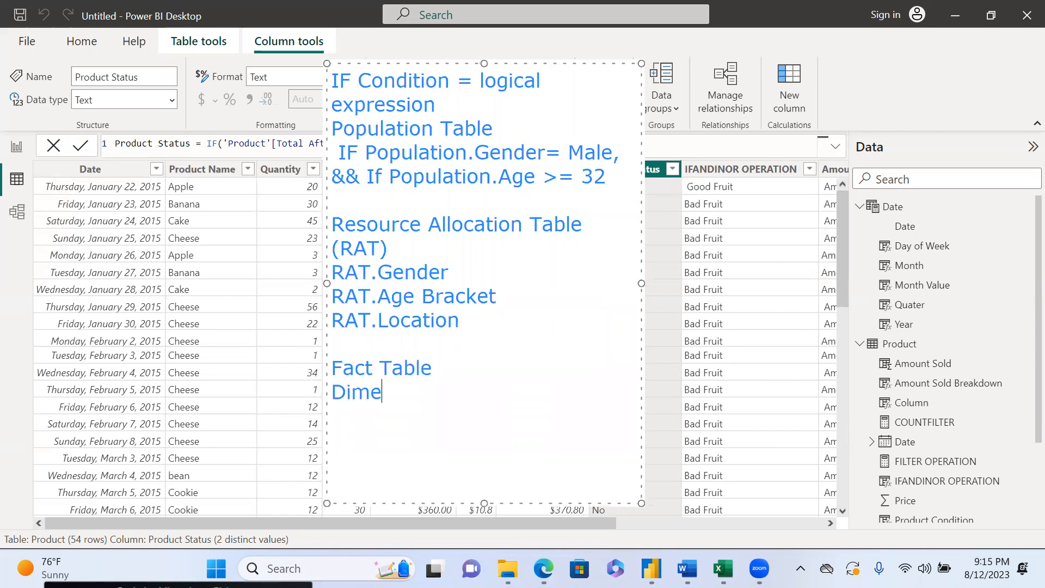
{"action": "type", "text": "nsion Table"}
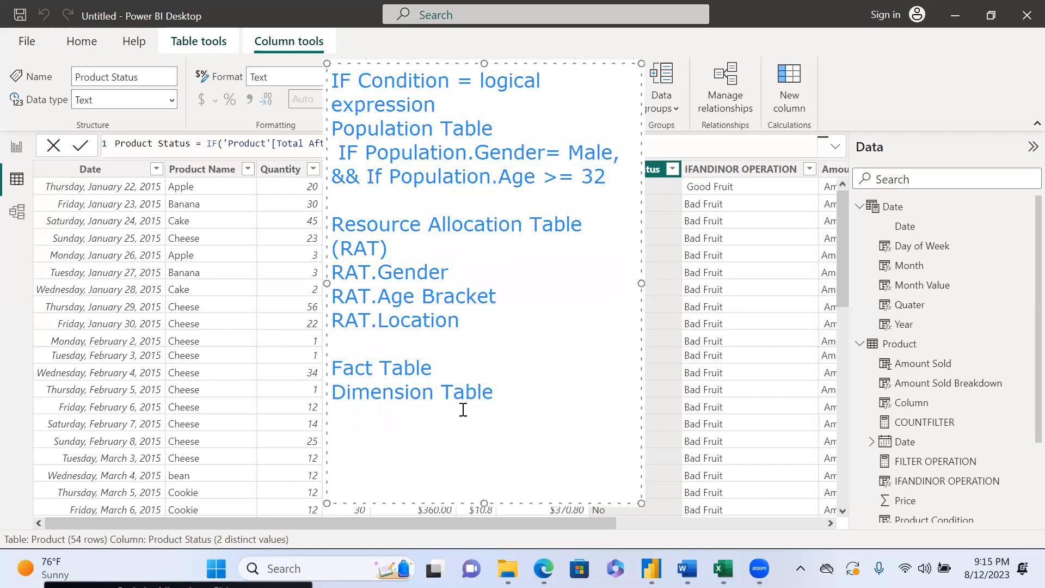
- Add "(One large/big table with numerous dimension table connected)" after Fact Table, followed by a blank line
{"action": "left_click", "coordinate": [434, 369]}
{"action": "type", "text": "(One "}
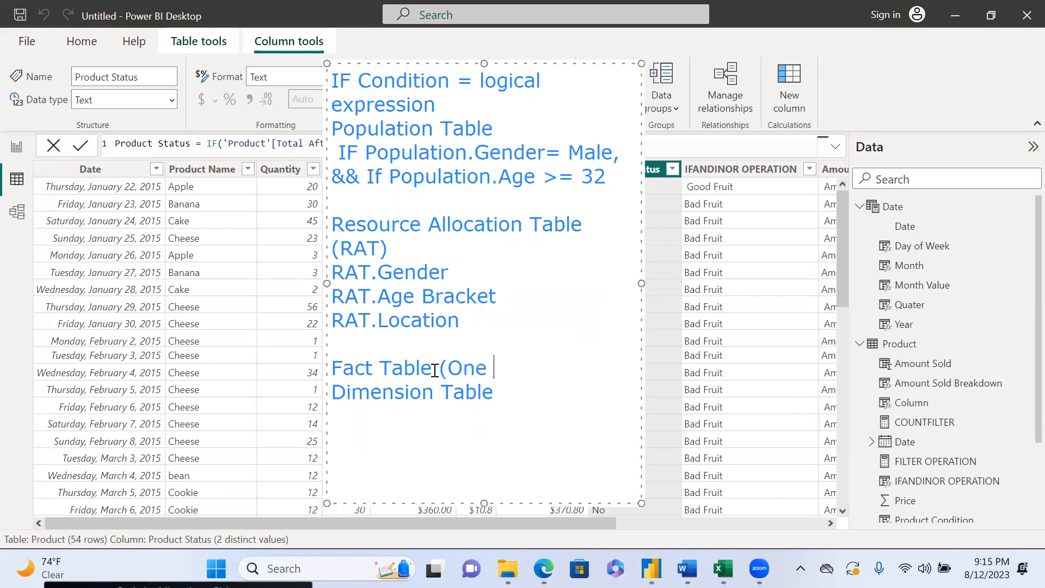
{"action": "type", "text": "large/big tab"}
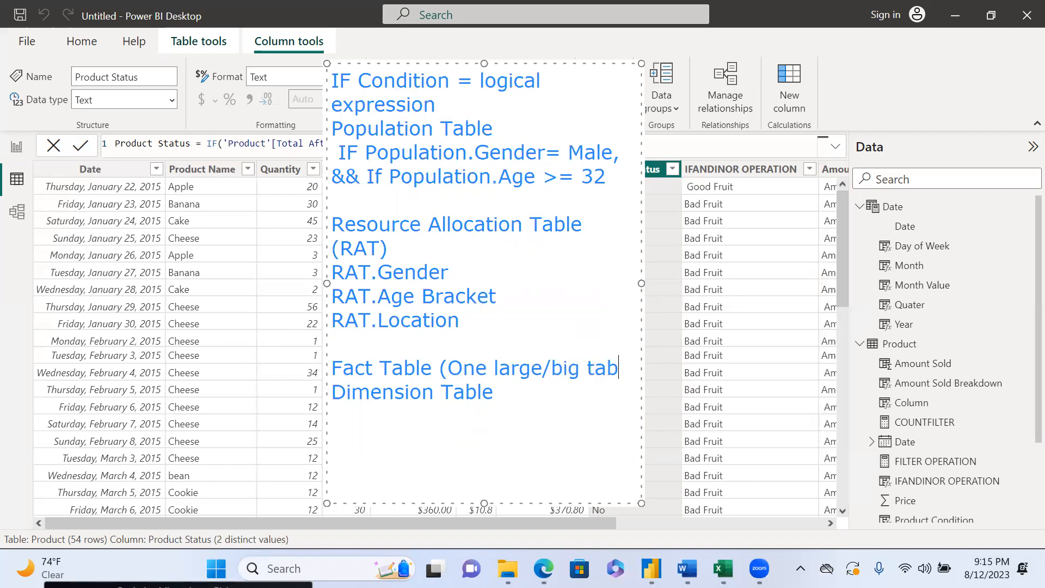
{"action": "type", "text": "le)"}
{"action": "left_click", "coordinate": [500, 417]}
{"action": "left_click", "coordinate": [384, 392]}
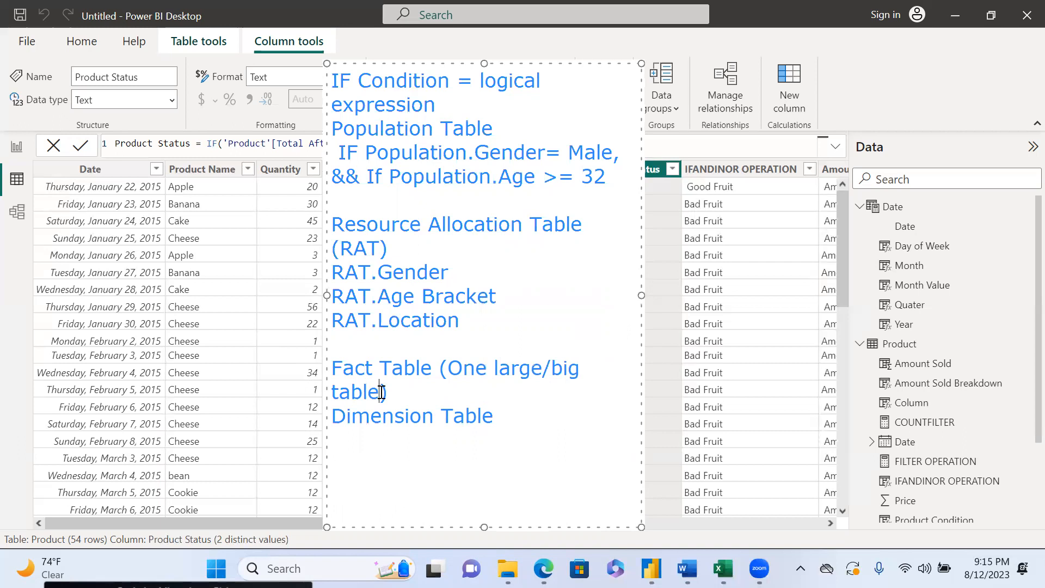
{"action": "key", "text": "Return"}
{"action": "type", "text": "with num"}
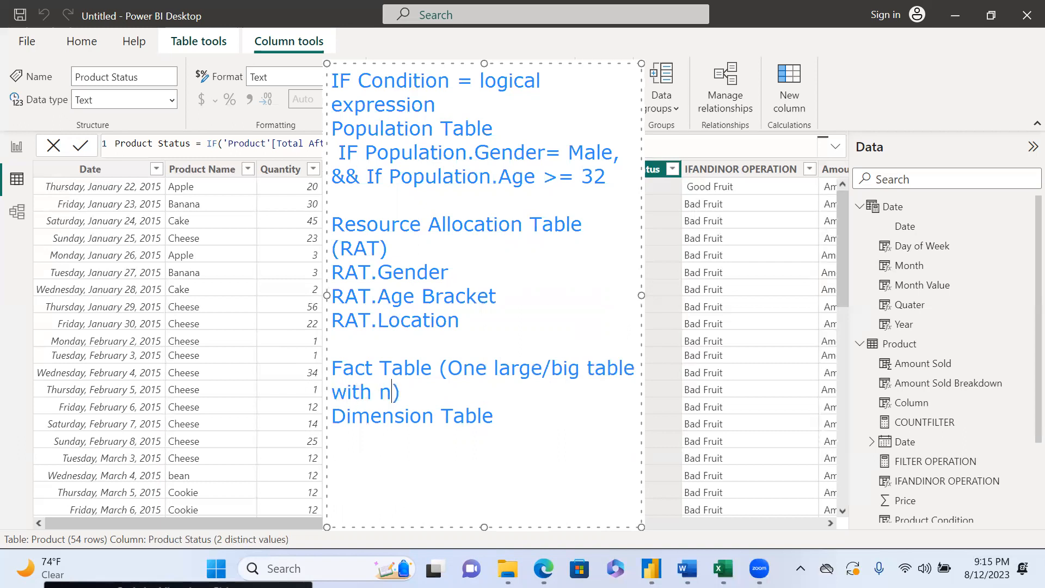
{"action": "type", "text": "erous dimen"}
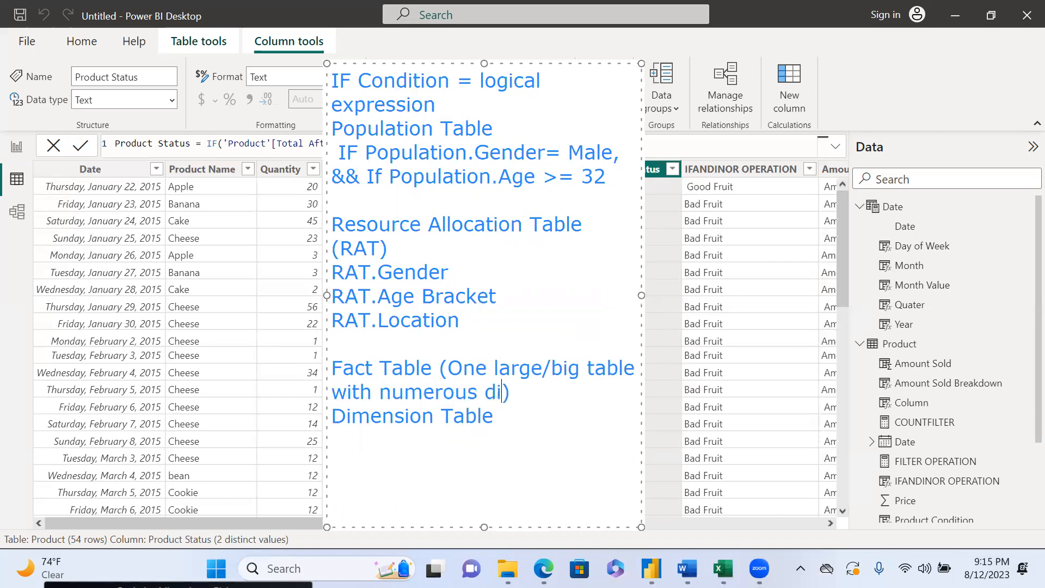
{"action": "type", "text": "sion table "}
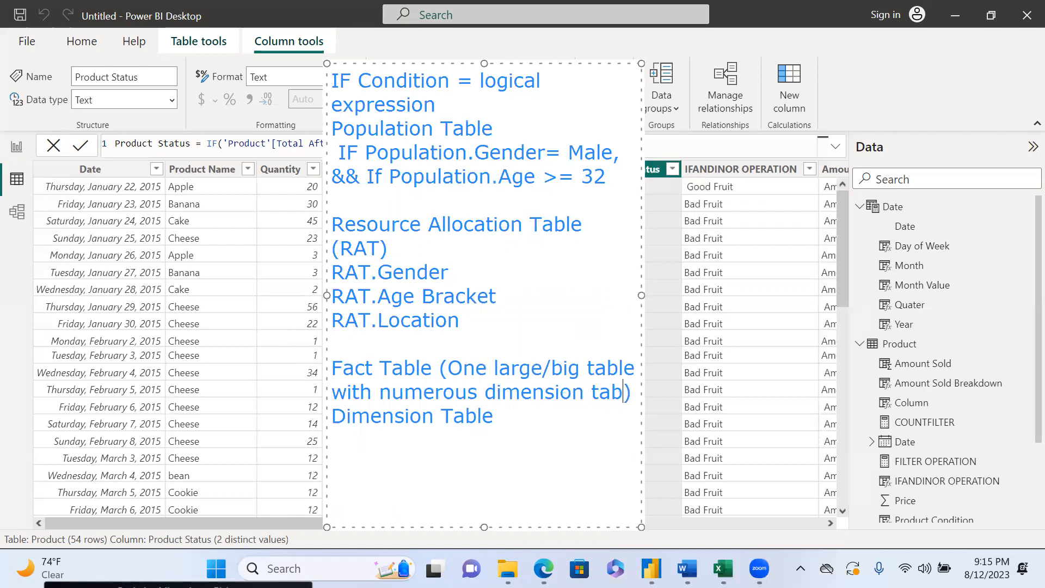
{"action": "type", "text": "connected"}
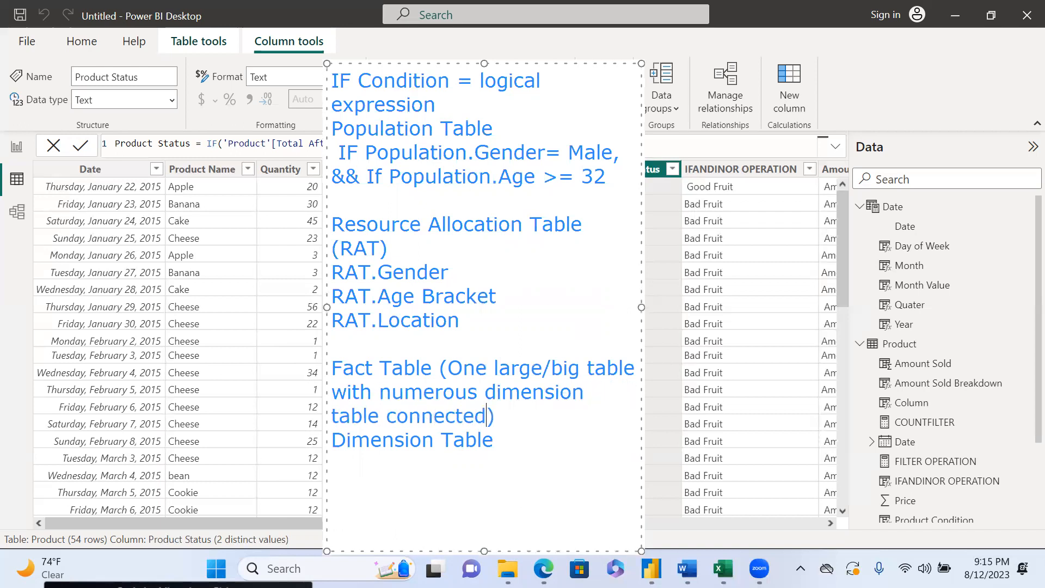
{"action": "left_click", "coordinate": [500, 425]}
{"action": "key", "text": "Return"}
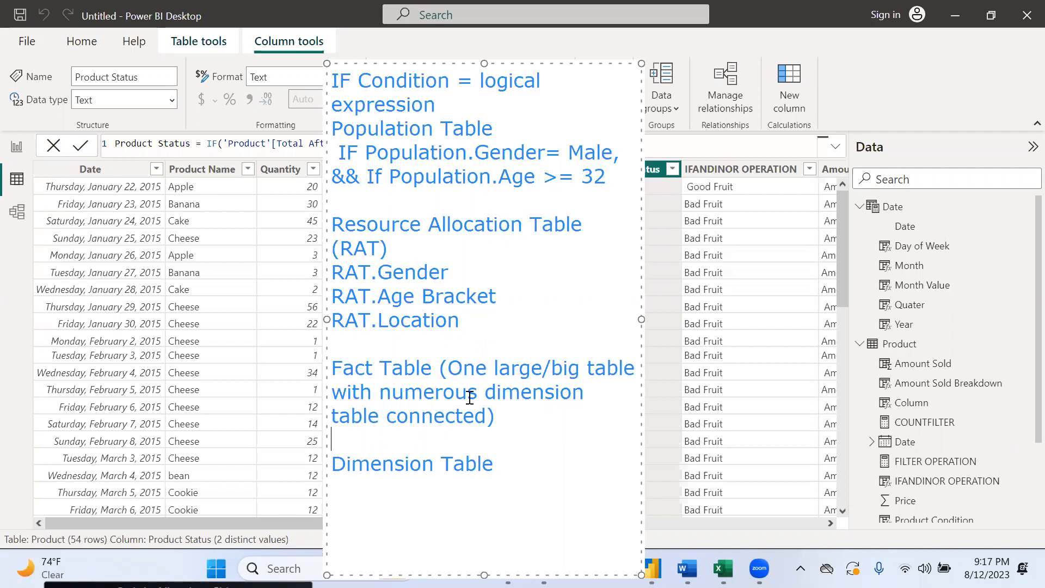
- Change the note's last line to "nDimension Tables"
{"action": "left_click", "coordinate": [498, 461]}
{"action": "left_click", "coordinate": [335, 465]}
{"action": "type", "text": "n"}
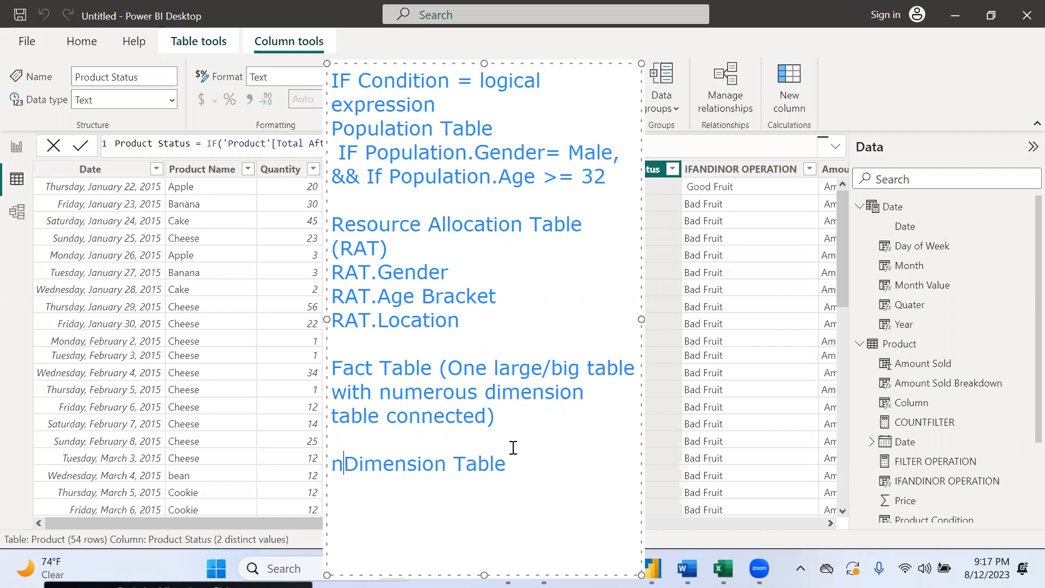
{"action": "left_click", "coordinate": [508, 464]}
{"action": "type", "text": "s"}
- Clear the note from the screen and open the model view with the Date and Product tables
{"action": "left_click", "coordinate": [618, 103]}
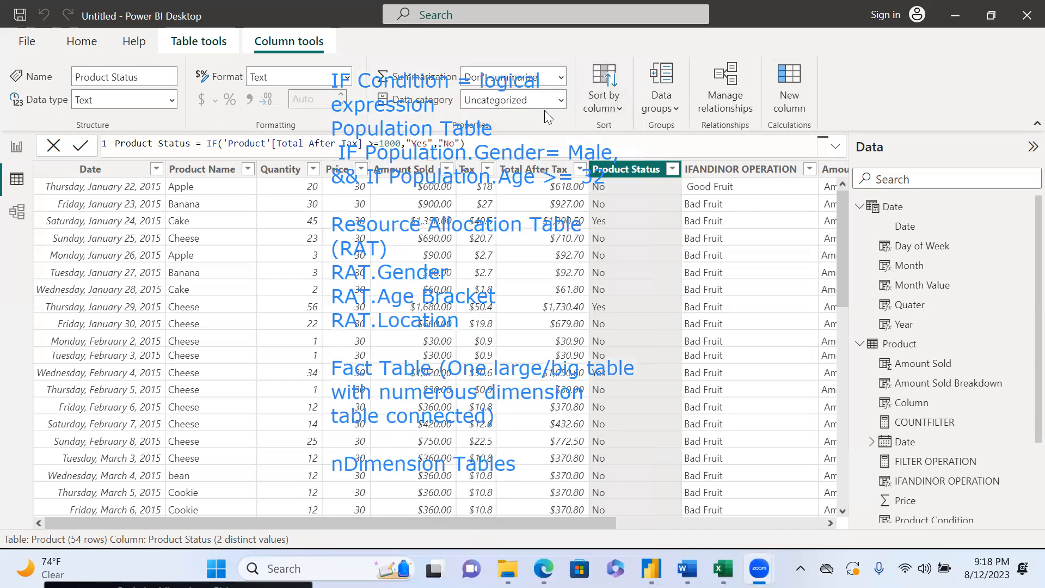
{"action": "left_click", "coordinate": [560, 169]}
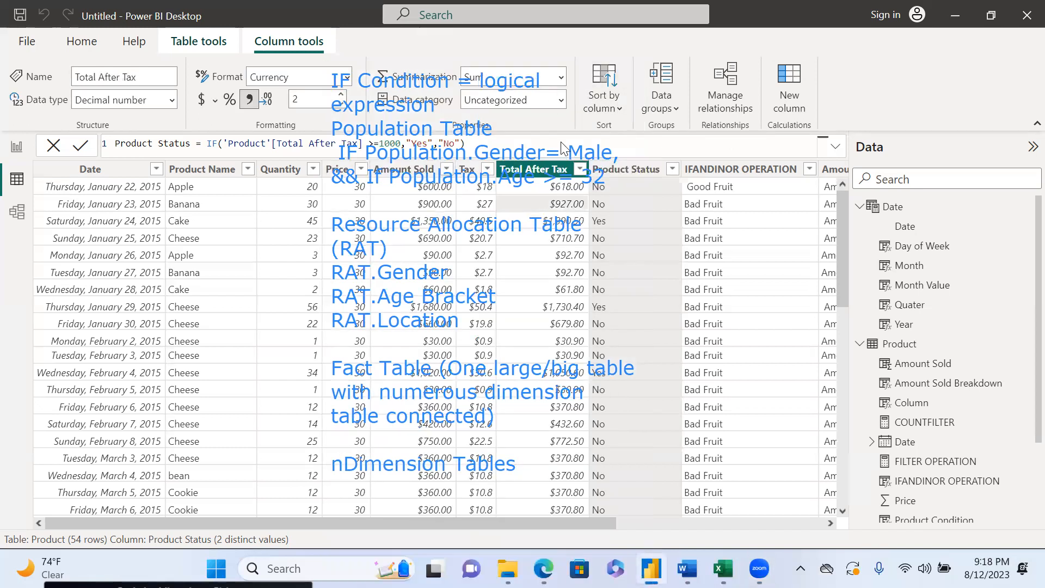
{"action": "left_click", "coordinate": [713, 92]}
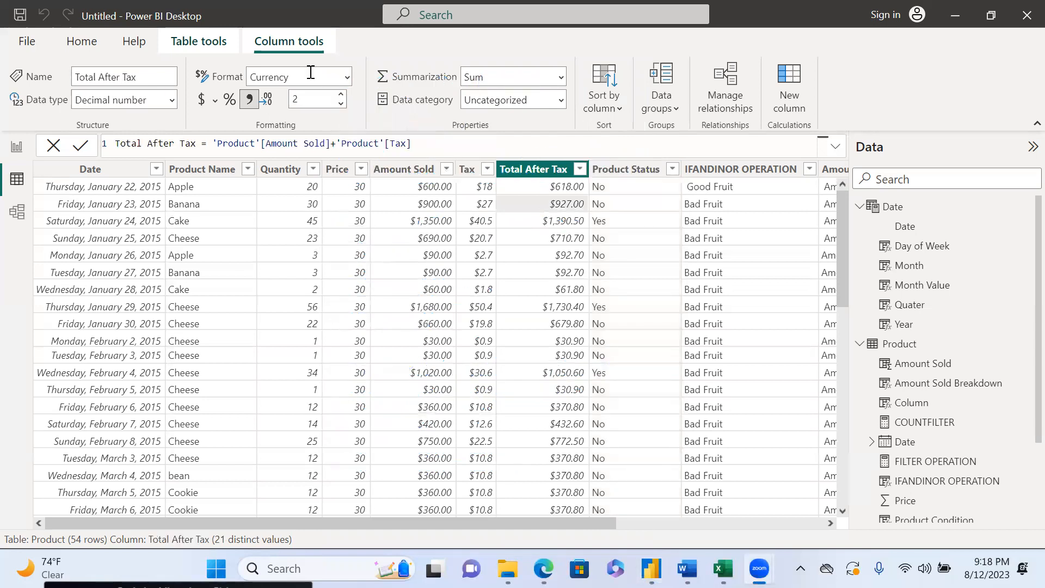
{"action": "left_click", "coordinate": [18, 212]}
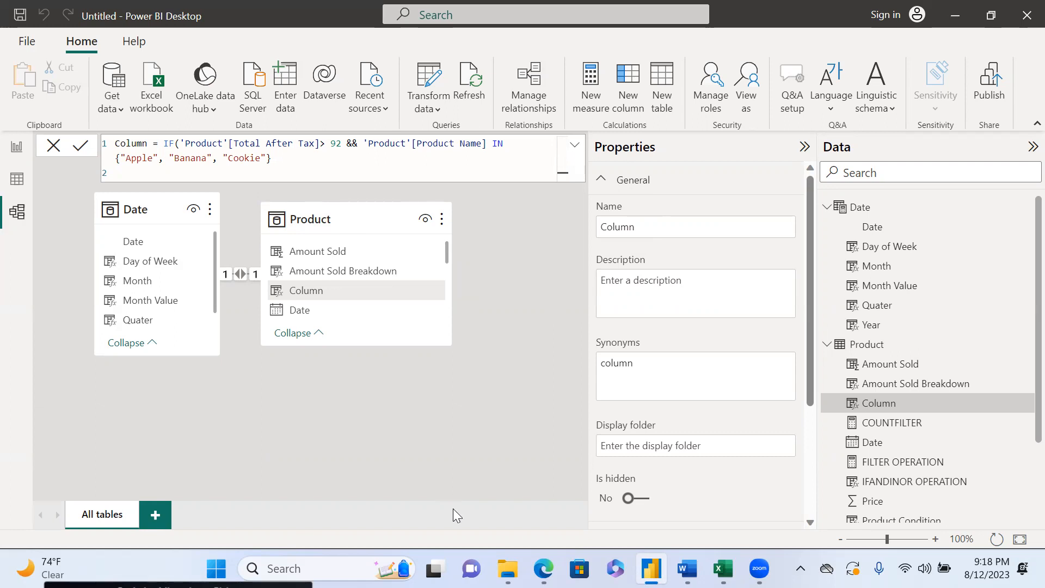
- Switch to Edge, search the web for "fact table in data warehouse" and enlarge the factSales star-schema image preview
{"action": "left_click", "coordinate": [626, 490]}
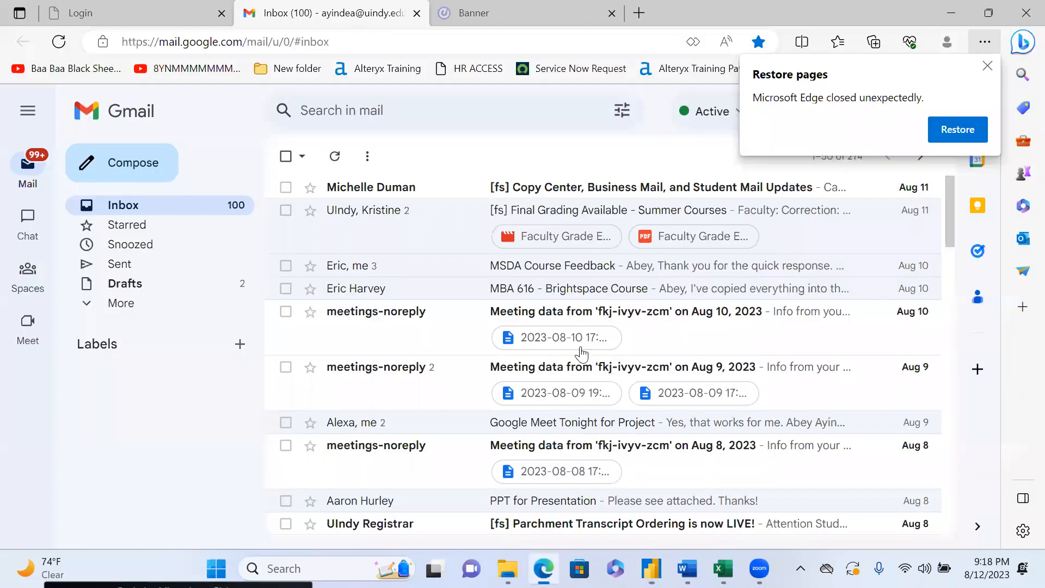
{"action": "left_click", "coordinate": [100, 11]}
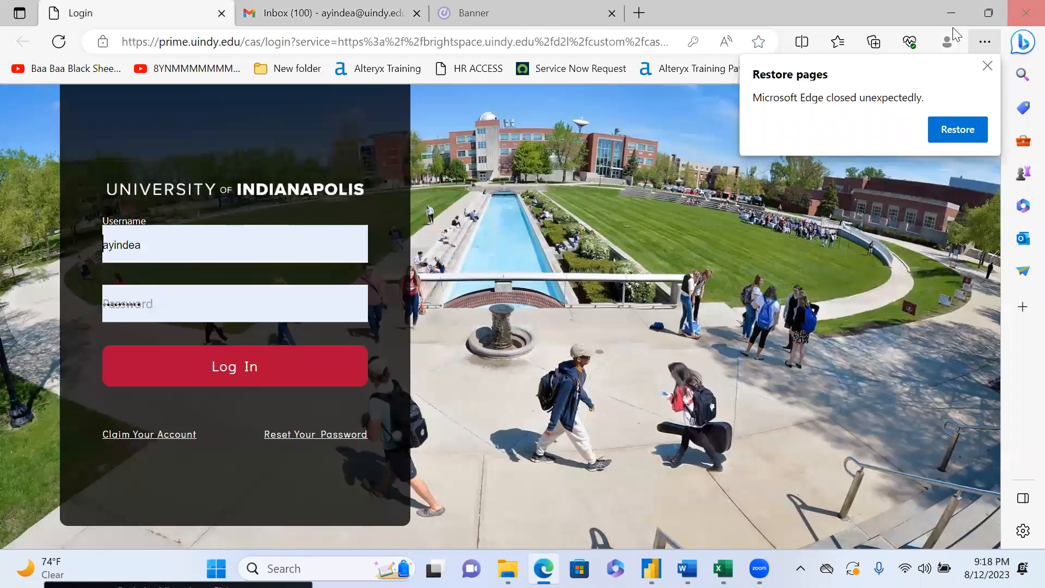
{"action": "left_click", "coordinate": [195, 43]}
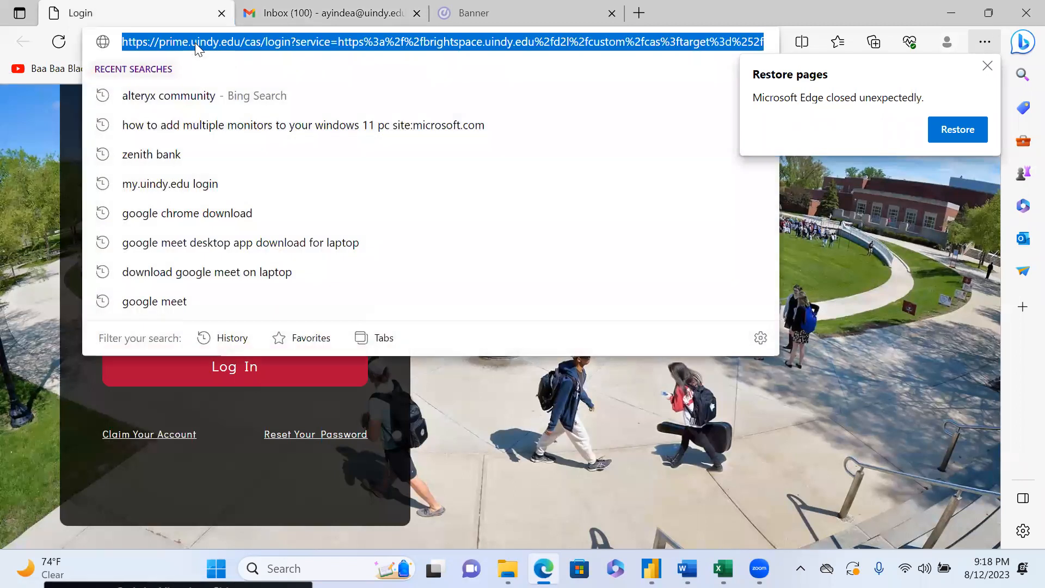
{"action": "type", "text": "factb"}
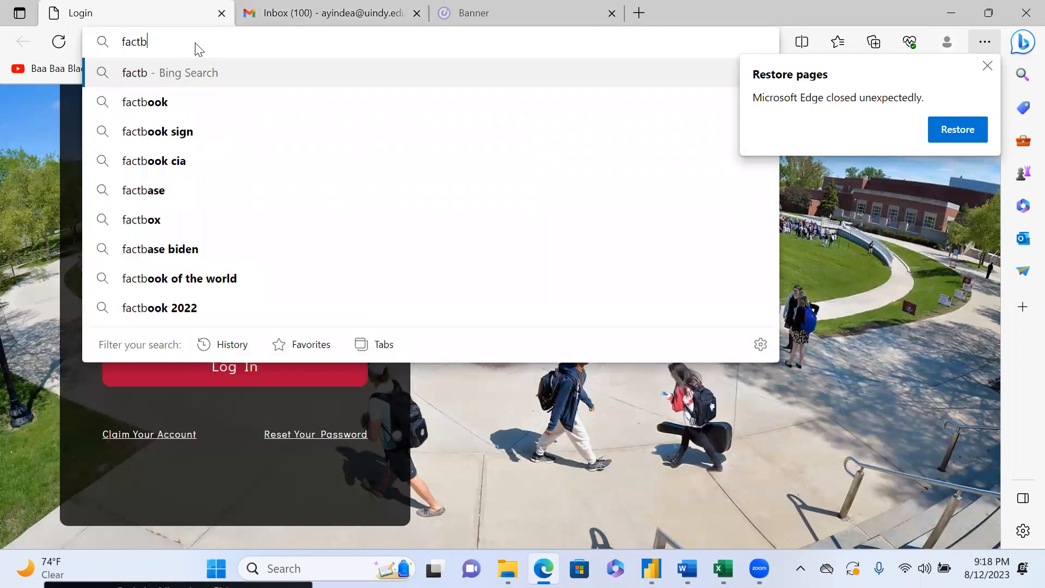
{"action": "key", "text": "BackSpace"}
{"action": "type", "text": "Table"}
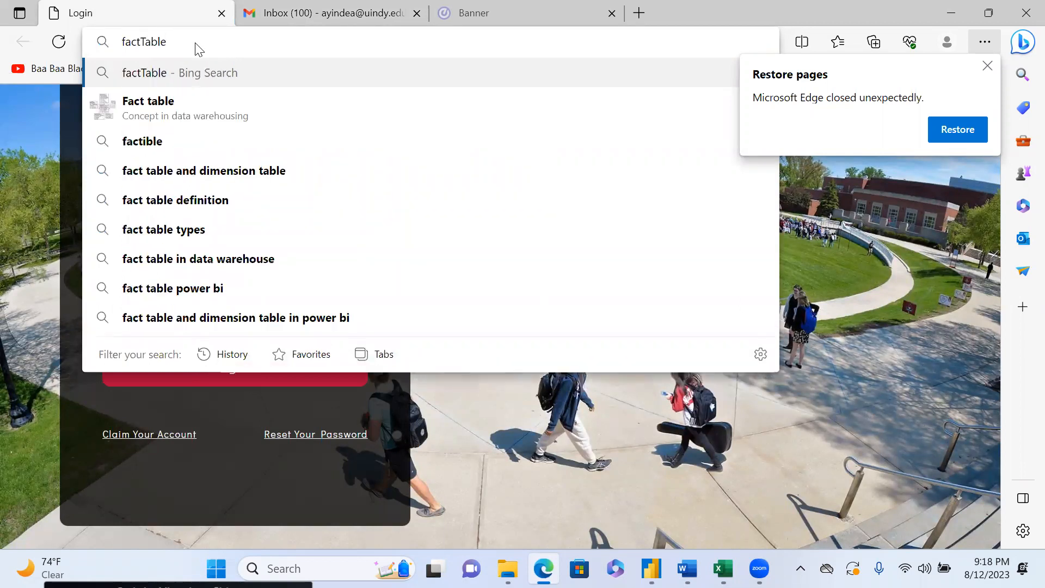
{"action": "type", "text": " in"}
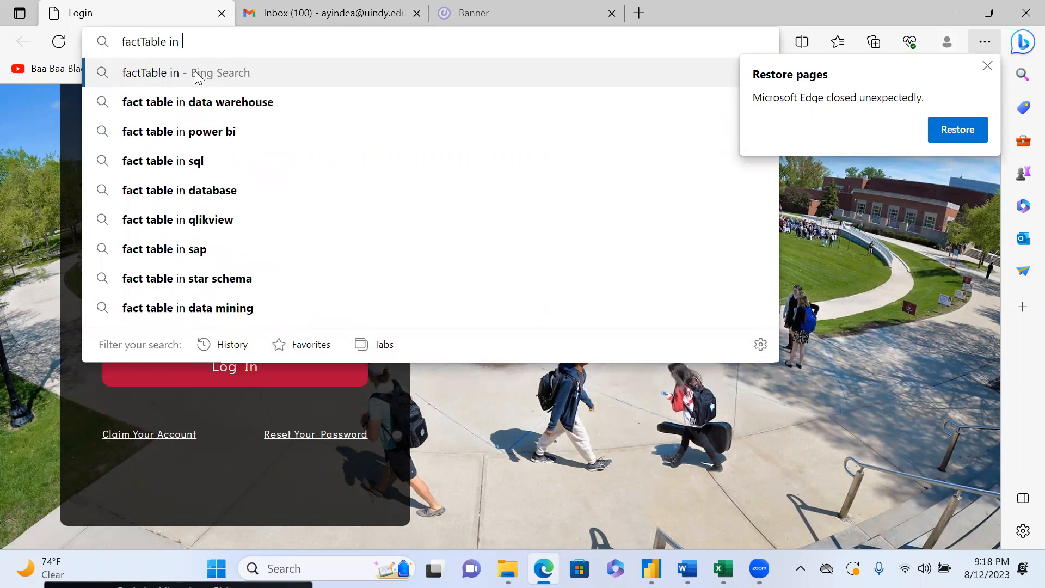
{"action": "left_click", "coordinate": [215, 103]}
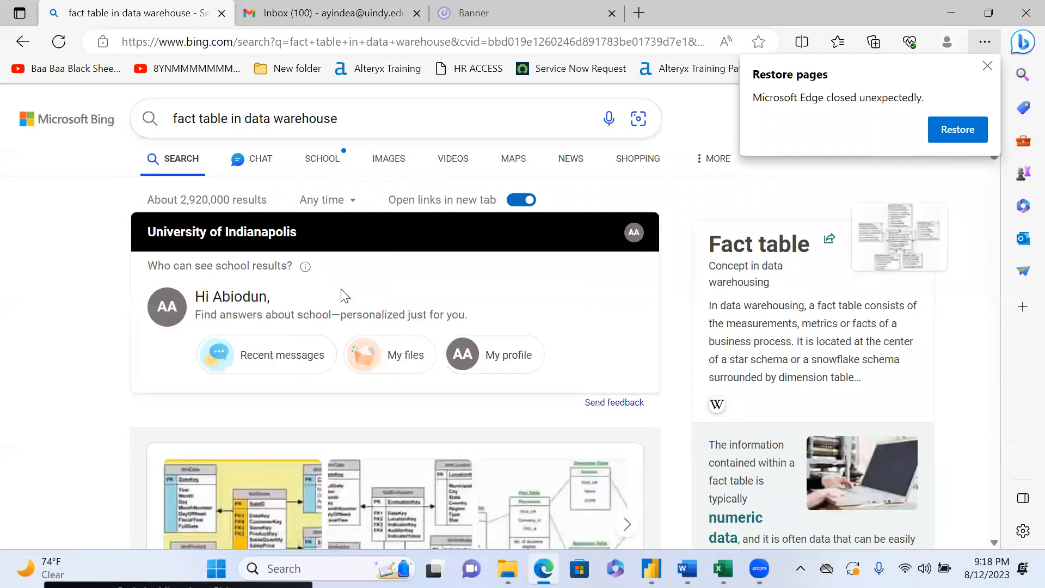
{"action": "scroll", "coordinate": [344, 295], "scroll_direction": "down", "scroll_amount": 3}
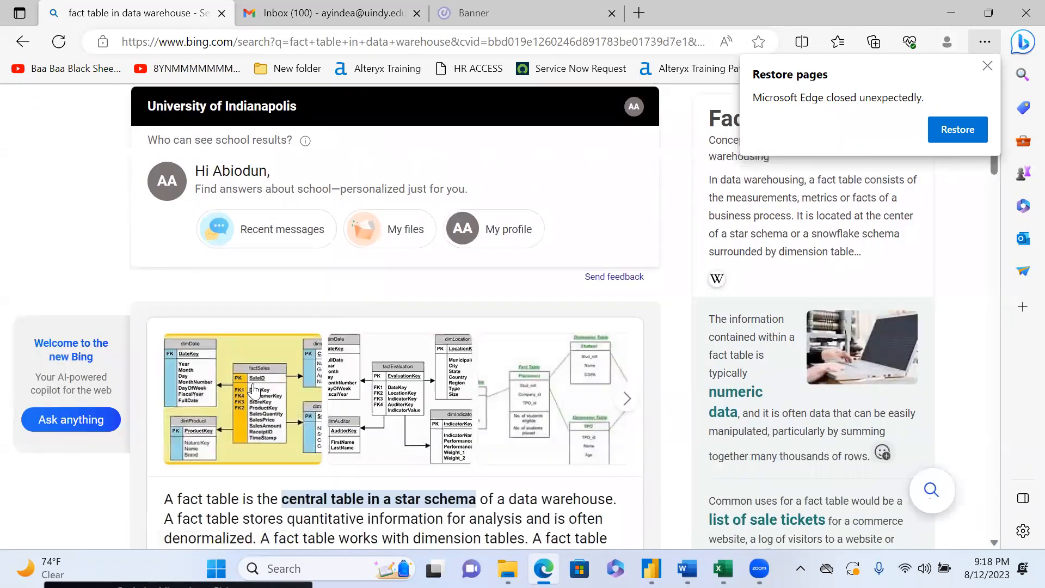
{"action": "mouse_move", "coordinate": [261, 386]}
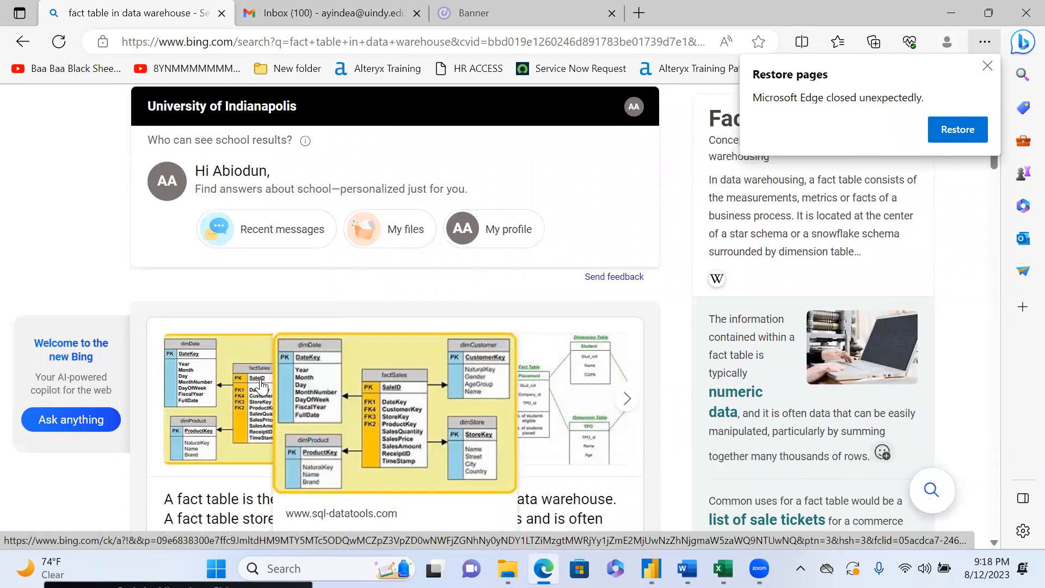
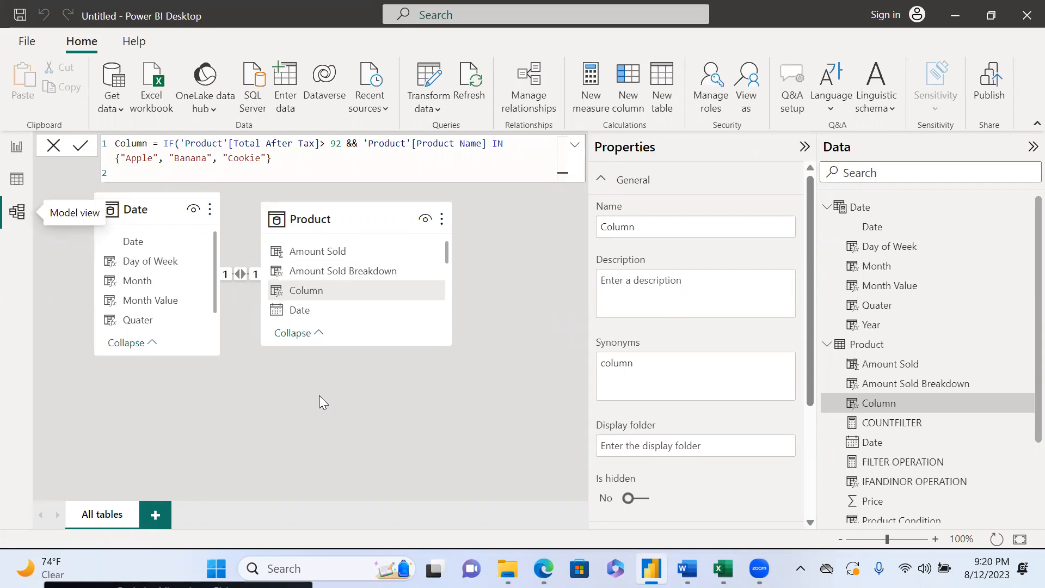
- Switch back to Power BI, select the Product table in the report view and display its rows in the table view
{"action": "left_click", "coordinate": [16, 147]}
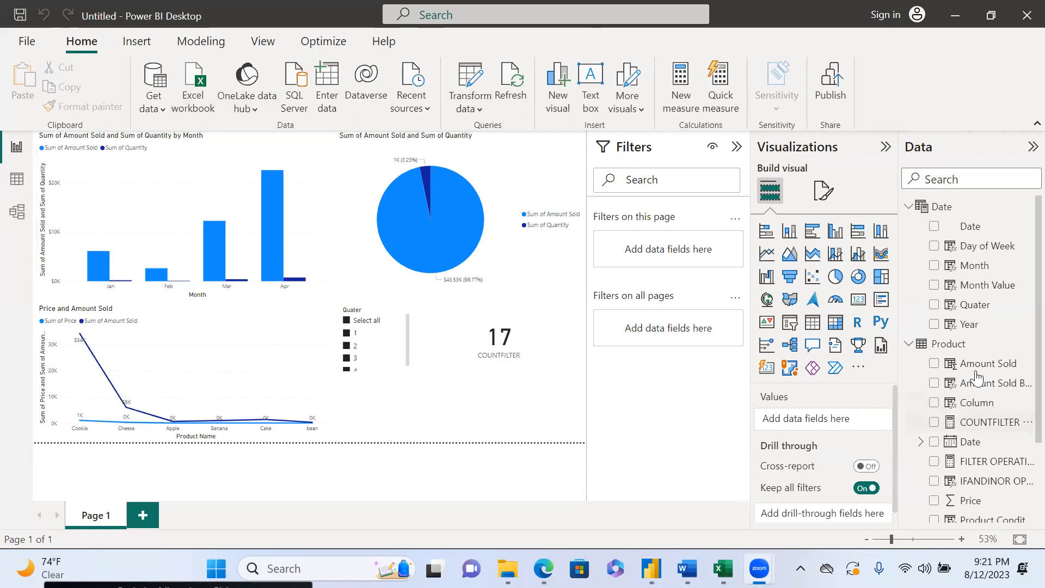
{"action": "left_click", "coordinate": [959, 351]}
{"action": "left_click", "coordinate": [959, 351]}
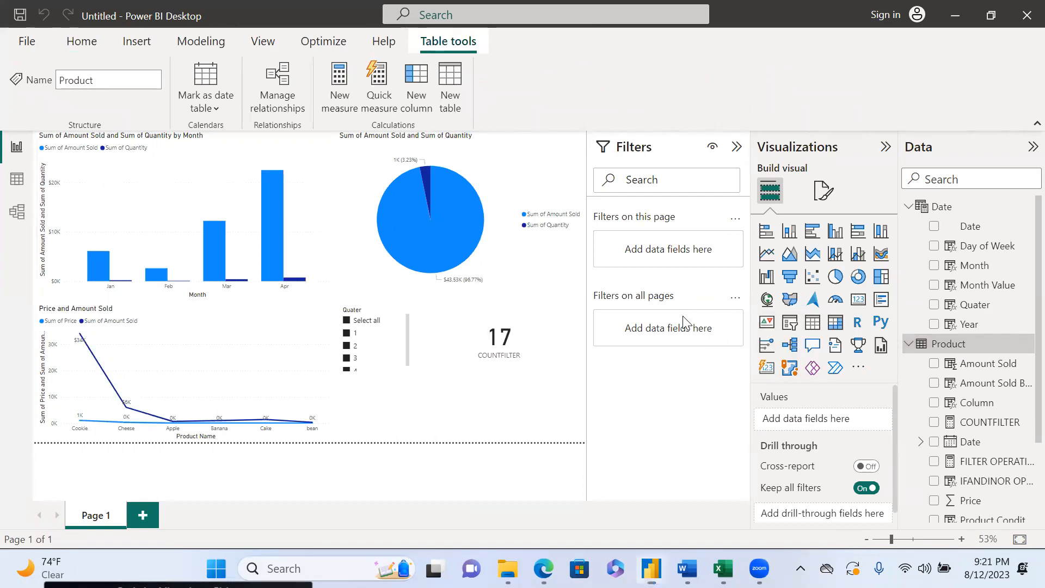
{"action": "left_click", "coordinate": [15, 180]}
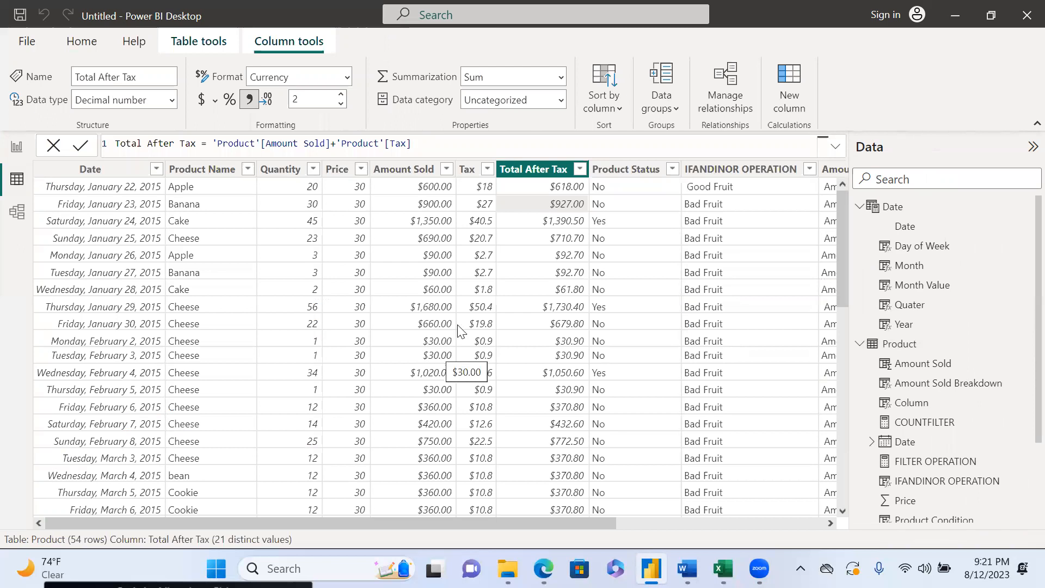
- Examine the Product Status formula and the individual conditions within the IFANDINOR OPERATION formula
{"action": "left_click", "coordinate": [613, 174]}
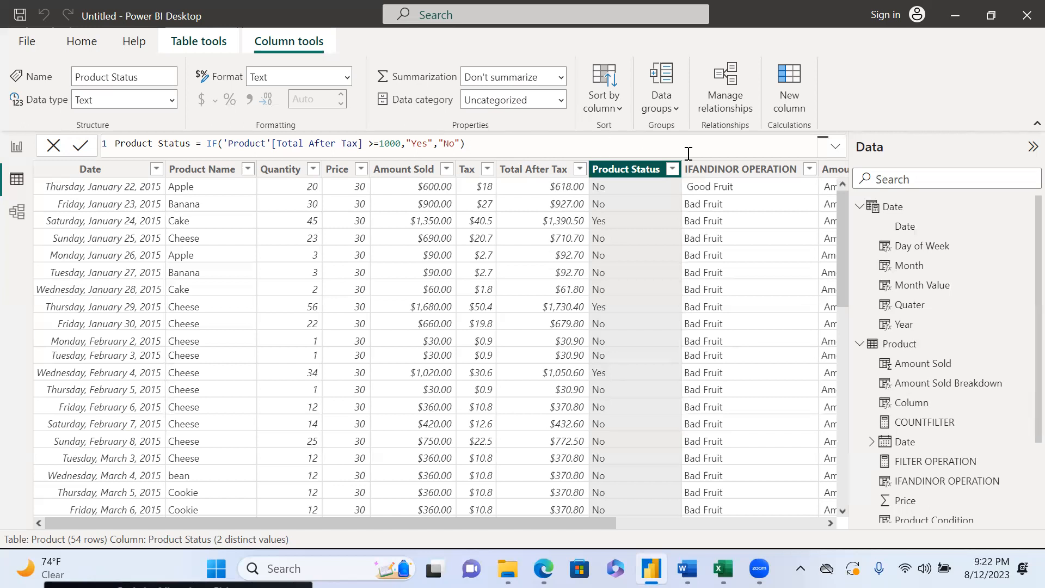
{"action": "left_click", "coordinate": [723, 174]}
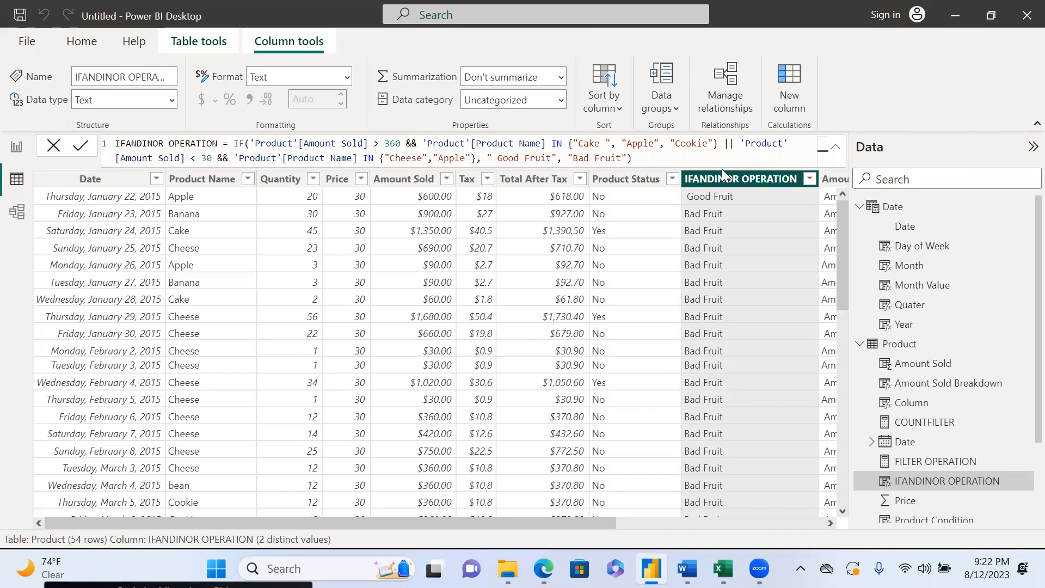
{"action": "left_click", "coordinate": [232, 143]}
{"action": "left_click_drag", "start_coordinate": [233, 143], "coordinate": [403, 143]}
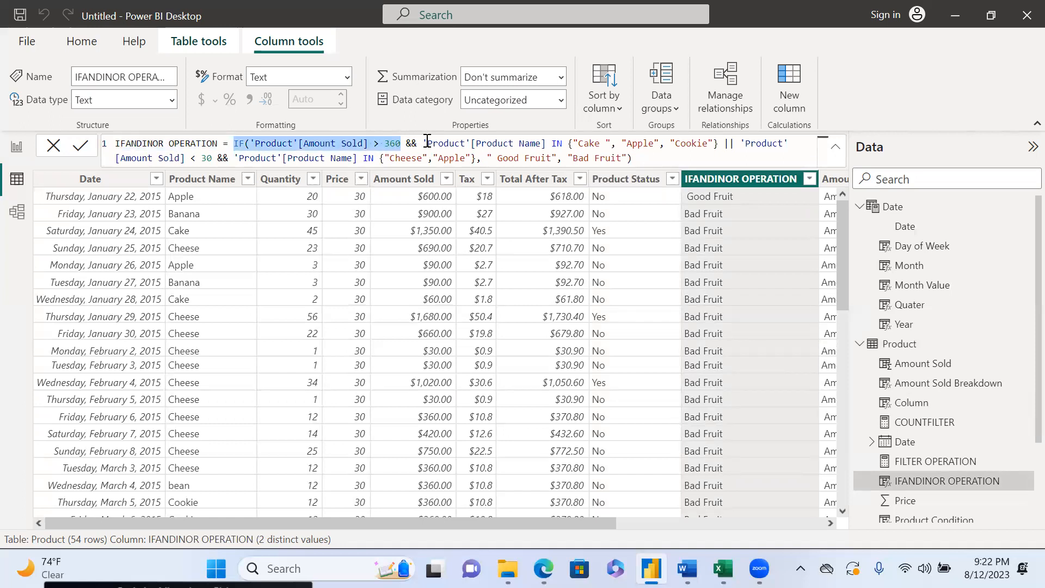
{"action": "left_click_drag", "start_coordinate": [424, 142], "coordinate": [486, 159]}
{"action": "left_click", "coordinate": [741, 144]}
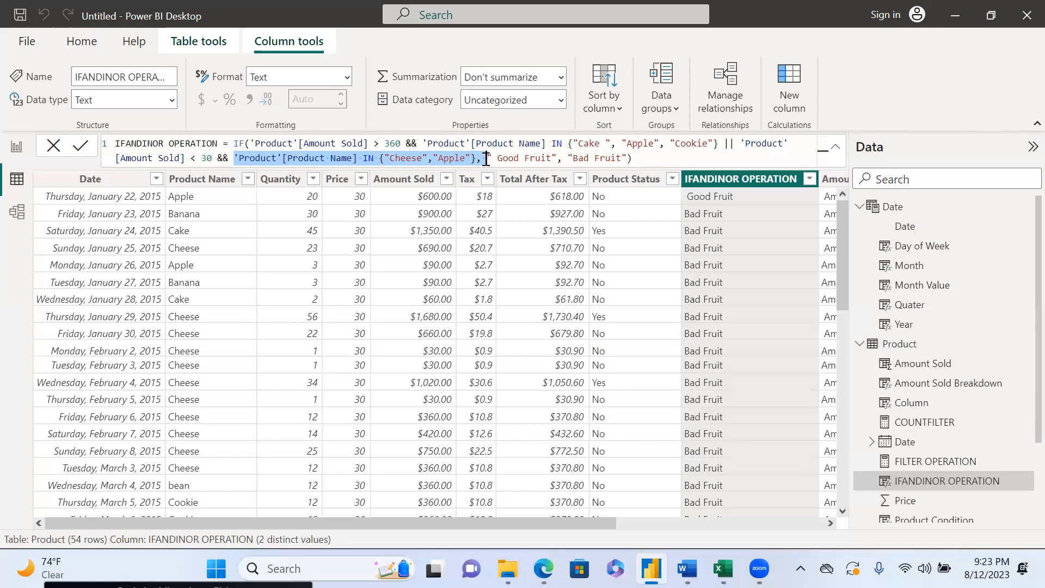
{"action": "left_click", "coordinate": [390, 257]}
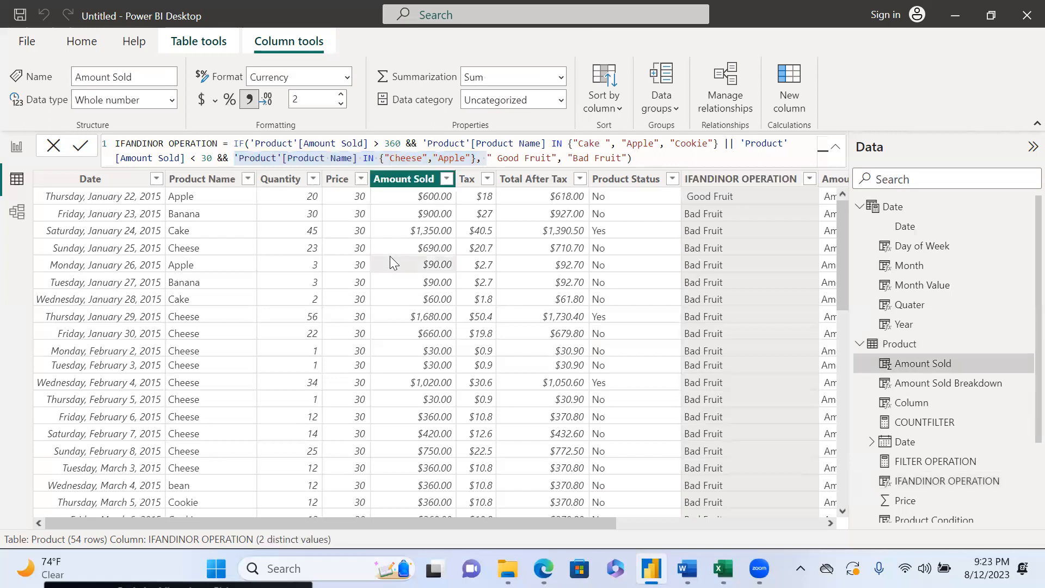
- Reopen the IFANDINOR OPERATION column's formula and highlight the whole expression
{"action": "left_click", "coordinate": [708, 172]}
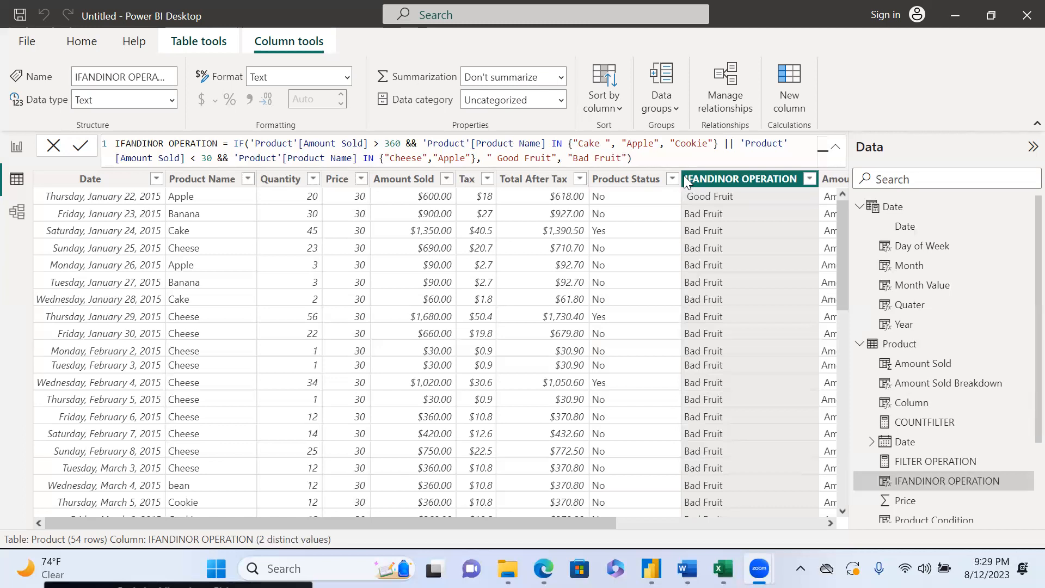
{"action": "left_click", "coordinate": [711, 161]}
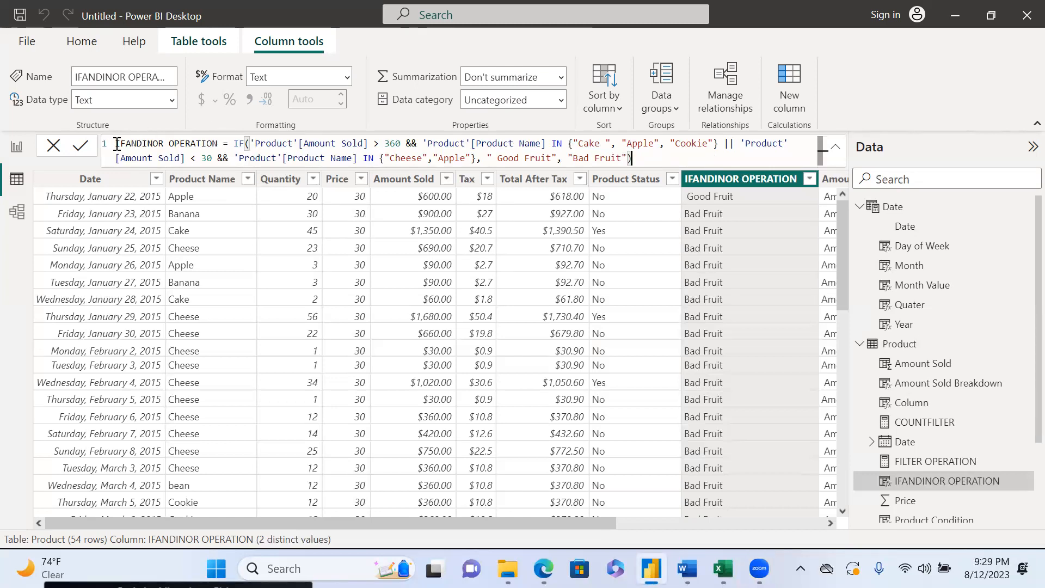
{"action": "left_click_drag", "start_coordinate": [117, 144], "coordinate": [720, 159]}
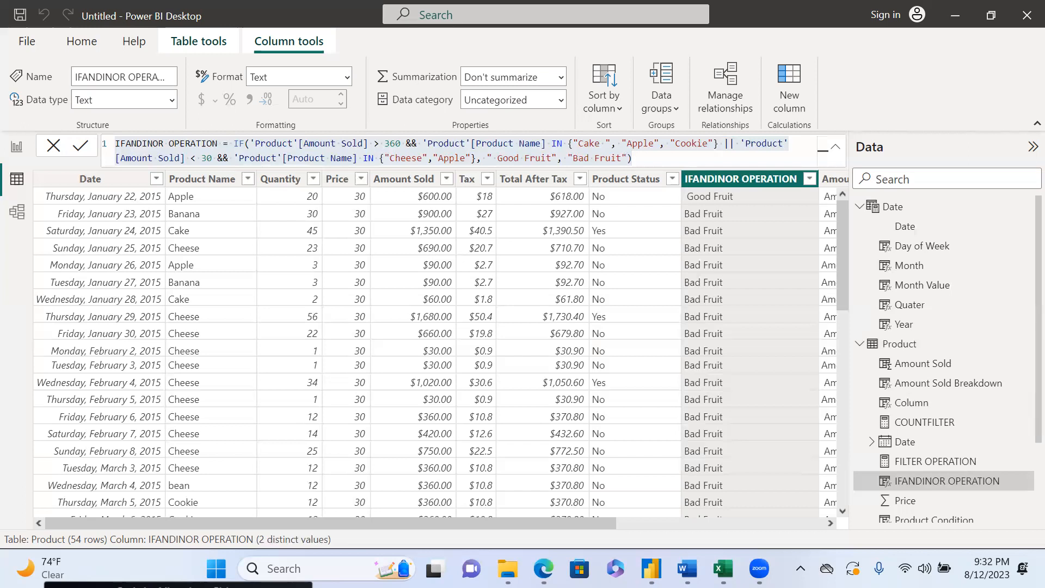
- Open the Amount Sold Breakdown column's formula and highlight its first IF condition and its nested IF condition in turn
{"action": "left_click", "coordinate": [659, 517]}
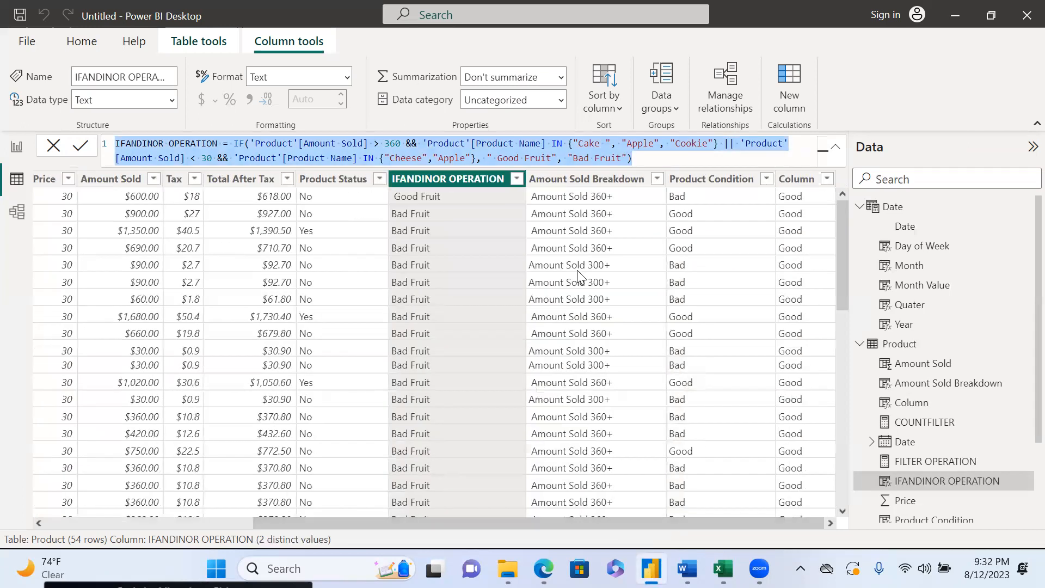
{"action": "left_click", "coordinate": [584, 185]}
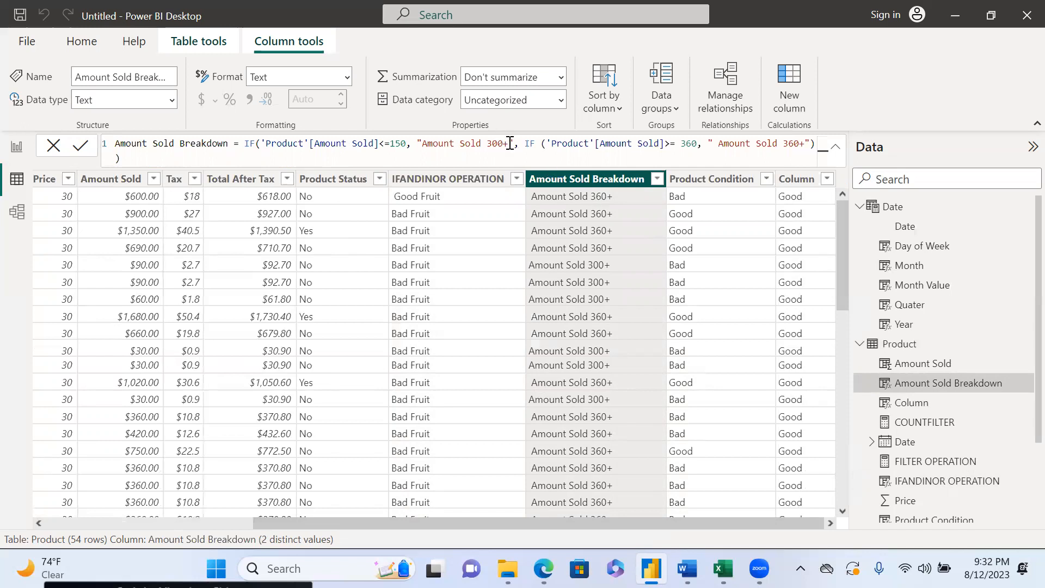
{"action": "left_click_drag", "start_coordinate": [509, 143], "coordinate": [269, 143]}
{"action": "left_click", "coordinate": [459, 160]}
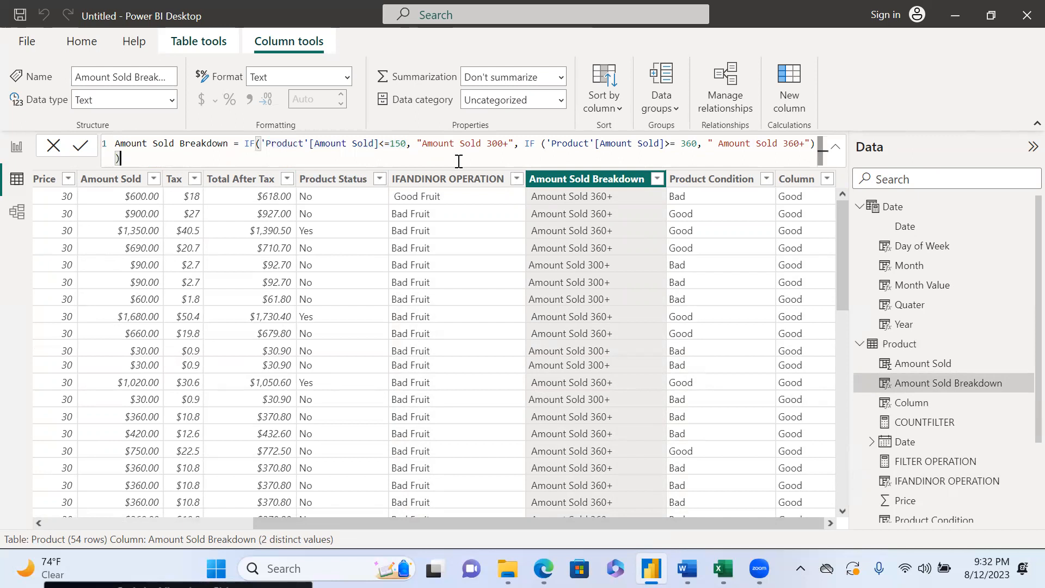
{"action": "left_click_drag", "start_coordinate": [244, 144], "coordinate": [514, 146]}
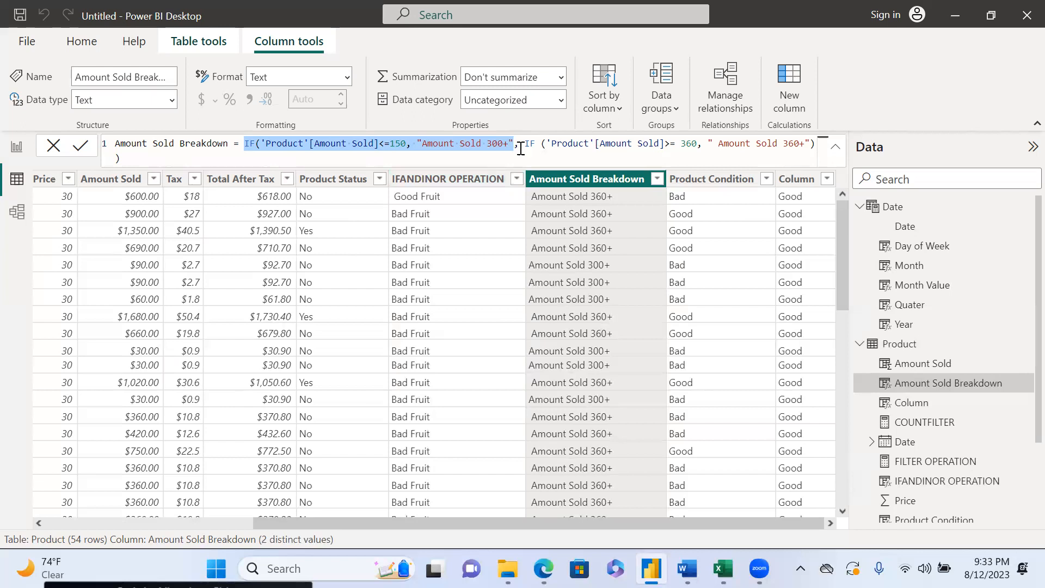
{"action": "left_click_drag", "start_coordinate": [525, 144], "coordinate": [798, 145]}
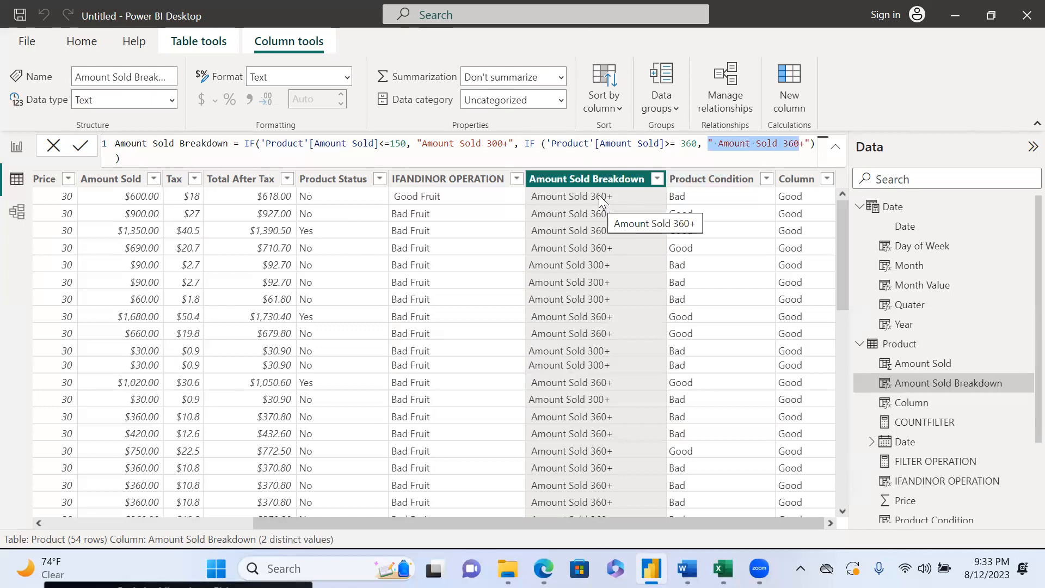
- Check the distinct values in the Amount Sold Breakdown filter list, and highlight the formula's <=150 condition
{"action": "left_click", "coordinate": [657, 180]}
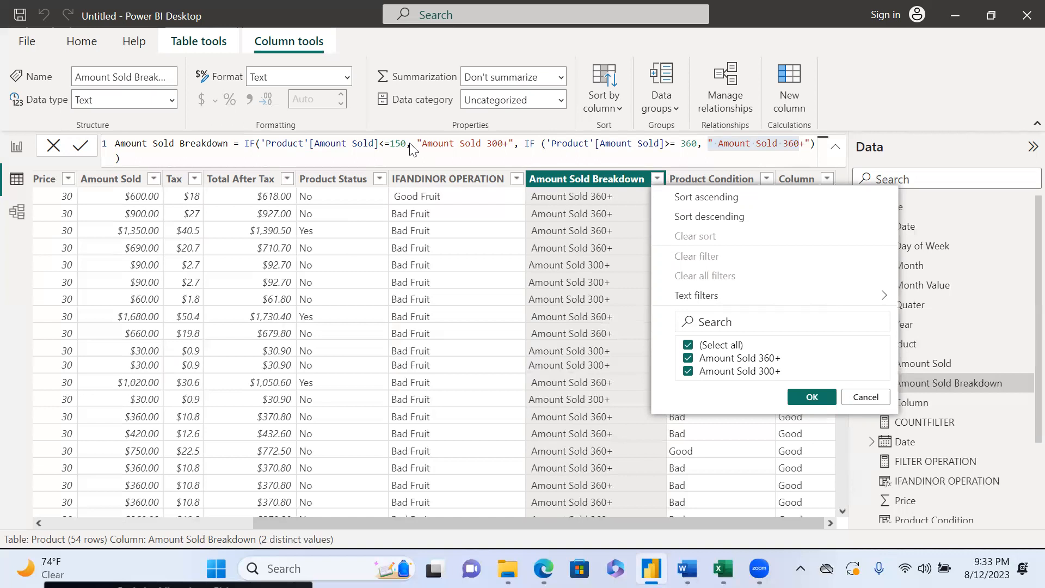
{"action": "left_click", "coordinate": [379, 136]}
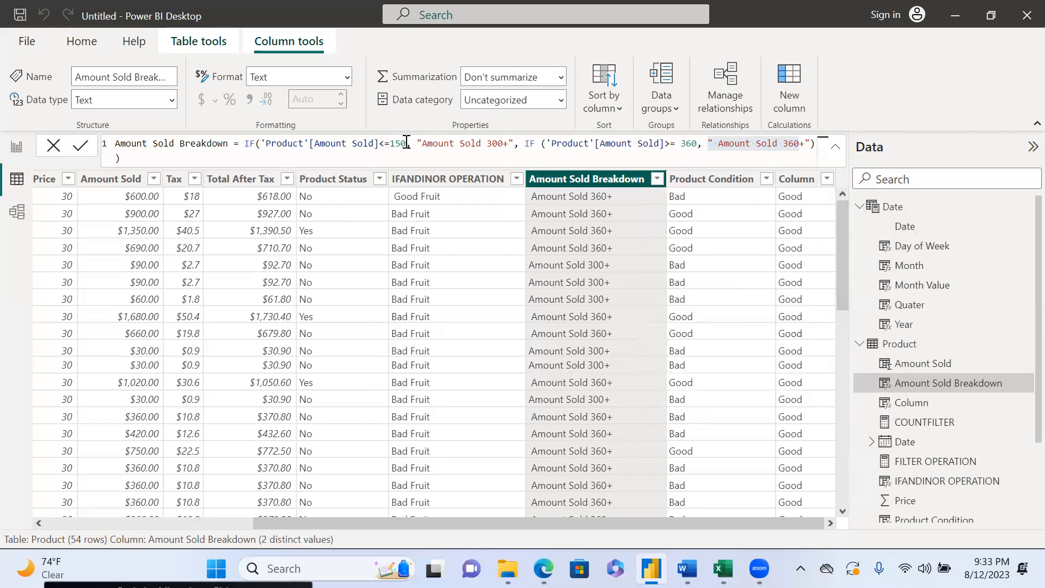
{"action": "left_click_drag", "start_coordinate": [407, 142], "coordinate": [244, 144]}
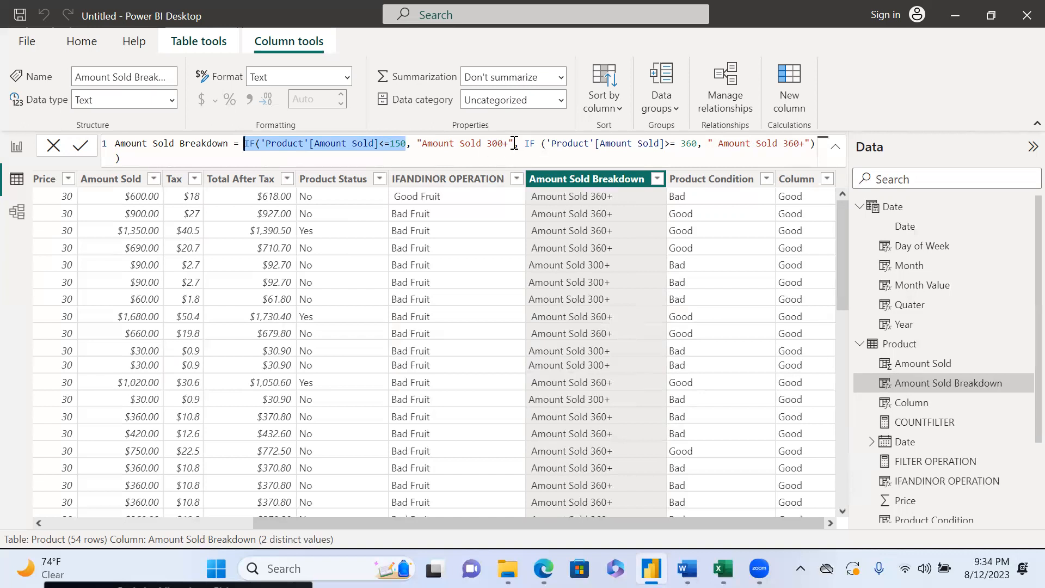
- Replace the "Amount Sold 300+" result text in the Amount Sold Breakdown formula with a first name and apply it
{"action": "left_click_drag", "start_coordinate": [509, 143], "coordinate": [424, 143]}
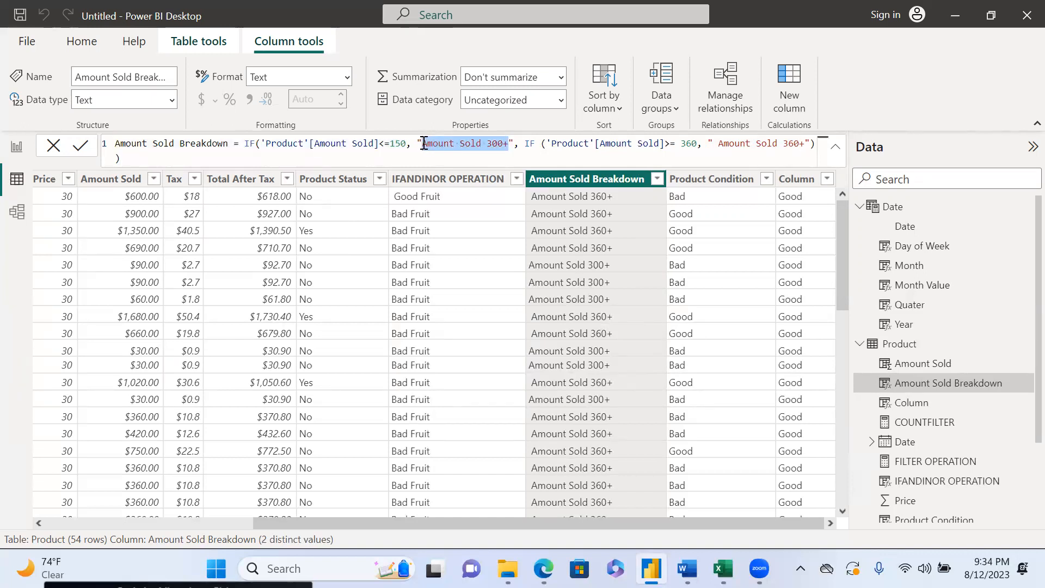
{"action": "type", "text": "Florence"}
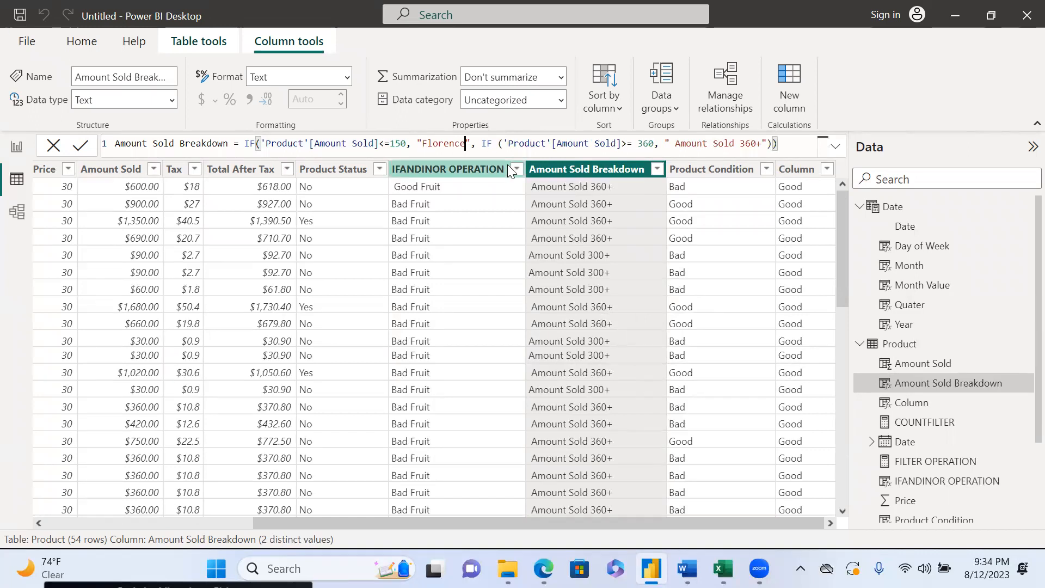
{"action": "left_click", "coordinate": [578, 232]}
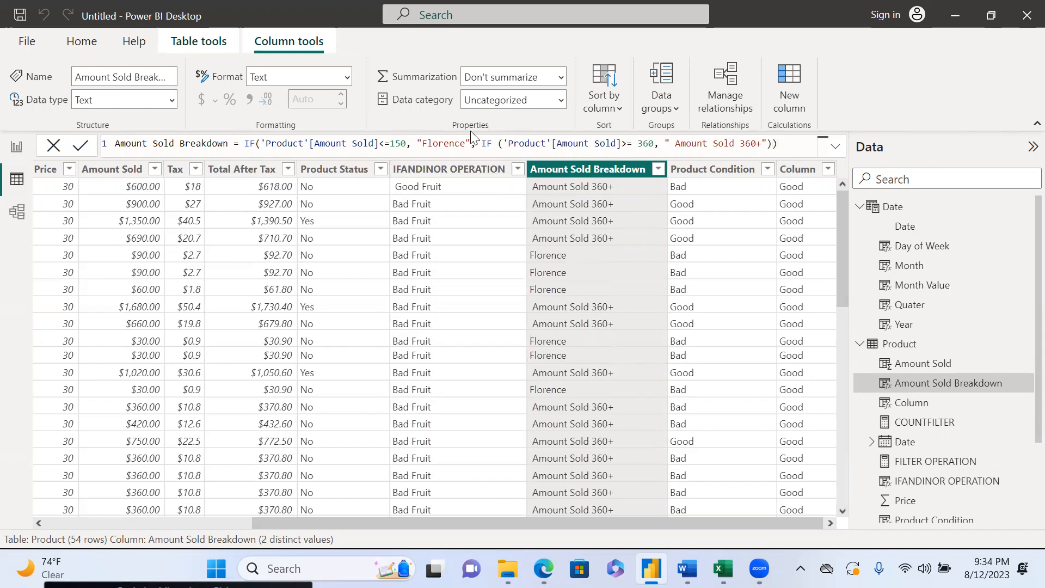
- Change the <=150 result text in the Amount Sold Breakdown formula to "A man from Nigeria" and apply it
{"action": "left_click", "coordinate": [466, 144]}
{"action": "key", "text": "BackSpace"}
{"action": "key", "text": "BackSpace"}
{"action": "key", "text": "BackSpace"}
{"action": "key", "text": "BackSpace"}
{"action": "key", "text": "BackSpace"}
{"action": "key", "text": "BackSpace"}
{"action": "key", "text": "BackSpace"}
{"action": "key", "text": "BackSpace"}
{"action": "type", "text": "A man from Nigeria"}
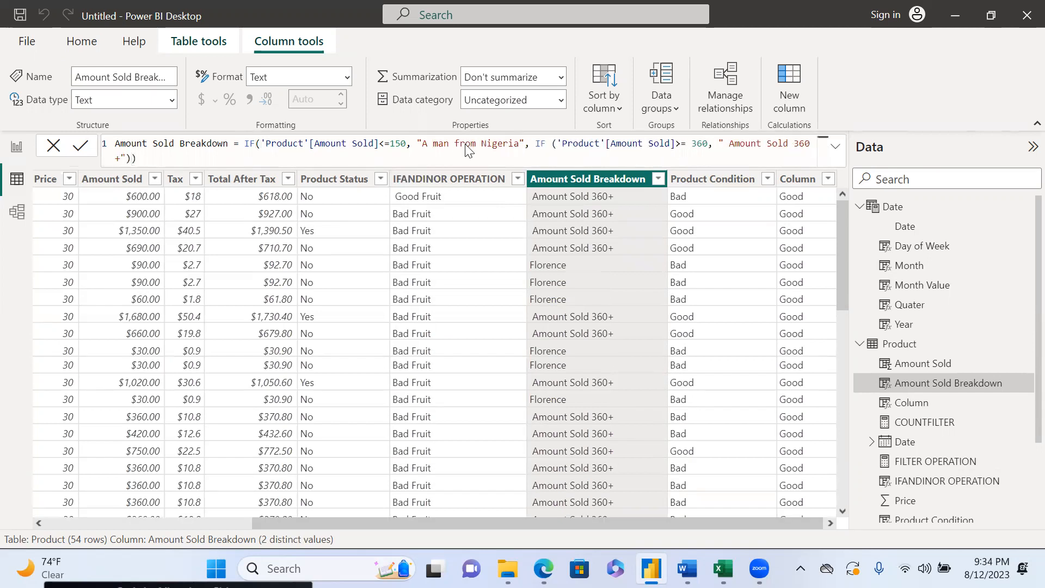
{"action": "key", "text": "Return"}
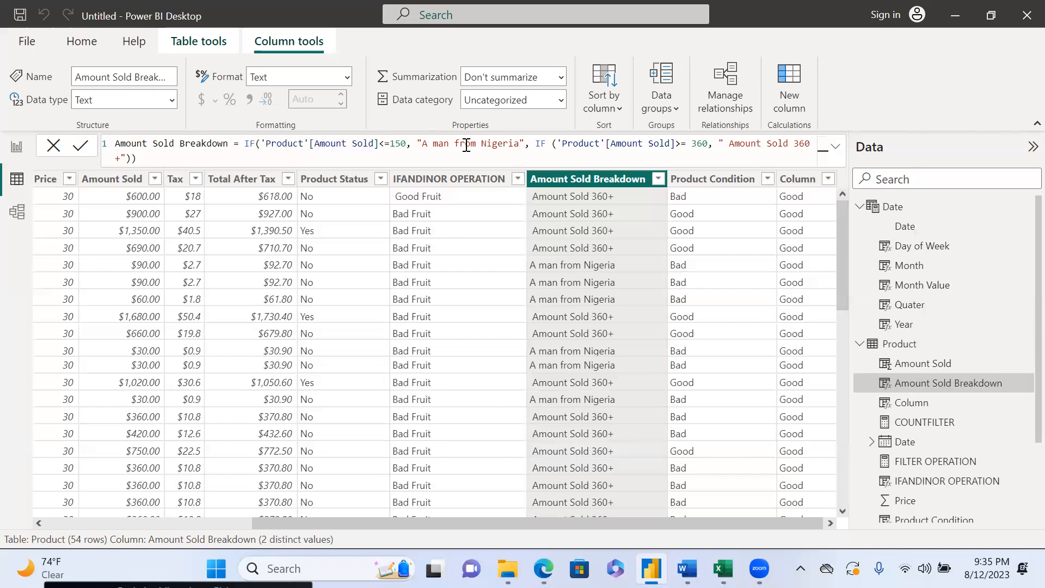
- Replace the <=150 result text in the Amount Sold Breakdown formula with "Amount Sold 300+" and apply it
{"action": "left_click", "coordinate": [524, 144]}
{"action": "key", "text": "BackSpace"}
{"action": "key", "text": "BackSpace"}
{"action": "key", "text": "BackSpace"}
{"action": "key", "text": "BackSpace"}
{"action": "key", "text": "BackSpace"}
{"action": "key", "text": "BackSpace"}
{"action": "key", "text": "BackSpace"}
{"action": "key", "text": "BackSpace"}
{"action": "key", "text": "BackSpace"}
{"action": "key", "text": "BackSpace"}
{"action": "key", "text": "BackSpace"}
{"action": "key", "text": "BackSpace"}
{"action": "key", "text": "BackSpace"}
{"action": "key", "text": "BackSpace"}
{"action": "key", "text": "BackSpace"}
{"action": "key", "text": "BackSpace"}
{"action": "key", "text": "BackSpace"}
{"action": "key", "text": "BackSpace"}
{"action": "key", "text": "BackSpace"}
{"action": "key", "text": "BackSpace"}
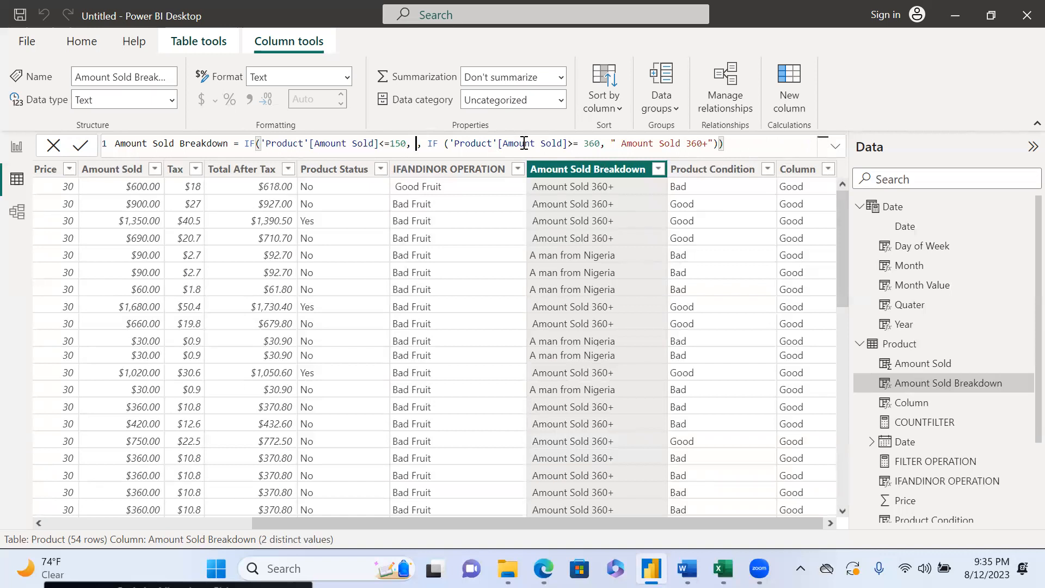
{"action": "type", "text": "\""}
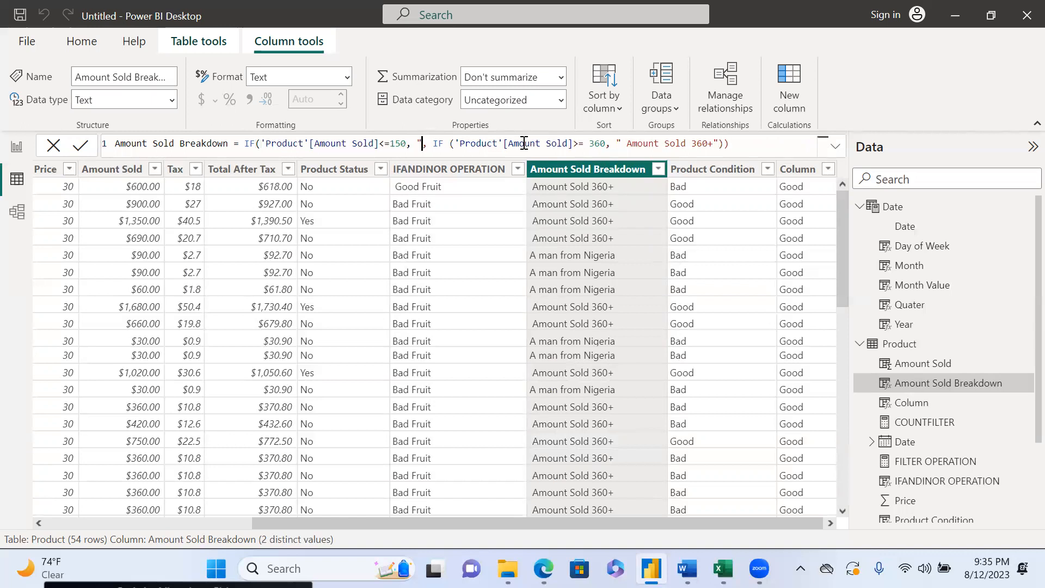
{"action": "type", "text": "Amount S"}
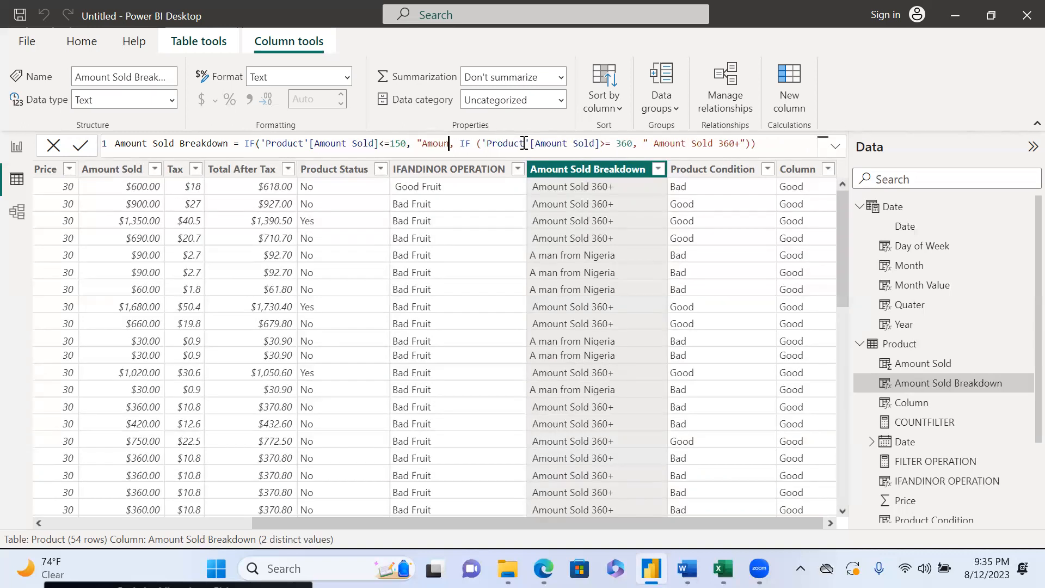
{"action": "type", "text": "old 30"}
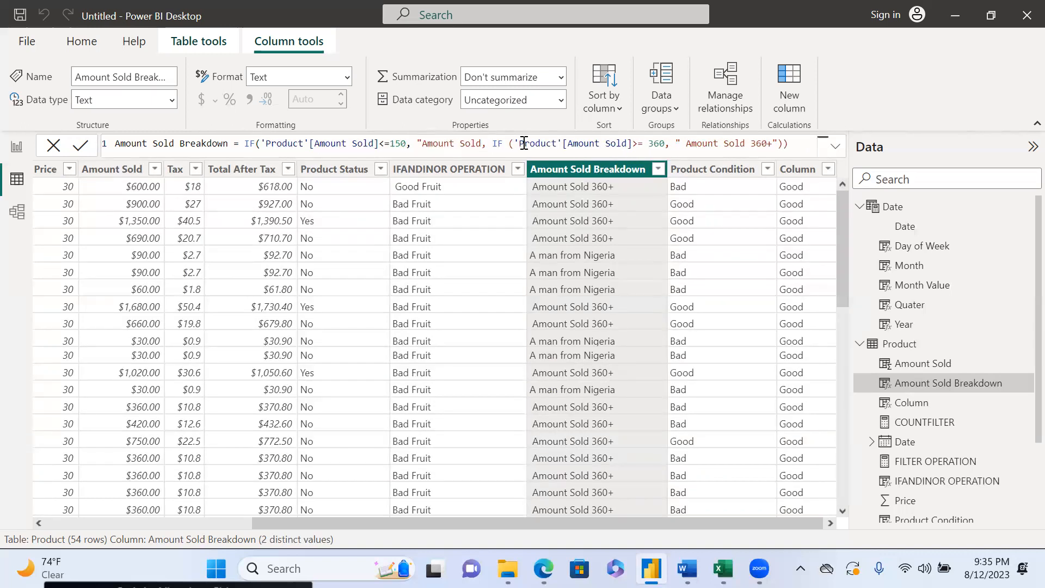
{"action": "type", "text": "0"}
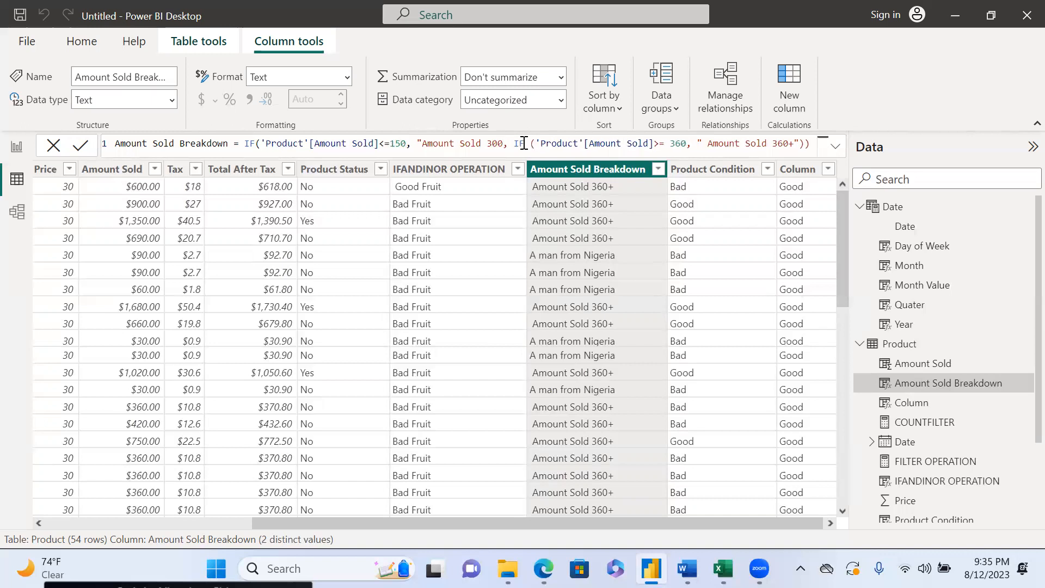
{"action": "type", "text": "+"}
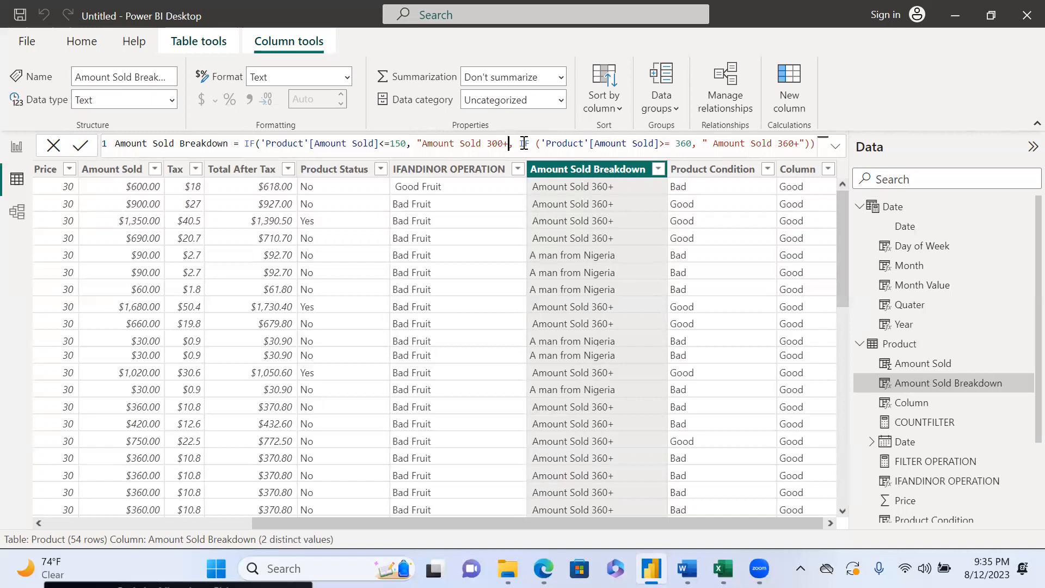
{"action": "type", "text": "\""}
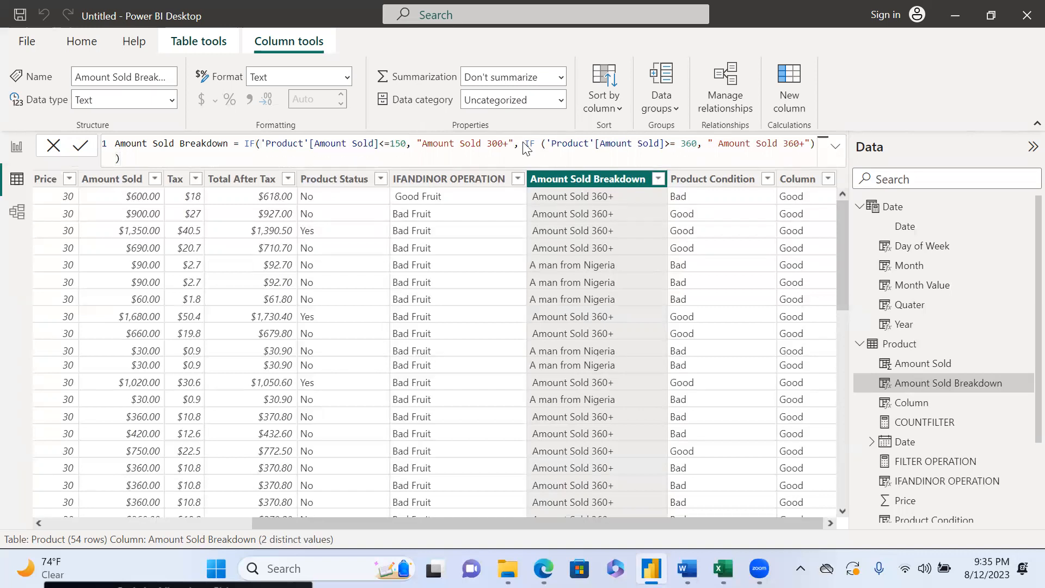
{"action": "key", "text": "Return"}
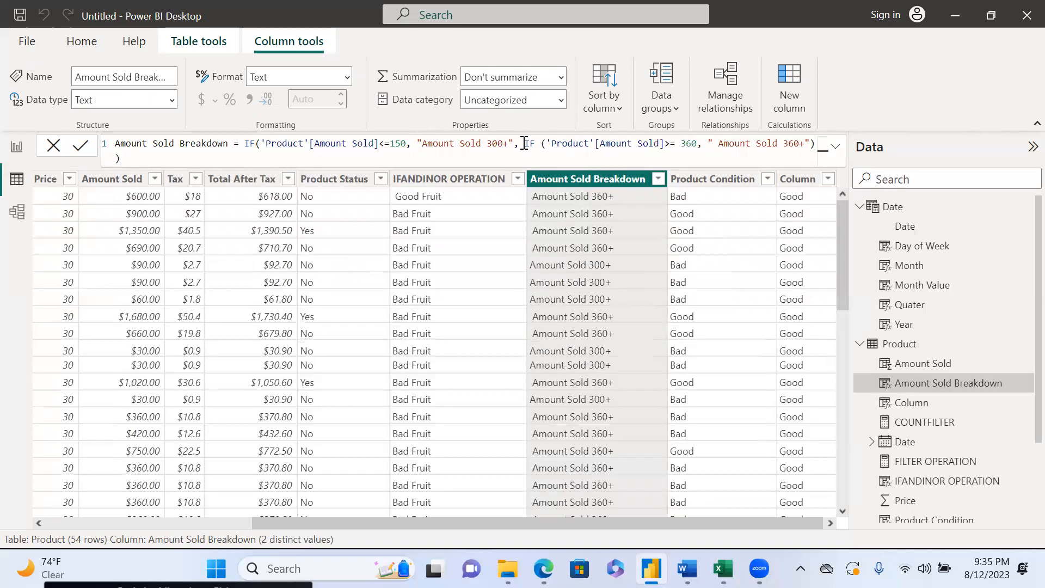
- Review the Product Condition formula, and highlight the && and || operators in the formula of the column named Column
{"action": "left_click", "coordinate": [690, 178]}
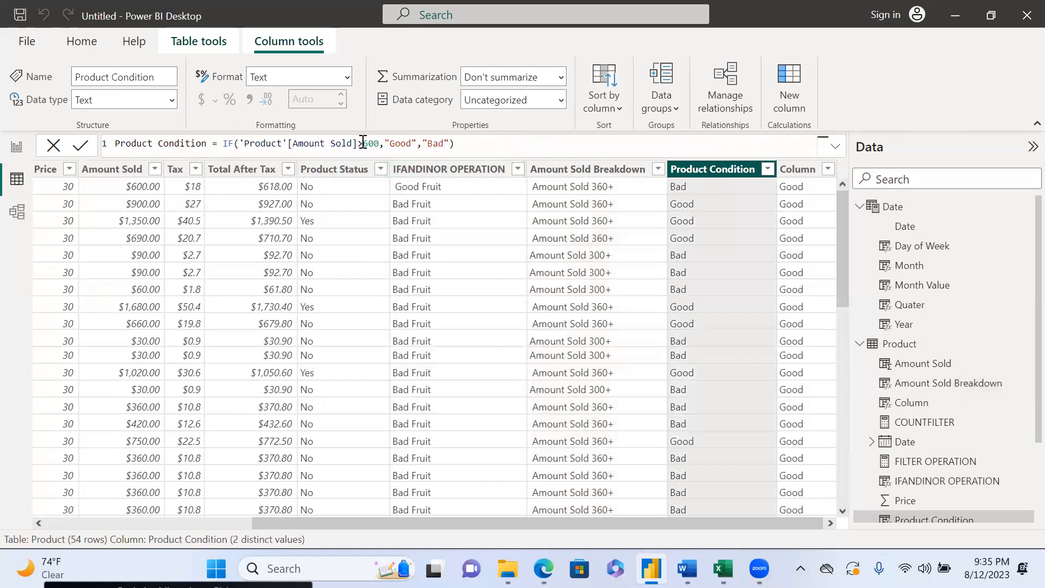
{"action": "left_click", "coordinate": [799, 169]}
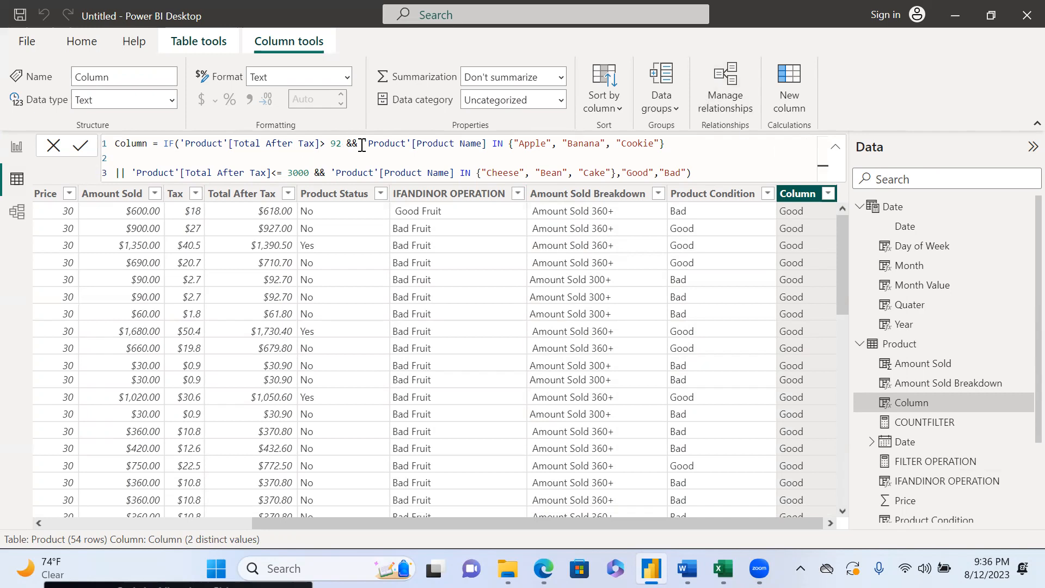
{"action": "left_click_drag", "start_coordinate": [362, 146], "coordinate": [347, 146]}
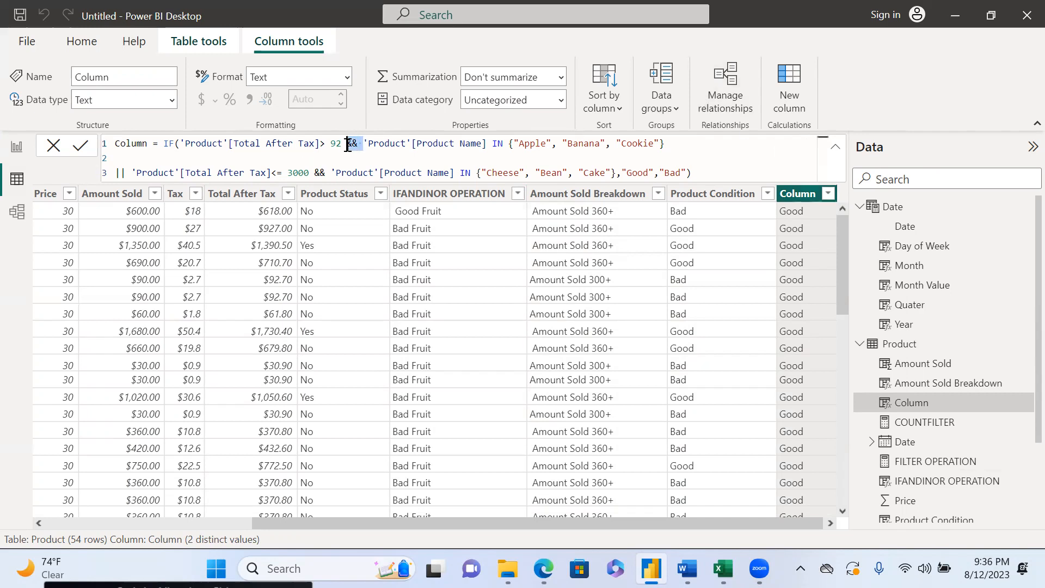
{"action": "left_click_drag", "start_coordinate": [503, 145], "coordinate": [492, 145]}
{"action": "left_click", "coordinate": [125, 172]}
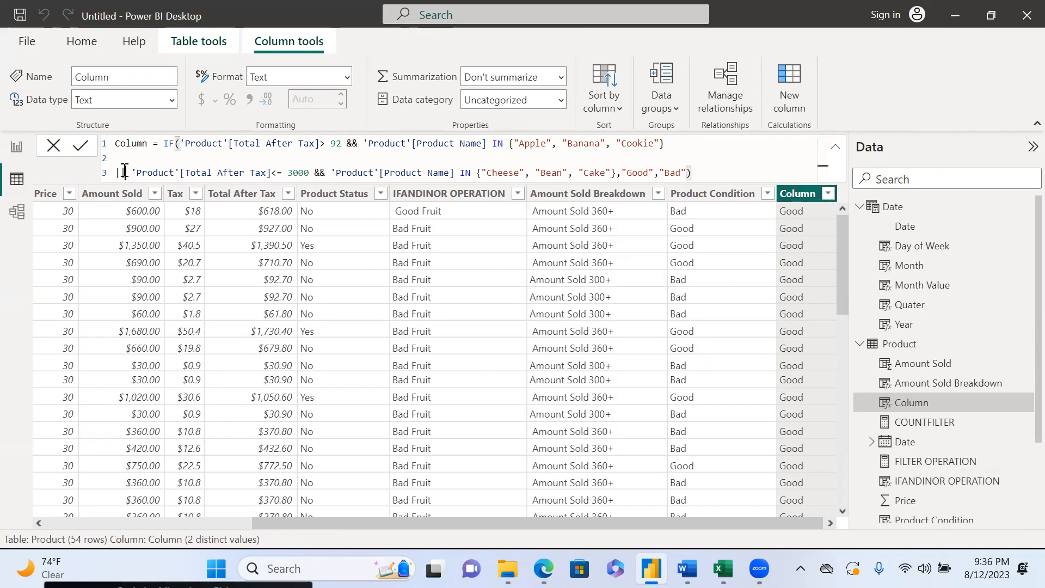
{"action": "left_click_drag", "start_coordinate": [125, 173], "coordinate": [112, 174]}
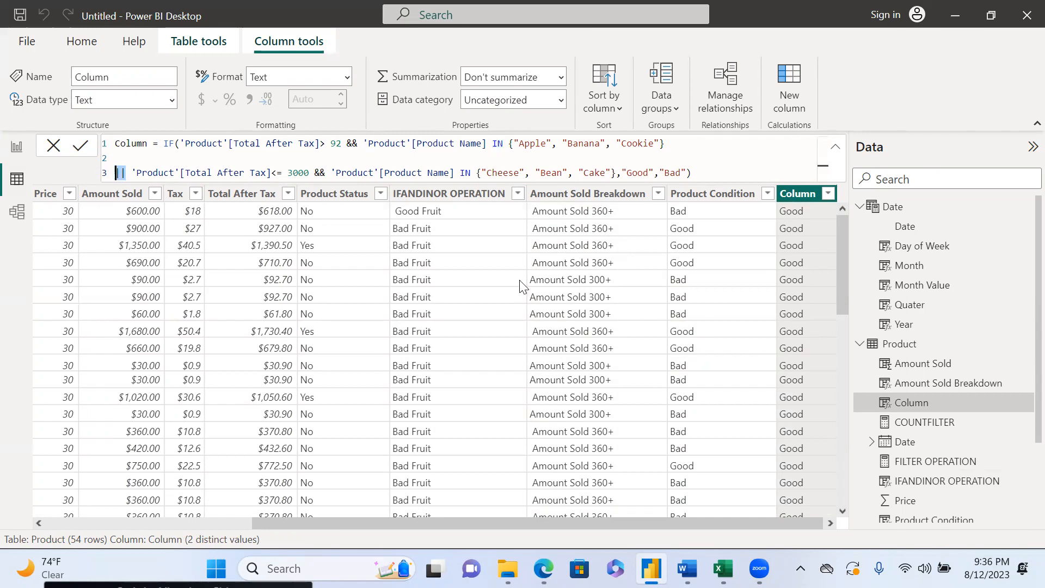
- Open the COUNTFILTER measure's formula and highlight its [IFANDINOR OPERATION] reference and the expression following COUNT
{"action": "left_click", "coordinate": [948, 427]}
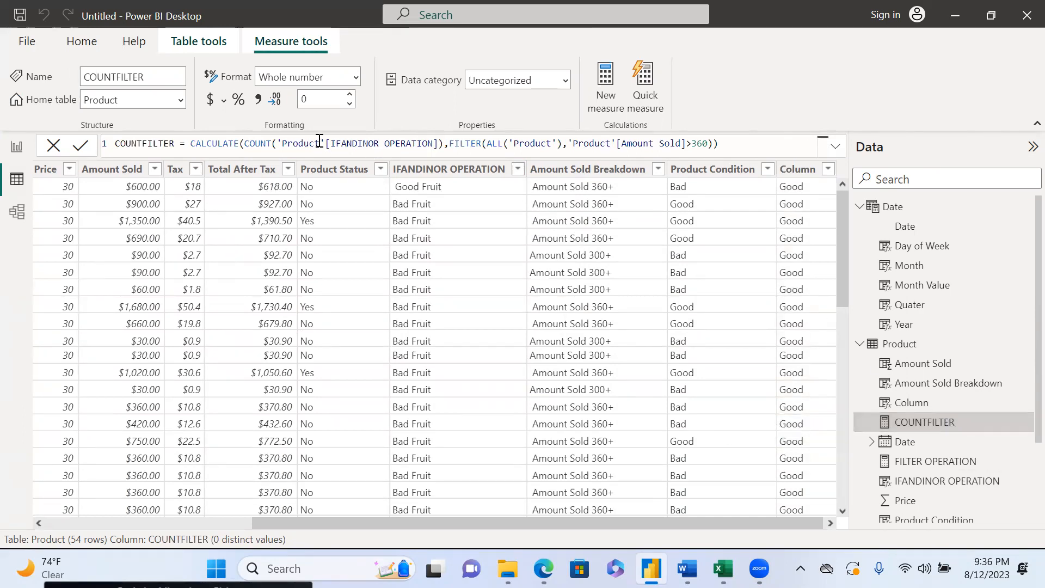
{"action": "left_click_drag", "start_coordinate": [443, 143], "coordinate": [326, 144]}
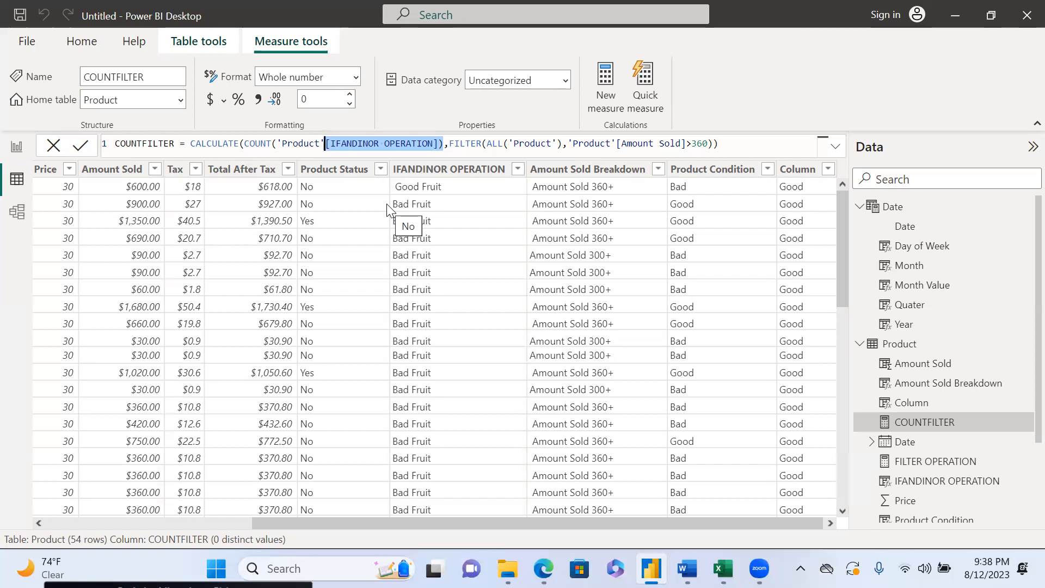
{"action": "left_click", "coordinate": [725, 143]}
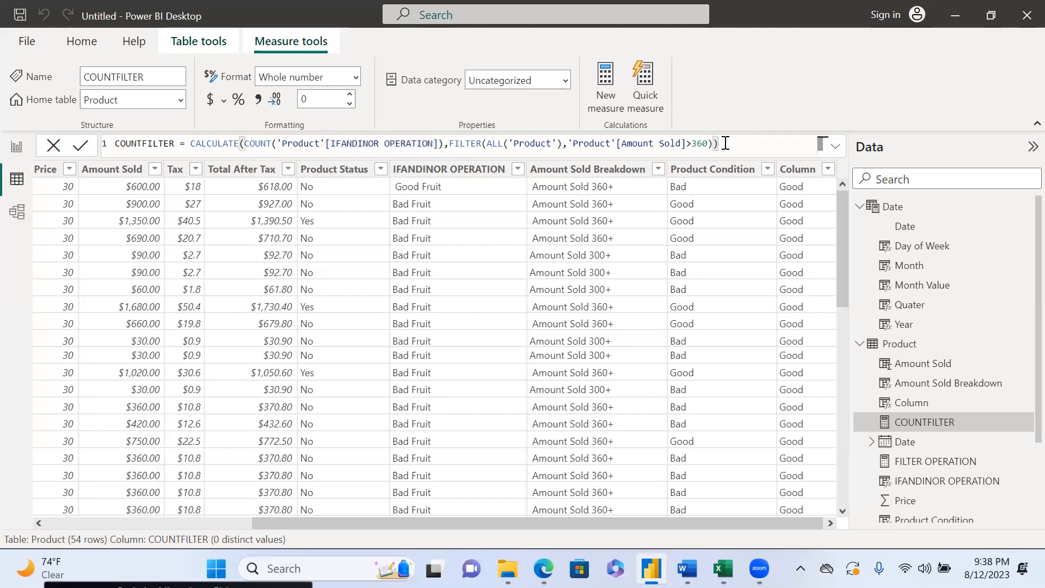
{"action": "left_click_drag", "start_coordinate": [627, 151], "coordinate": [271, 144]}
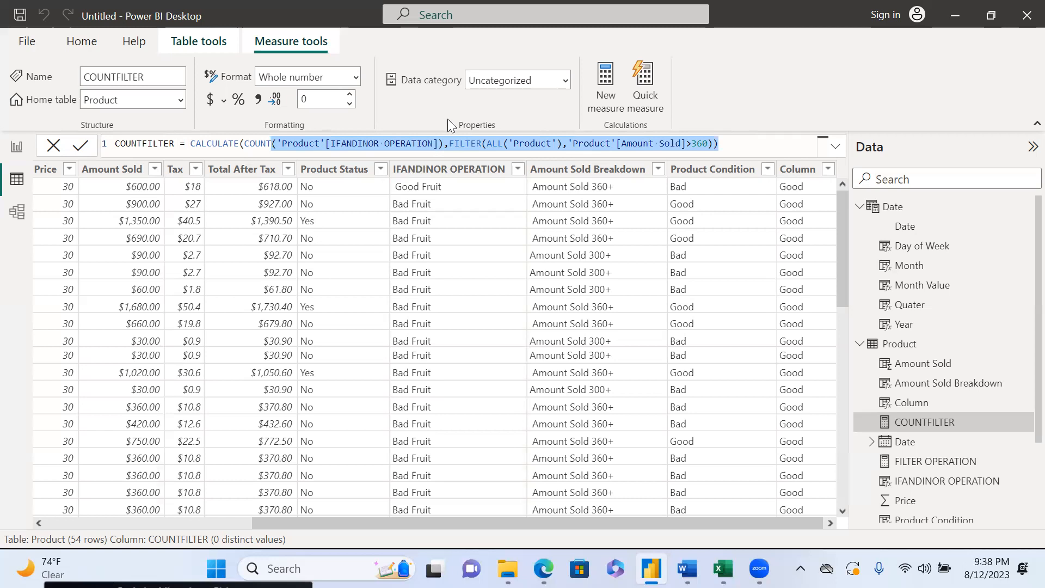
{"action": "left_click", "coordinate": [759, 146]}
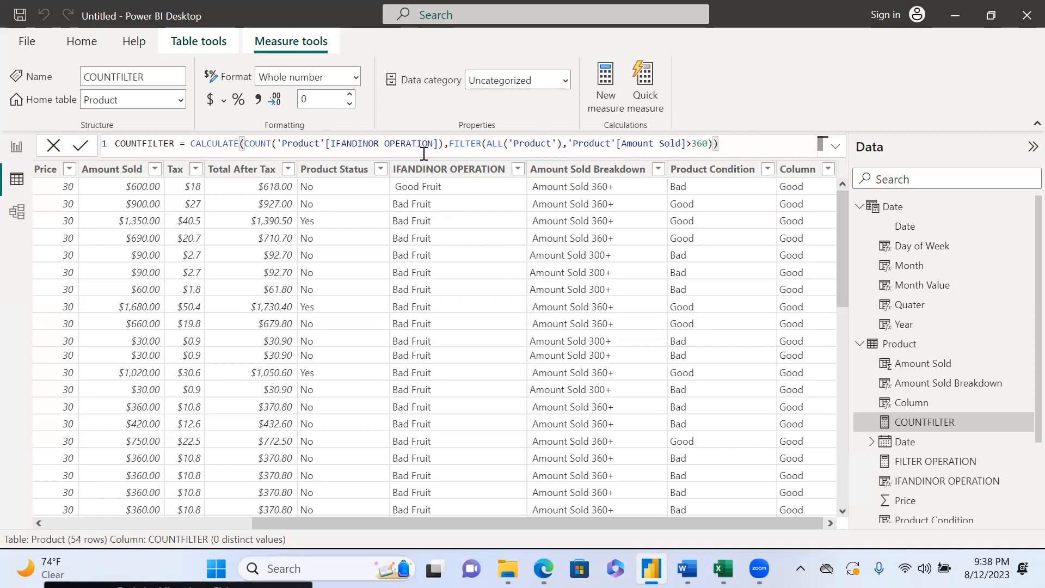
- Highlight the Amount Sold>360 condition, the FILTER(ALL('Product') part and the whole FILTER expression in the COUNTFILTER formula in turn
{"action": "left_click", "coordinate": [238, 147]}
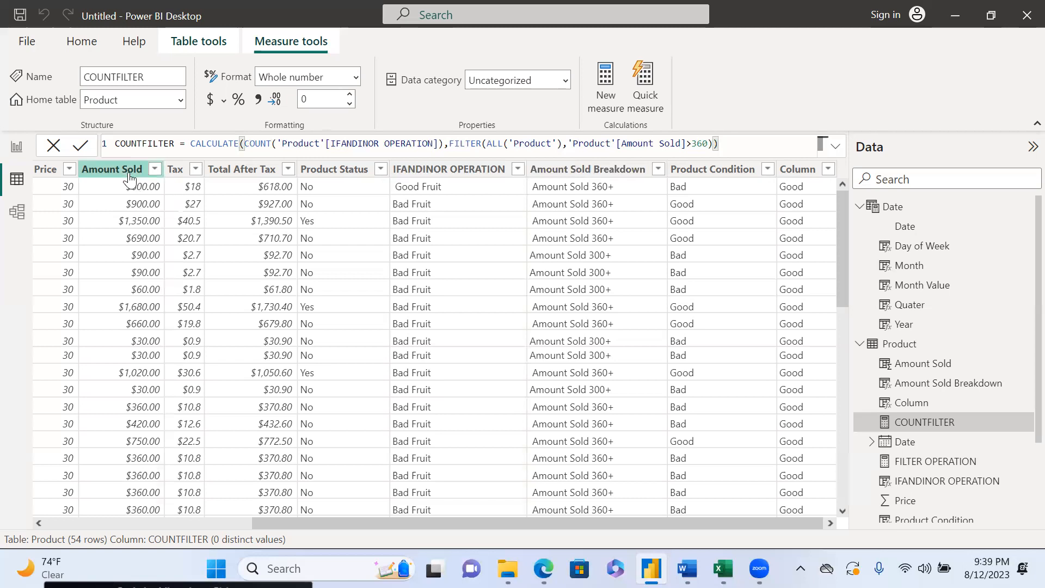
{"action": "left_click", "coordinate": [699, 144]}
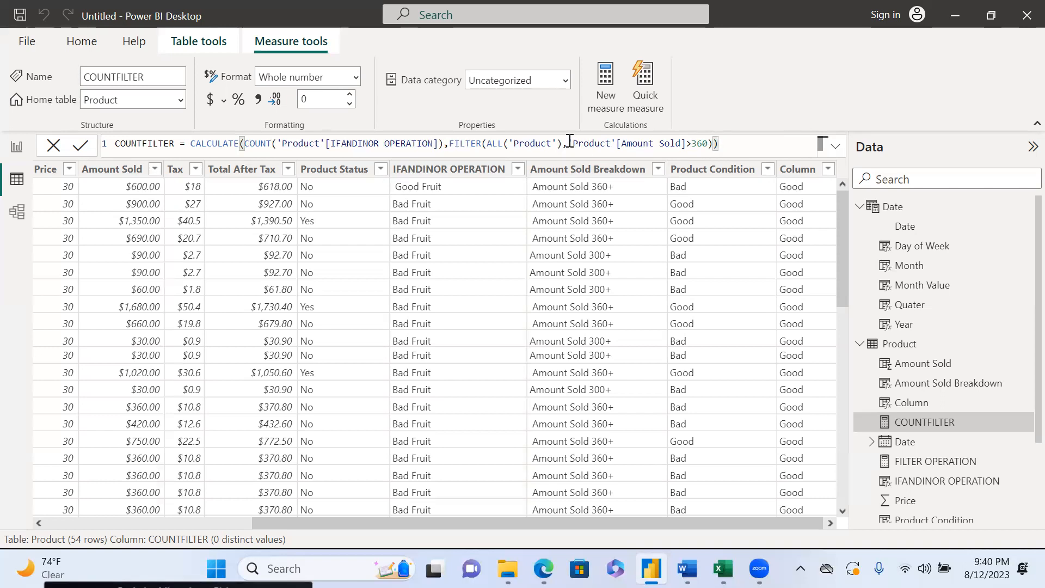
{"action": "left_click_drag", "start_coordinate": [568, 144], "coordinate": [714, 144]}
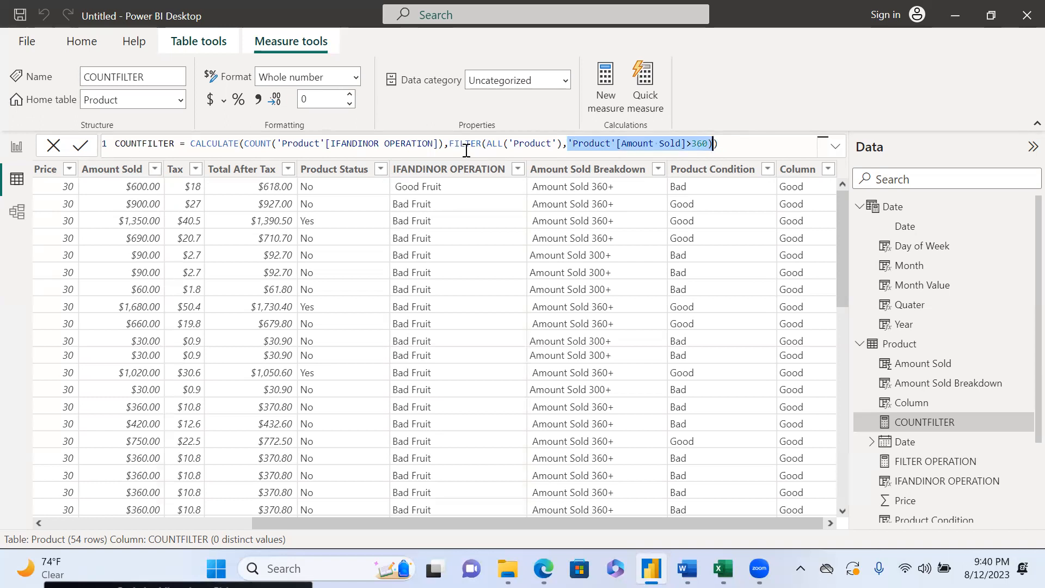
{"action": "left_click_drag", "start_coordinate": [445, 144], "coordinate": [573, 145]}
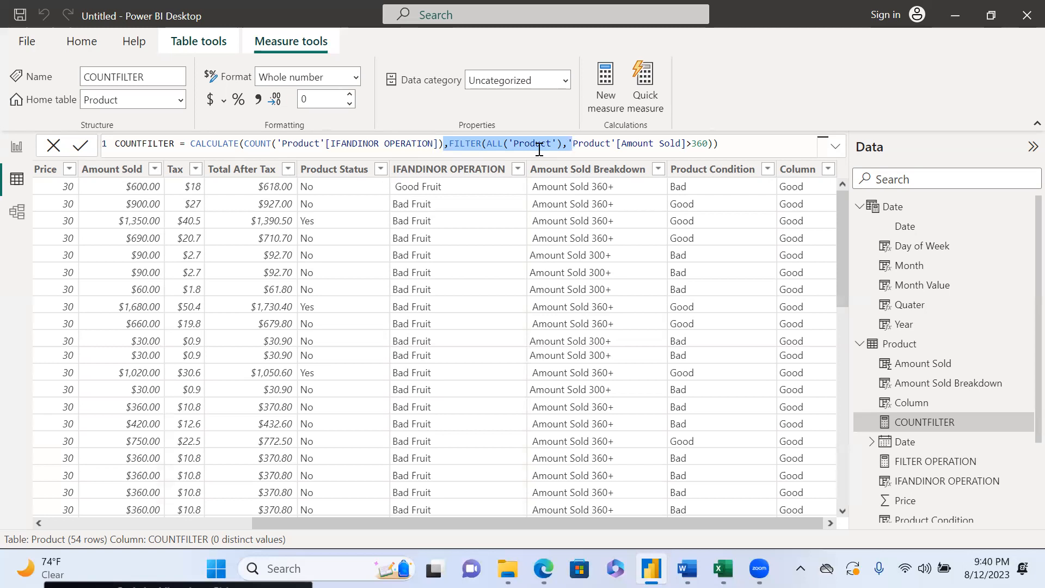
{"action": "left_click", "coordinate": [752, 148]}
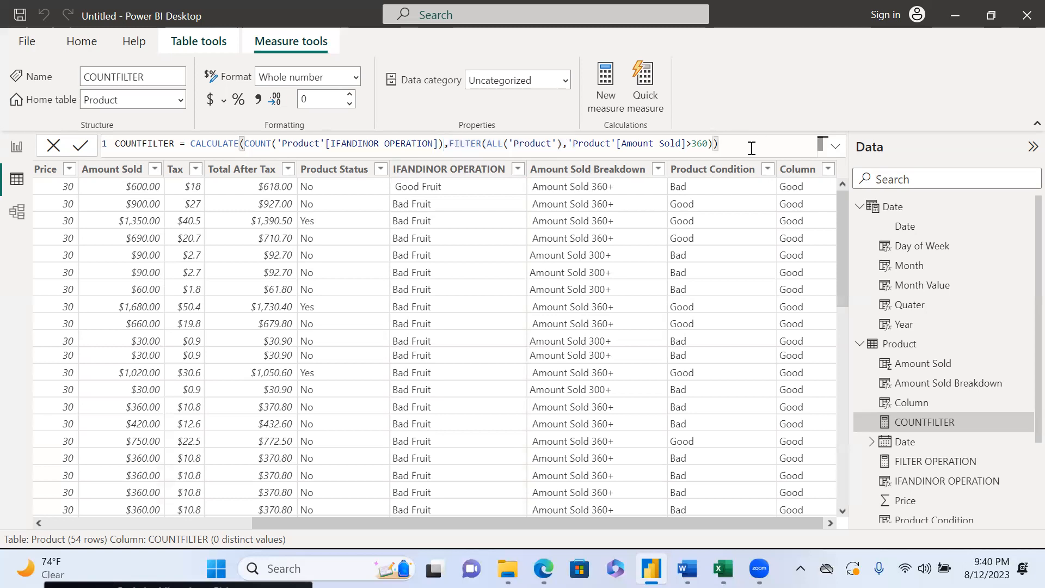
{"action": "left_click_drag", "start_coordinate": [720, 144], "coordinate": [453, 148]}
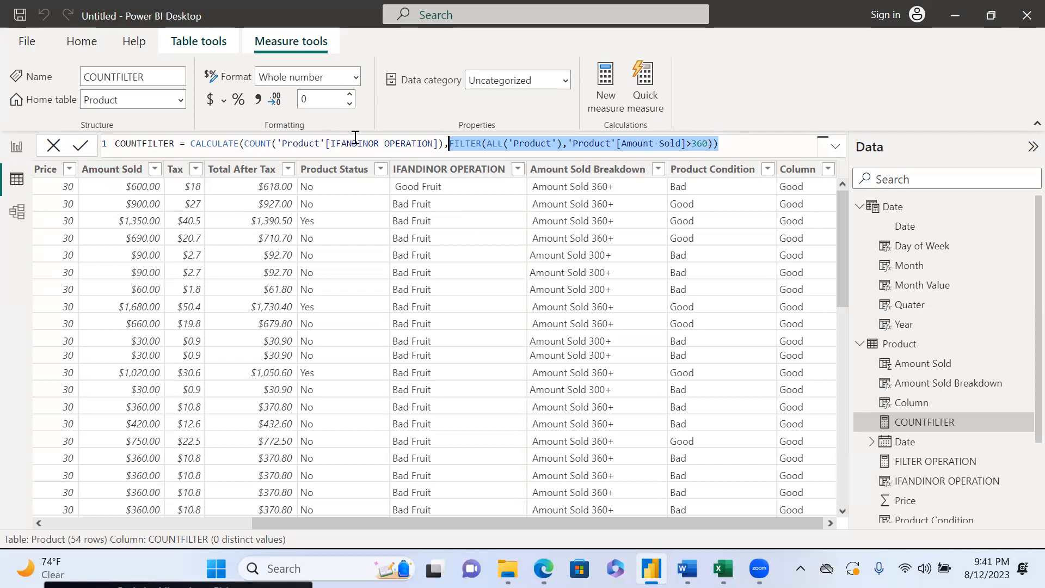
- Review the formulas of IFANDINOR OPERATION, Product Condition and Column in turn, and return to the COUNTFILTER measure's formula
{"action": "left_click", "coordinate": [457, 174]}
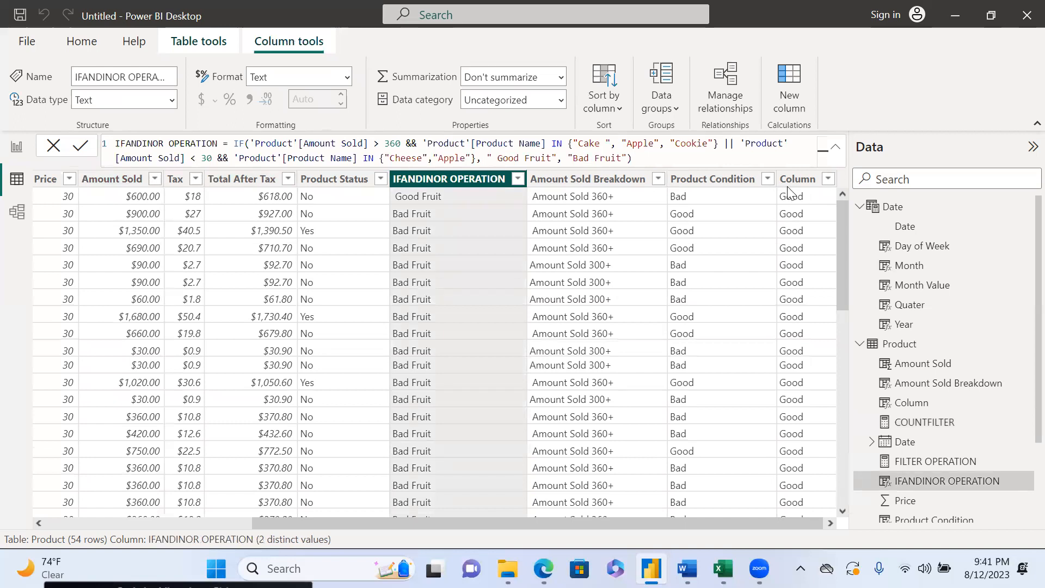
{"action": "left_click", "coordinate": [702, 183]}
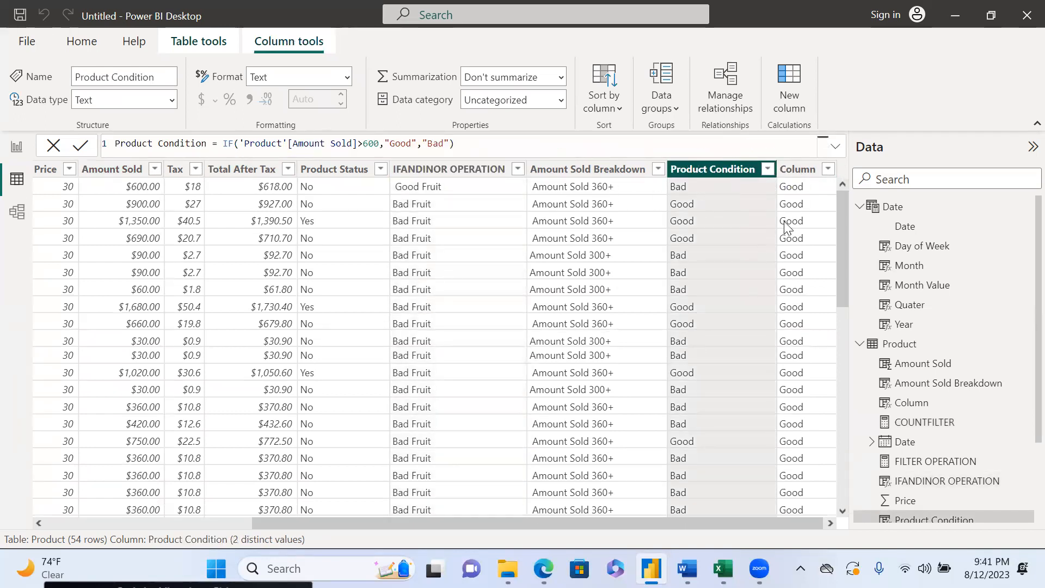
{"action": "left_click", "coordinate": [796, 170]}
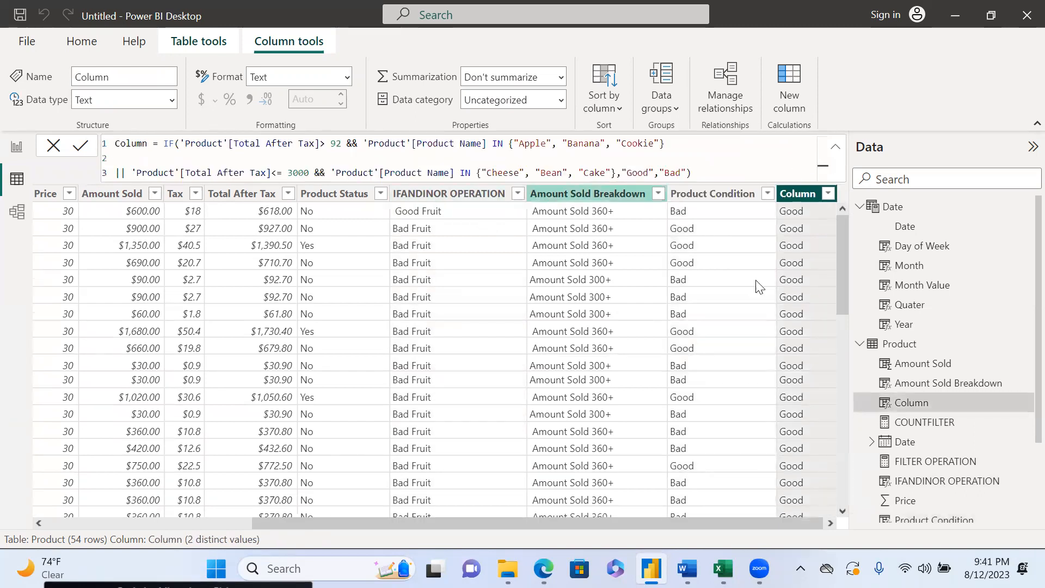
{"action": "left_click", "coordinate": [925, 422]}
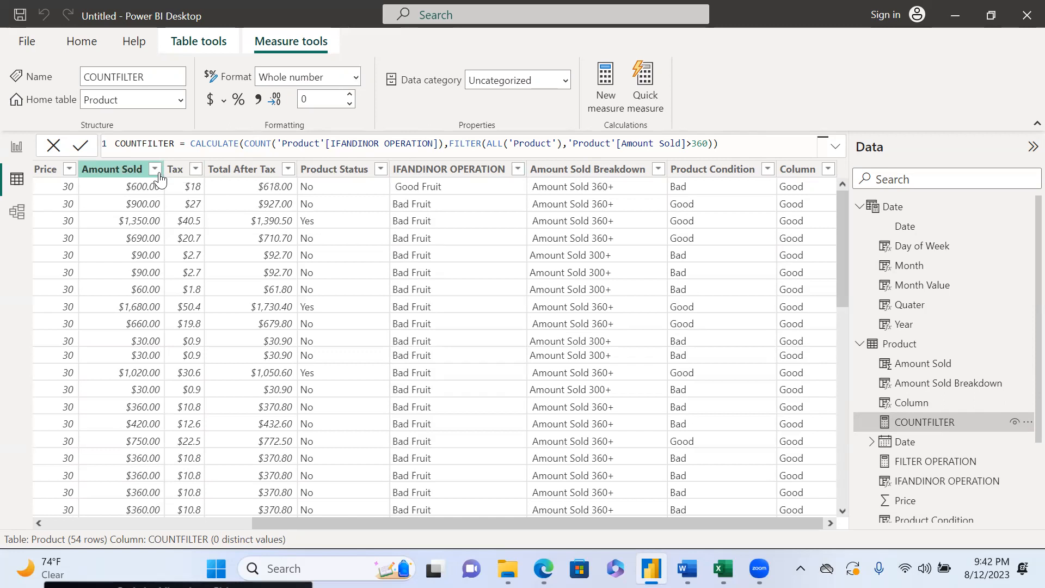
- Delete the COUNTFILTER card from Page 1 of the report
{"action": "left_click", "coordinate": [17, 148]}
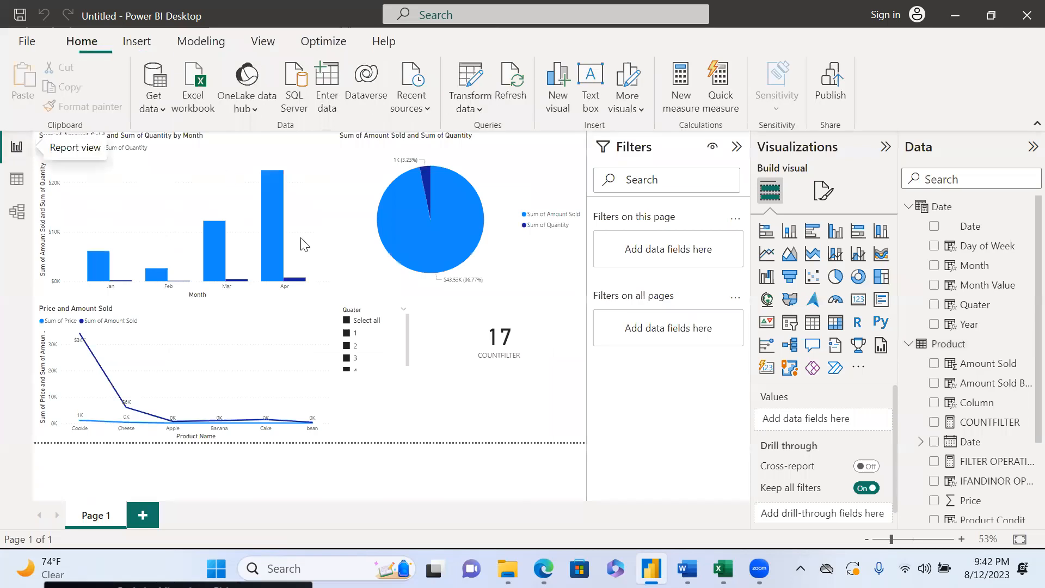
{"action": "left_click", "coordinate": [514, 358]}
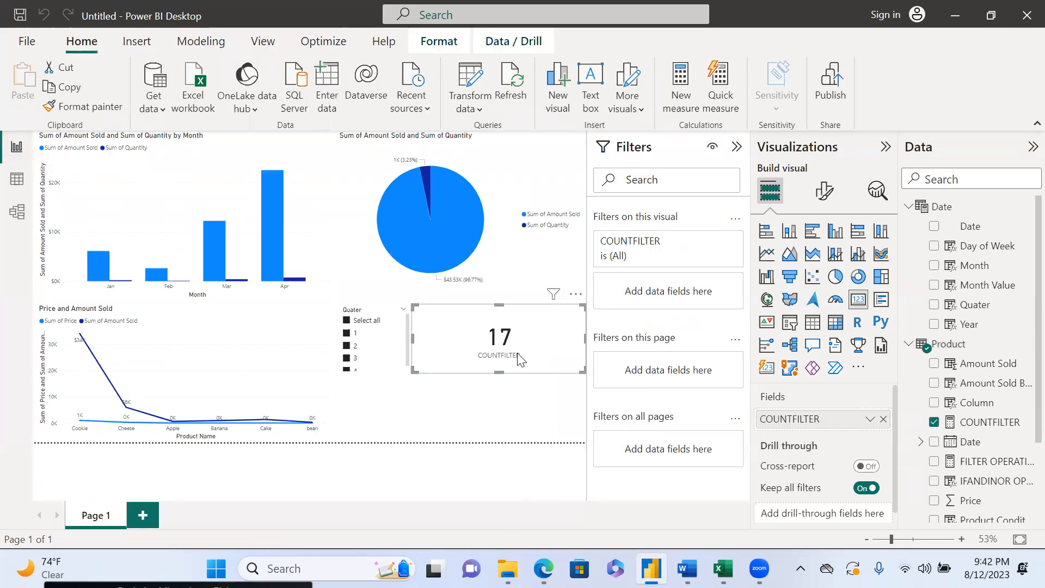
{"action": "key", "text": "Delete"}
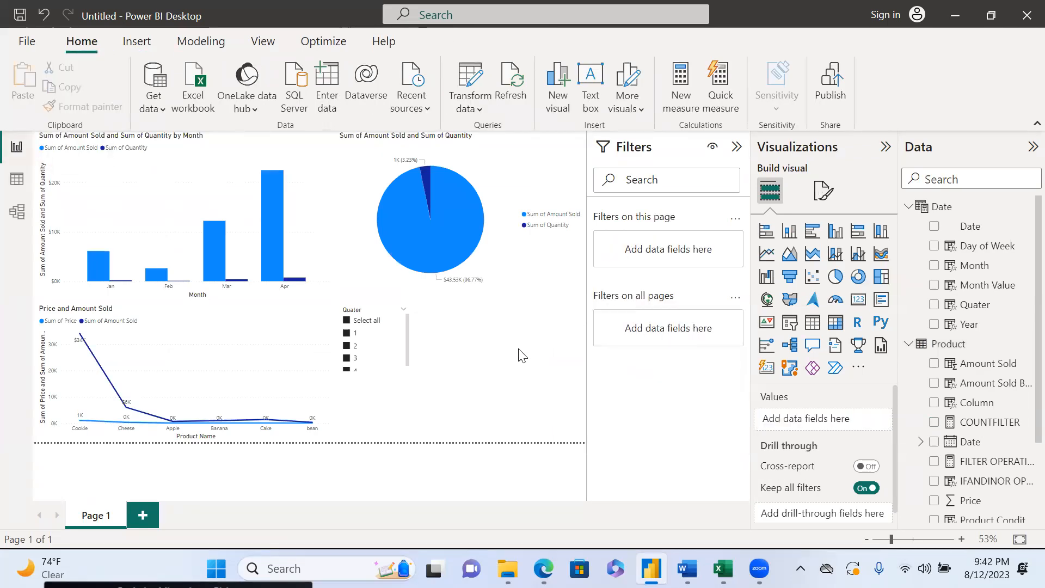
- Add a card visual showing the COUNTFILTER measure to the report page, and return to the Product table data
{"action": "left_click", "coordinate": [558, 77]}
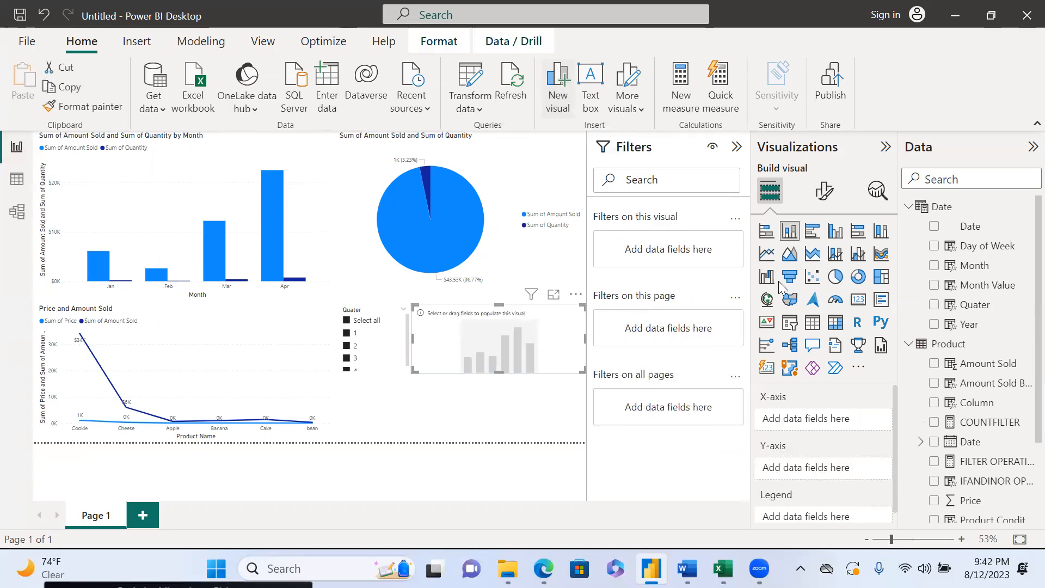
{"action": "left_click", "coordinate": [858, 299]}
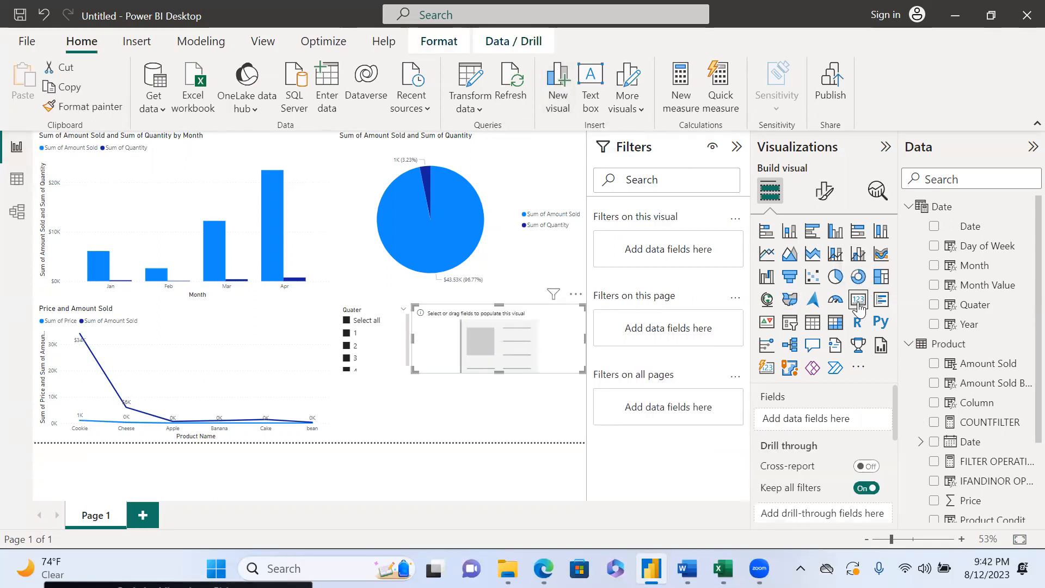
{"action": "left_click", "coordinate": [934, 423]}
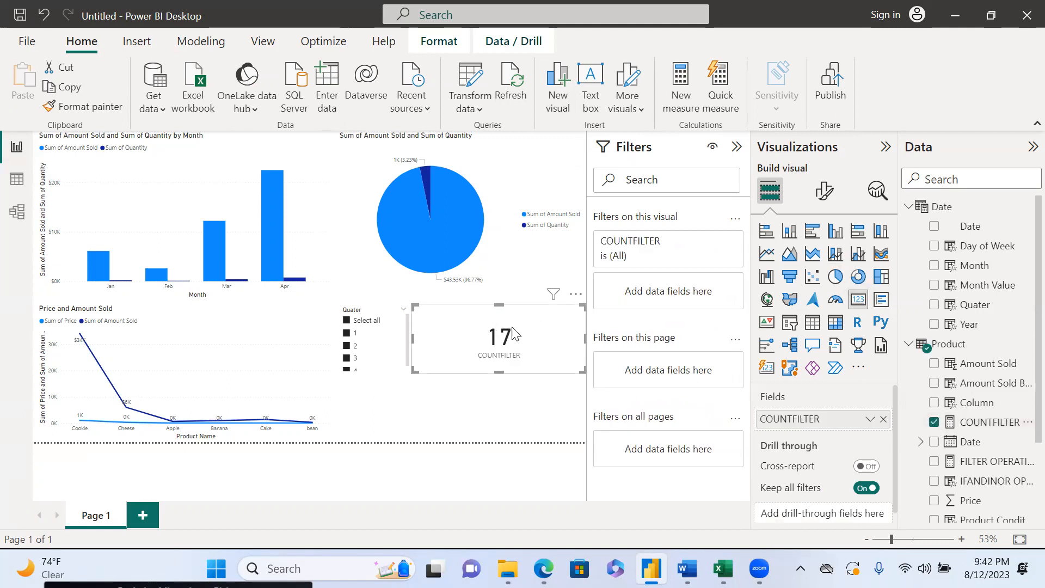
{"action": "left_click", "coordinate": [16, 179]}
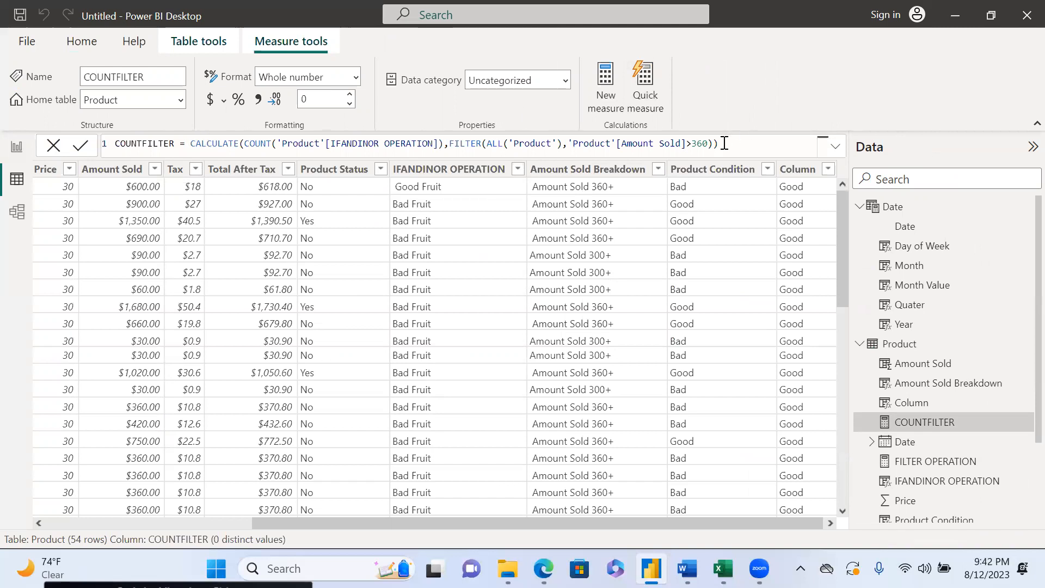
- Highlight COUNTFILTER's whole CALCULATE expression, and the = "Yes" condition, FILTER, SUM and CALCULATE in turn in the FILTER OPERATION formula
{"action": "left_click_drag", "start_coordinate": [725, 144], "coordinate": [193, 143]}
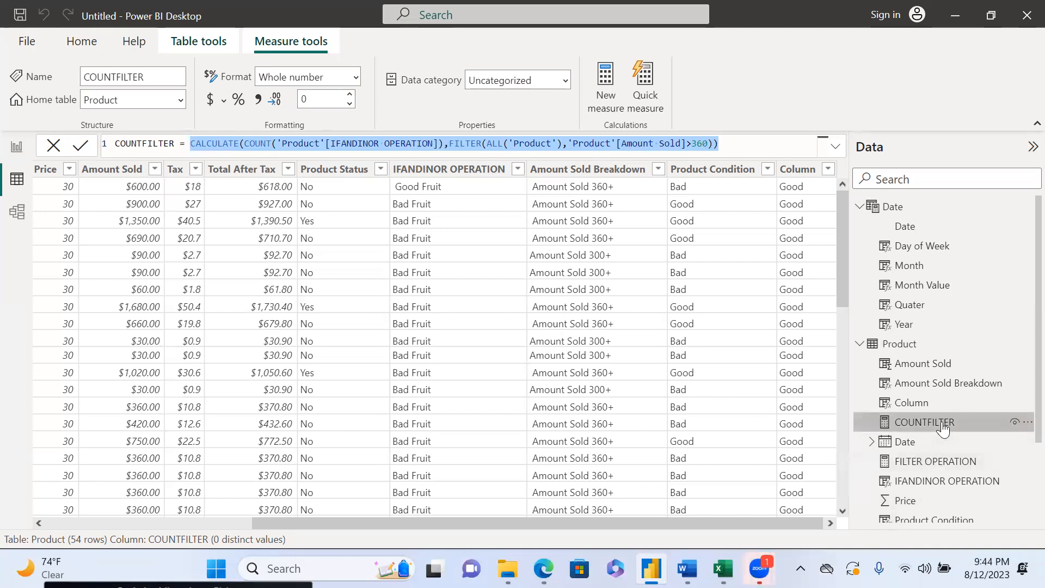
{"action": "left_click", "coordinate": [935, 463]}
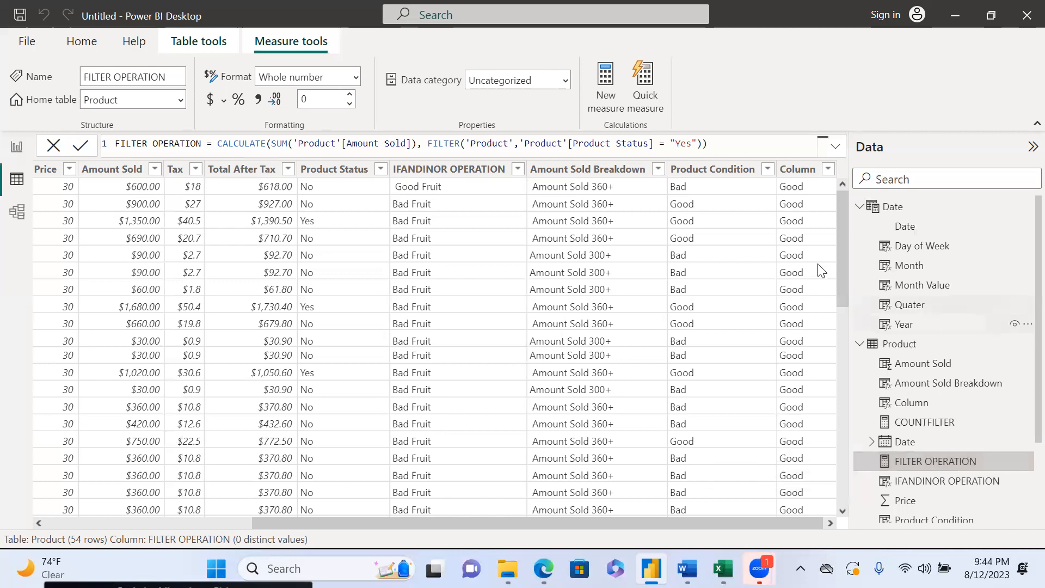
{"action": "left_click", "coordinate": [723, 144]}
{"action": "left_click_drag", "start_coordinate": [703, 145], "coordinate": [659, 144]}
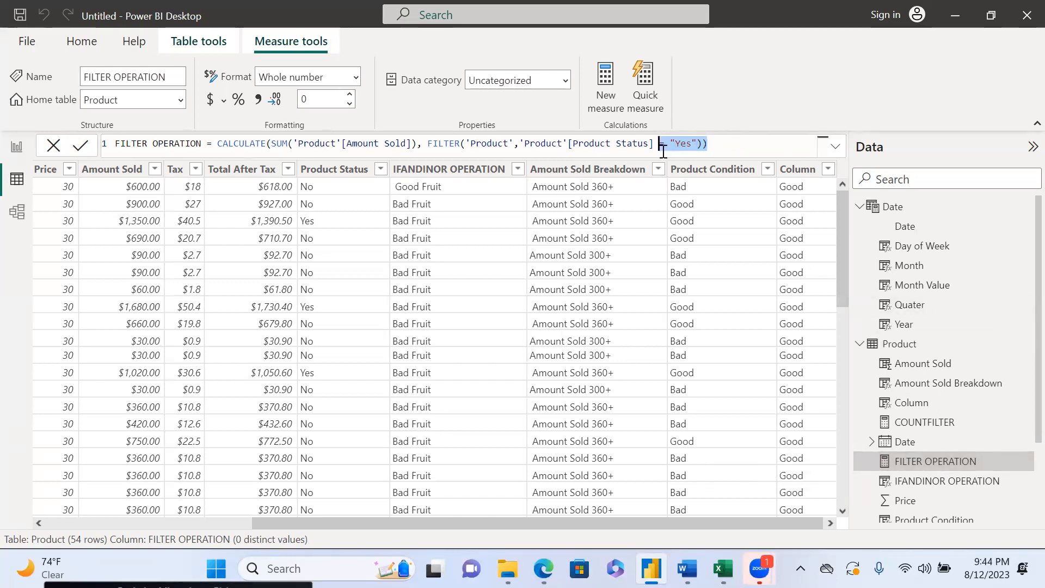
{"action": "left_click_drag", "start_coordinate": [425, 145], "coordinate": [461, 145]}
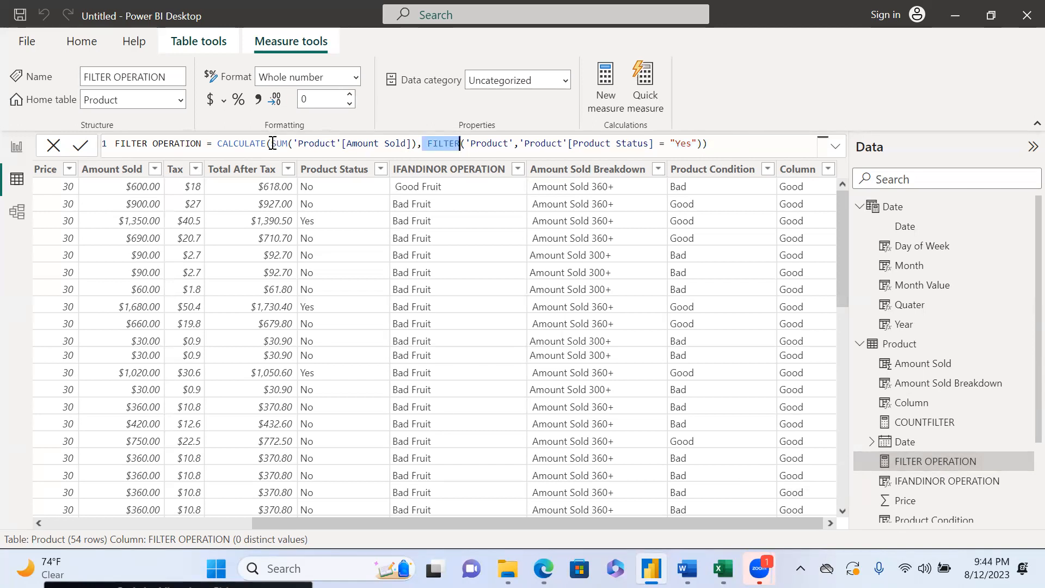
{"action": "left_click_drag", "start_coordinate": [267, 144], "coordinate": [289, 143]}
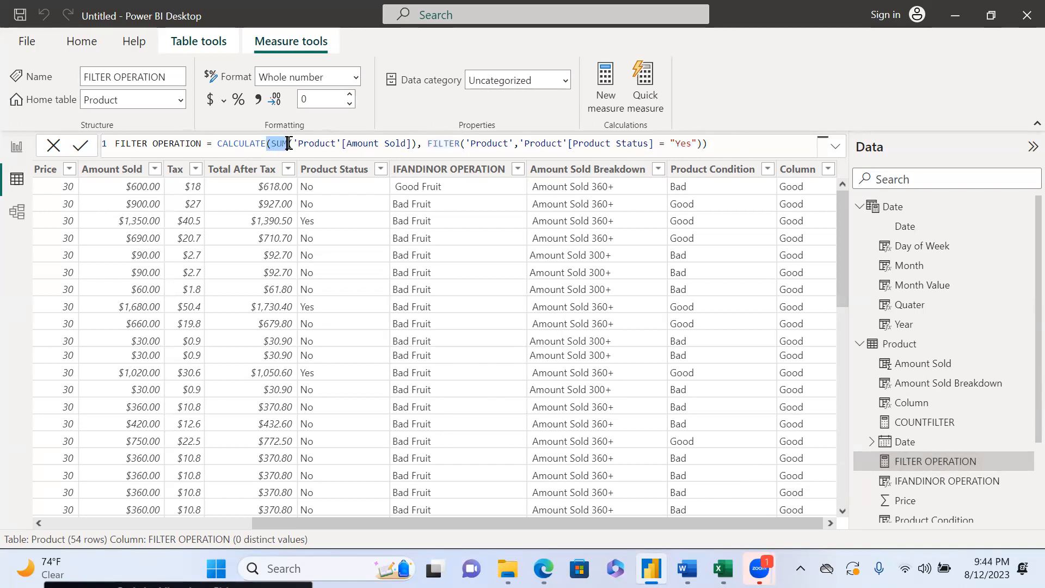
{"action": "left_click", "coordinate": [217, 143]}
{"action": "left_click_drag", "start_coordinate": [220, 144], "coordinate": [267, 145]}
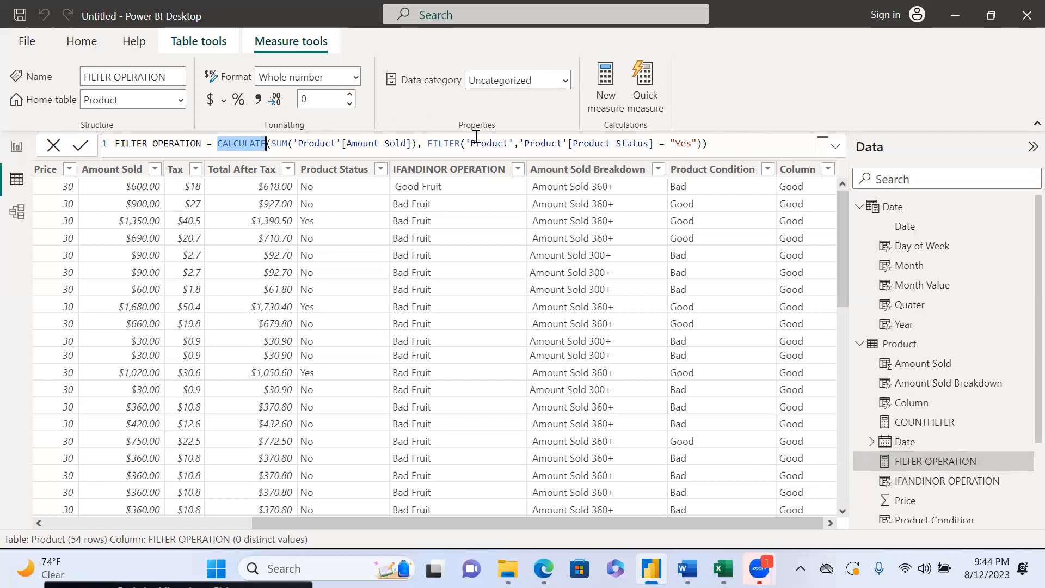
- Highlight the arguments, the 'Product' table and FILTER('Product' in the FILTER OPERATION formula, and view the formula of IFANDINOR OPERATION
{"action": "left_click", "coordinate": [709, 143]}
{"action": "left_click_drag", "start_coordinate": [709, 143], "coordinate": [294, 144]}
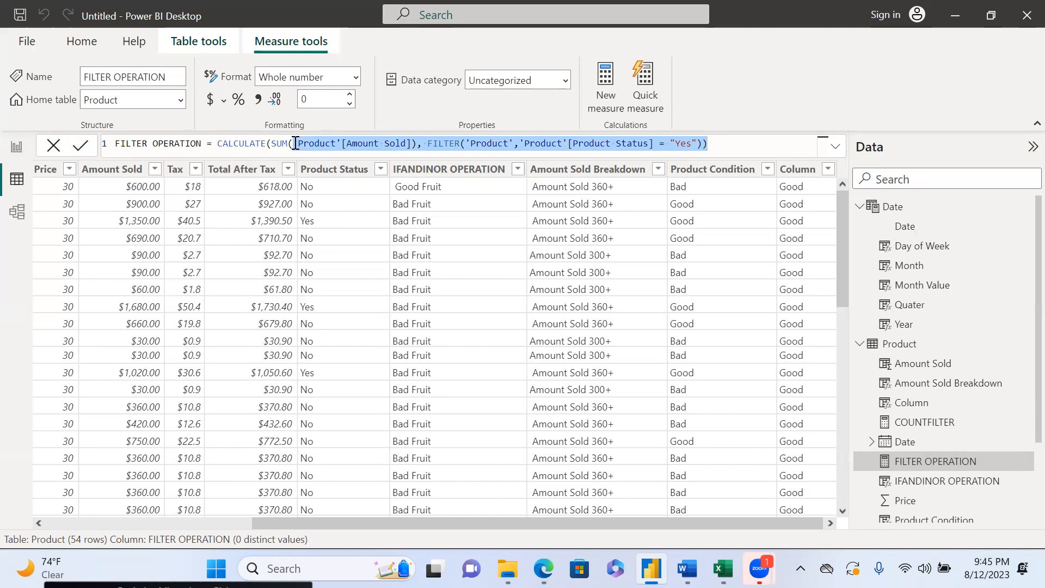
{"action": "left_click", "coordinate": [510, 143]}
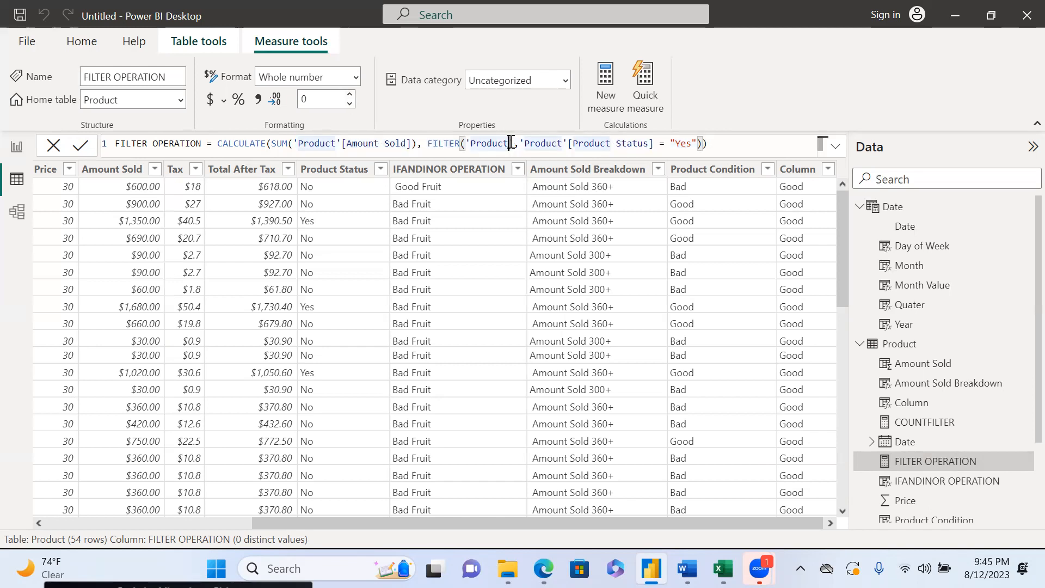
{"action": "double_click", "coordinate": [482, 143]}
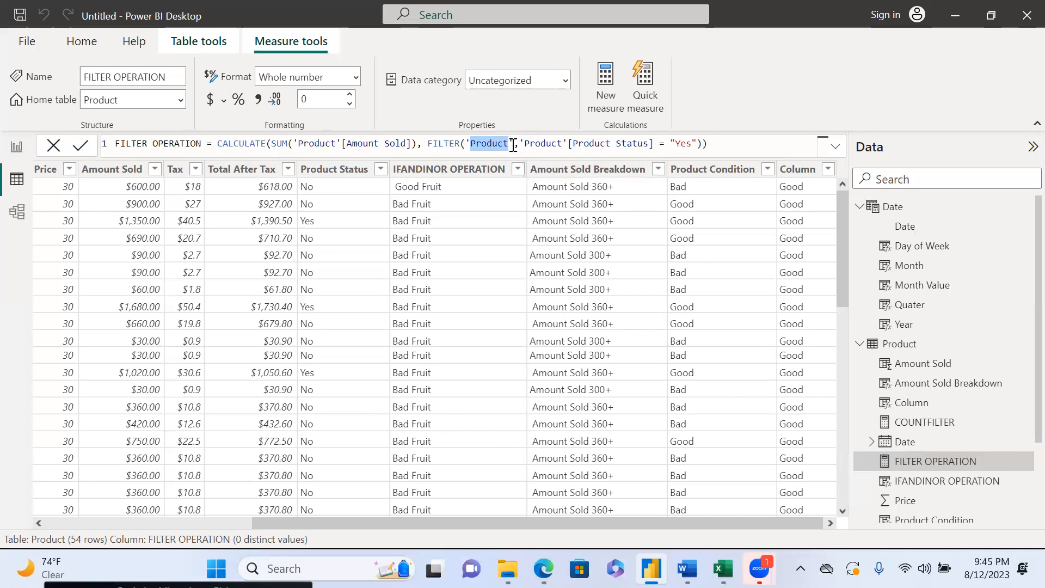
{"action": "left_click_drag", "start_coordinate": [513, 146], "coordinate": [432, 146]}
{"action": "left_click", "coordinate": [431, 146]}
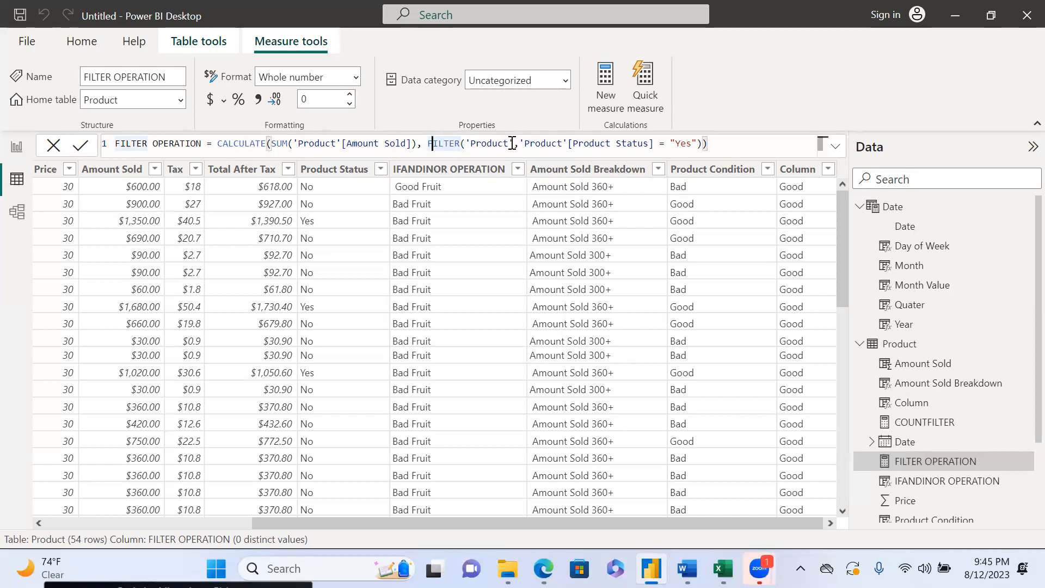
{"action": "left_click_drag", "start_coordinate": [512, 143], "coordinate": [429, 144]}
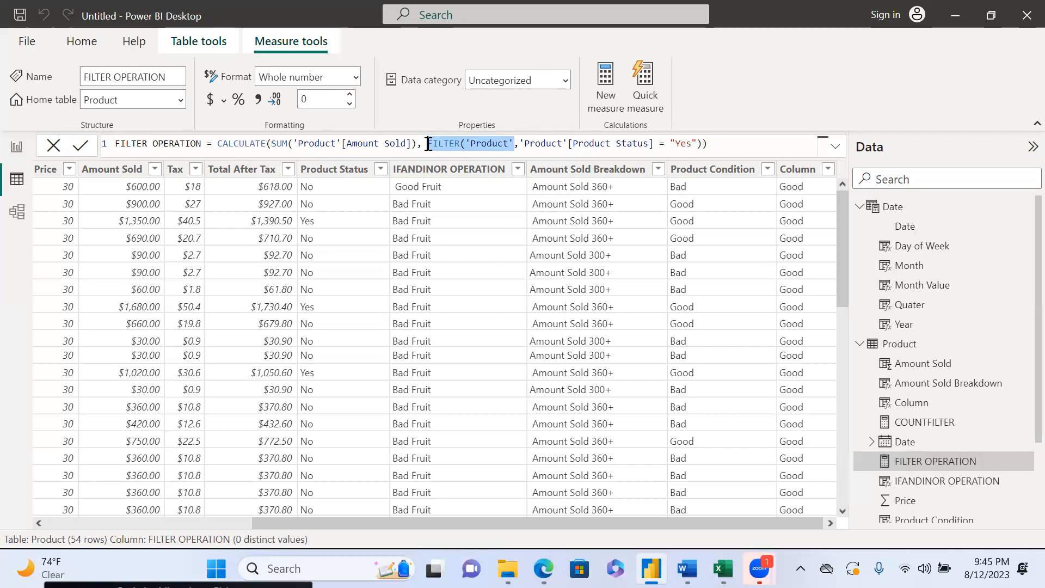
{"action": "left_click", "coordinate": [933, 483]}
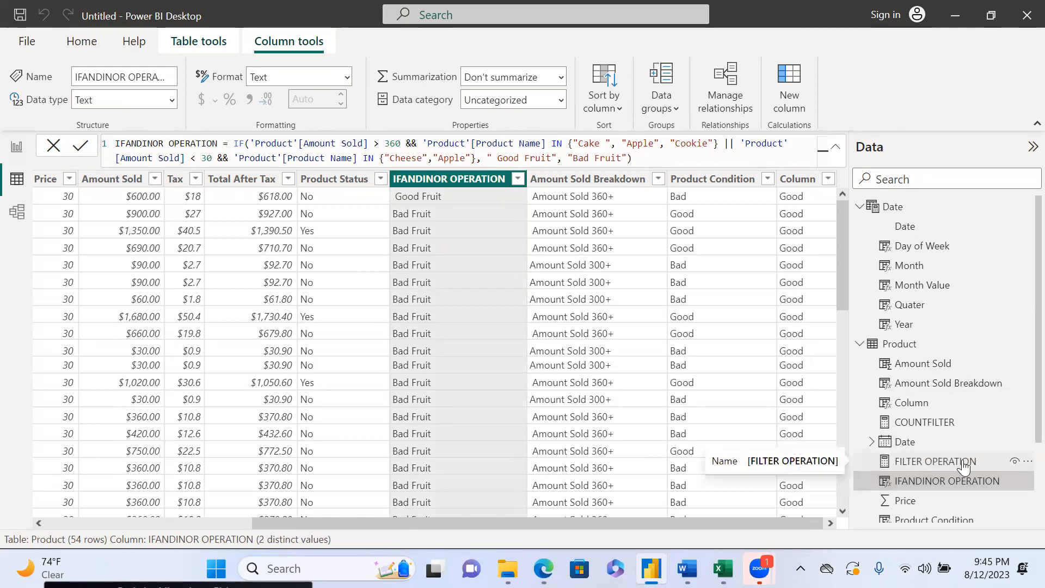
- Remove the ALL function and its opening parenthesis from the FILTER expression in the COUNTFILTER measure and apply the formula
{"action": "left_click", "coordinate": [933, 427]}
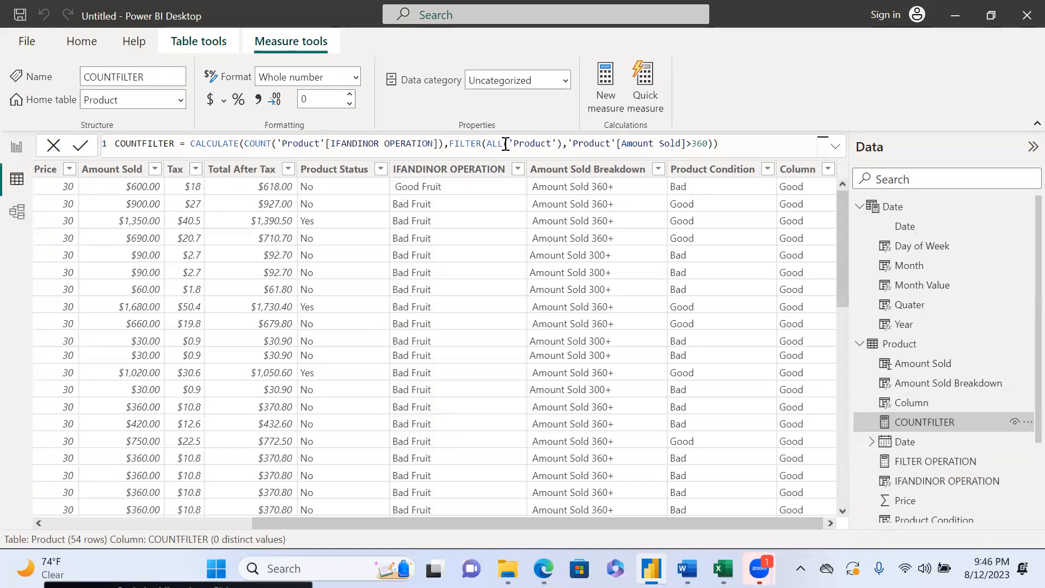
{"action": "left_click", "coordinate": [488, 143]}
{"action": "key", "text": "BackSpace"}
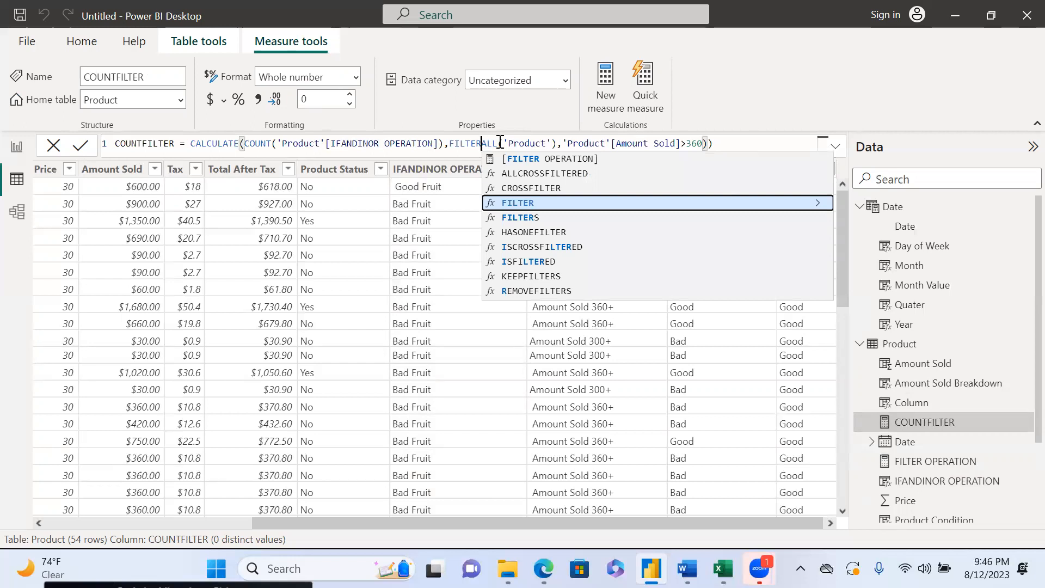
{"action": "left_click", "coordinate": [500, 143]}
{"action": "double_click", "coordinate": [500, 144]}
{"action": "key", "text": "BackSpace"}
{"action": "key", "text": "BackSpace"}
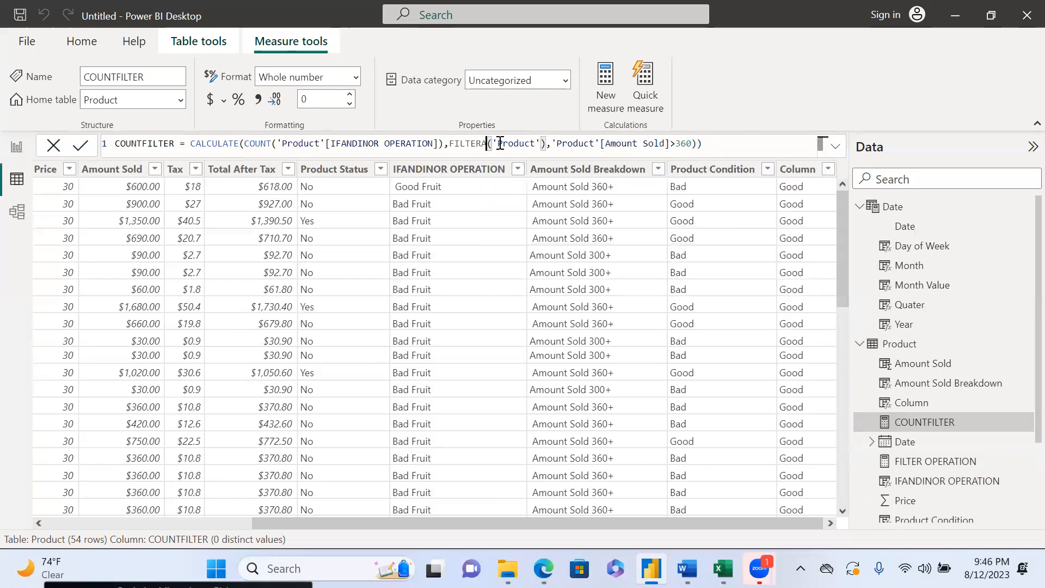
{"action": "key", "text": "BackSpace"}
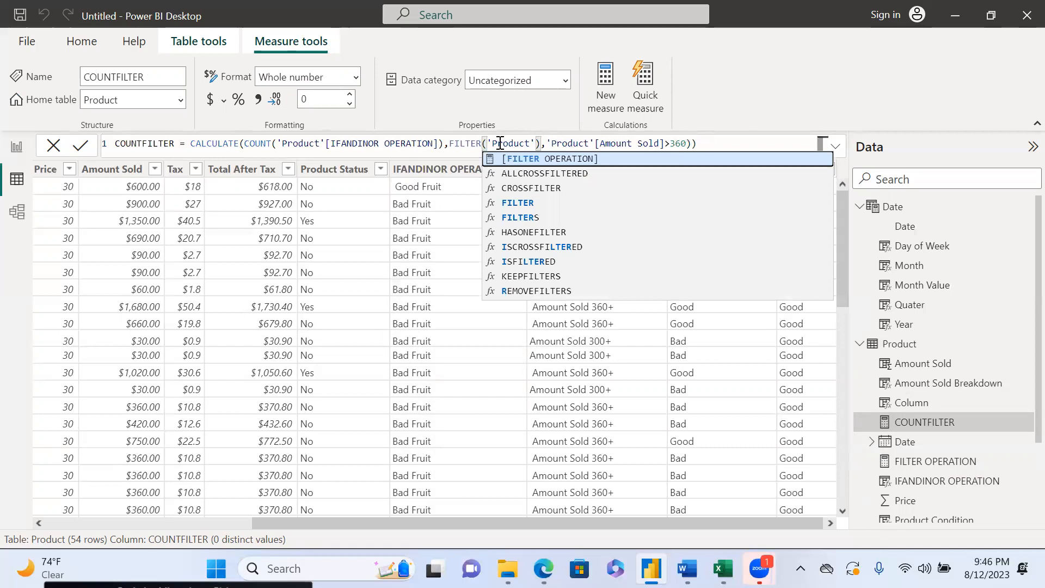
{"action": "left_click", "coordinate": [734, 148]}
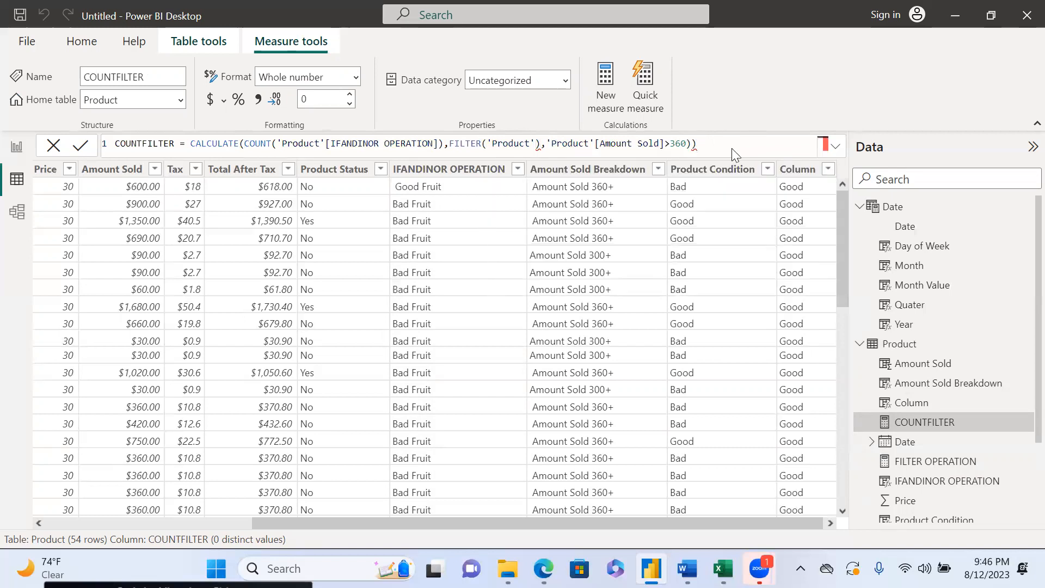
{"action": "key", "text": "Return"}
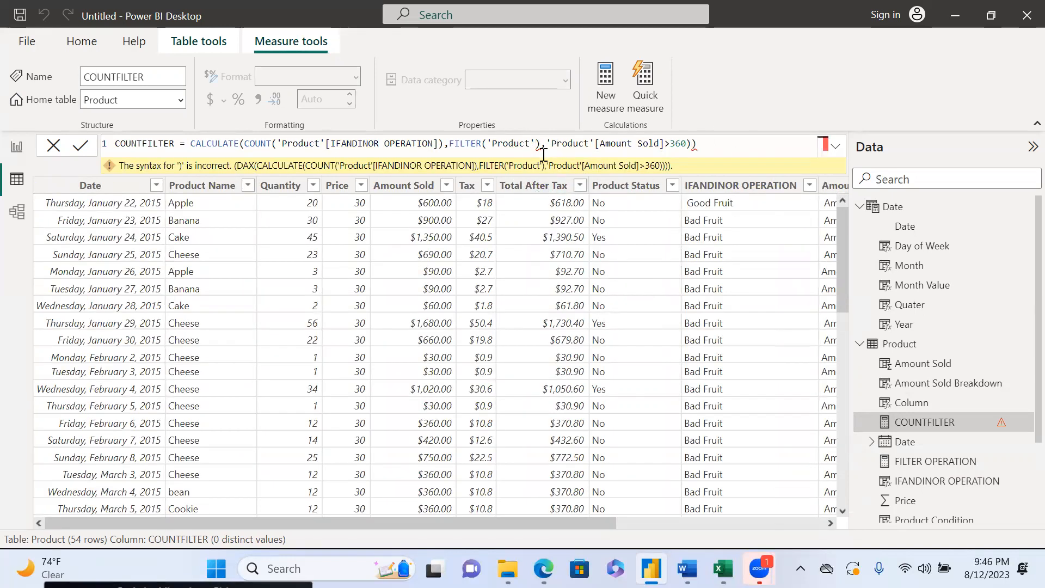
- Delete the extra closing parenthesis after 'Product' so COUNTFILTER uses FILTER('Product','Product'[Amount Sold]>360), and apply the formula
{"action": "left_click", "coordinate": [542, 145]}
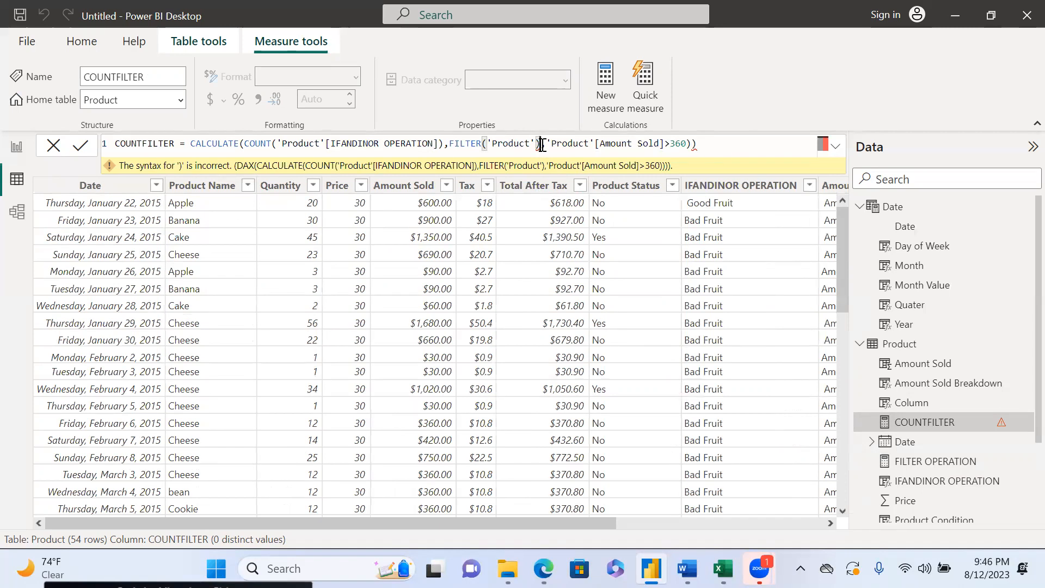
{"action": "key", "text": "BackSpace"}
{"action": "type", "text": ","}
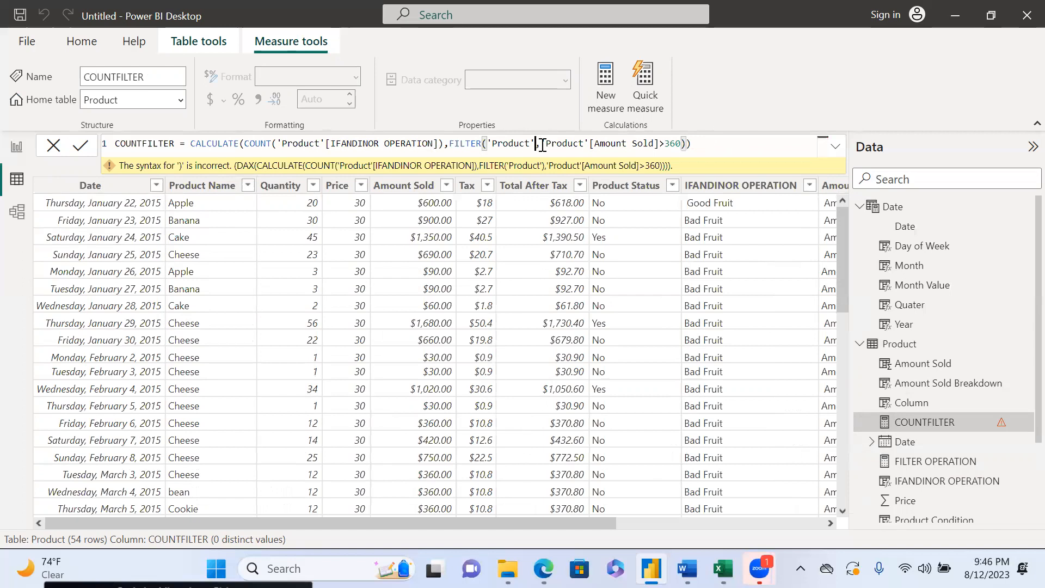
{"action": "left_click", "coordinate": [700, 147]}
{"action": "key", "text": "Return"}
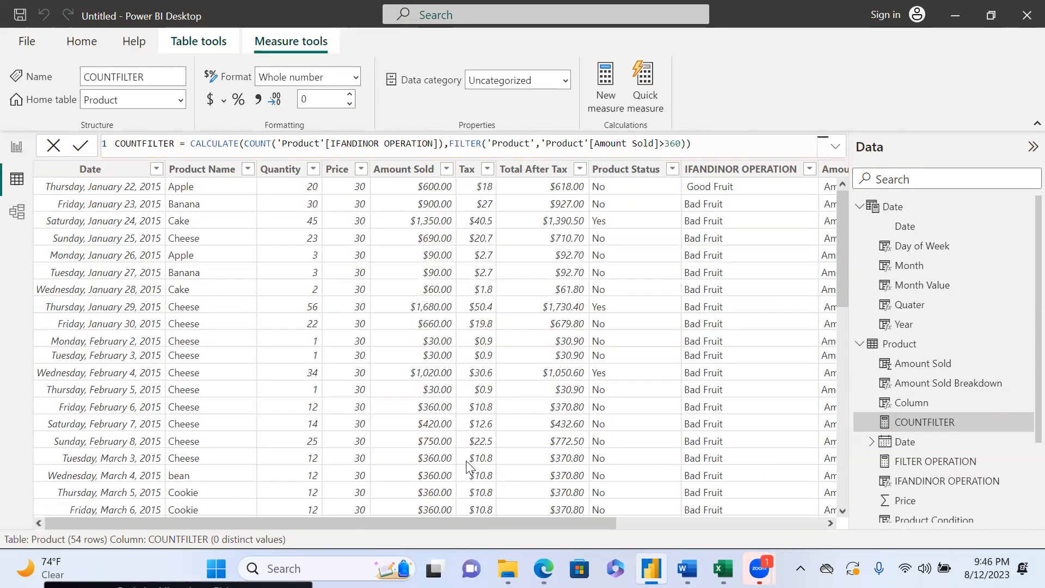
- Restore the ALL function around 'Product' in COUNTFILTER so the filter reads FILTER(ALL('Product'),'Product'[Amount Sold]>360)
{"action": "left_click_drag", "start_coordinate": [565, 522], "coordinate": [808, 531]}
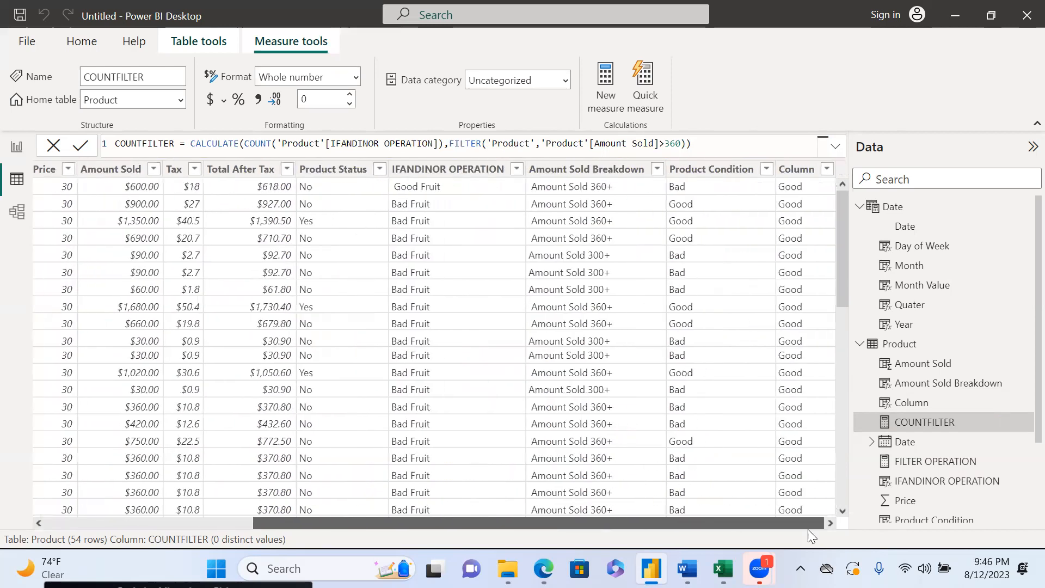
{"action": "left_click_drag", "start_coordinate": [733, 536], "coordinate": [629, 528]}
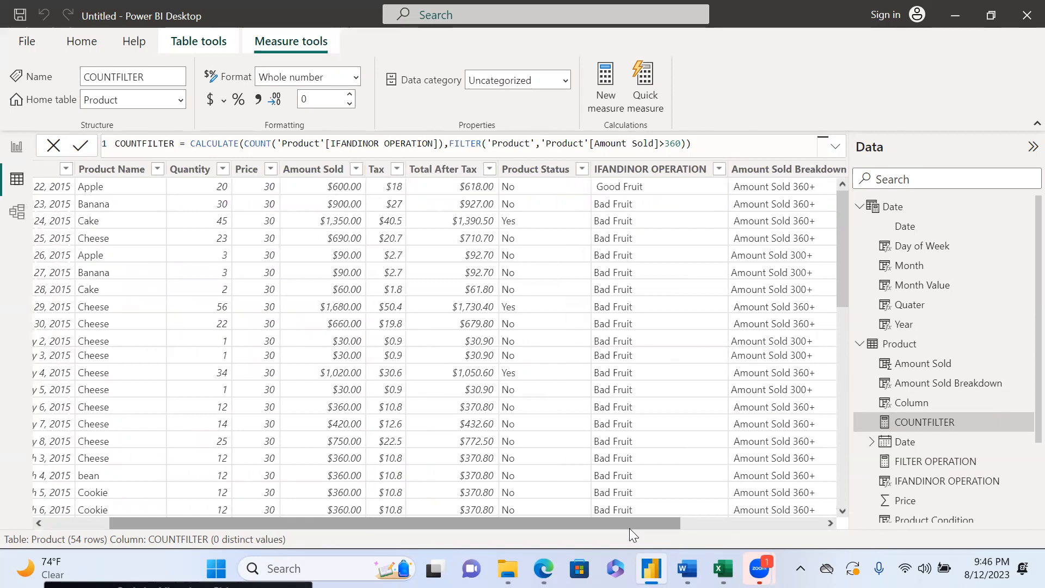
{"action": "left_click", "coordinate": [483, 144]}
{"action": "type", "text": "(A"}
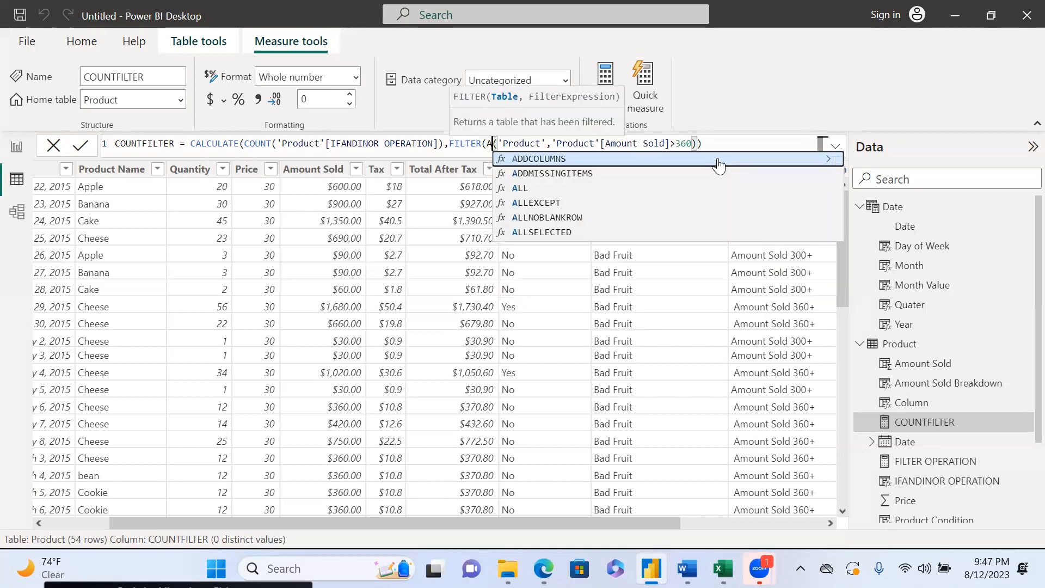
{"action": "type", "text": "LL"}
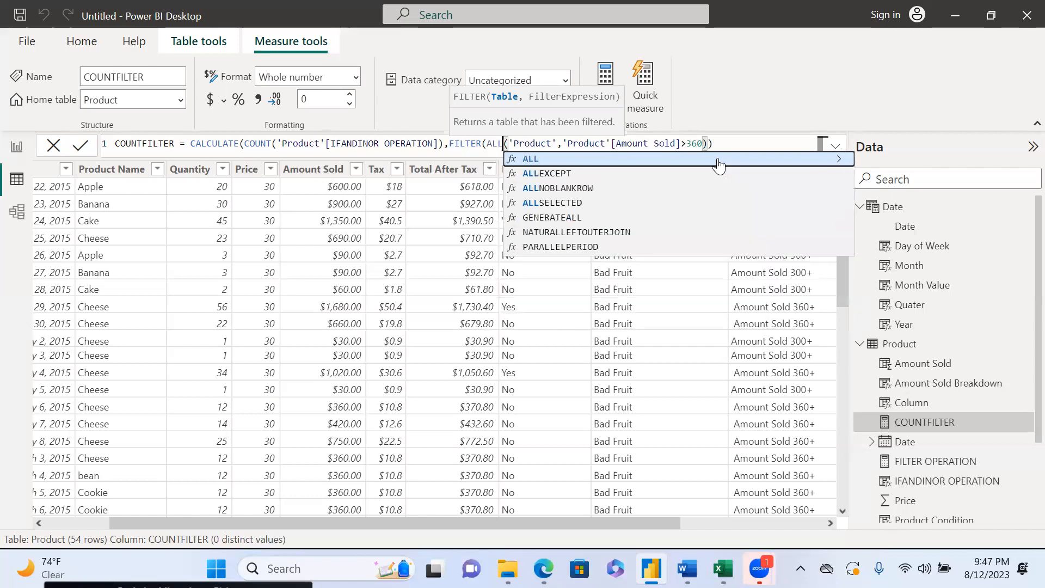
{"action": "left_click", "coordinate": [718, 158]}
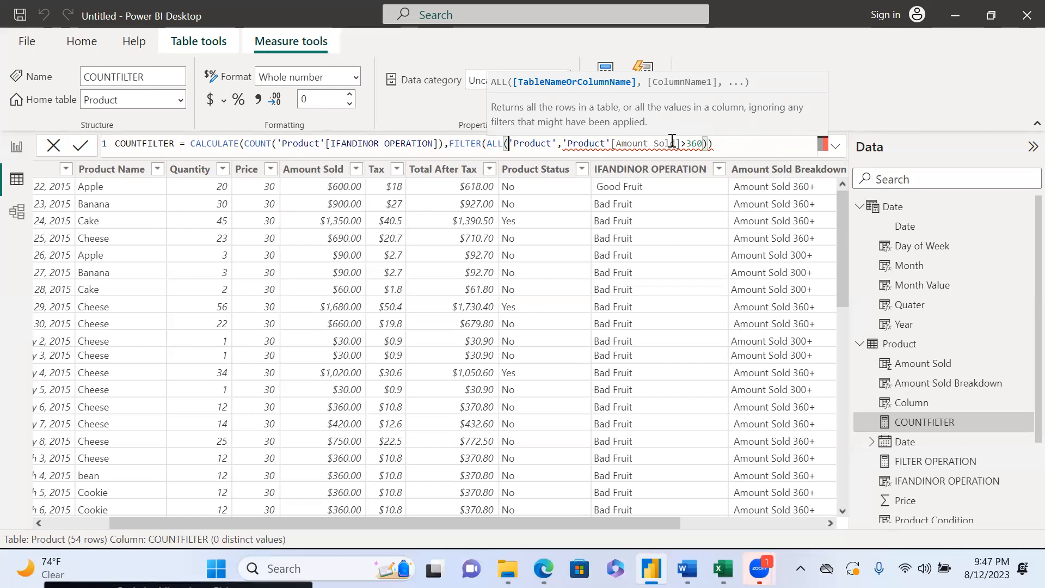
{"action": "left_click", "coordinate": [560, 143]}
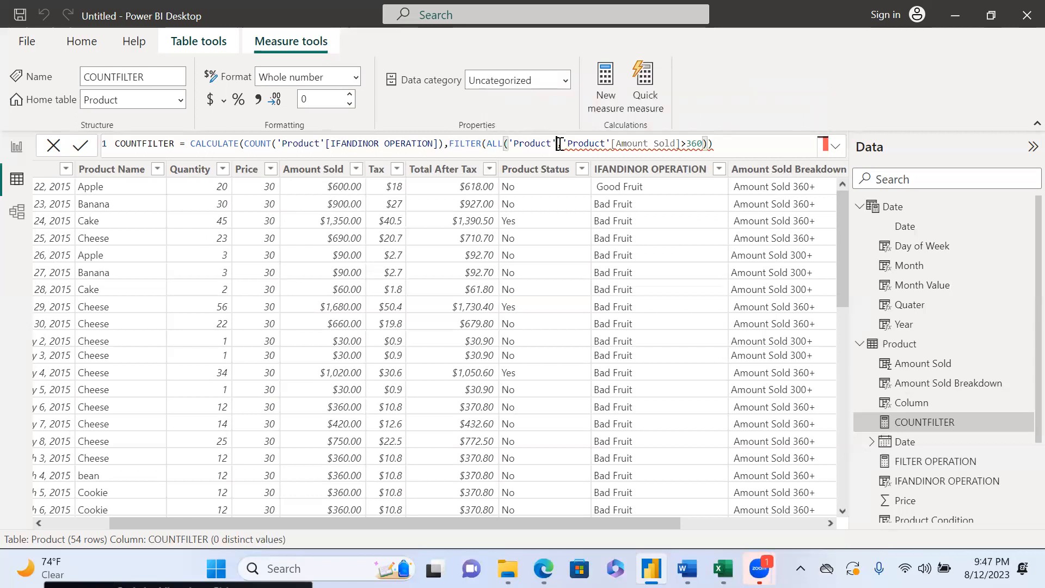
{"action": "type", "text": "),"}
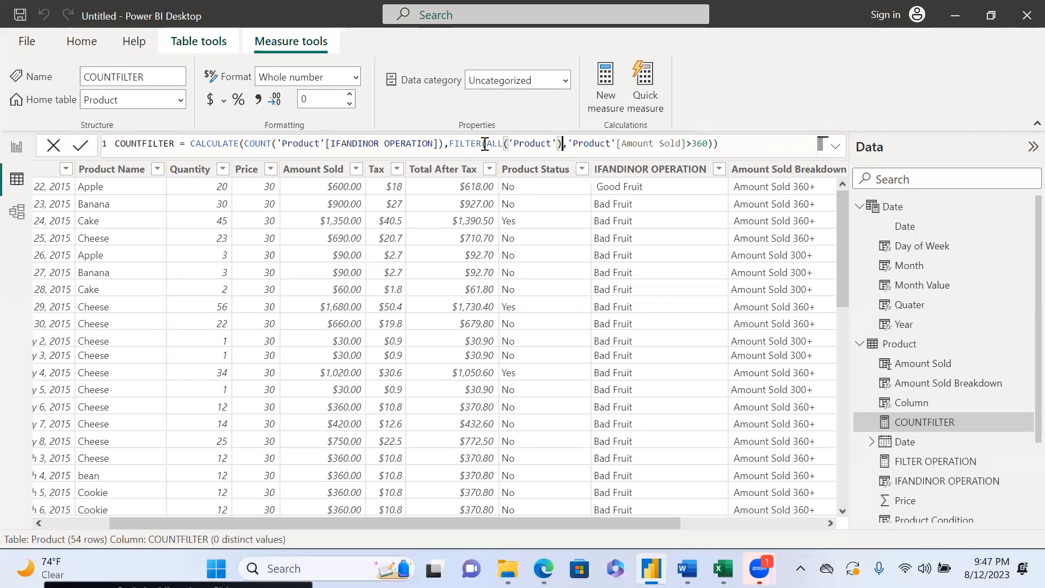
- Compare (ALL('Product') in the COUNTFILTER formula with FILTER('Product','Product'[Product Status] in FILTER OPERATION by highlighting each part
{"action": "left_click_drag", "start_coordinate": [482, 145], "coordinate": [564, 149]}
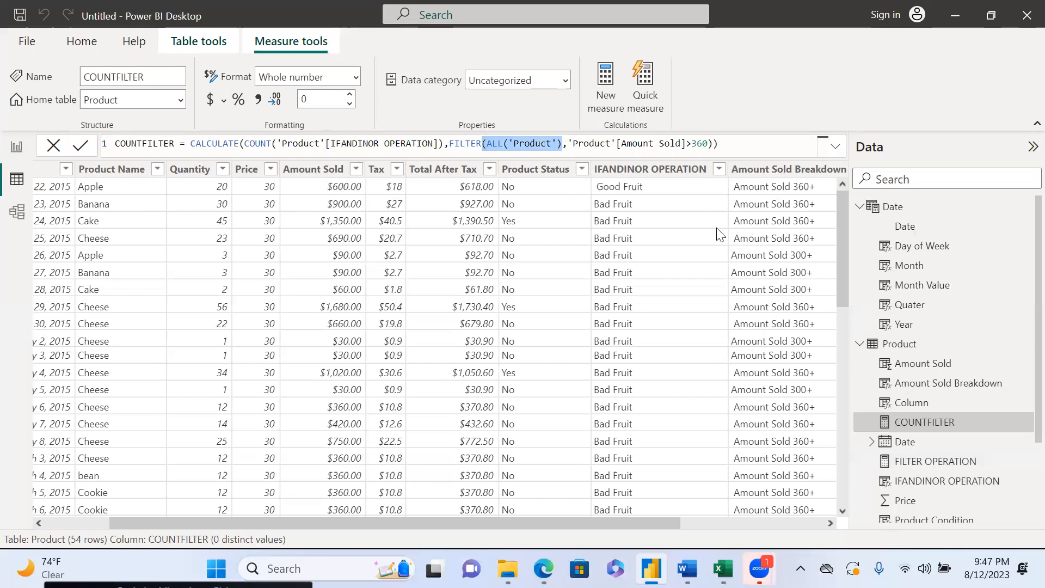
{"action": "left_click", "coordinate": [937, 463]}
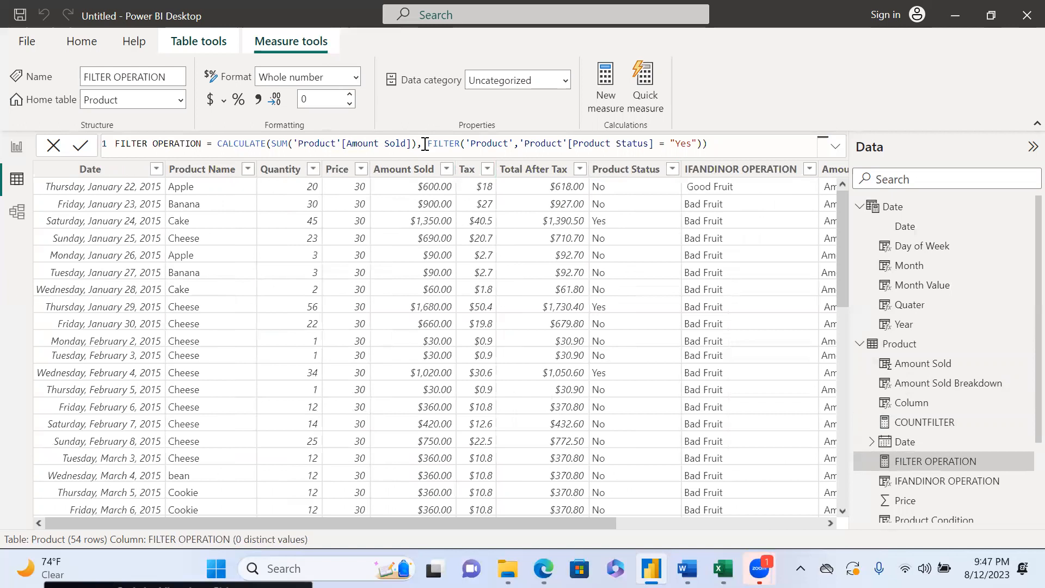
{"action": "left_click_drag", "start_coordinate": [428, 144], "coordinate": [655, 145]}
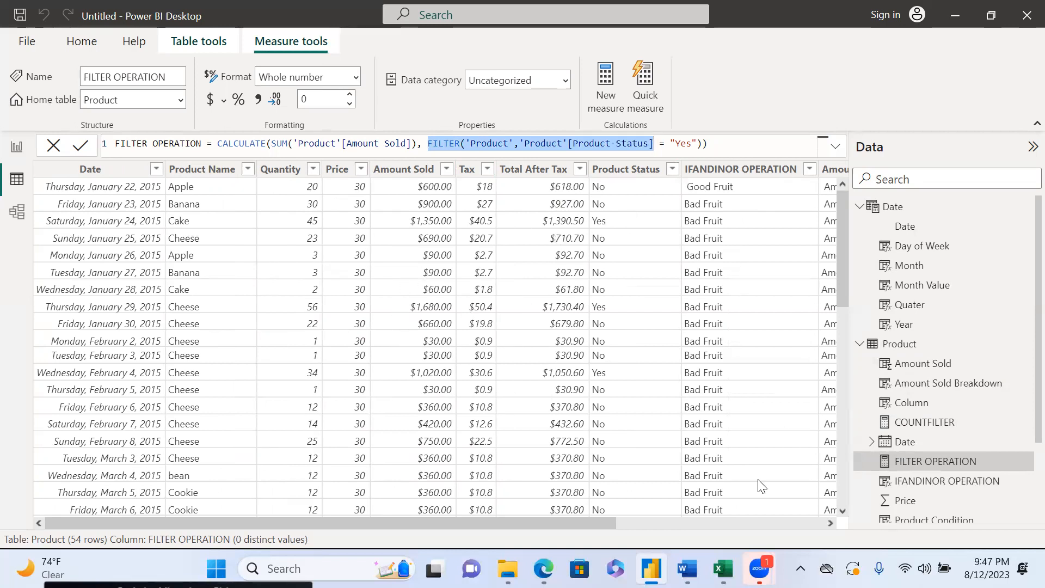
- Filter the Product table's Product Status column to Yes only, and reopen the FILTER OPERATION measure's formula
{"action": "left_click", "coordinate": [674, 171]}
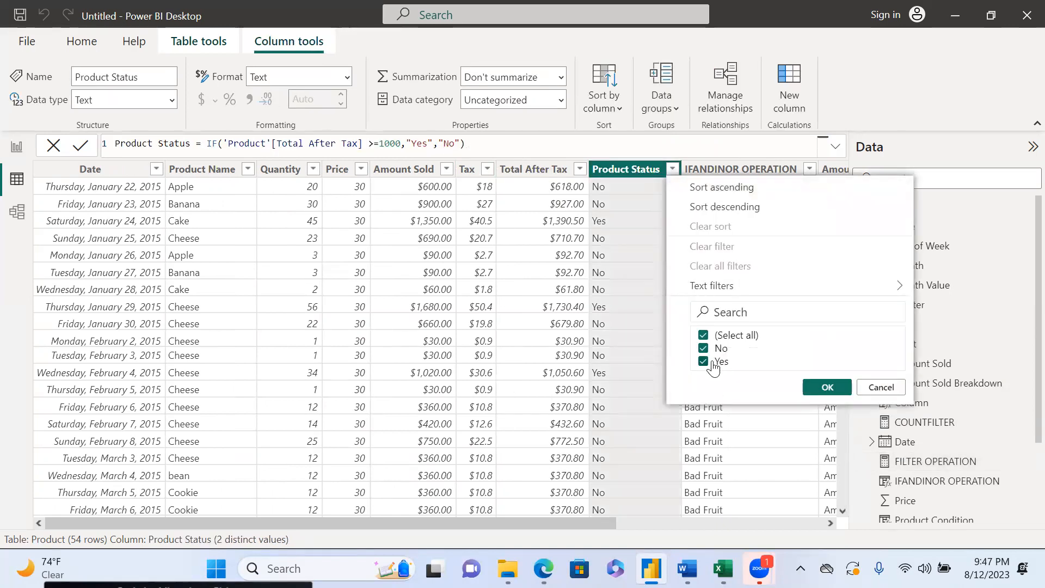
{"action": "left_click", "coordinate": [704, 336]}
{"action": "left_click", "coordinate": [703, 361]}
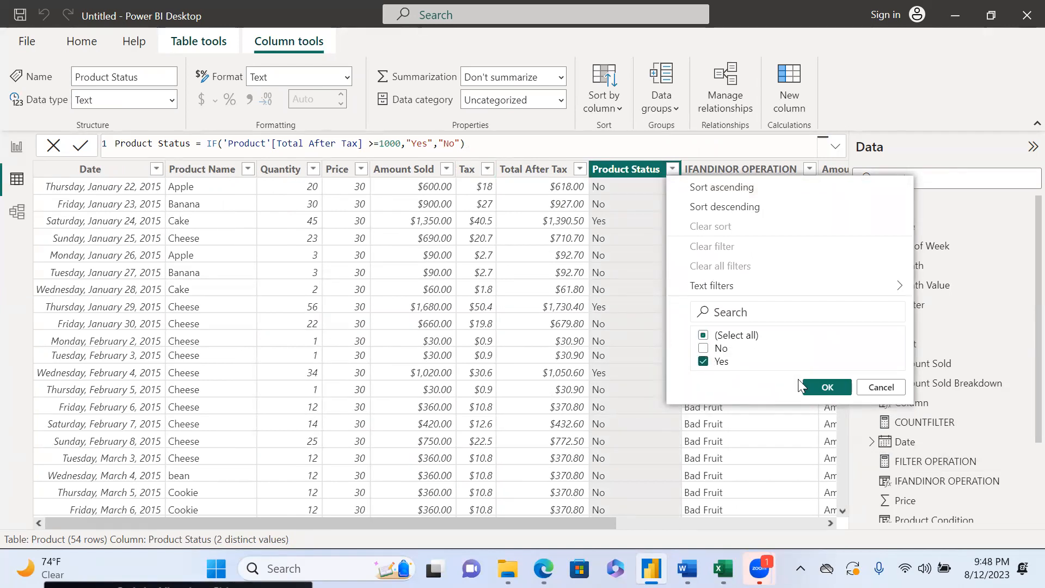
{"action": "left_click", "coordinate": [827, 388]}
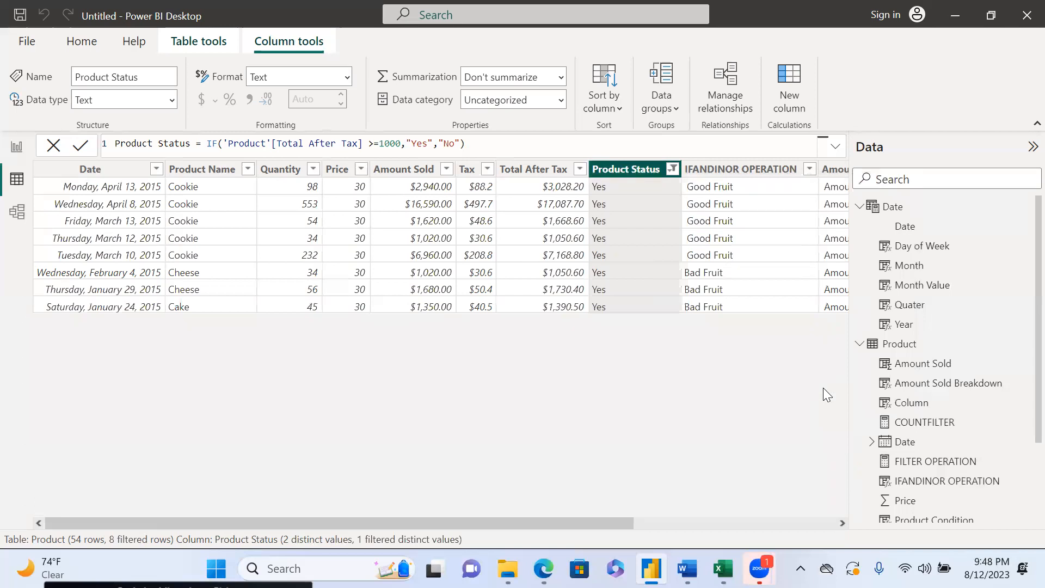
{"action": "left_click", "coordinate": [942, 471]}
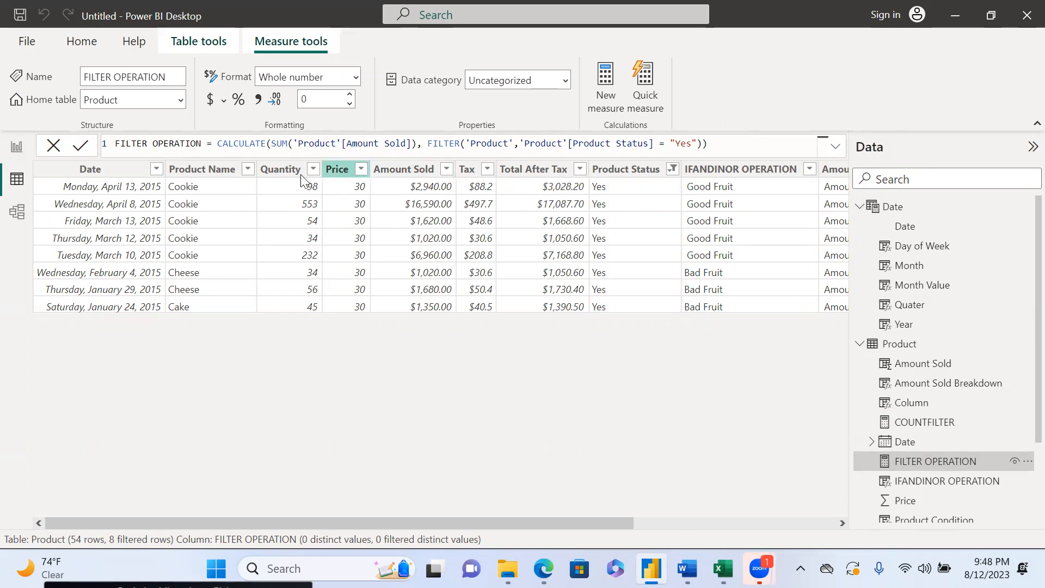
- Review the Amount Sold and FILTER OPERATION formulas, then reset the Product Status filter to include all values
{"action": "left_click", "coordinate": [427, 311]}
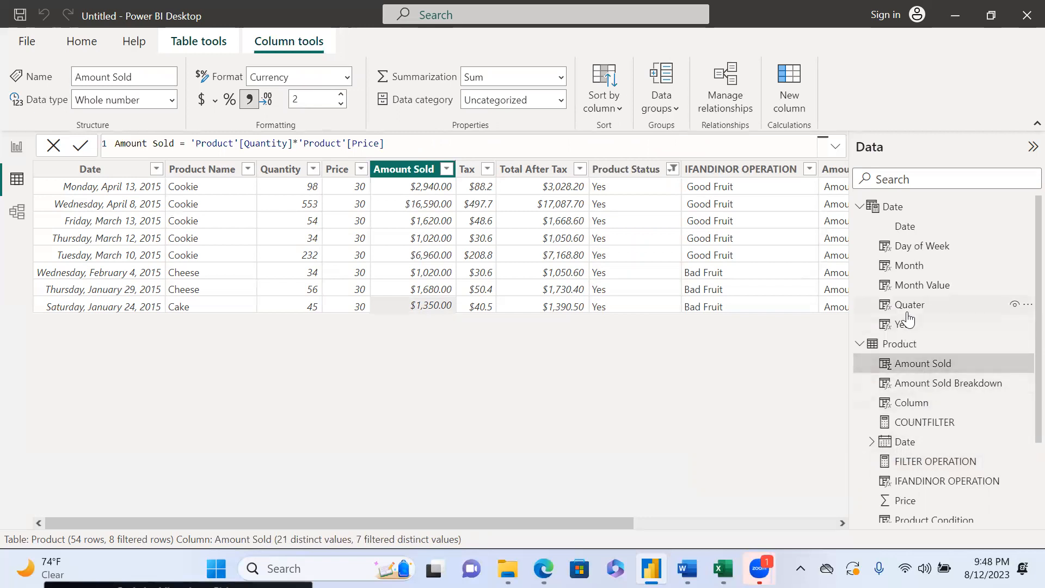
{"action": "left_click", "coordinate": [924, 465]}
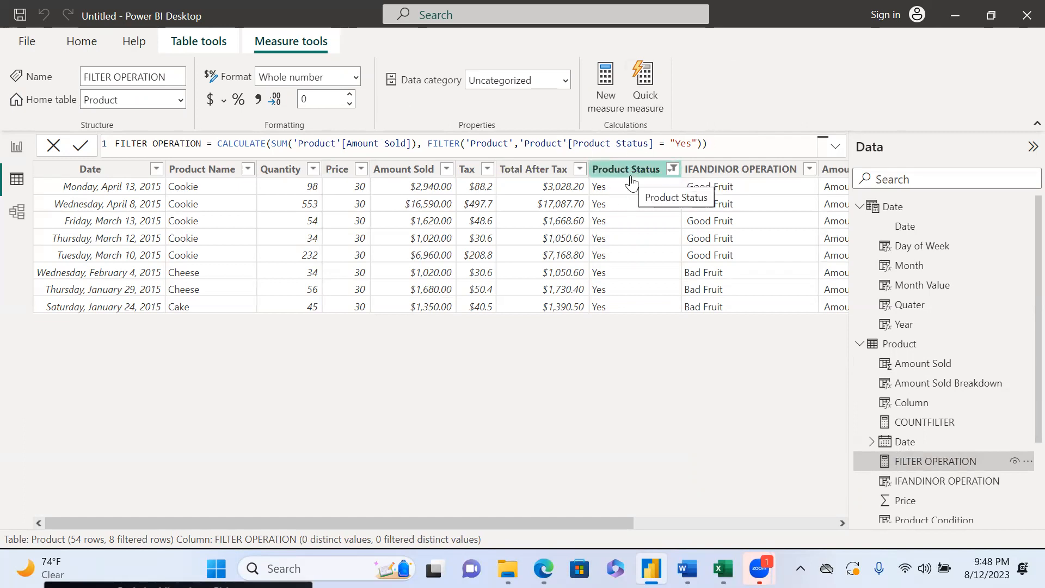
{"action": "left_click", "coordinate": [673, 169]}
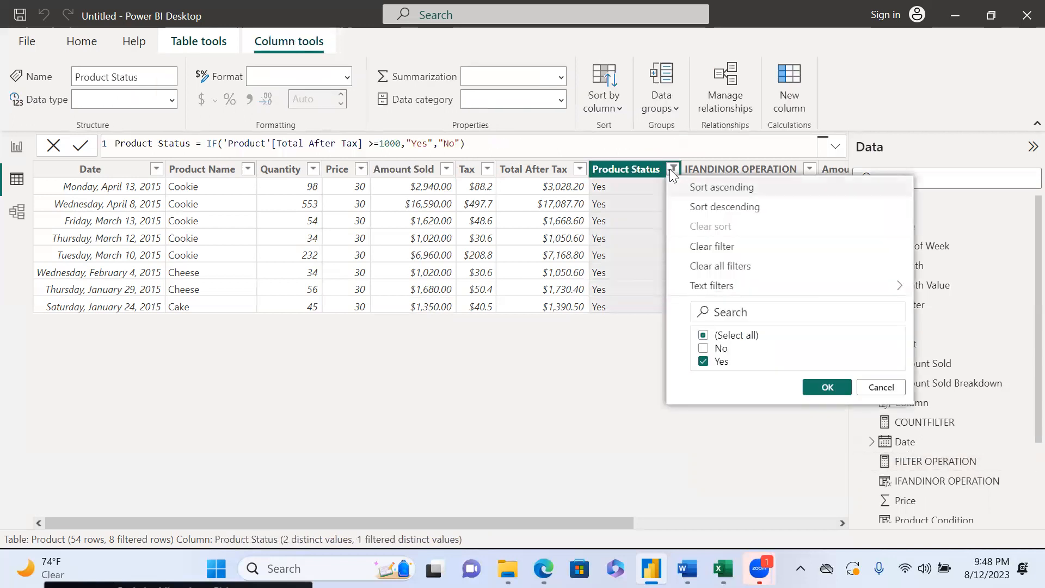
{"action": "left_click", "coordinate": [703, 336]}
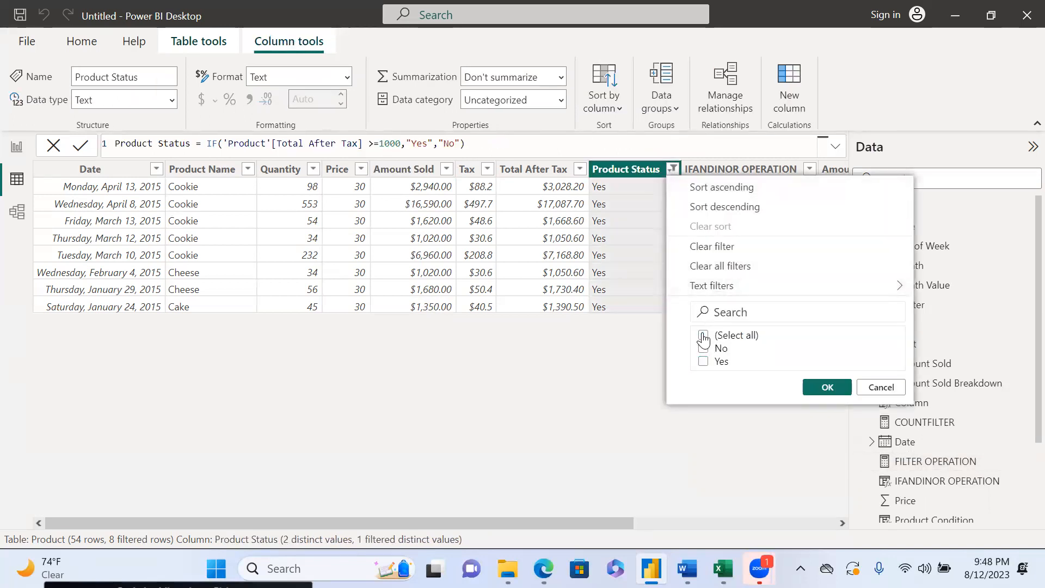
{"action": "left_click", "coordinate": [703, 336]}
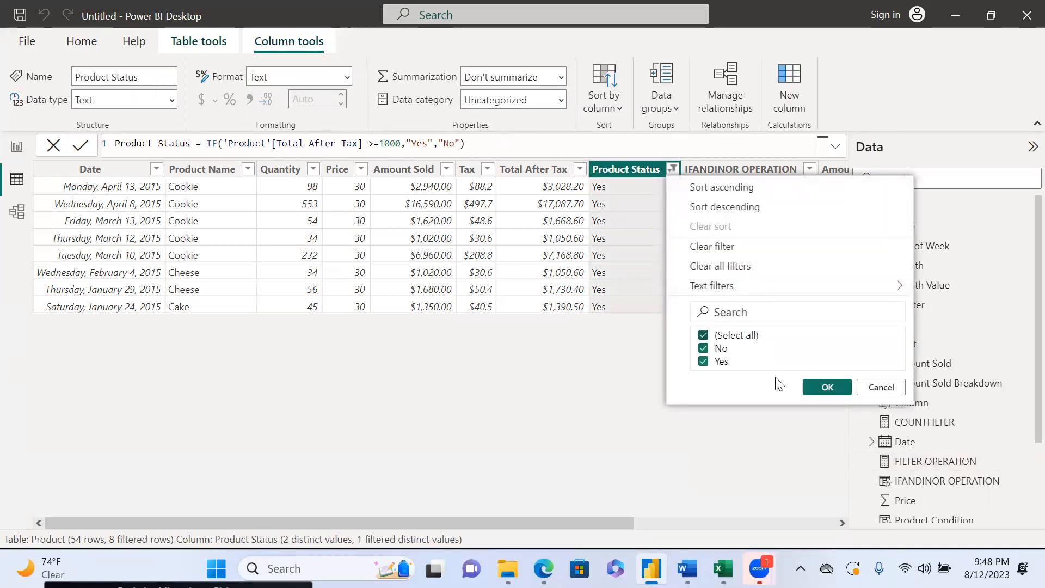
{"action": "left_click", "coordinate": [825, 388]}
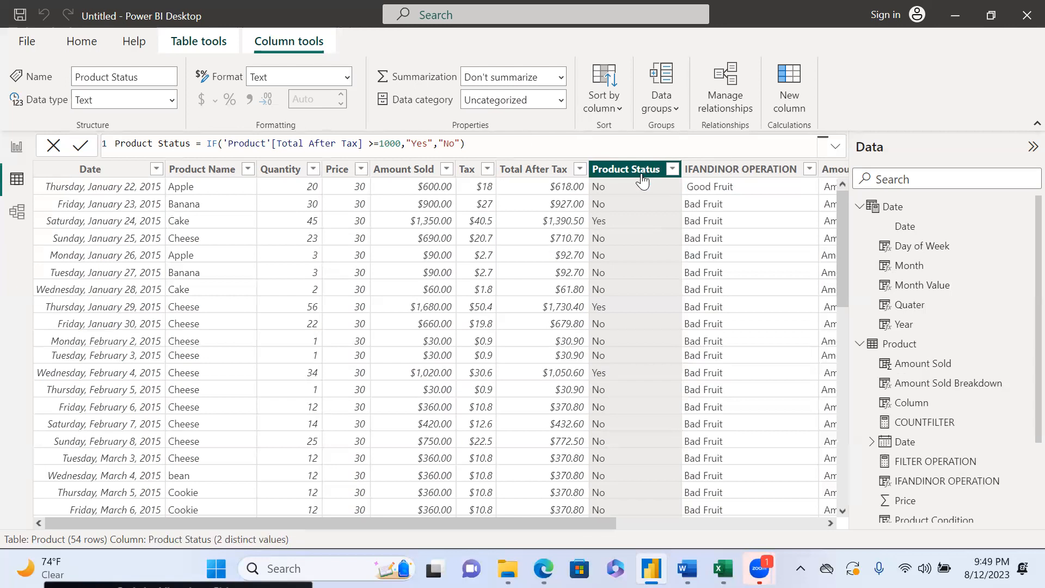
- Filter Product Status to Yes rows only again and display the FILTER OPERATION measure's formula
{"action": "left_click", "coordinate": [942, 430]}
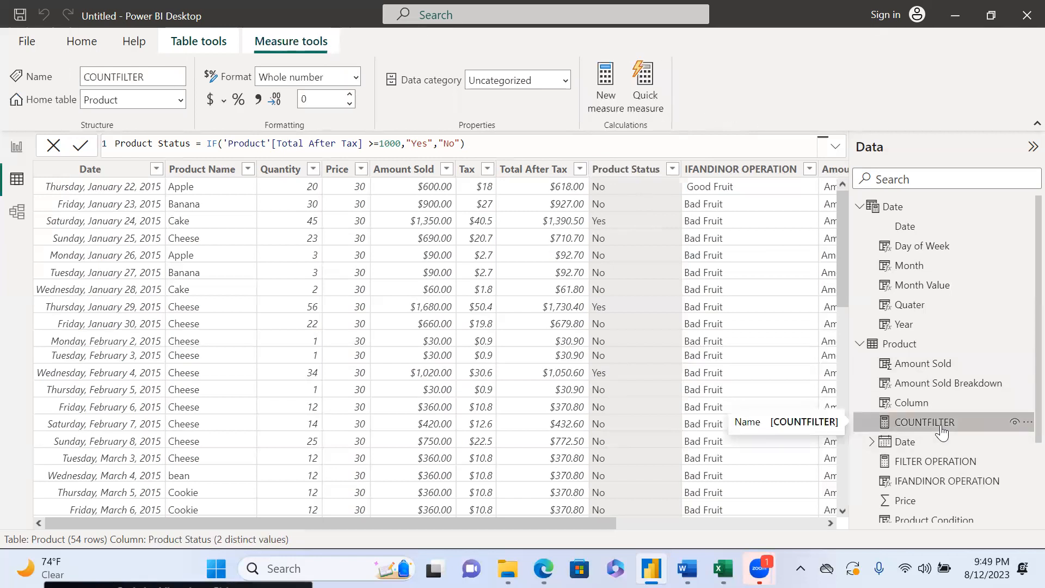
{"action": "left_click", "coordinate": [941, 467]}
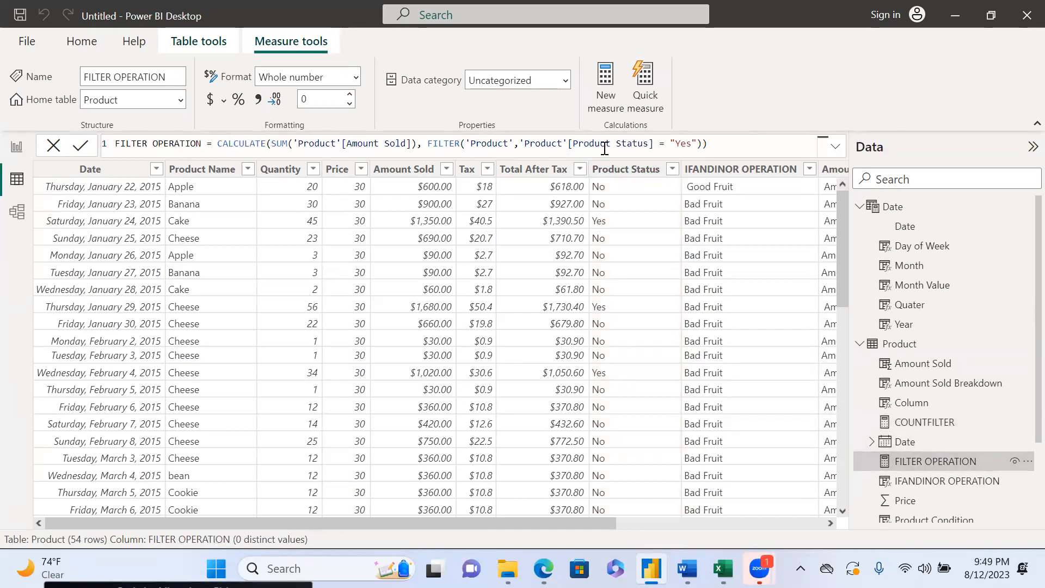
{"action": "left_click", "coordinate": [674, 170]}
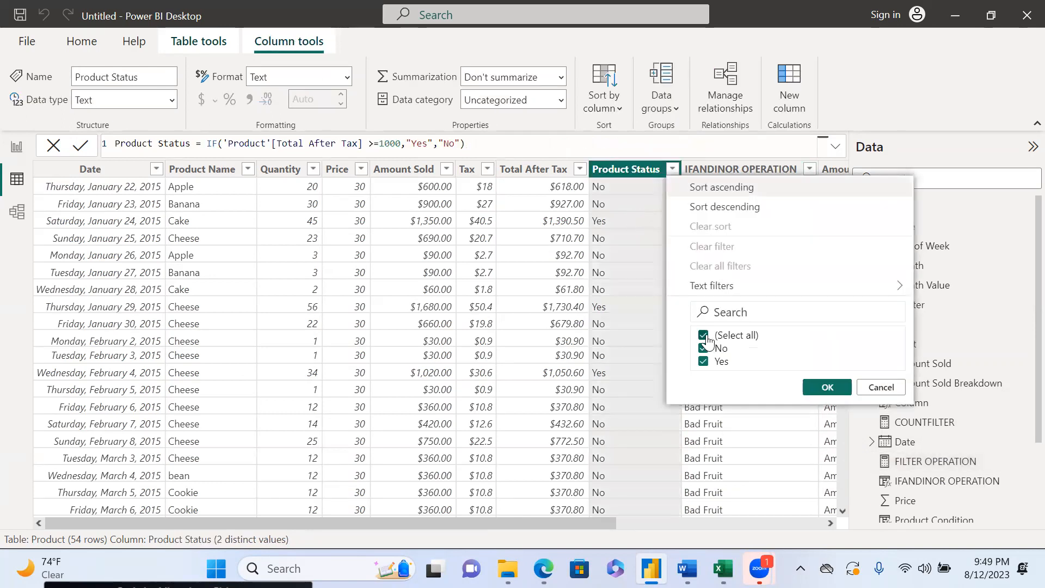
{"action": "left_click", "coordinate": [706, 336]}
{"action": "left_click", "coordinate": [703, 362]}
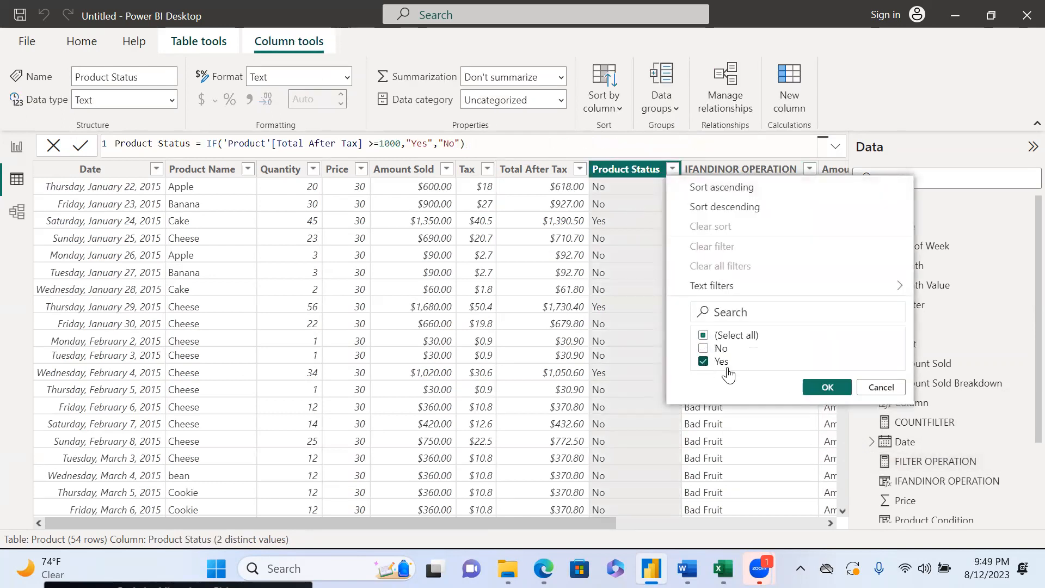
{"action": "left_click", "coordinate": [832, 396]}
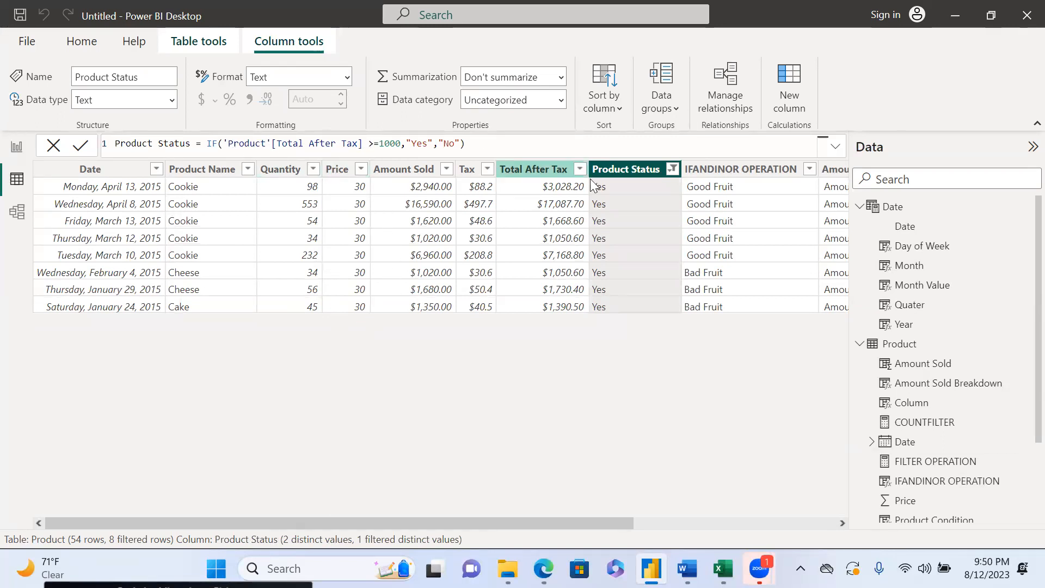
{"action": "left_click", "coordinate": [930, 462]}
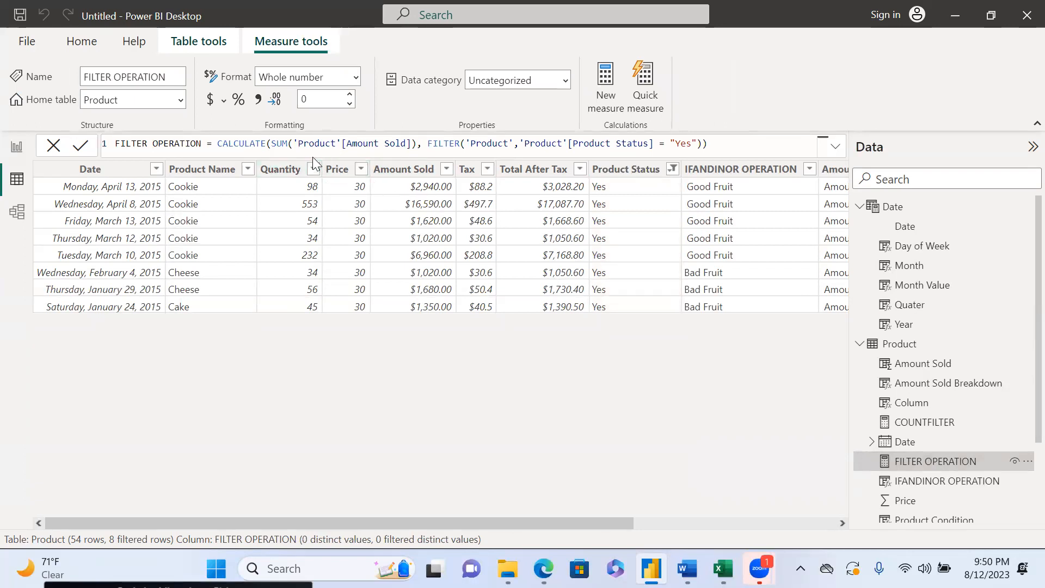
- Try to add the condition >= 16000 after 'Product'[Amount Sold] inside the SUM of FILTER OPERATION
{"action": "left_click", "coordinate": [413, 144]}
{"action": "type", "text": ")"}
{"action": "type", "text": ">"}
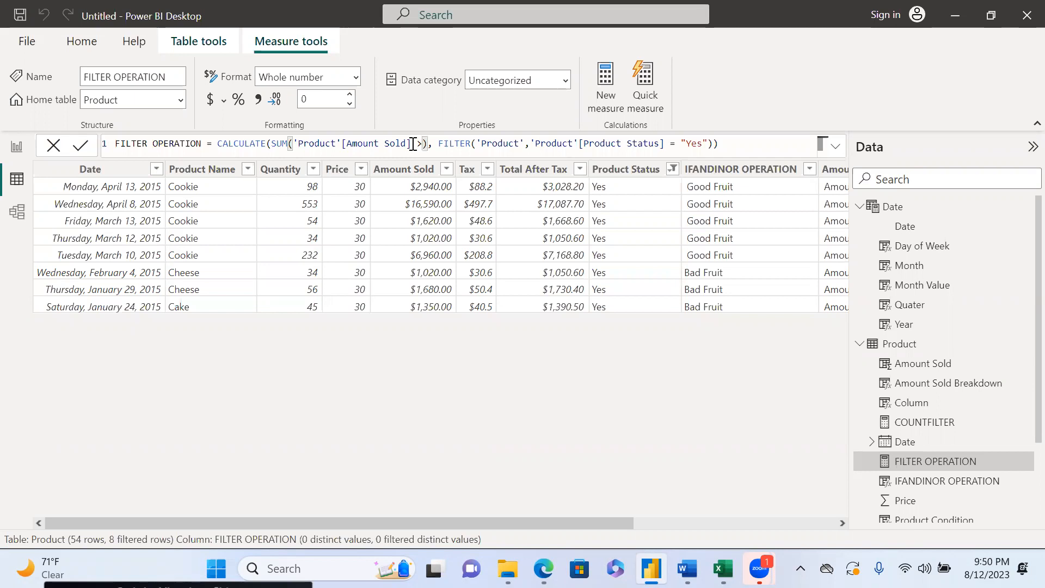
{"action": "key", "text": "BackSpace"}
{"action": "type", "text": "="}
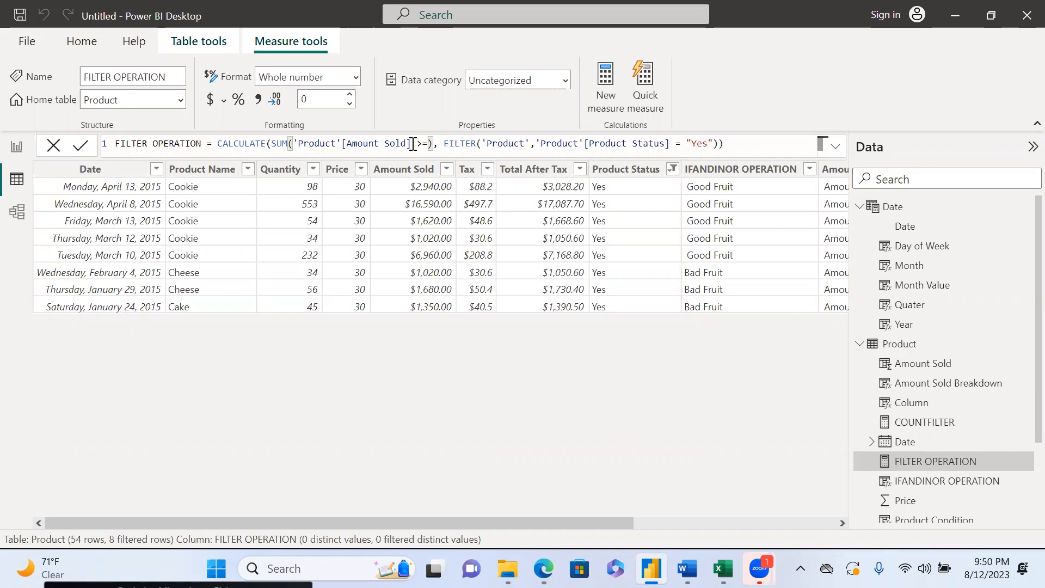
{"action": "type", "text": " 16"}
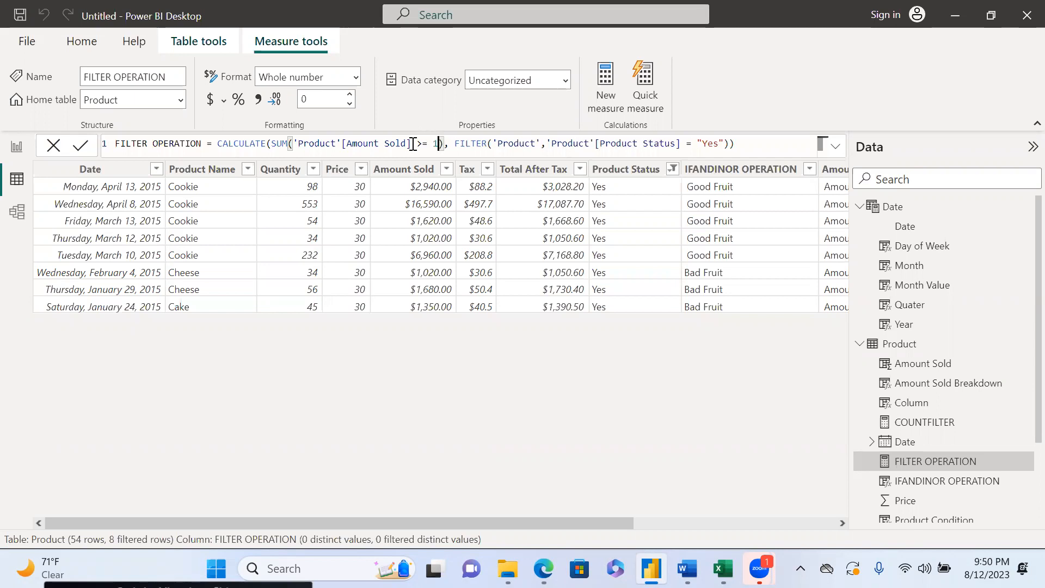
{"action": "type", "text": "00"}
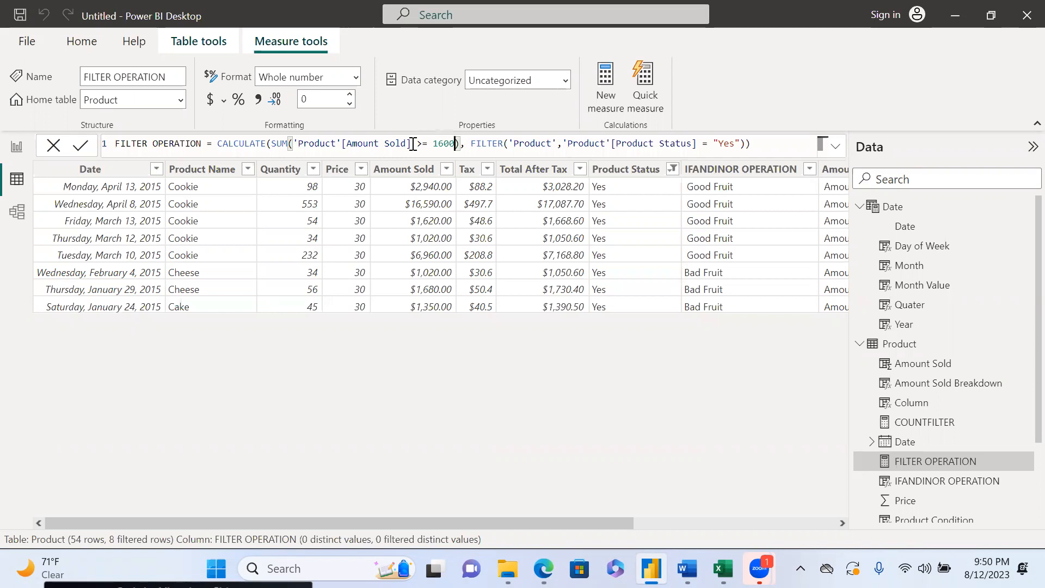
{"action": "type", "text": "0"}
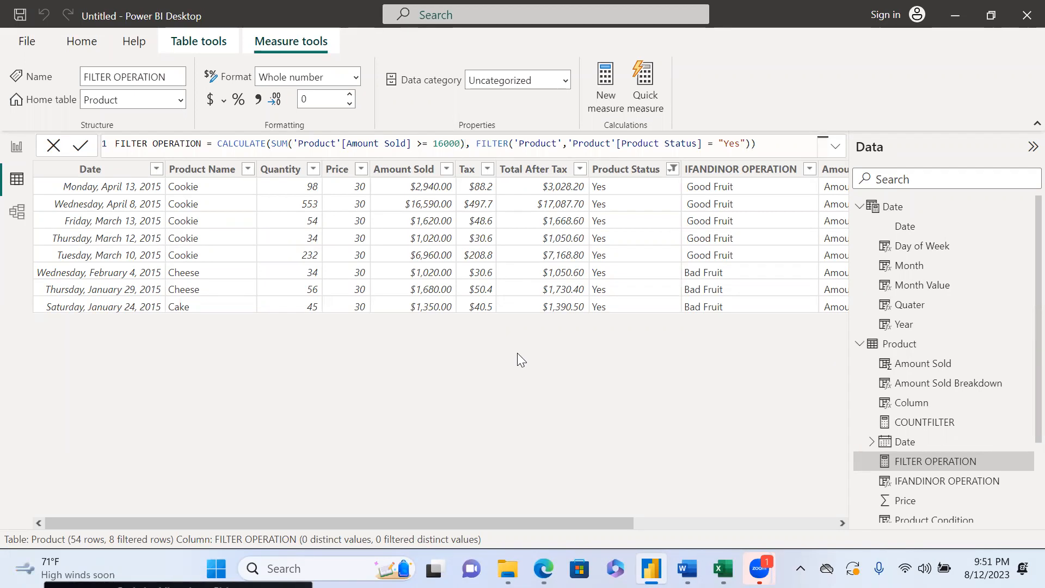
{"action": "left_click", "coordinate": [525, 393]}
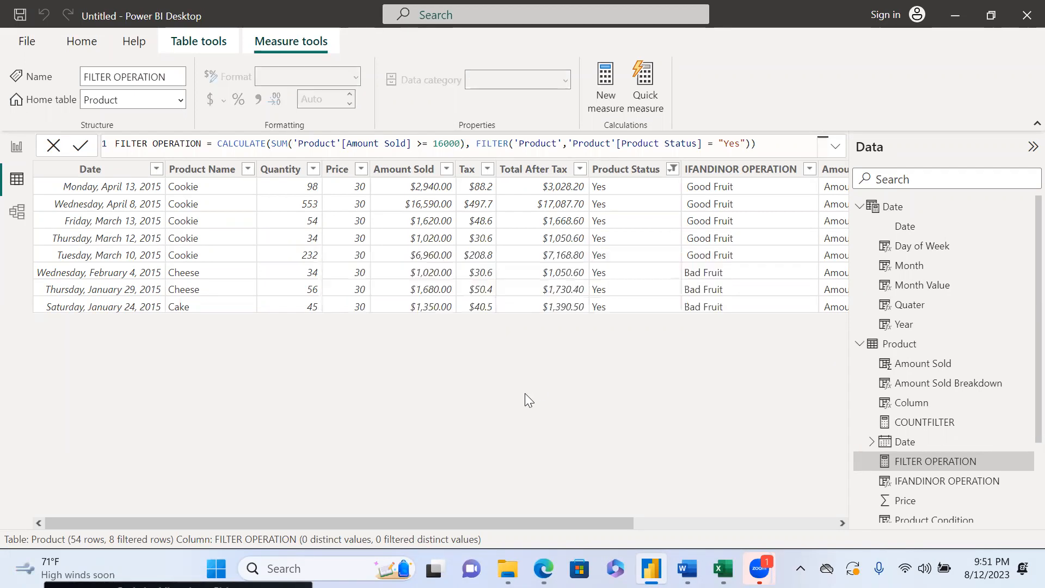
- Remove the >= 16000 condition from the SUM argument in the FILTER OPERATION formula
{"action": "left_click", "coordinate": [370, 145]}
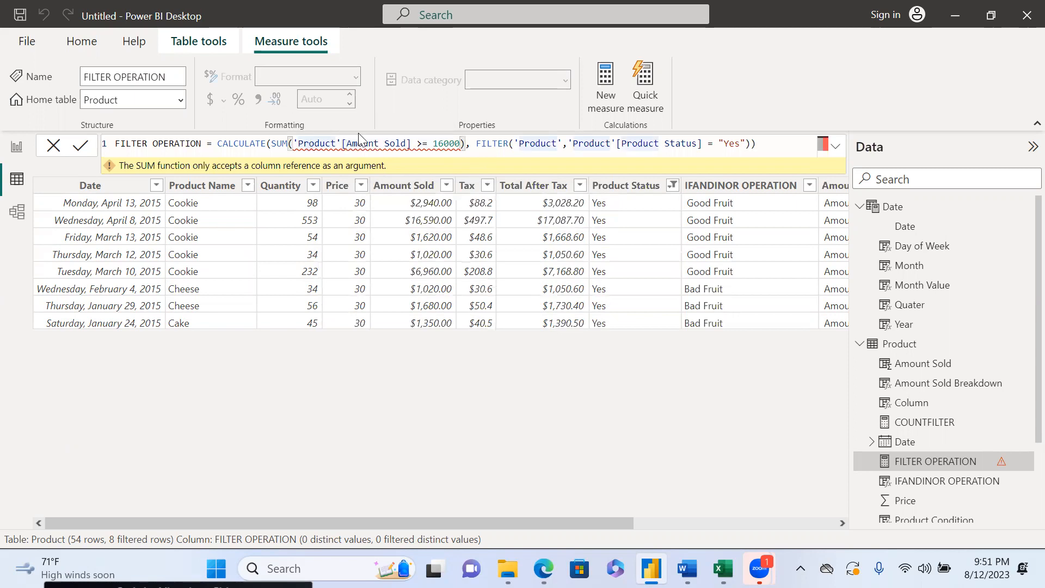
{"action": "left_click", "coordinate": [457, 152]}
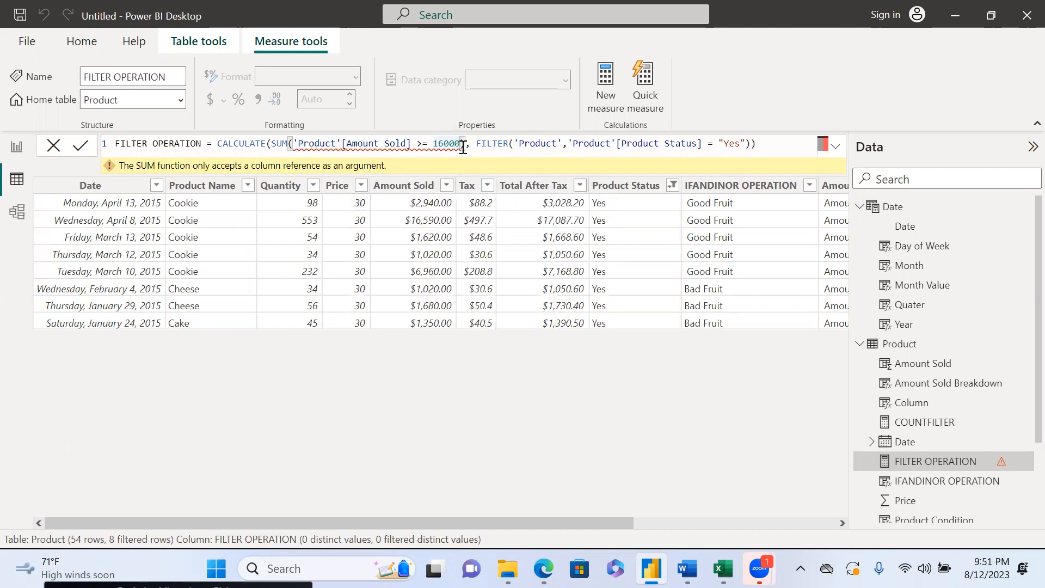
{"action": "type", "text": ")"}
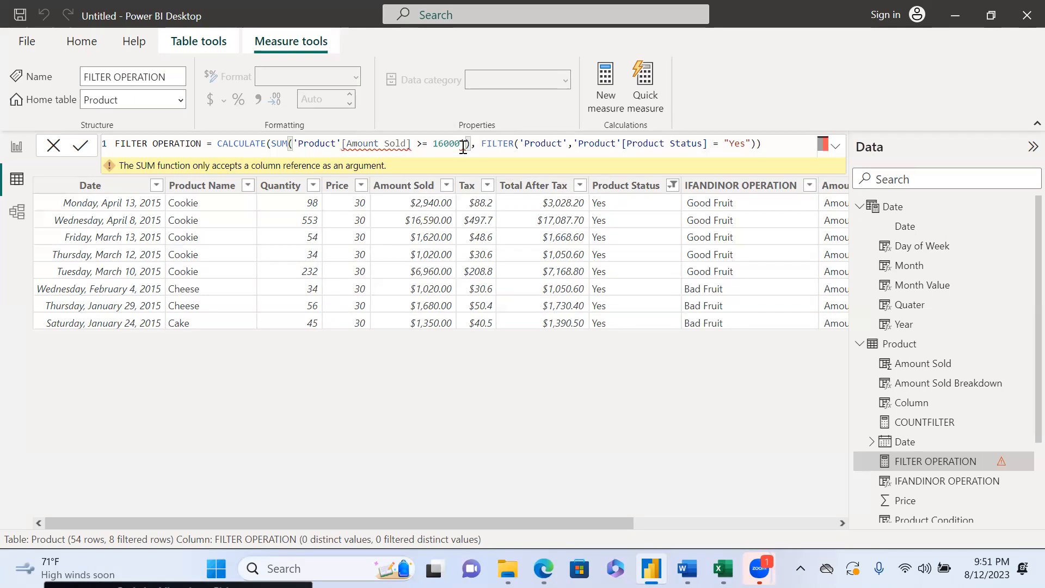
{"action": "key", "text": "BackSpace"}
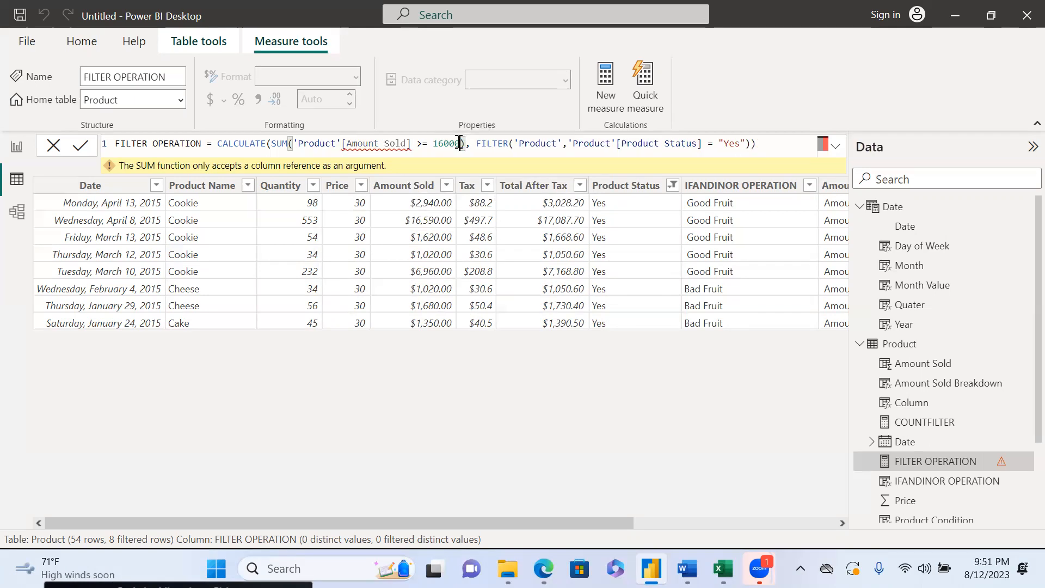
{"action": "key", "text": "BackSpace"}
{"action": "key", "text": "BackSpace"}
{"action": "key", "text": "BackSpace"}
{"action": "key", "text": "BackSpace"}
{"action": "key", "text": "BackSpace"}
{"action": "key", "text": "BackSpace"}
{"action": "key", "text": "BackSpace"}
{"action": "key", "text": "BackSpace"}
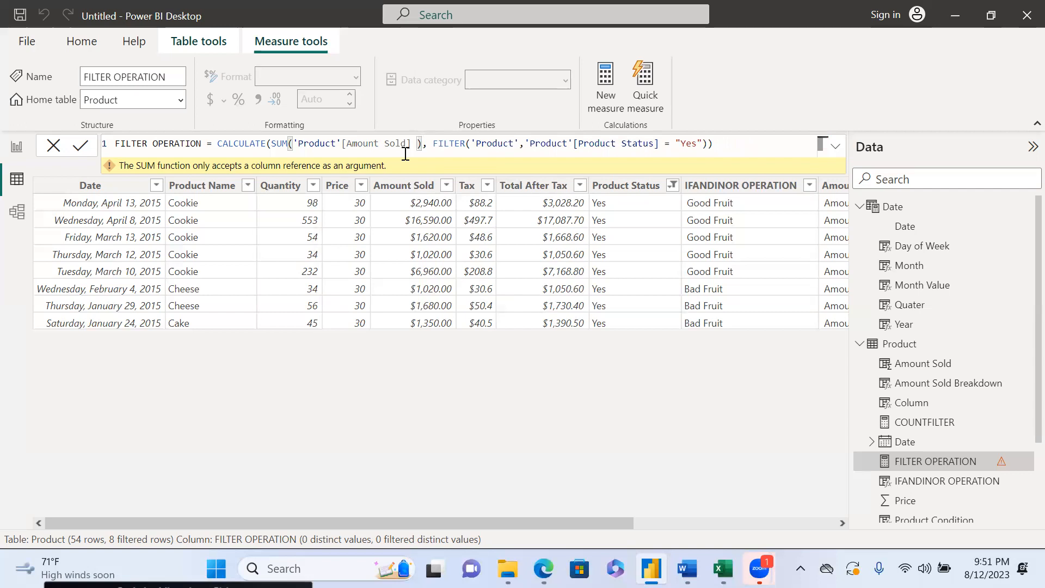
{"action": "key", "text": "BackSpace"}
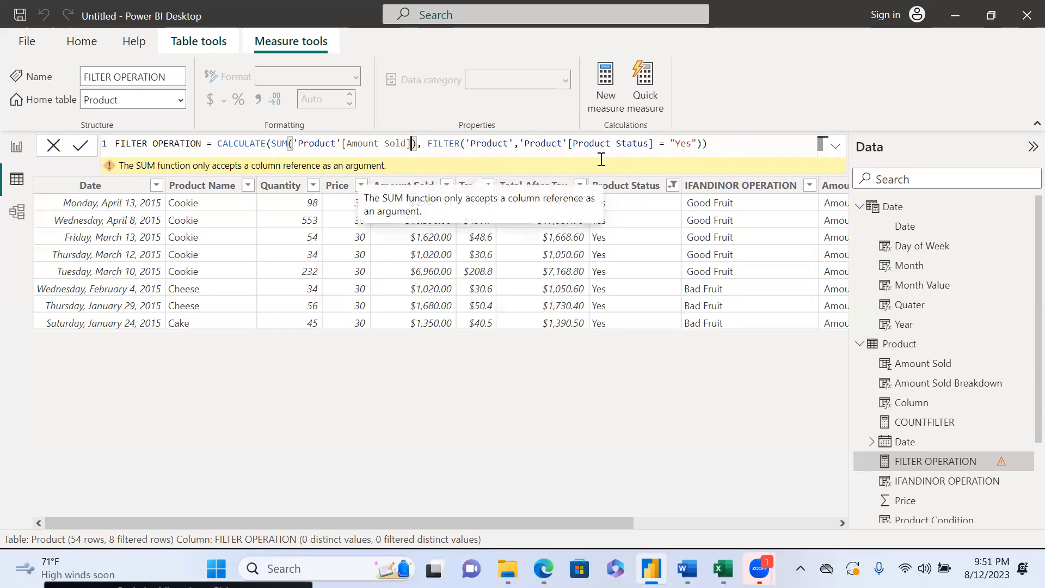
- Delete and re-enter the closing parenthesis after 'Product'[Amount Sold] in the FILTER OPERATION formula
{"action": "left_click", "coordinate": [700, 143]}
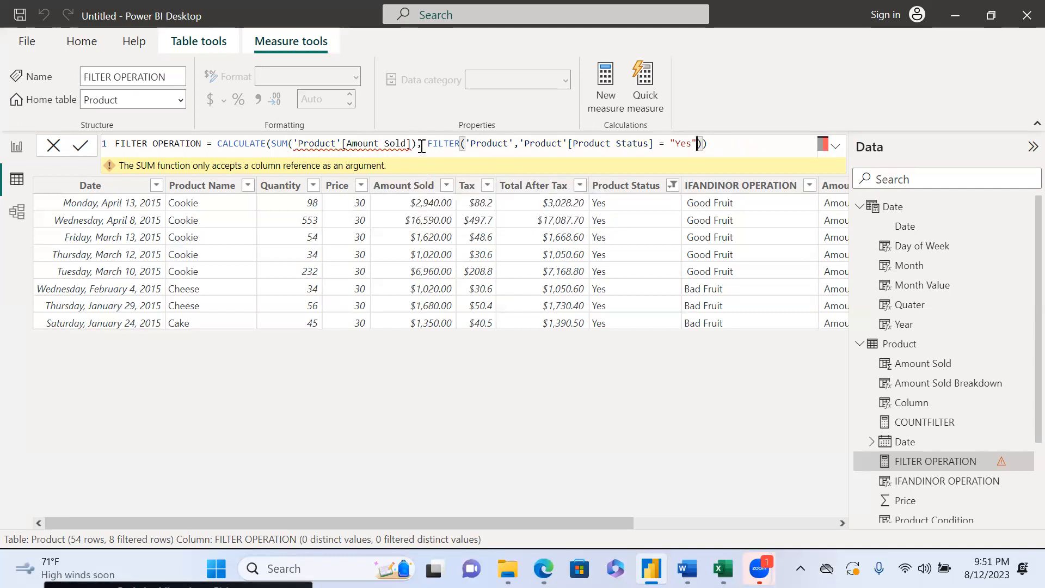
{"action": "left_click", "coordinate": [384, 143]}
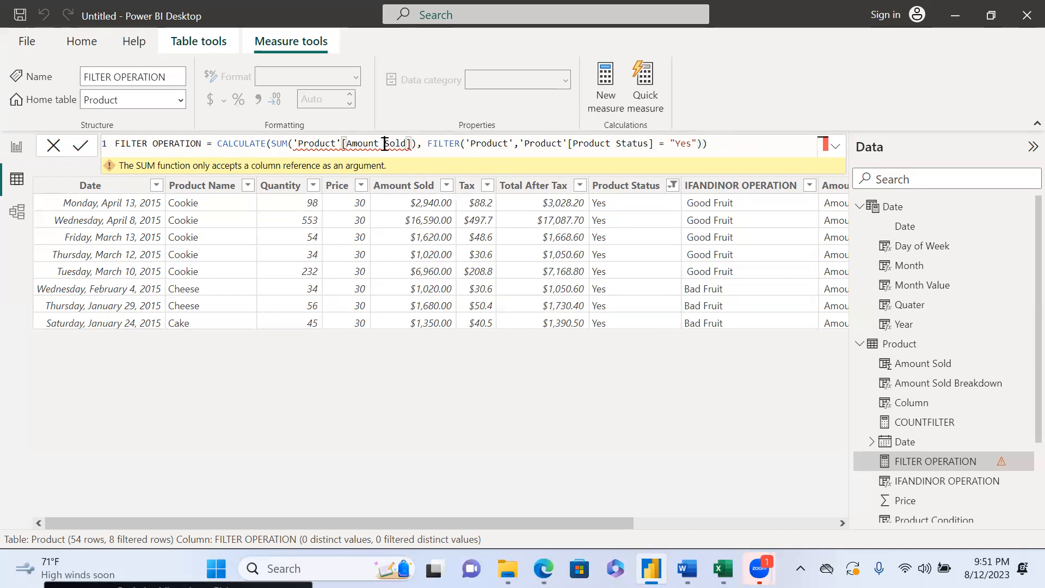
{"action": "left_click", "coordinate": [409, 155]}
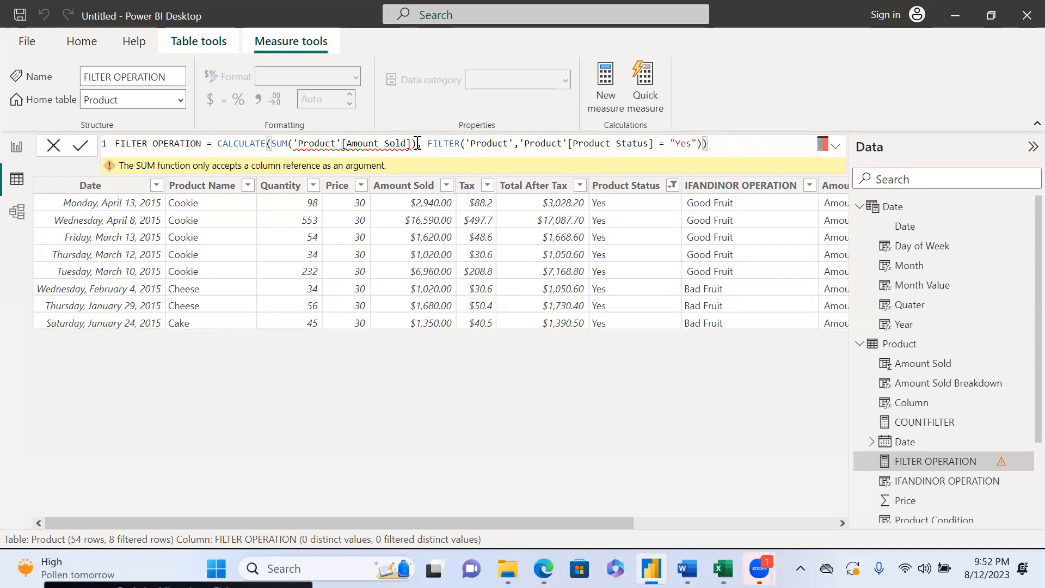
{"action": "left_click", "coordinate": [417, 143]}
{"action": "key", "text": "BackSpace"}
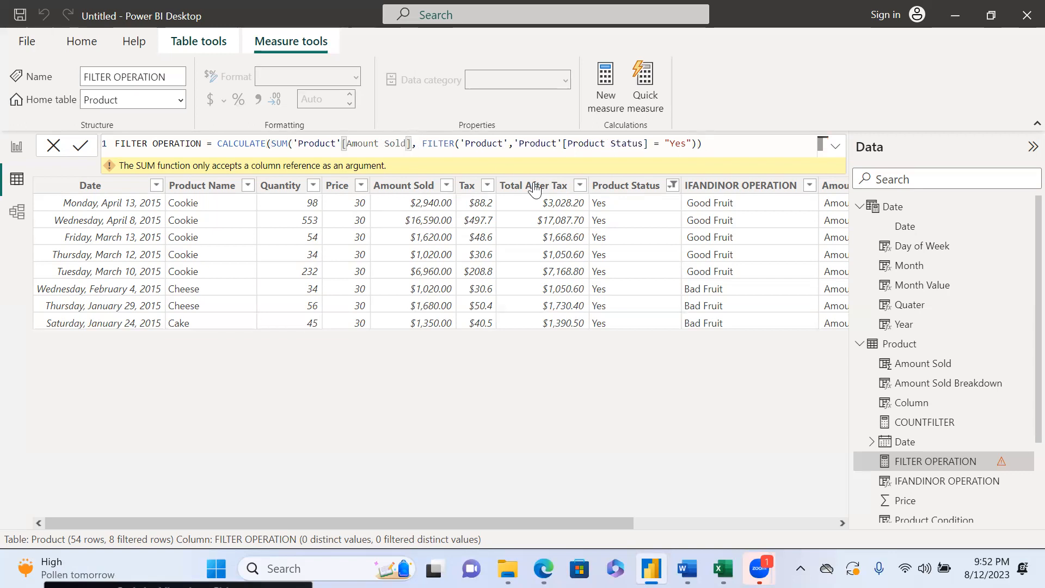
{"action": "left_click", "coordinate": [726, 151]}
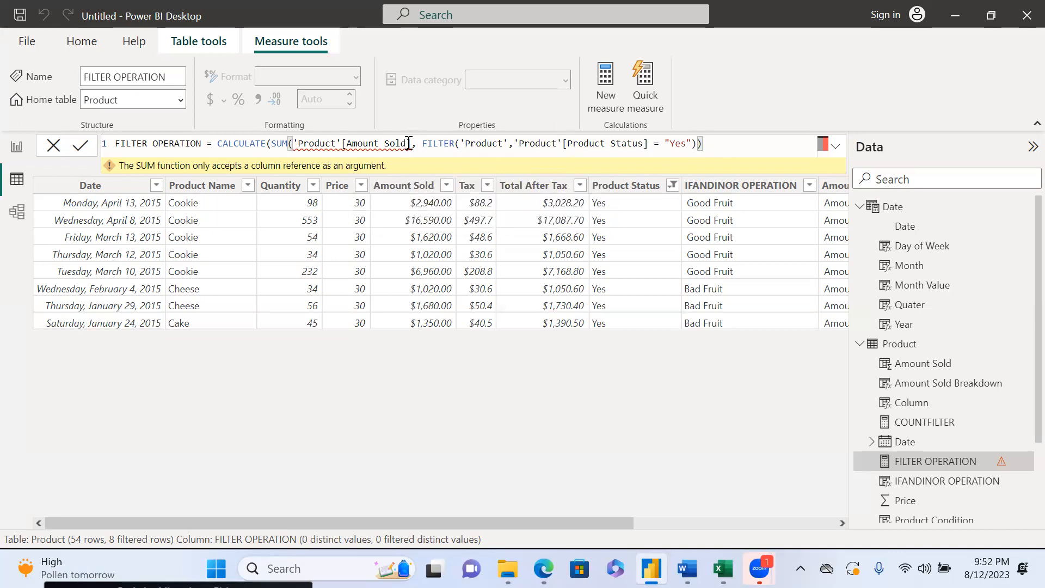
{"action": "mouse_move", "coordinate": [411, 143]}
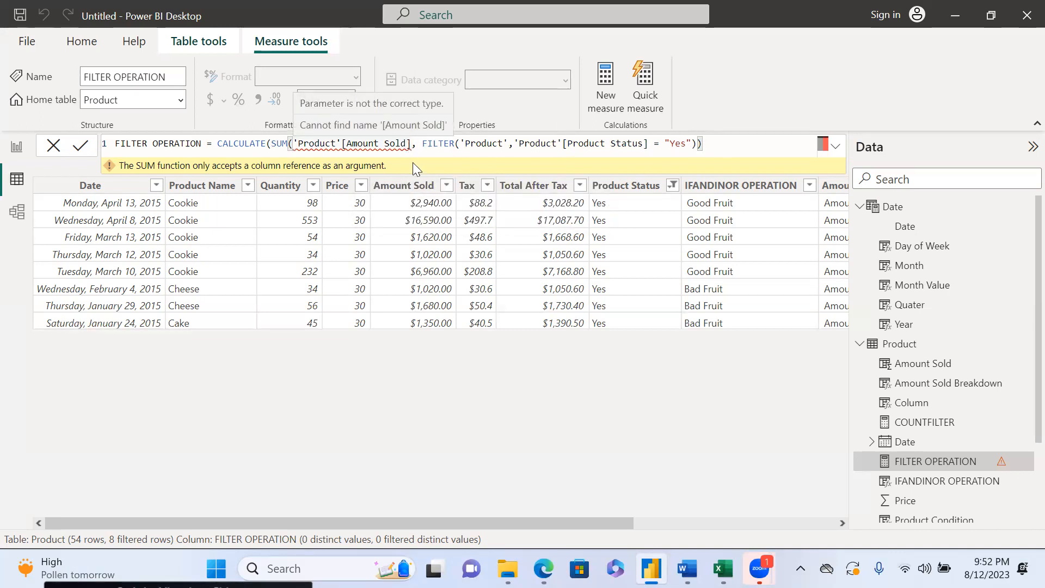
{"action": "left_click", "coordinate": [413, 143]}
{"action": "type", "text": ")"}
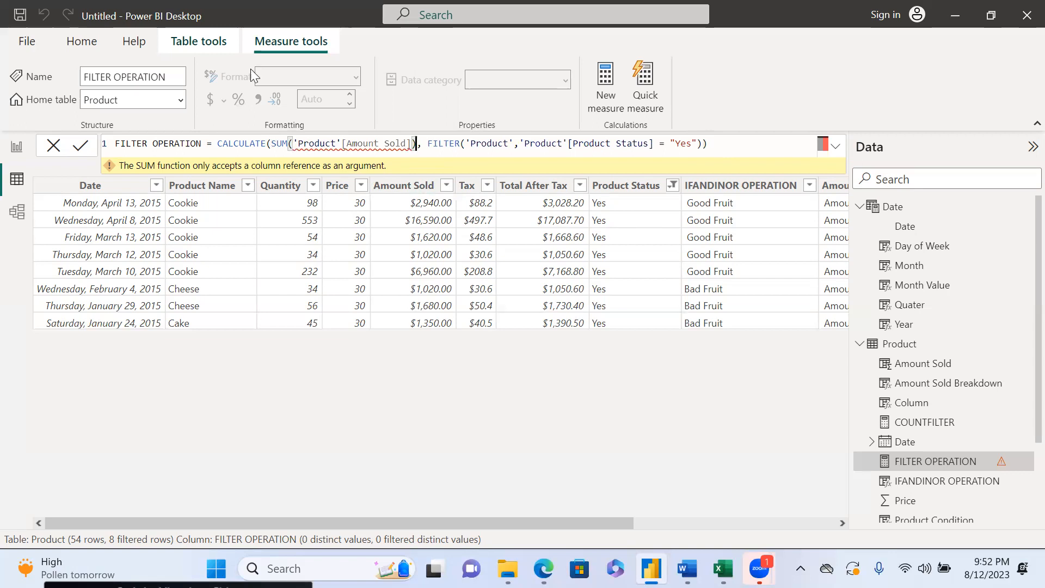
{"action": "left_click", "coordinate": [386, 146]}
{"action": "key", "text": "BackSpace"}
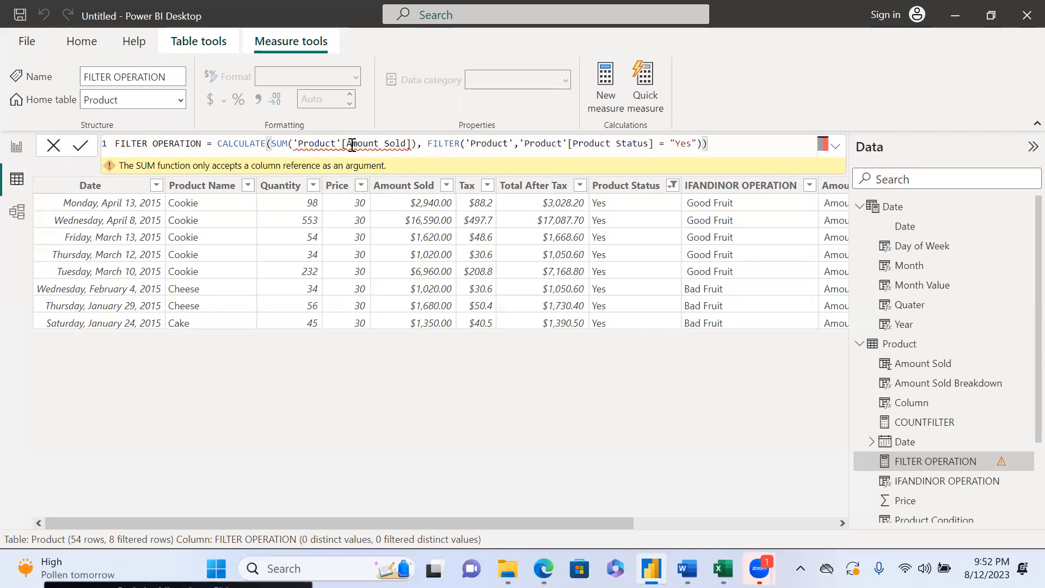
- Delete SUM's closing parenthesis and its column reference back to 'Produc, and reopen the FILTER OPERATION formula
{"action": "left_click", "coordinate": [417, 144]}
{"action": "key", "text": "BackSpace"}
{"action": "key", "text": "BackSpace"}
{"action": "key", "text": "BackSpace"}
{"action": "key", "text": "BackSpace"}
{"action": "key", "text": "BackSpace"}
{"action": "key", "text": "BackSpace"}
{"action": "key", "text": "BackSpace"}
{"action": "key", "text": "BackSpace"}
{"action": "key", "text": "BackSpace"}
{"action": "key", "text": "BackSpace"}
{"action": "key", "text": "BackSpace"}
{"action": "key", "text": "BackSpace"}
{"action": "key", "text": "BackSpace"}
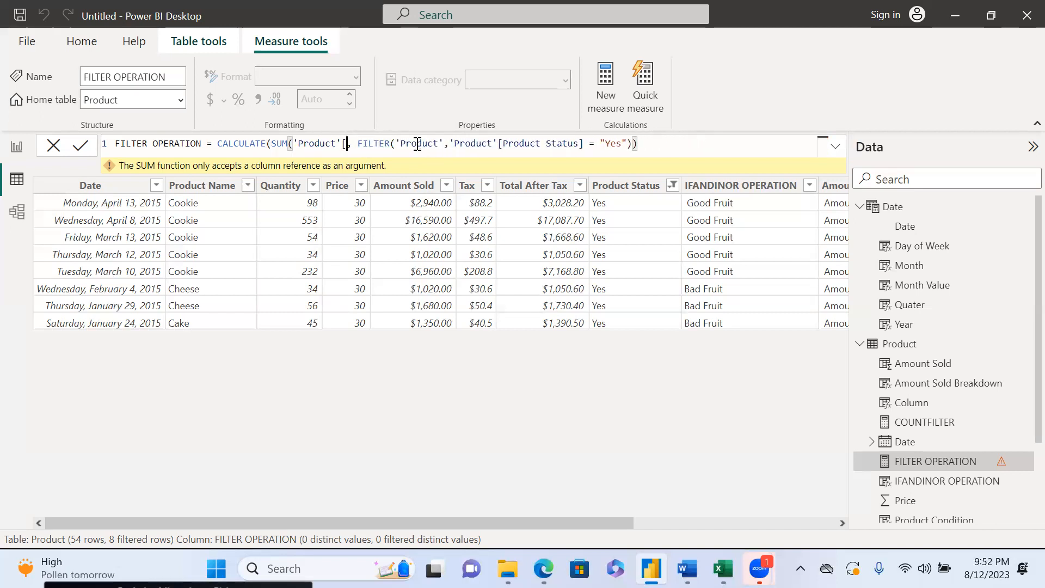
{"action": "key", "text": "BackSpace"}
{"action": "key", "text": "BackSpace"}
{"action": "key", "text": "BackSpace"}
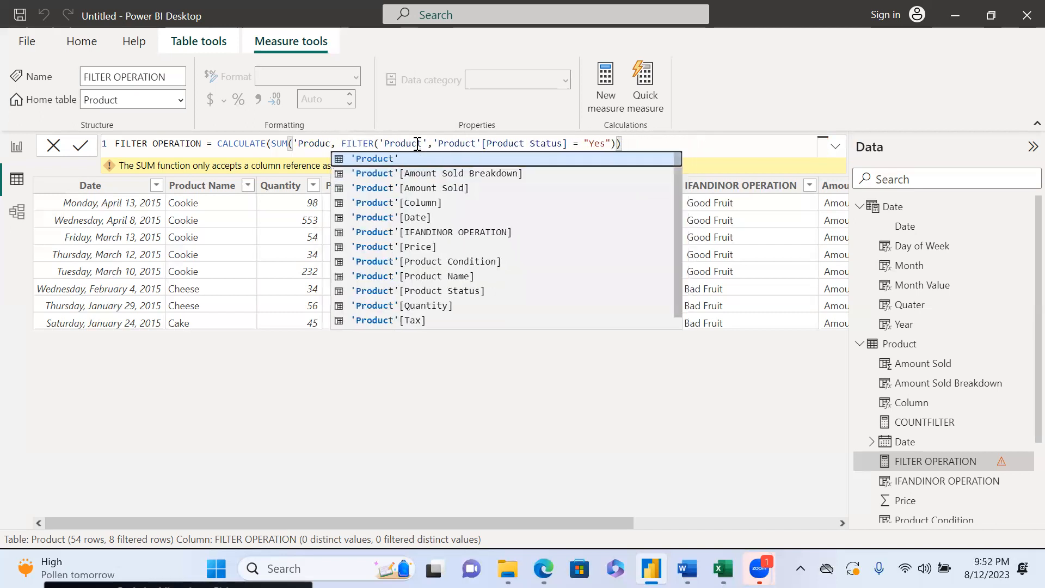
{"action": "left_click", "coordinate": [456, 191]}
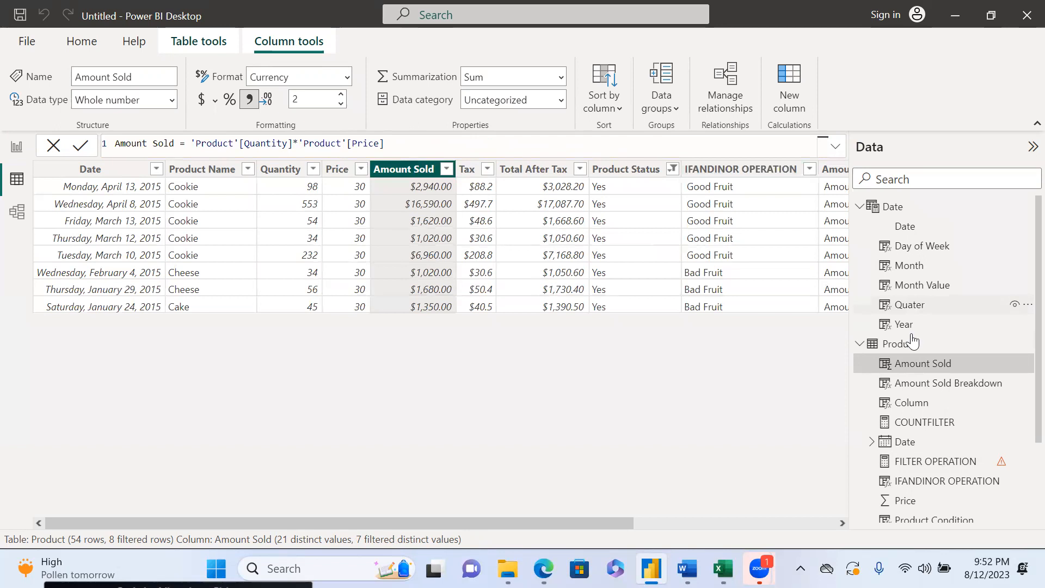
{"action": "left_click", "coordinate": [950, 466]}
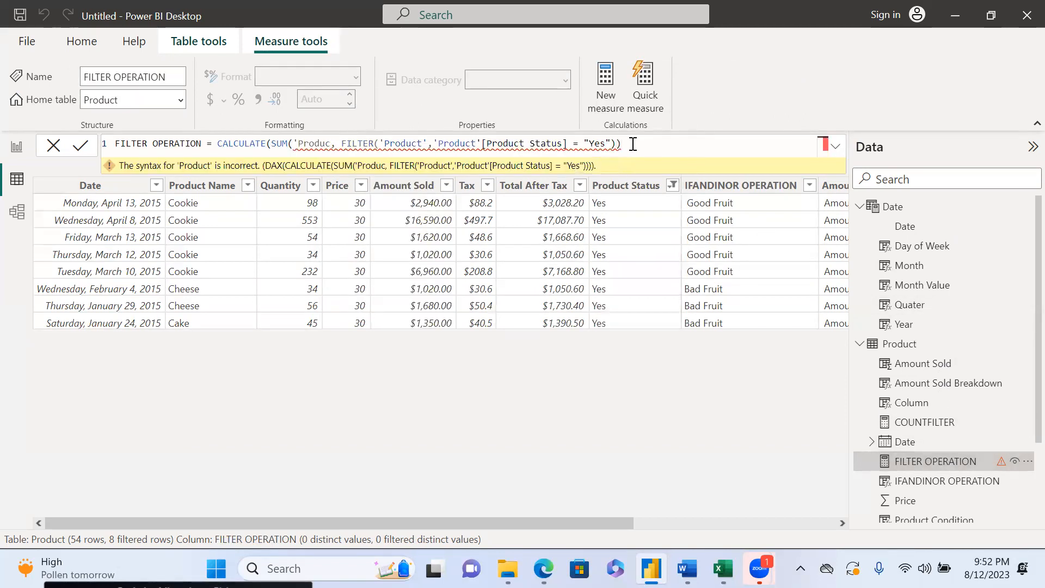
- Try completing the table name to 'Product inside SUM, adding and removing a closing parenthesis at the end of the formula
{"action": "left_click", "coordinate": [633, 145]}
{"action": "type", "text": ")"}
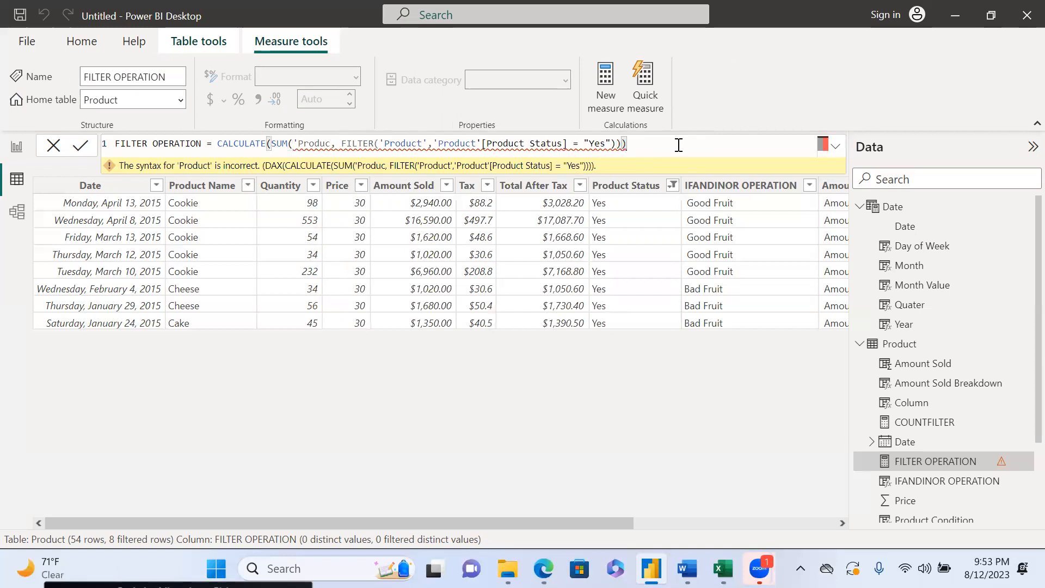
{"action": "left_click", "coordinate": [334, 144]}
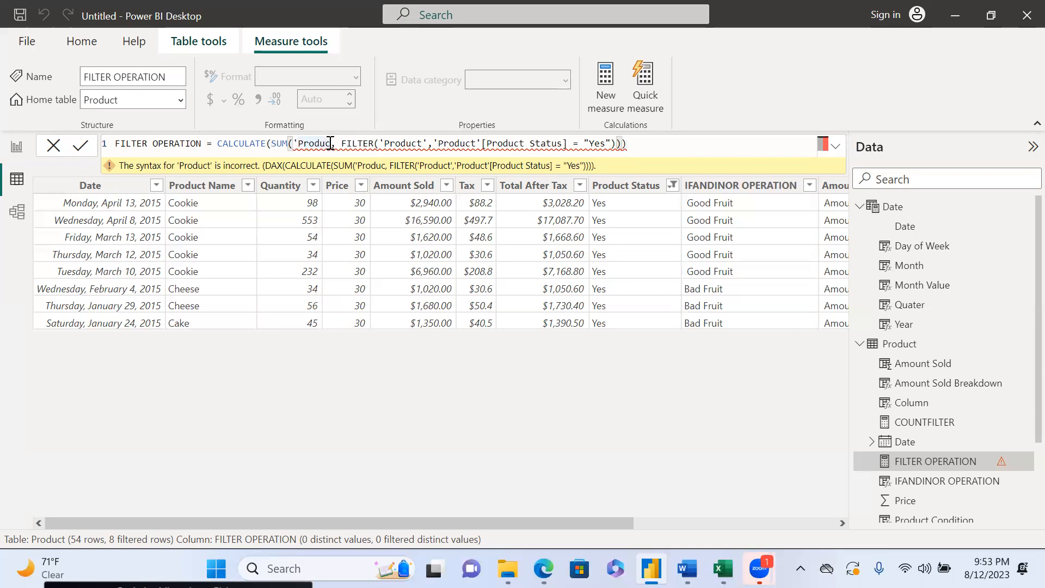
{"action": "type", "text": "t"}
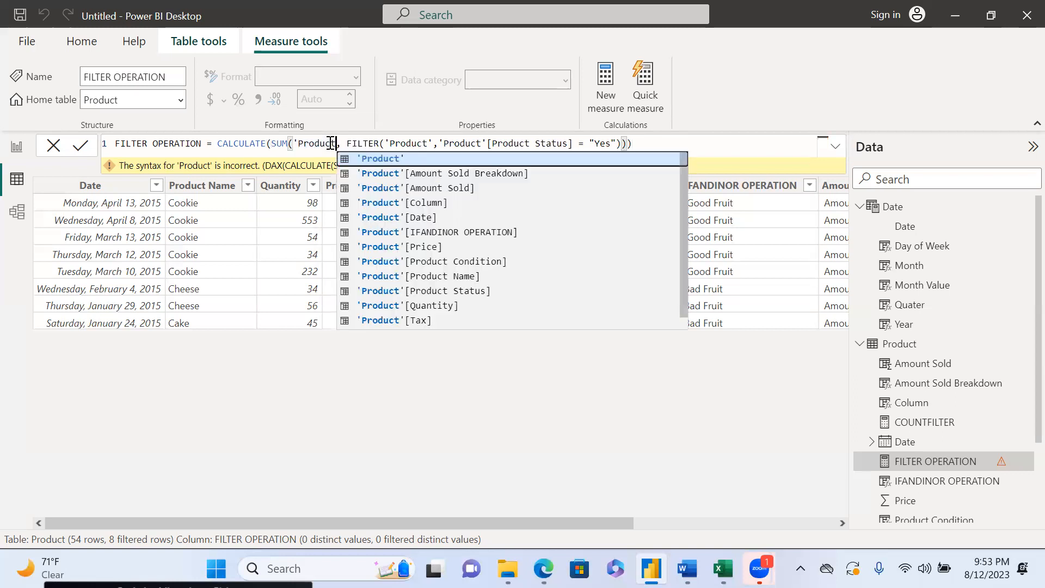
{"action": "left_click", "coordinate": [635, 144]}
{"action": "key", "text": "BackSpace"}
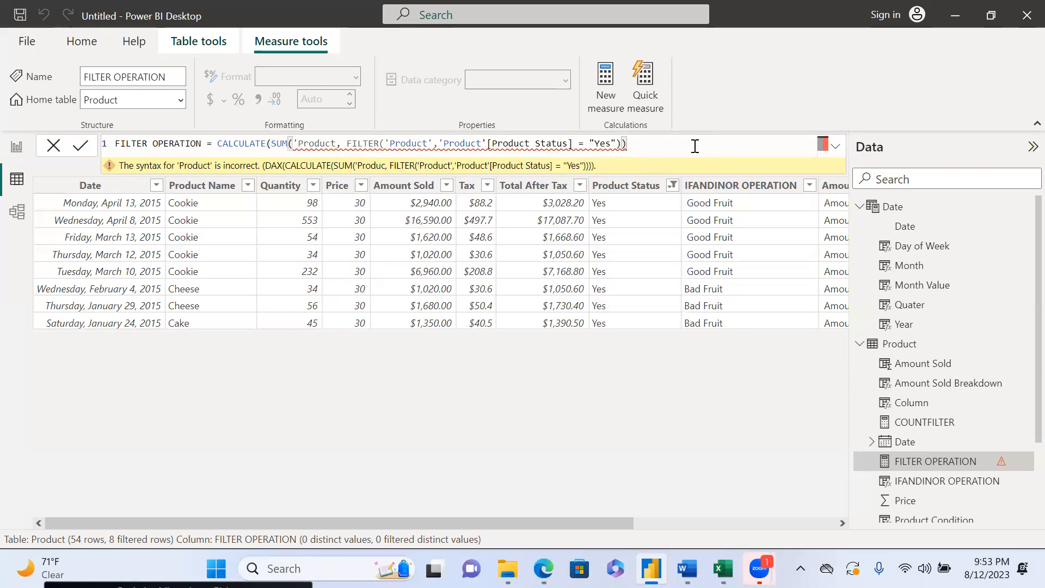
- Replace the incomplete table name inside SUM with the column reference 'Product'[Amount Sold]
{"action": "left_click", "coordinate": [337, 144]}
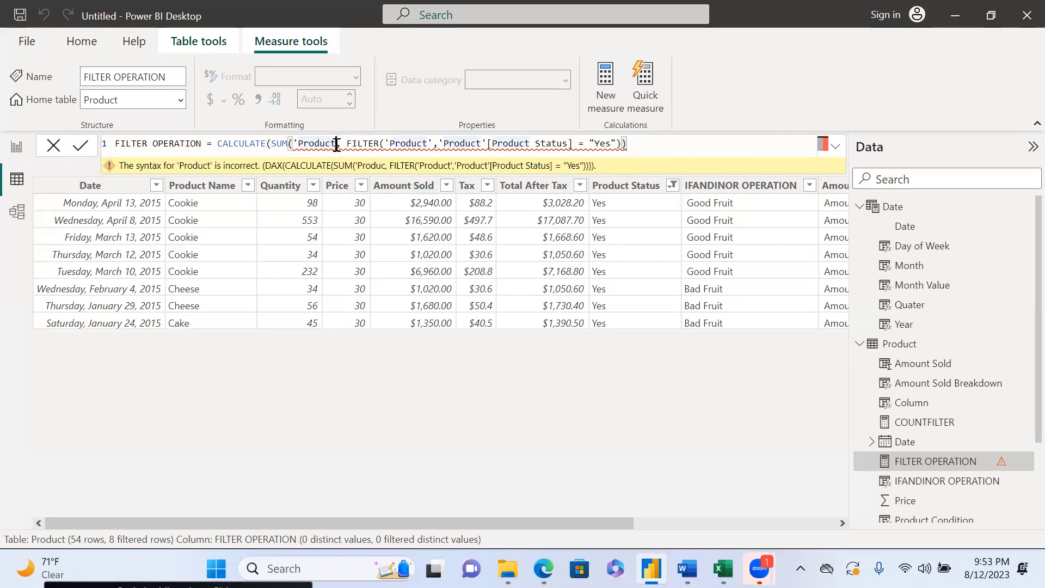
{"action": "key", "text": "BackSpace"}
{"action": "key", "text": "BackSpace"}
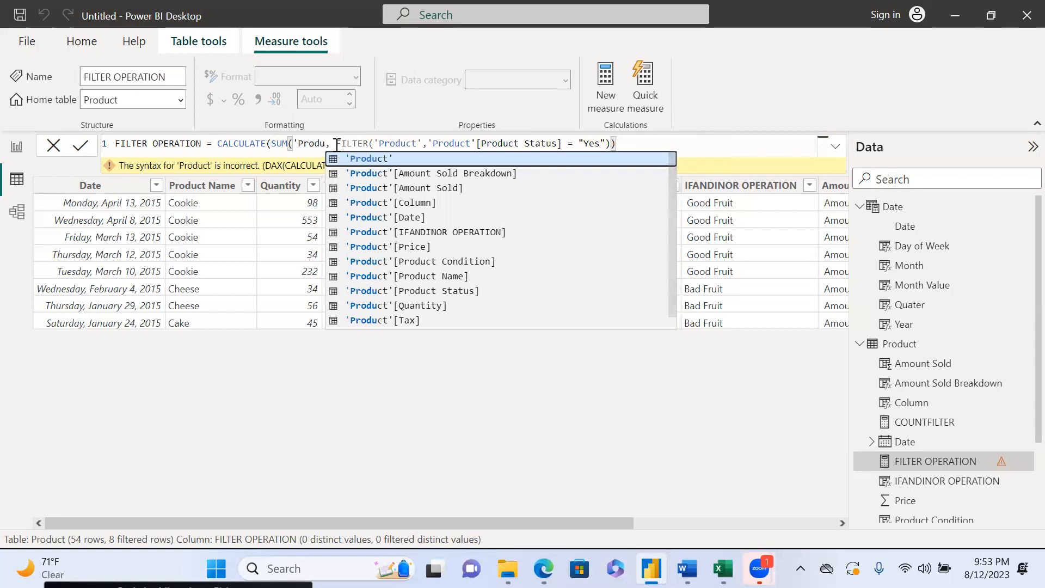
{"action": "left_click", "coordinate": [432, 187]}
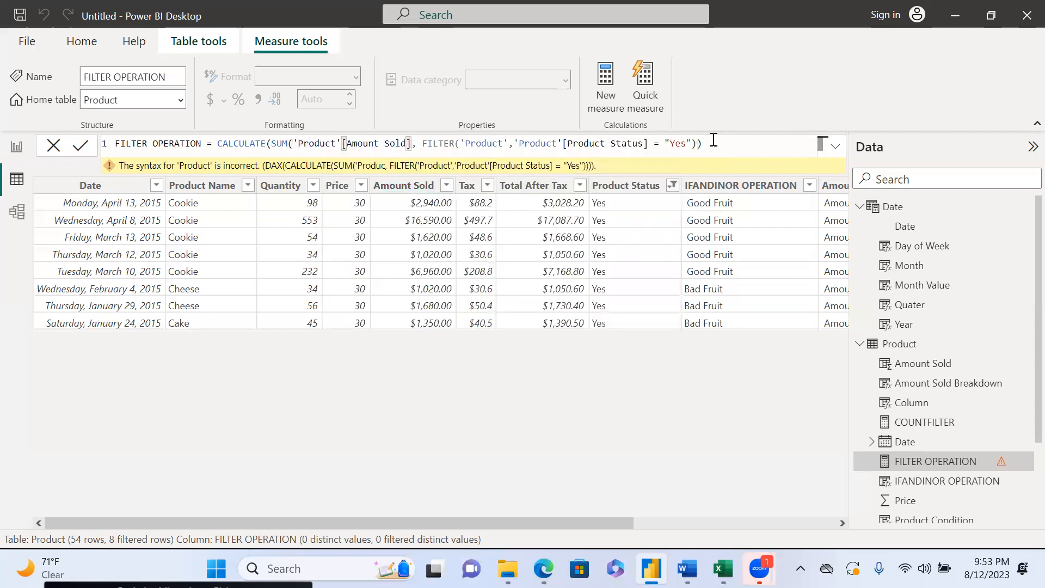
- Remove the comma between 'Product' and 'Product'[Product Status] in FILTER, and delete and re-enter the last closing parenthesis
{"action": "left_click", "coordinate": [739, 146]}
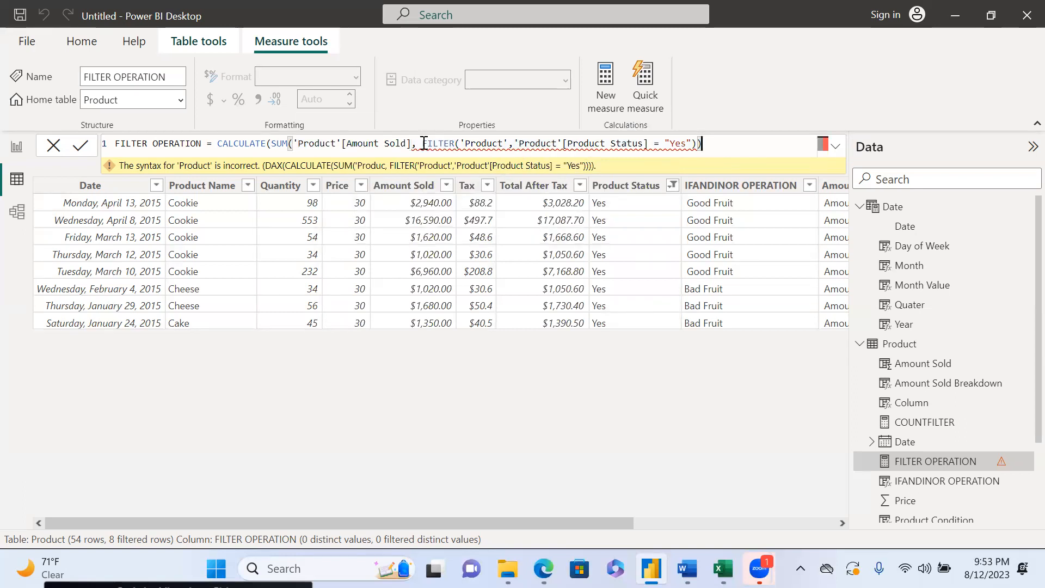
{"action": "mouse_move", "coordinate": [422, 146]}
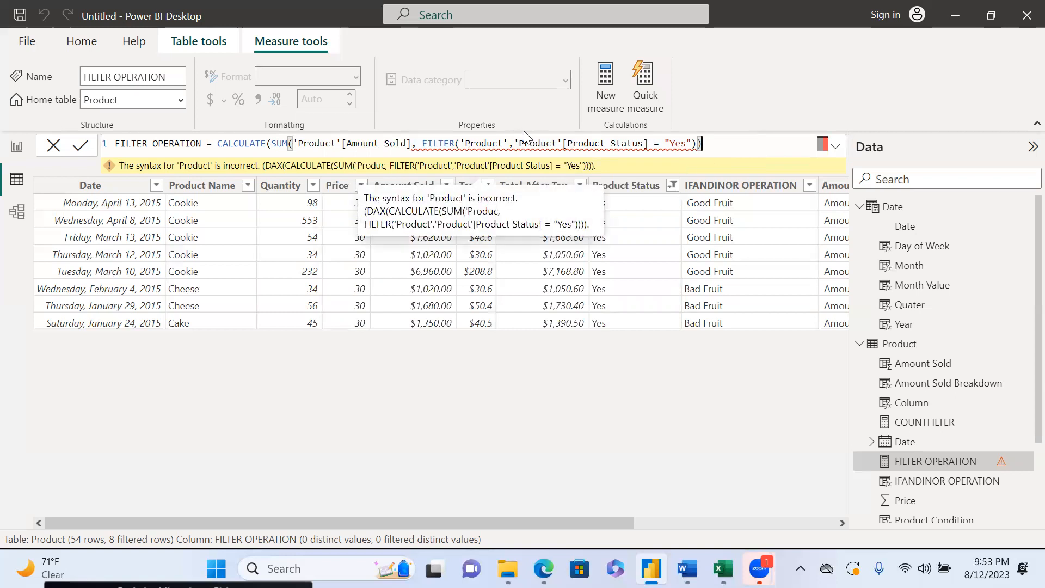
{"action": "key", "text": "BackSpace"}
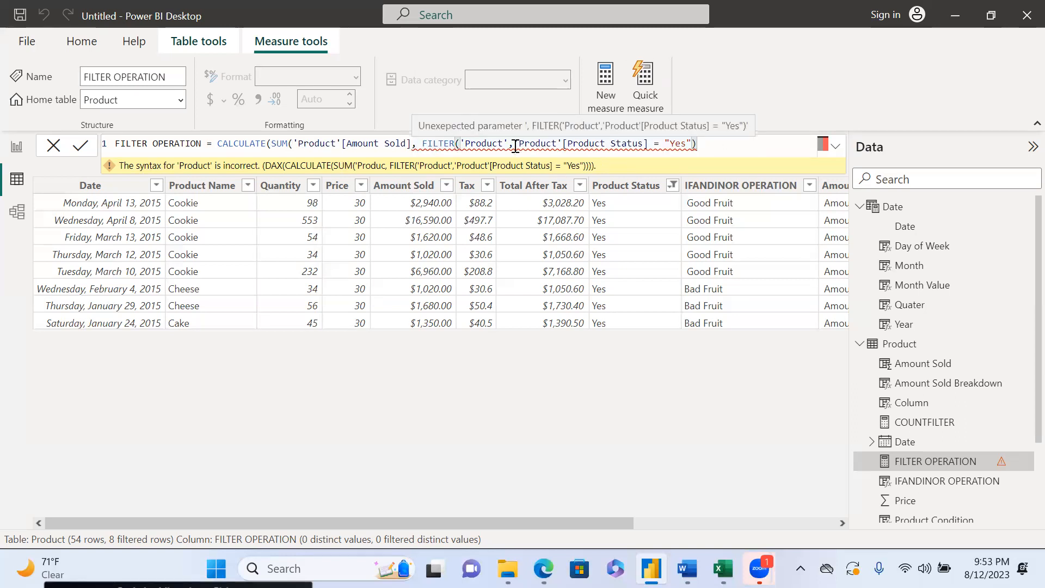
{"action": "key", "text": "BackSpace"}
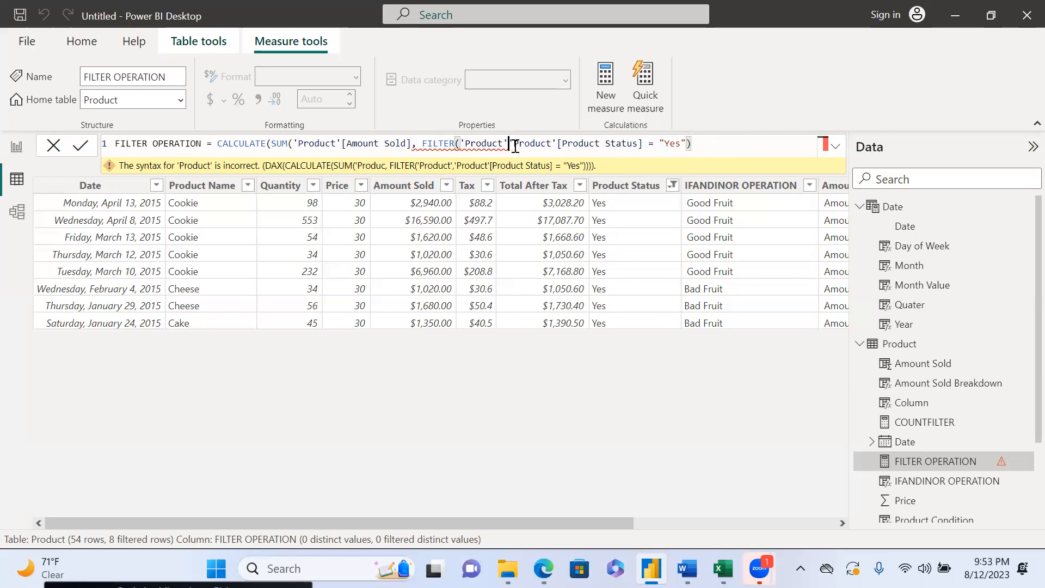
{"action": "left_click", "coordinate": [698, 147]}
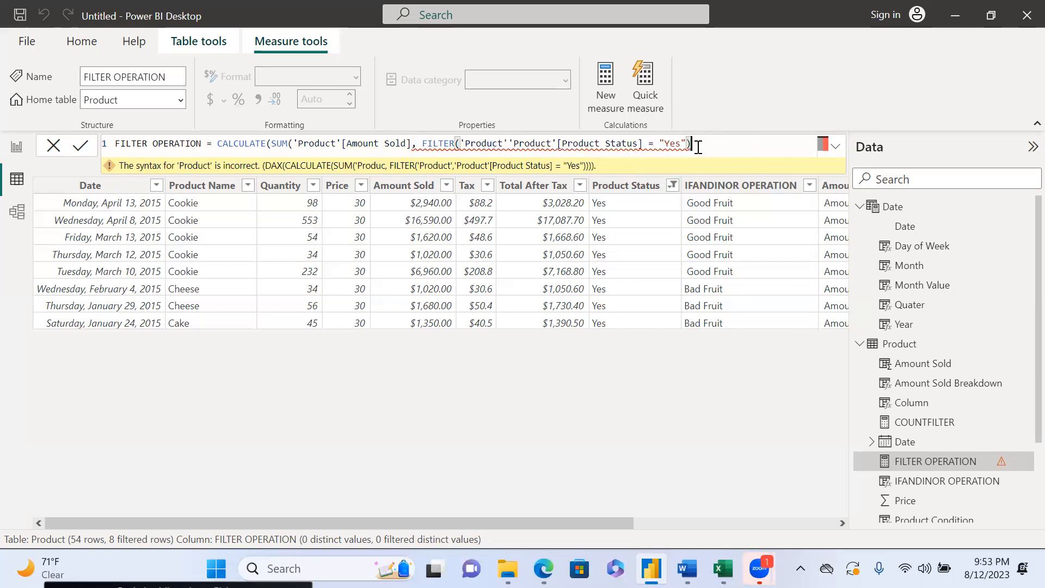
{"action": "type", "text": ")"}
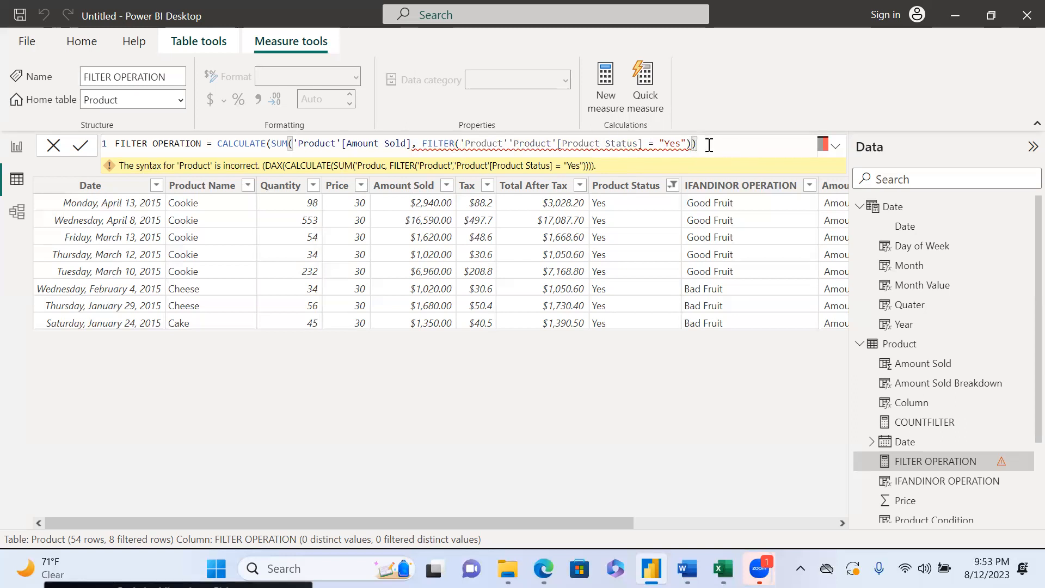
- Delete the FILTER expression following 'Product'[Amount Sold] in the FILTER OPERATION formula
{"action": "key", "text": "BackSpace"}
{"action": "key", "text": "BackSpace"}
{"action": "key", "text": "BackSpace"}
{"action": "key", "text": "BackSpace"}
{"action": "key", "text": "BackSpace"}
{"action": "key", "text": "BackSpace"}
{"action": "key", "text": "BackSpace"}
{"action": "key", "text": "BackSpace"}
{"action": "key", "text": "BackSpace"}
{"action": "key", "text": "BackSpace"}
{"action": "key", "text": "BackSpace"}
{"action": "key", "text": "BackSpace"}
{"action": "key", "text": "BackSpace"}
{"action": "key", "text": "BackSpace"}
{"action": "key", "text": "BackSpace"}
{"action": "key", "text": "BackSpace"}
{"action": "key", "text": "BackSpace"}
{"action": "key", "text": "BackSpace"}
{"action": "key", "text": "BackSpace"}
{"action": "key", "text": "BackSpace"}
{"action": "key", "text": "BackSpace"}
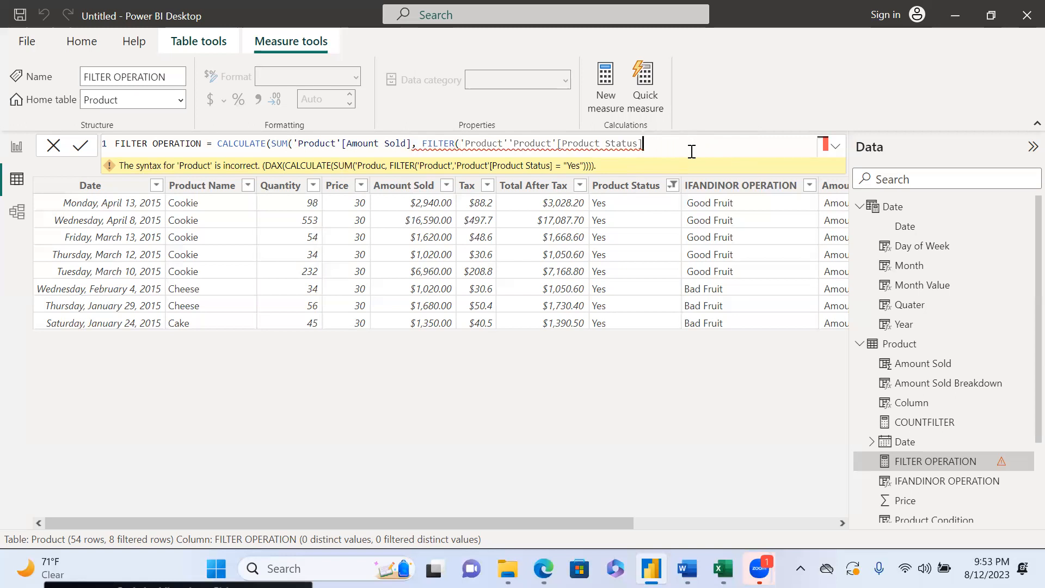
{"action": "key", "text": "BackSpace"}
{"action": "key", "text": "BackSpace"}
{"action": "key", "text": "BackSpace"}
{"action": "key", "text": "BackSpace"}
{"action": "key", "text": "BackSpace"}
{"action": "key", "text": "BackSpace"}
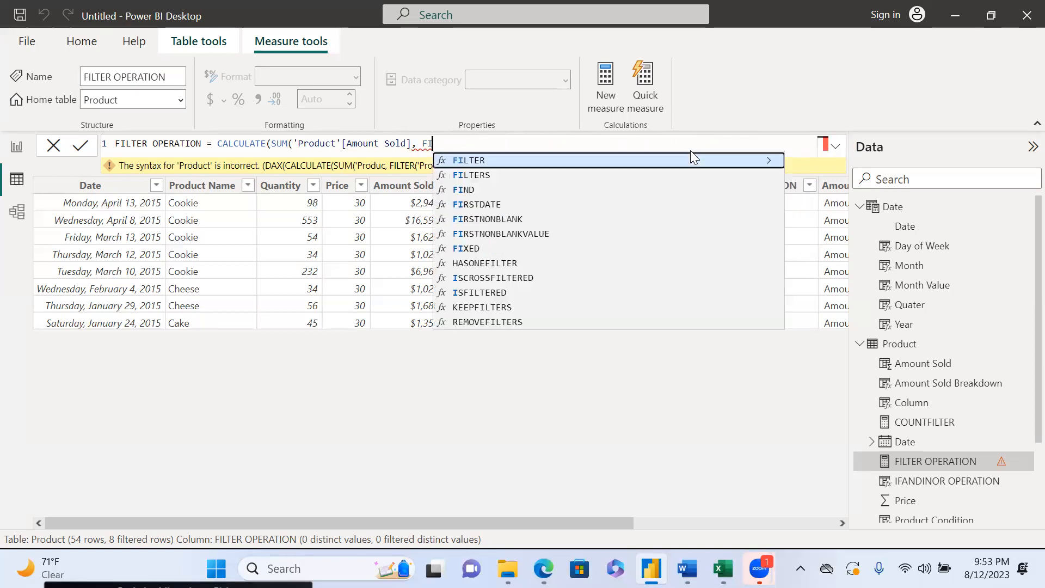
- Enter FILTER('Product' after the comma following 'Product'[Amount Sold]
{"action": "type", "text": "FILTER("}
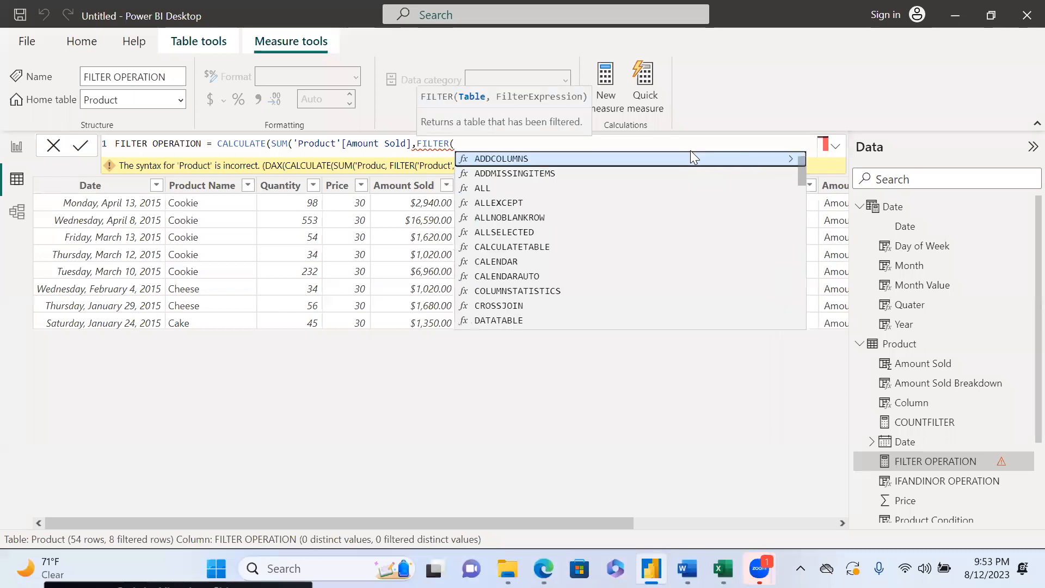
{"action": "type", "text": "Pro"}
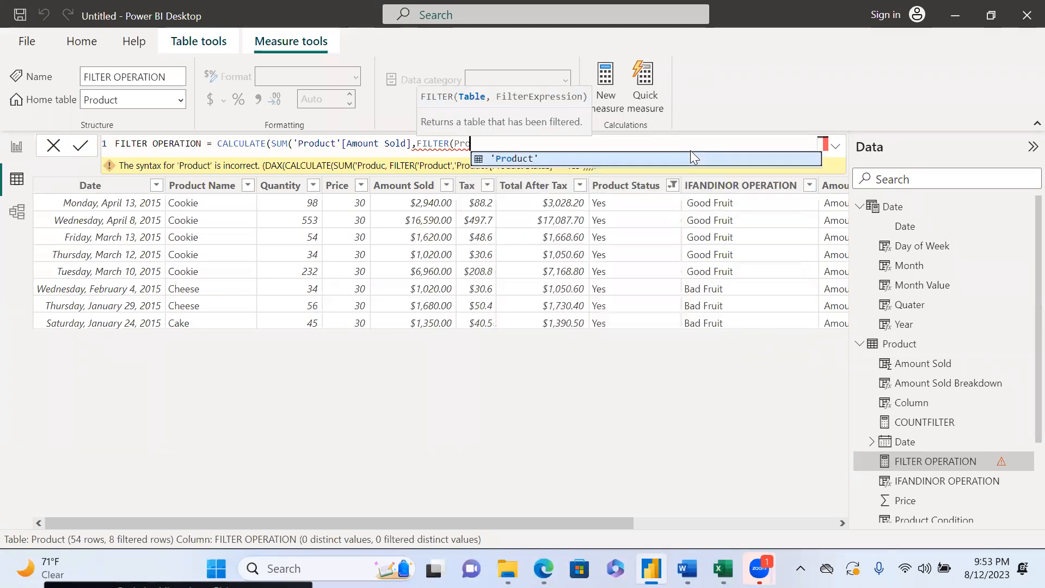
{"action": "type", "text": "dc"}
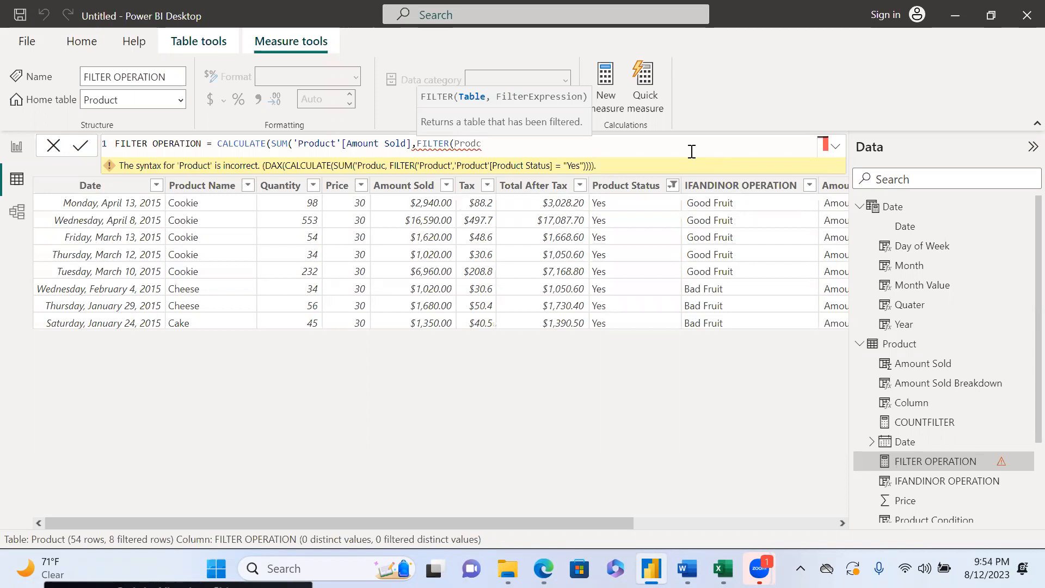
{"action": "key", "text": "BackSpace"}
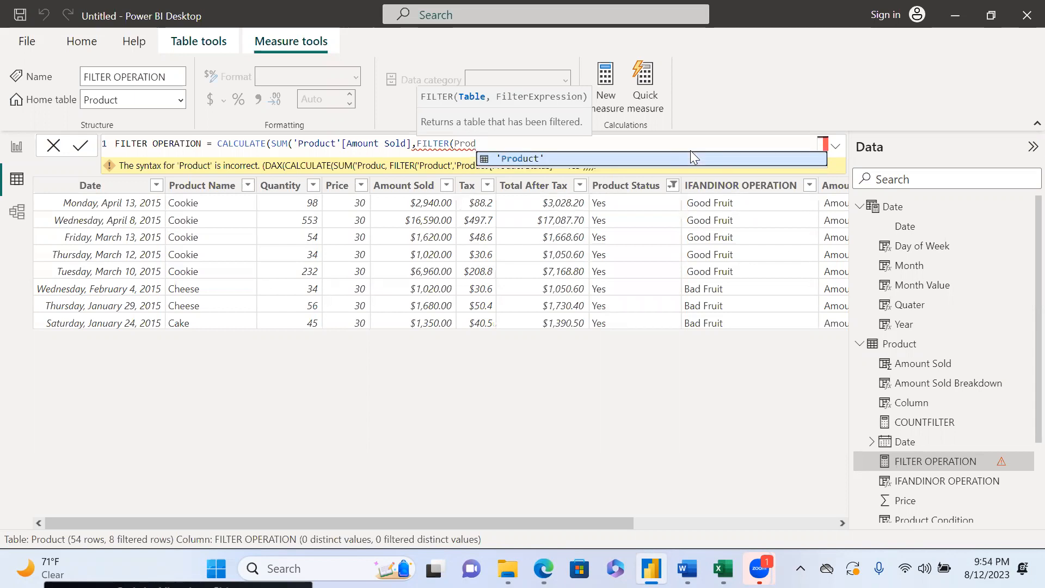
{"action": "type", "text": "ct"}
{"action": "key", "text": "BackSpace"}
{"action": "key", "text": "BackSpace"}
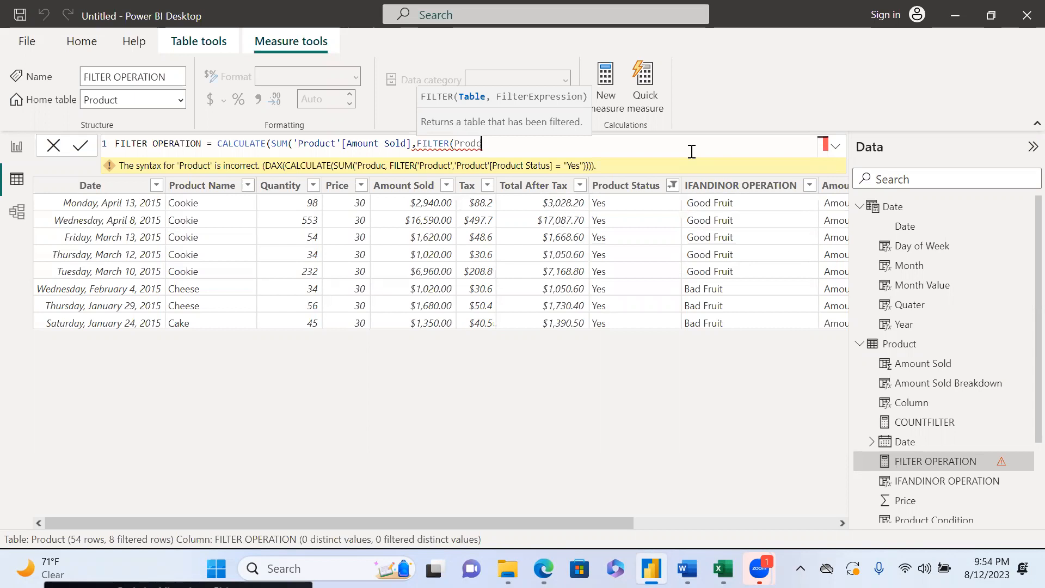
{"action": "type", "text": "uct"}
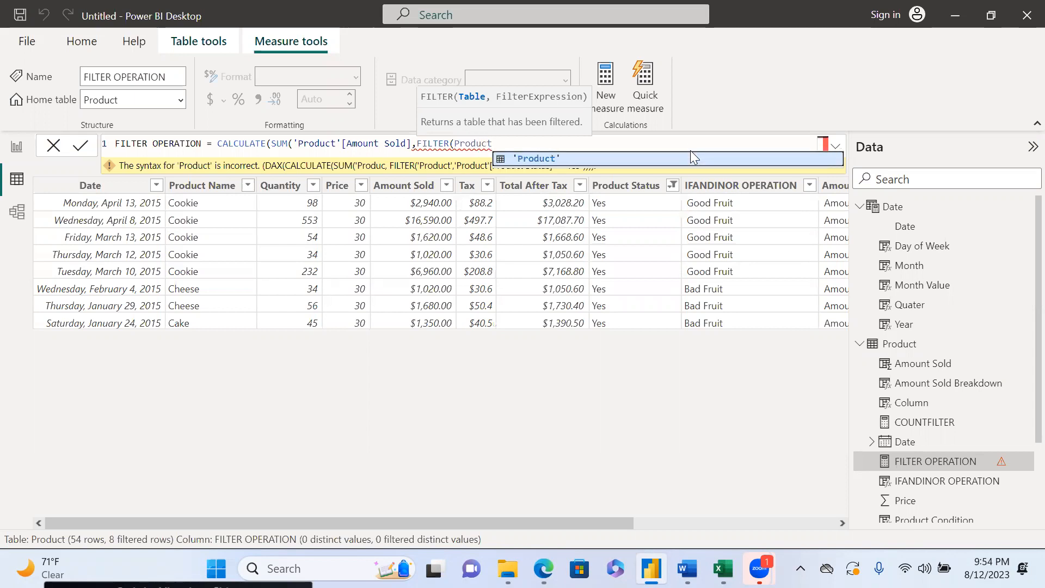
{"action": "key", "text": "Tab"}
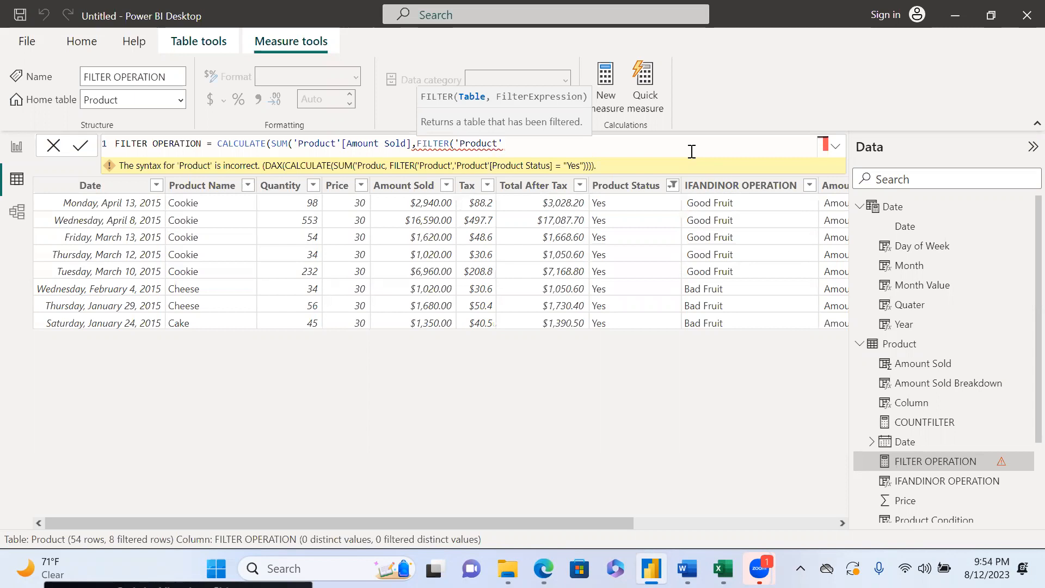
- Start an argument with A after 'Product', and delete everything after the word FILTER
{"action": "type", "text": "A"}
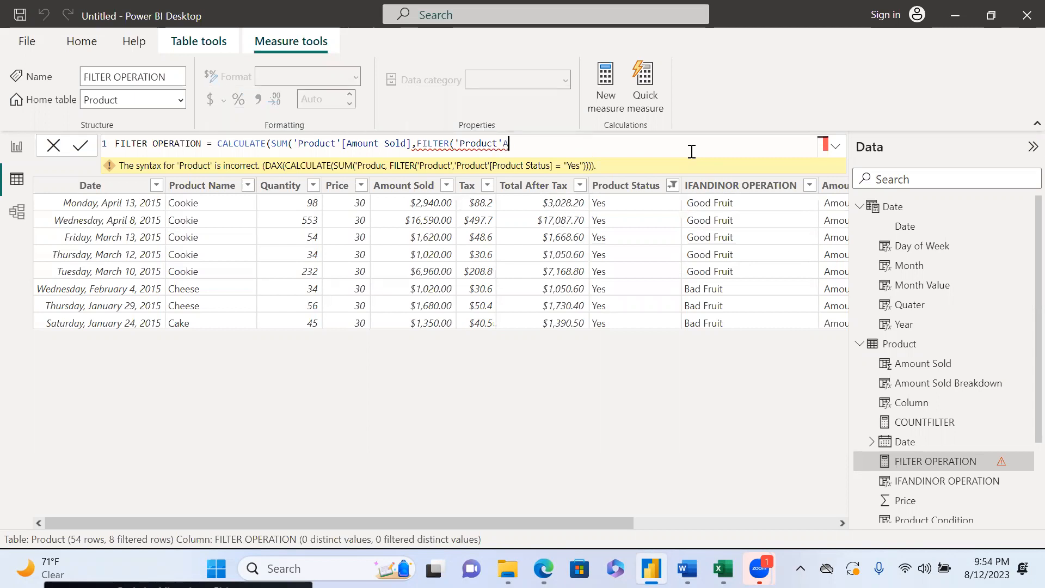
{"action": "key", "text": "BackSpace"}
{"action": "key", "text": "BackSpace"}
{"action": "key", "text": "BackSpace"}
{"action": "key", "text": "BackSpace"}
{"action": "key", "text": "BackSpace"}
{"action": "key", "text": "BackSpace"}
{"action": "key", "text": "BackSpace"}
{"action": "key", "text": "BackSpace"}
{"action": "key", "text": "BackSpace"}
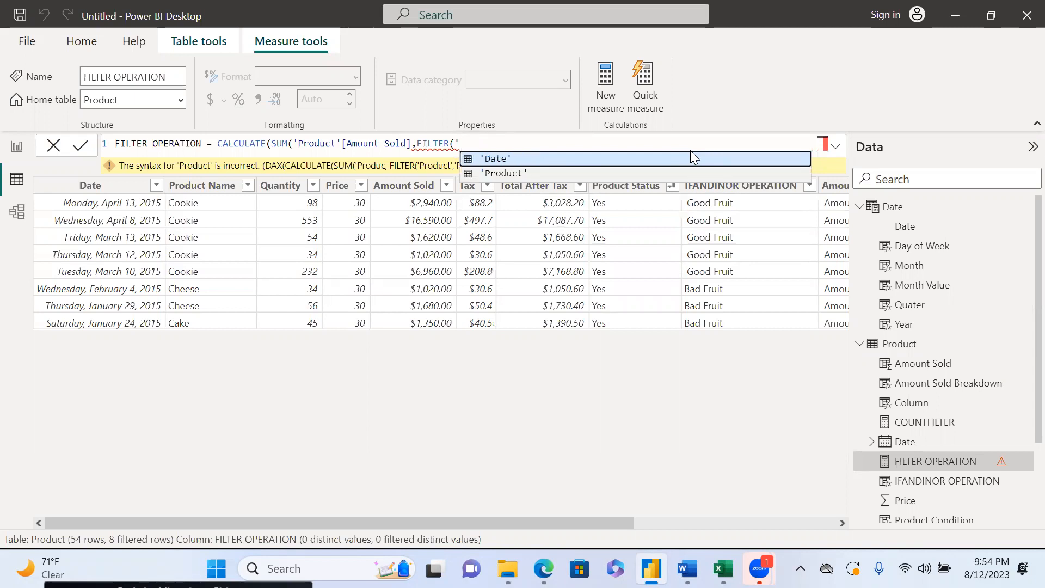
{"action": "key", "text": "BackSpace"}
{"action": "key", "text": "BackSpace"}
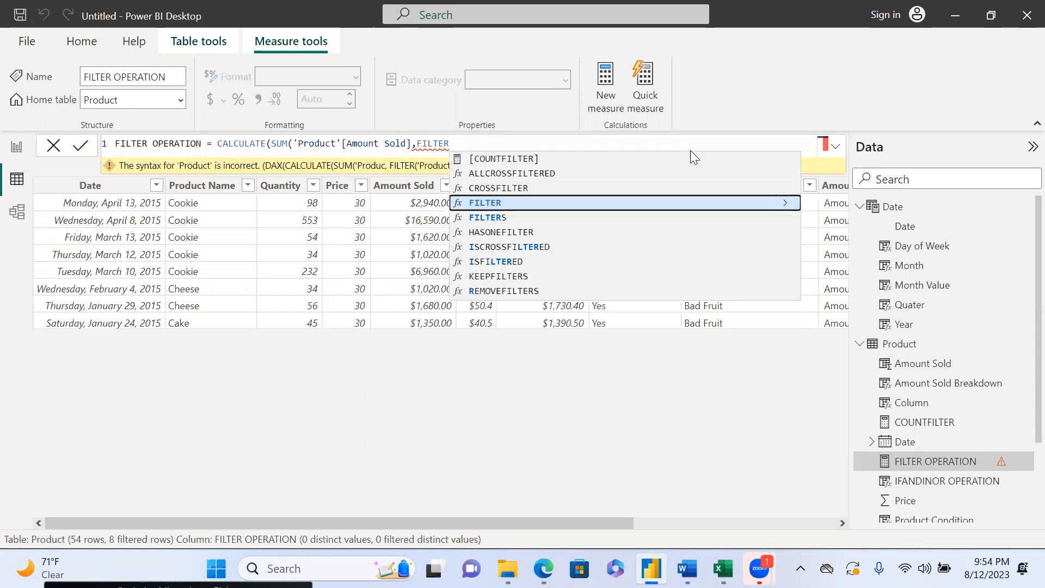
- Enter the opening parenthesis, the table 'Product', a comma and the column 'Product'[Product Status] as FILTER's arguments
{"action": "type", "text": "("}
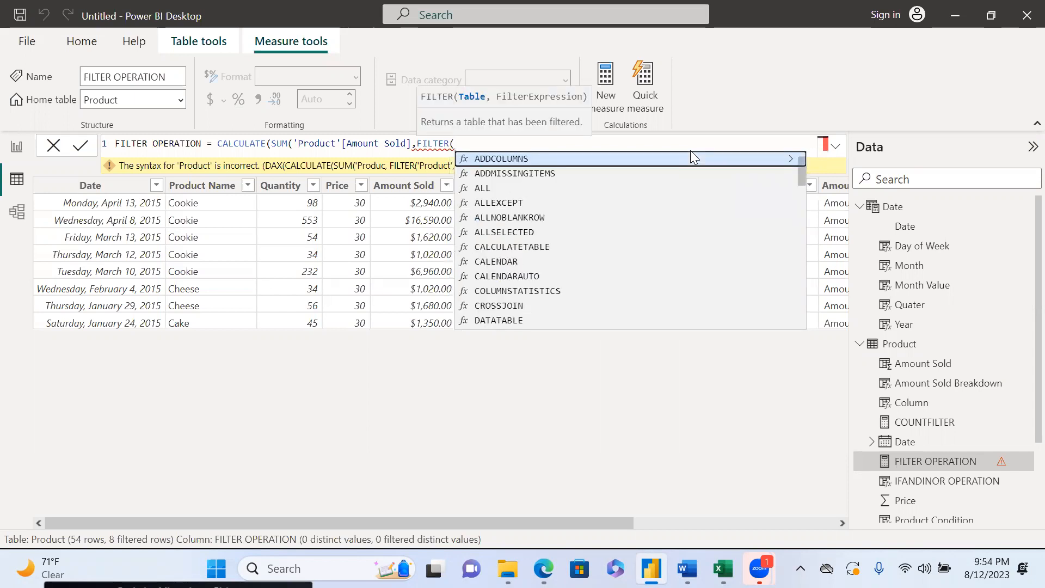
{"action": "type", "text": "Pro"}
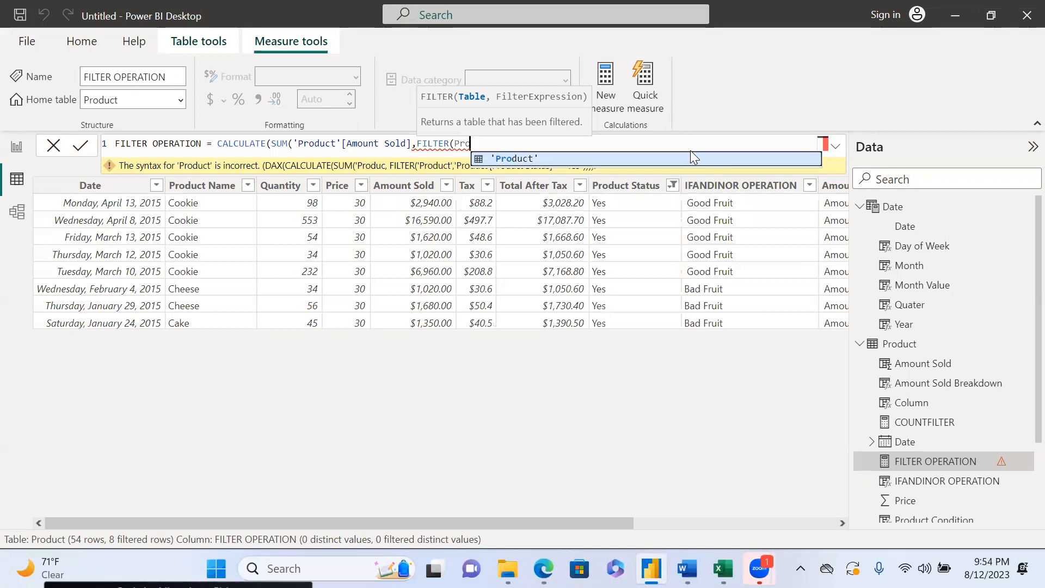
{"action": "key", "text": "Tab"}
{"action": "type", "text": ","}
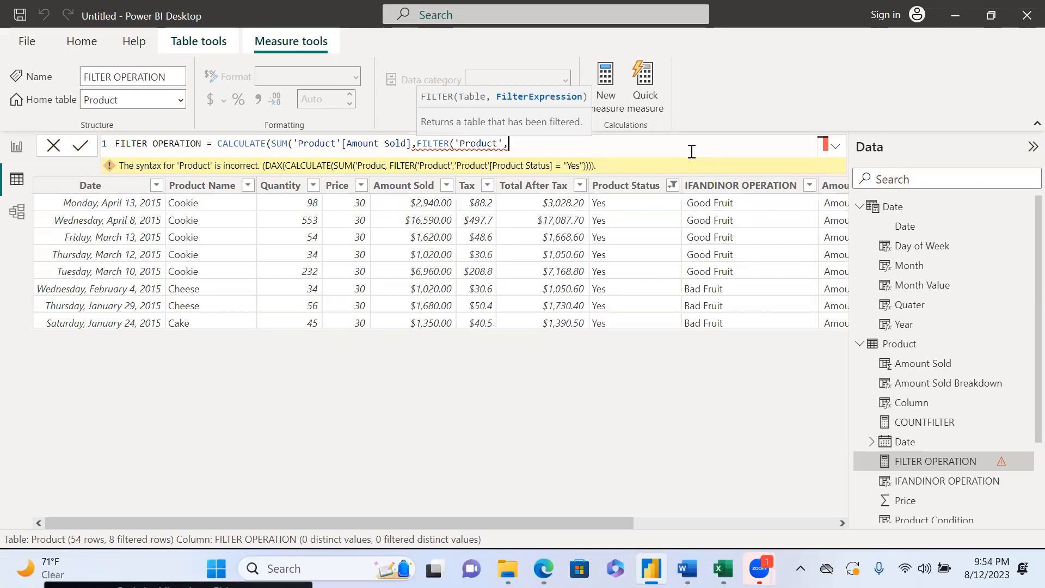
{"action": "type", "text": "P"}
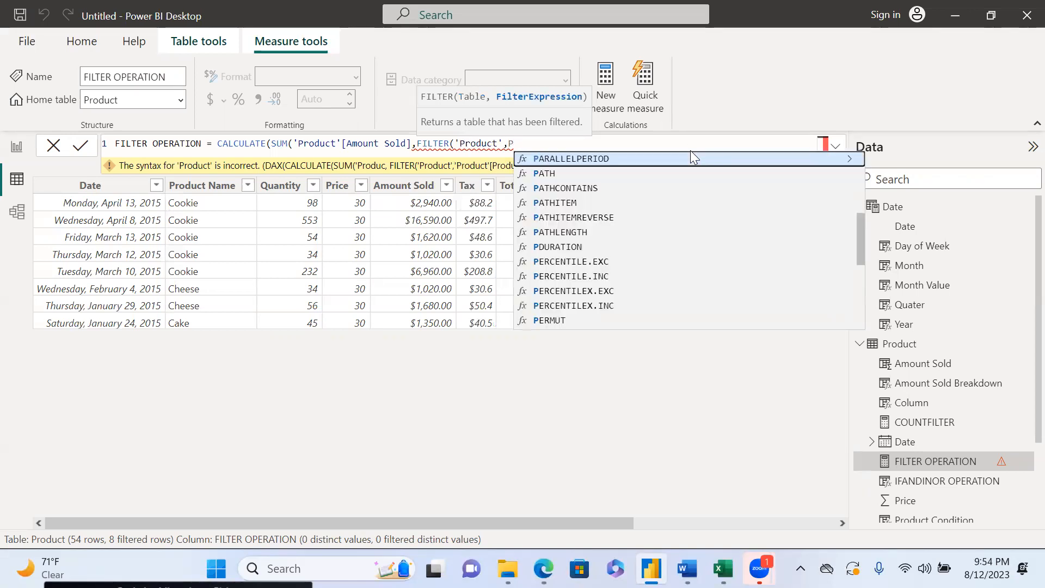
{"action": "type", "text": "rod"}
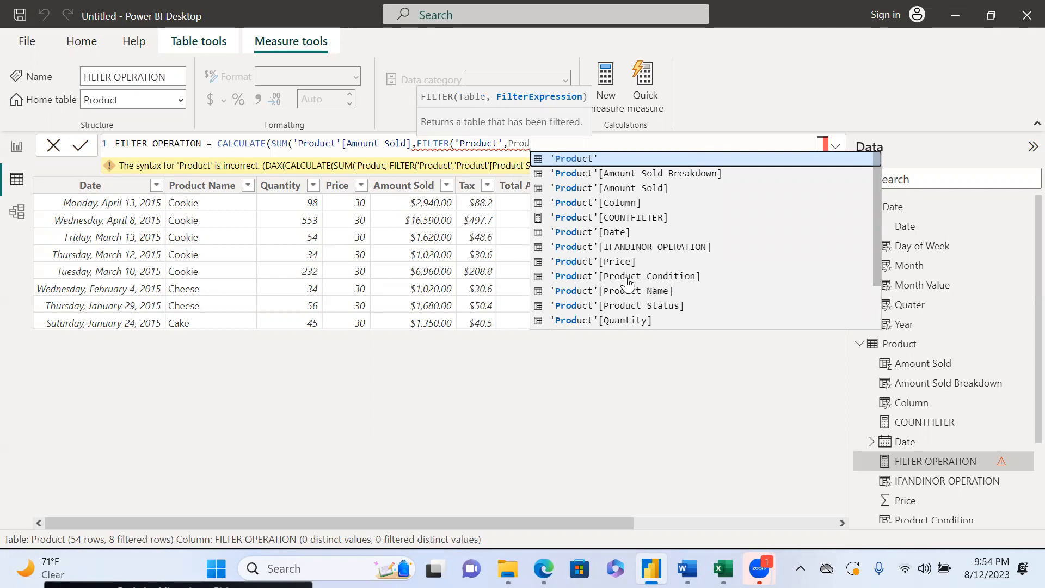
{"action": "left_click", "coordinate": [665, 311]}
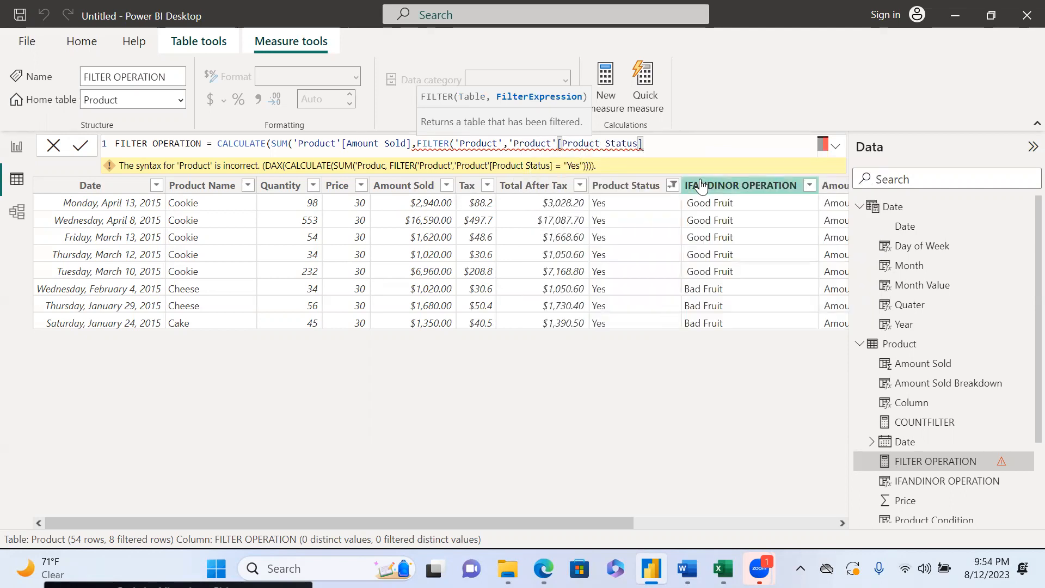
- Complete the FILTER condition on 'Product'[Product Status] with = "Yes" and add the closing parentheses
{"action": "type", "text": "="}
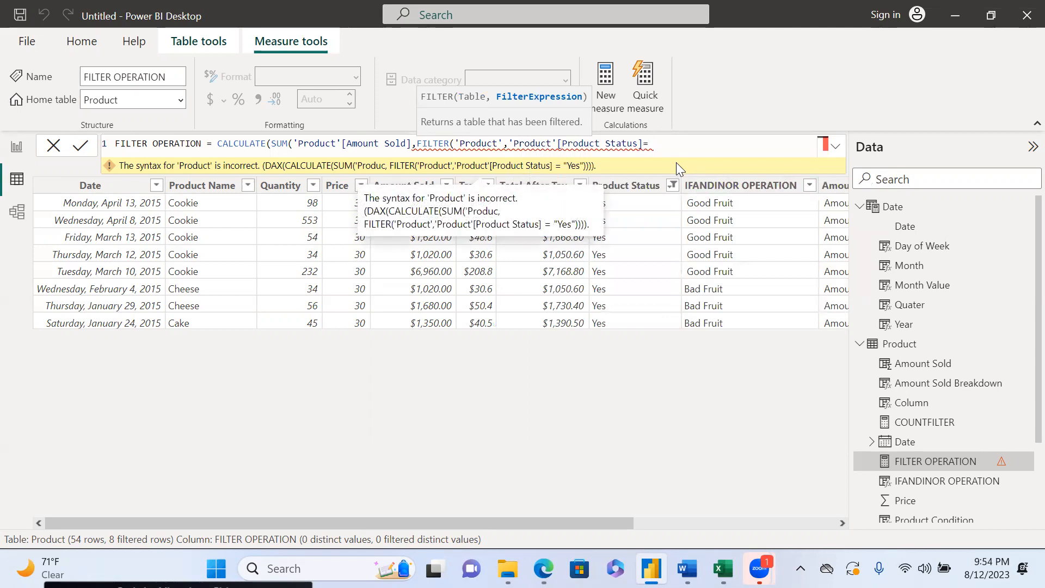
{"action": "type", "text": " Yes)"}
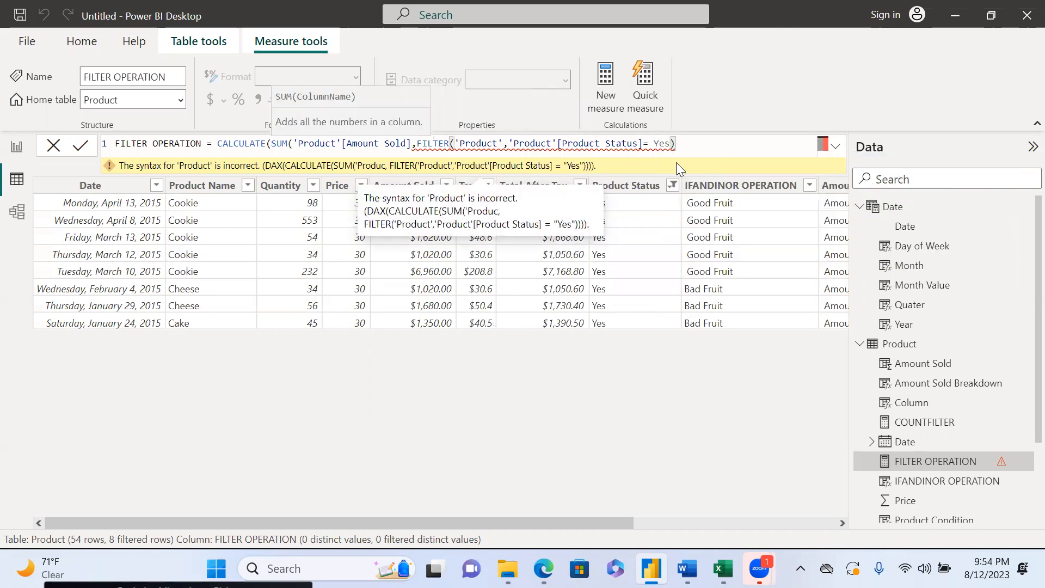
{"action": "type", "text": ")"}
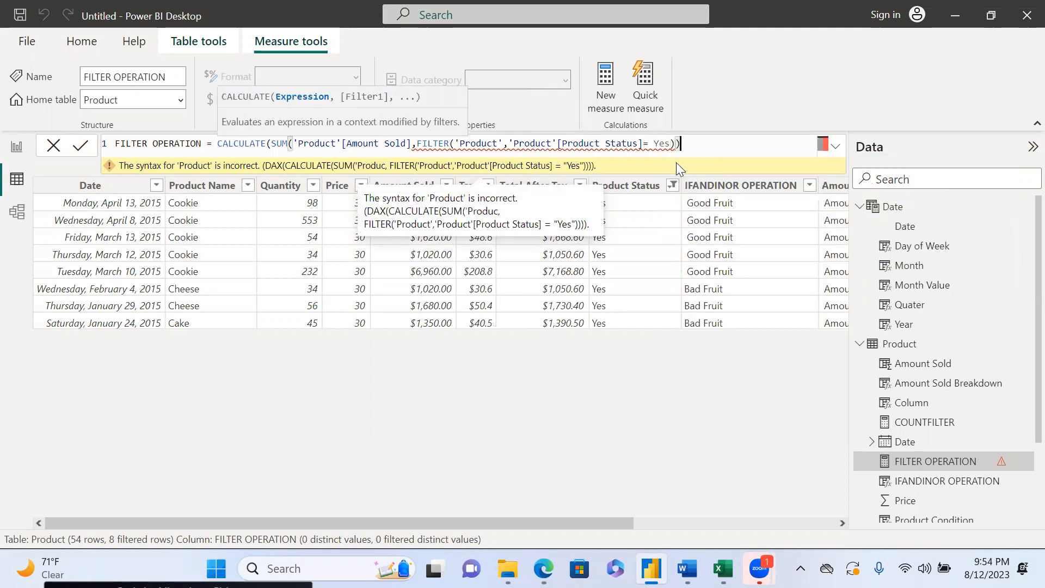
{"action": "left_click", "coordinate": [655, 144]}
{"action": "type", "text": "\""}
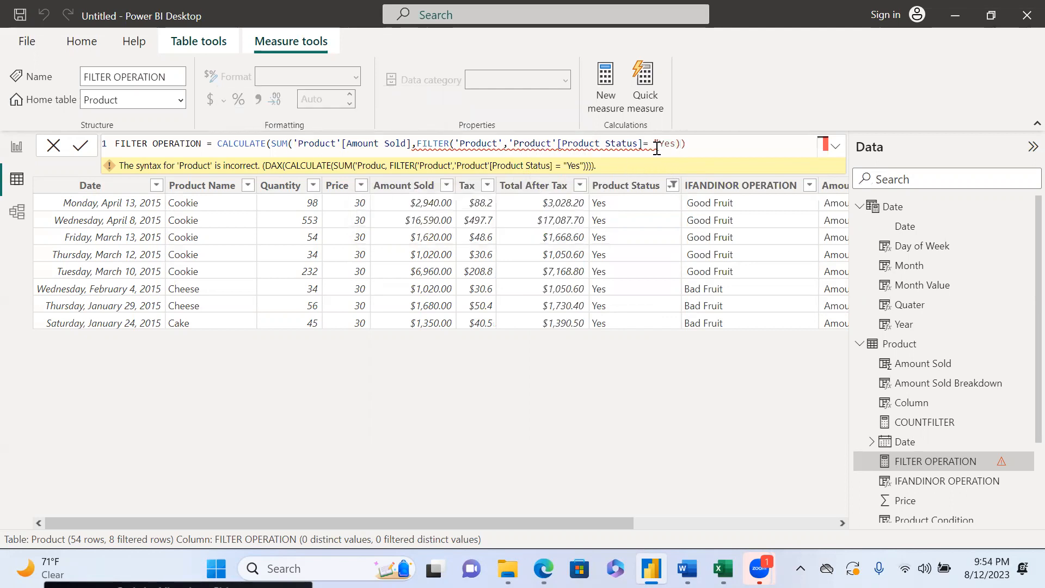
{"action": "left_click", "coordinate": [675, 145]}
{"action": "type", "text": "\""}
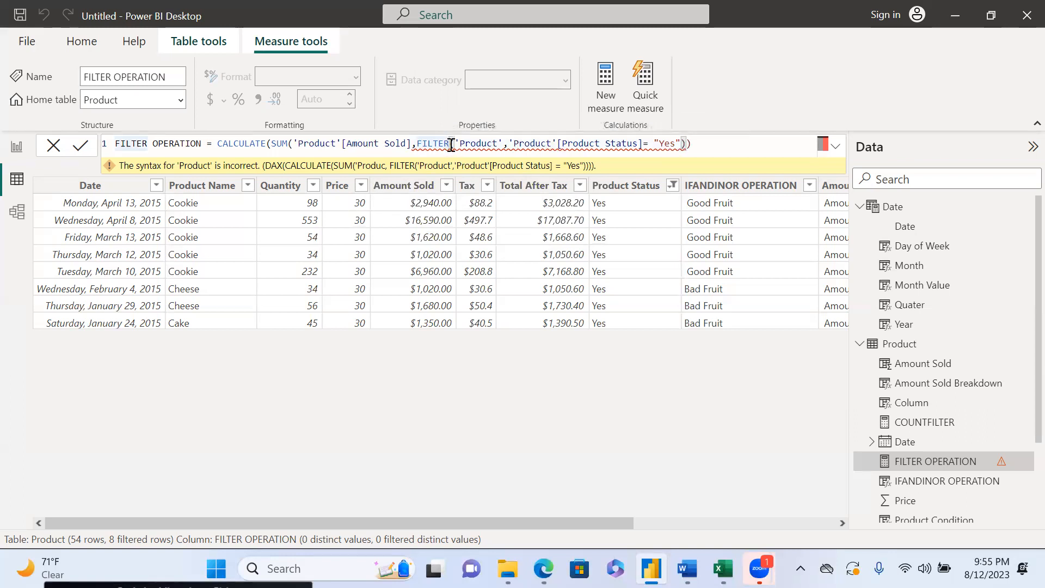
{"action": "left_click", "coordinate": [695, 146]}
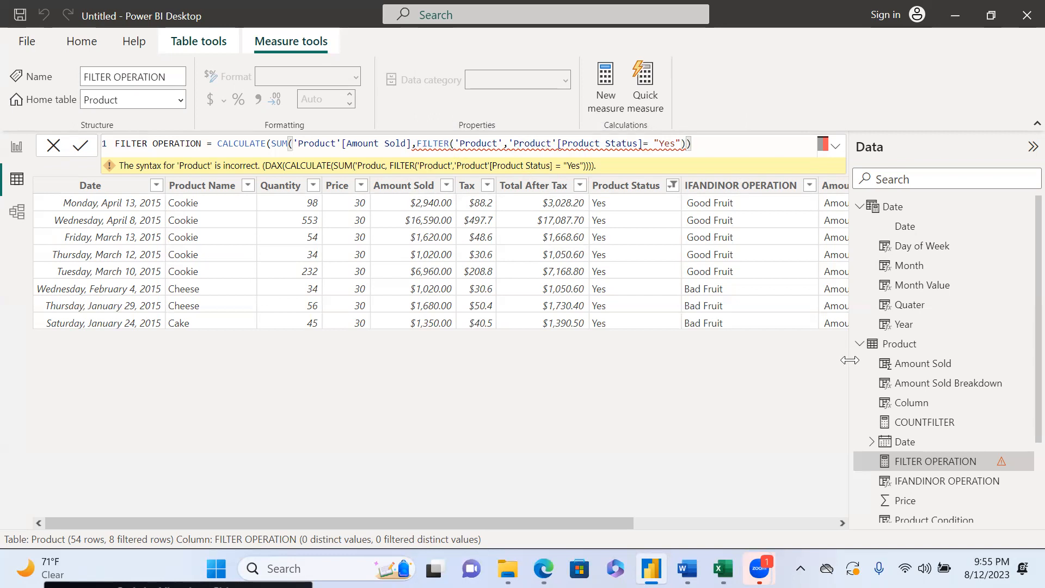
- Examine the FILTER part of the COUNTFILTER measure's formula, and return to the FILTER OPERATION measure
{"action": "left_click", "coordinate": [926, 427]}
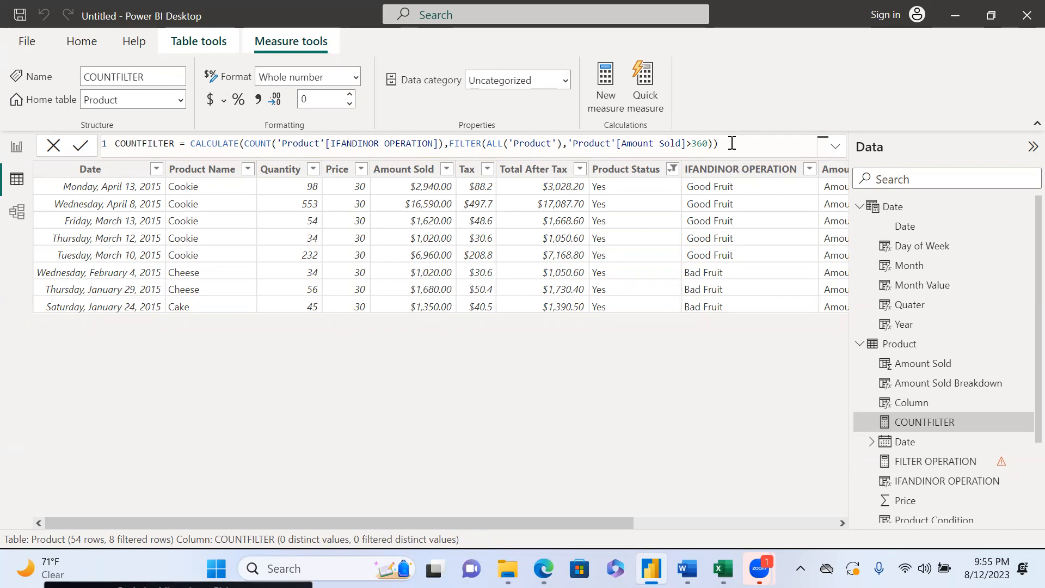
{"action": "left_click_drag", "start_coordinate": [727, 143], "coordinate": [452, 147]}
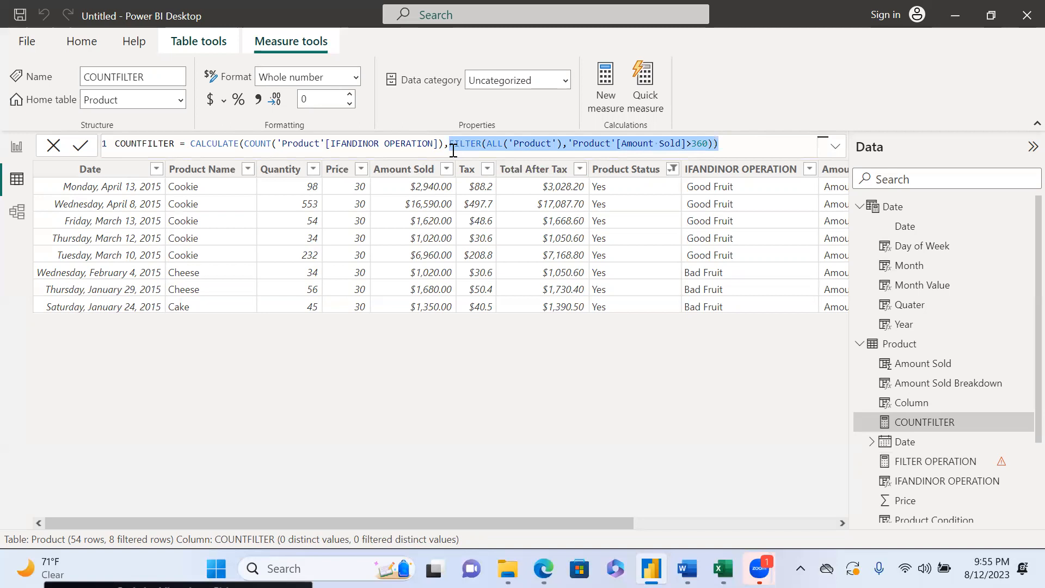
{"action": "left_click", "coordinate": [453, 151]}
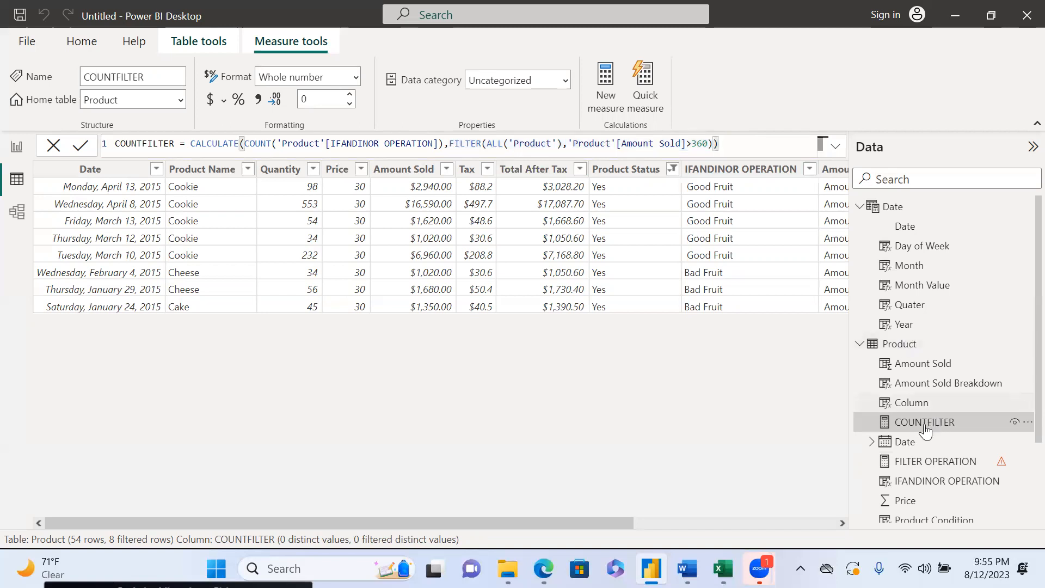
{"action": "left_click", "coordinate": [932, 461]}
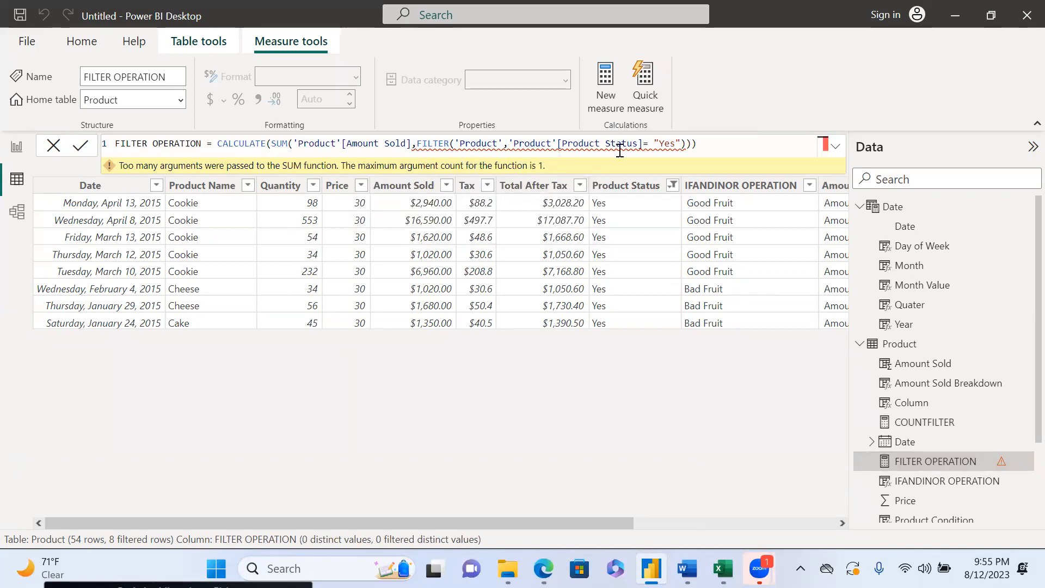
- Delete the whole FILTER expression after the comma following 'Product'[Amount Sold] in the FILTER OPERATION formula
{"action": "left_click", "coordinate": [699, 145]}
{"action": "key", "text": "BackSpace"}
{"action": "key", "text": "BackSpace"}
{"action": "key", "text": "BackSpace"}
{"action": "key", "text": "BackSpace"}
{"action": "key", "text": "BackSpace"}
{"action": "key", "text": "BackSpace"}
{"action": "key", "text": "BackSpace"}
{"action": "key", "text": "BackSpace"}
{"action": "key", "text": "BackSpace"}
{"action": "key", "text": "BackSpace"}
{"action": "key", "text": "BackSpace"}
{"action": "key", "text": "BackSpace"}
{"action": "key", "text": "BackSpace"}
{"action": "key", "text": "BackSpace"}
{"action": "key", "text": "BackSpace"}
{"action": "key", "text": "BackSpace"}
{"action": "key", "text": "BackSpace"}
{"action": "key", "text": "BackSpace"}
{"action": "key", "text": "BackSpace"}
{"action": "key", "text": "BackSpace"}
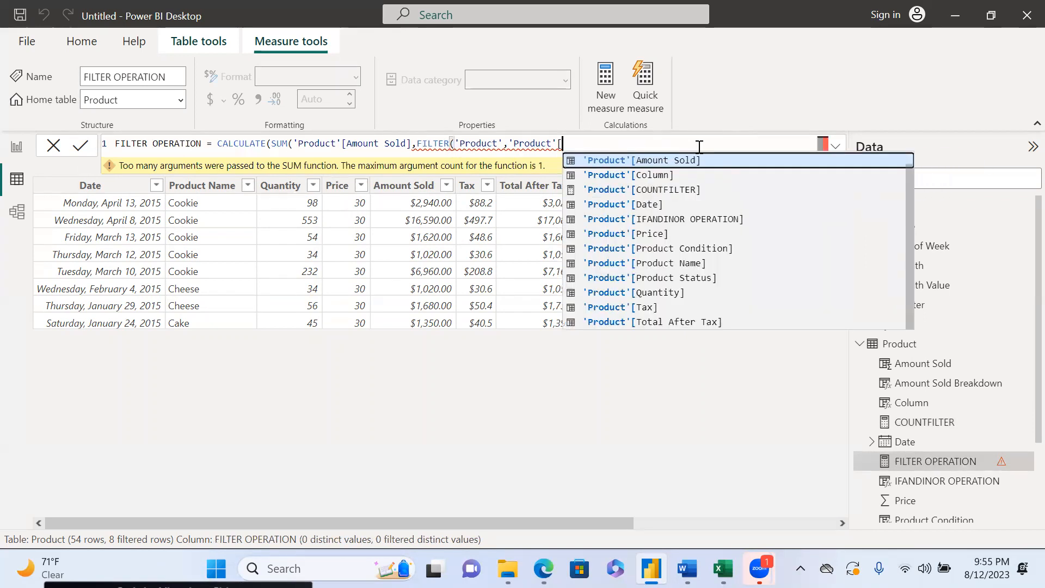
{"action": "key", "text": "BackSpace"}
{"action": "key", "text": "BackSpace"}
{"action": "key", "text": "BackSpace"}
{"action": "key", "text": "BackSpace"}
{"action": "key", "text": "BackSpace"}
{"action": "key", "text": "BackSpace"}
{"action": "key", "text": "BackSpace"}
{"action": "key", "text": "BackSpace"}
{"action": "key", "text": "BackSpace"}
{"action": "key", "text": "BackSpace"}
{"action": "key", "text": "BackSpace"}
{"action": "key", "text": "BackSpace"}
{"action": "key", "text": "BackSpace"}
{"action": "key", "text": "BackSpace"}
{"action": "key", "text": "BackSpace"}
{"action": "key", "text": "BackSpace"}
{"action": "key", "text": "BackSpace"}
{"action": "key", "text": "BackSpace"}
{"action": "key", "text": "BackSpace"}
{"action": "key", "text": "BackSpace"}
{"action": "key", "text": "BackSpace"}
{"action": "key", "text": "BackSpace"}
{"action": "key", "text": "BackSpace"}
{"action": "key", "text": "BackSpace"}
{"action": "key", "text": "BackSpace"}
{"action": "key", "text": "BackSpace"}
{"action": "key", "text": "BackSpace"}
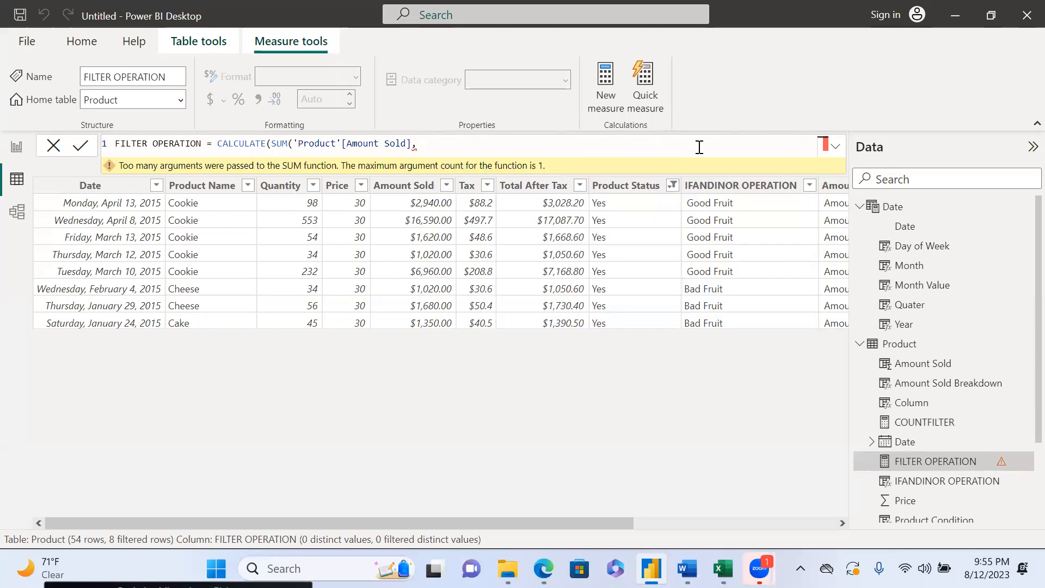
- Close the SUM function directly after 'Product'[Amount Sold], add a comma and start the FILTER function
{"action": "key", "text": "BackSpace"}
{"action": "type", "text": "), "}
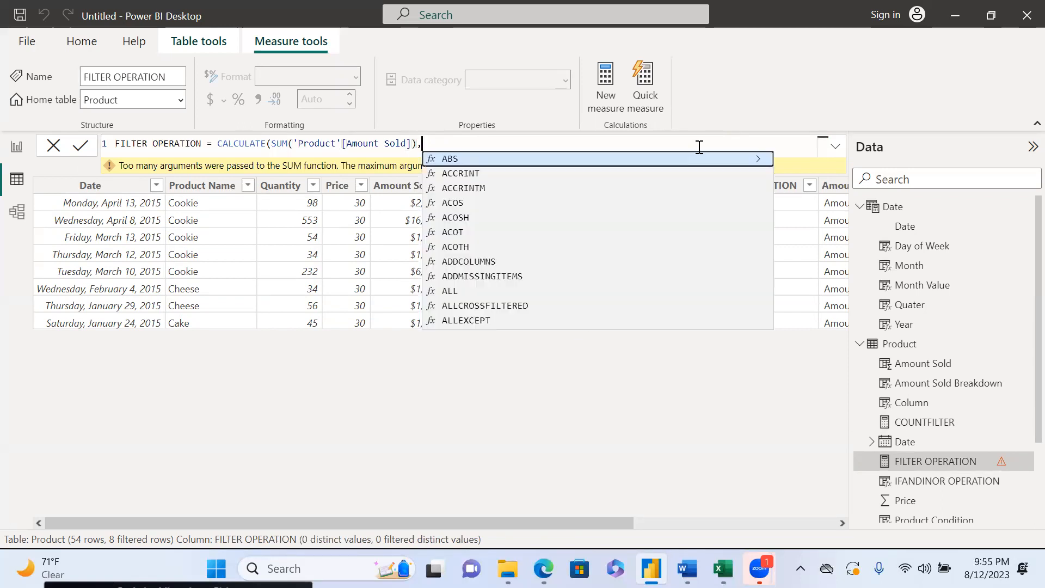
{"action": "type", "text": "FI"}
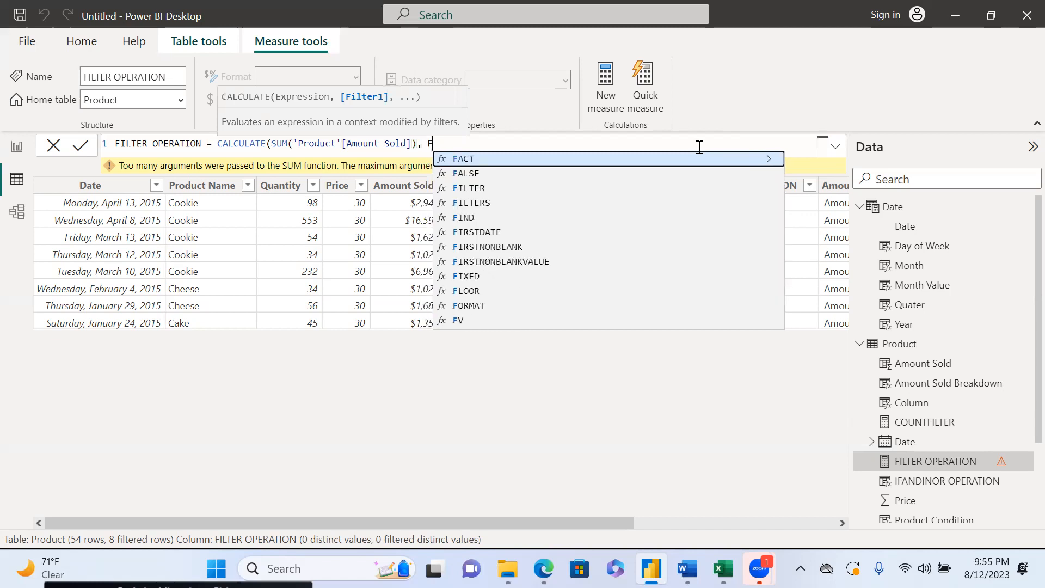
{"action": "key", "text": "Tab"}
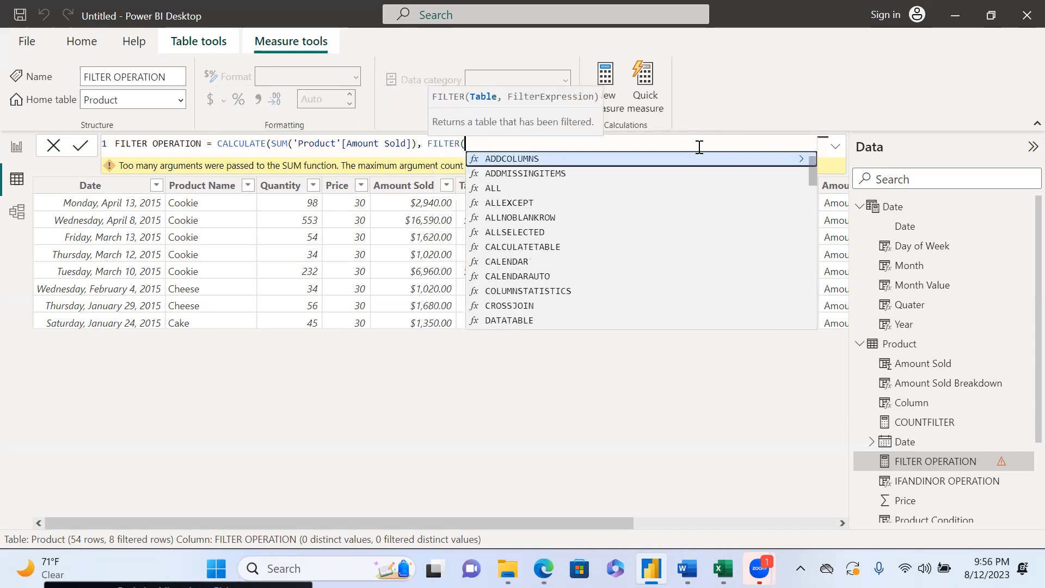
{"action": "type", "text": "Pr"}
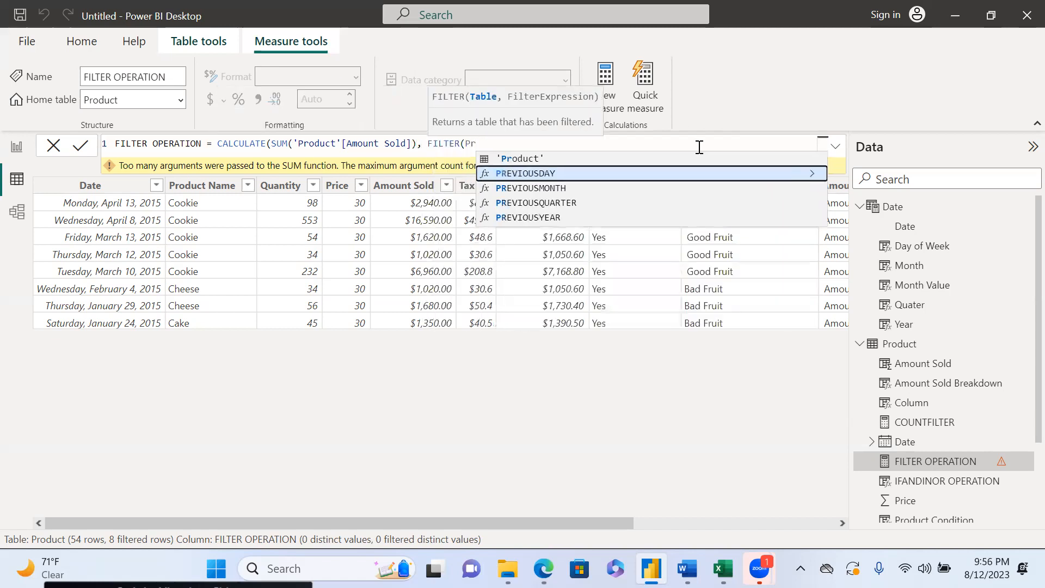
{"action": "key", "text": "Tab"}
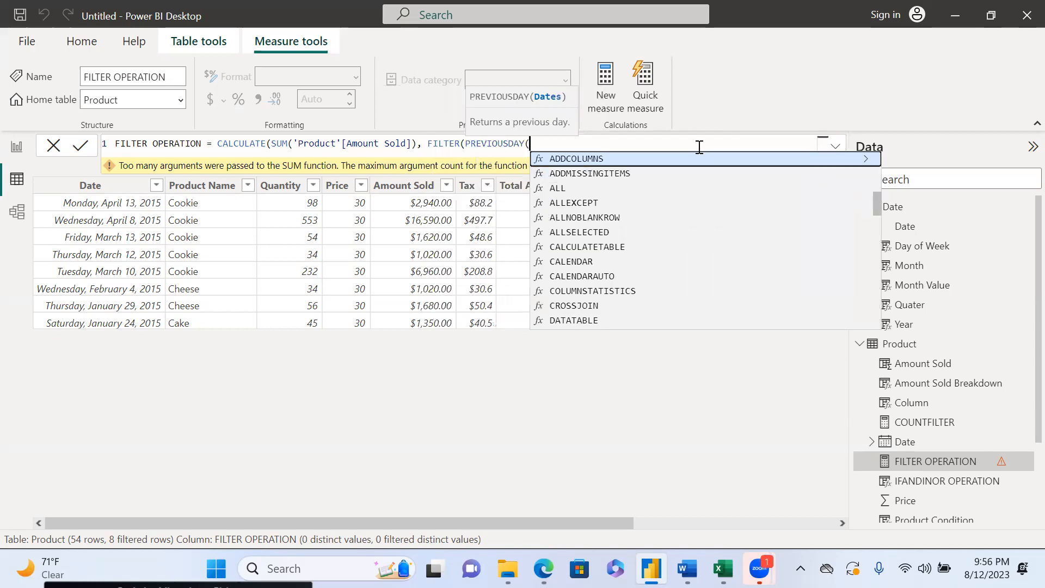
{"action": "key", "text": "BackSpace"}
{"action": "key", "text": "BackSpace"}
{"action": "key", "text": "BackSpace"}
{"action": "key", "text": "BackSpace"}
{"action": "key", "text": "BackSpace"}
{"action": "key", "text": "BackSpace"}
{"action": "key", "text": "BackSpace"}
{"action": "key", "text": "BackSpace"}
{"action": "key", "text": "BackSpace"}
{"action": "key", "text": "BackSpace"}
{"action": "key", "text": "BackSpace"}
- Enter the table 'Product', a comma and the column 'Product'[Product Status] as FILTER's arguments
{"action": "type", "text": "roduc"}
{"action": "key", "text": "Tab"}
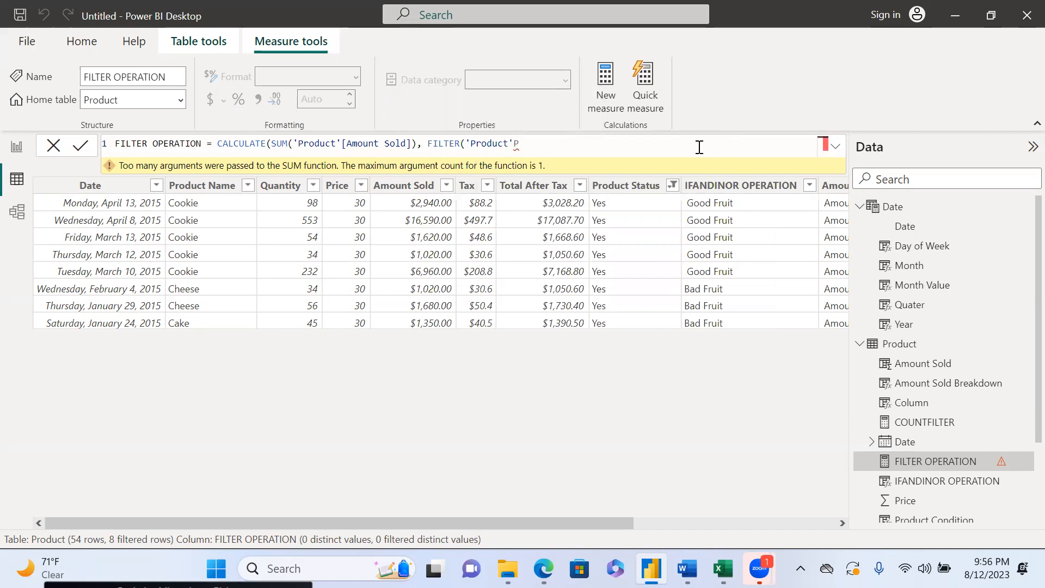
{"action": "type", "text": ","}
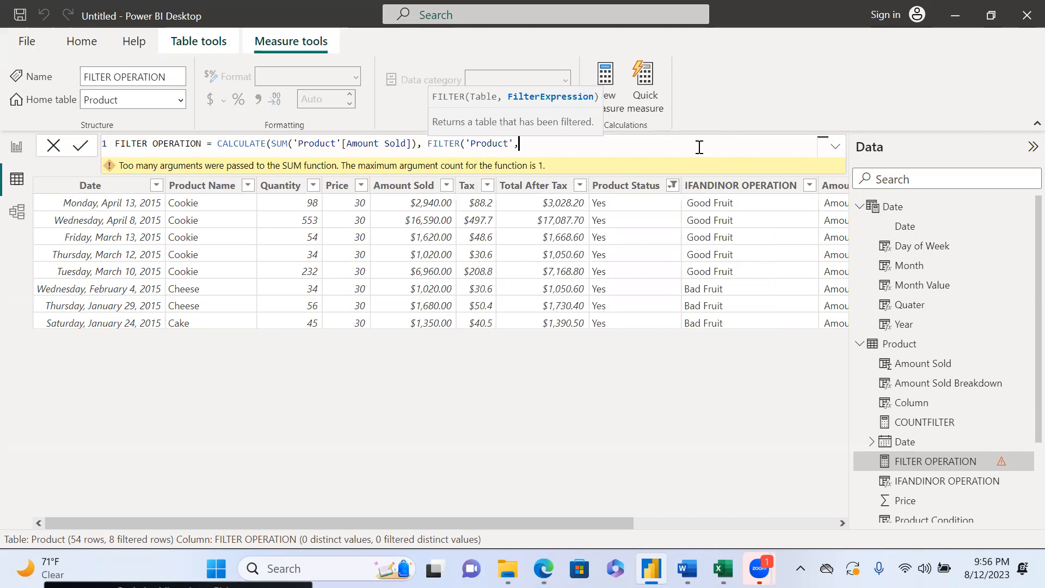
{"action": "type", "text": "Pro"}
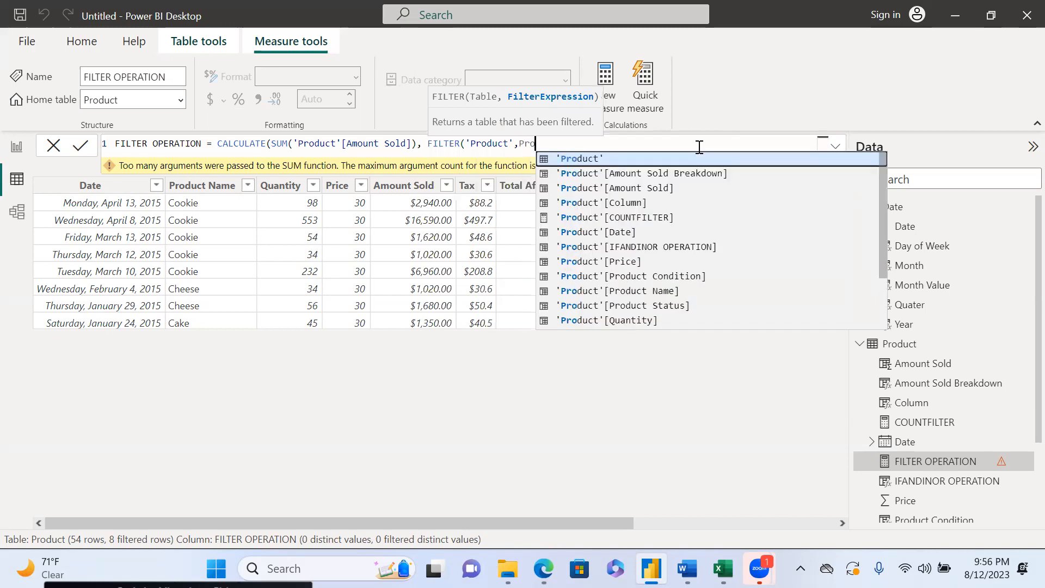
{"action": "key", "text": "Down"}
{"action": "key", "text": "Down"}
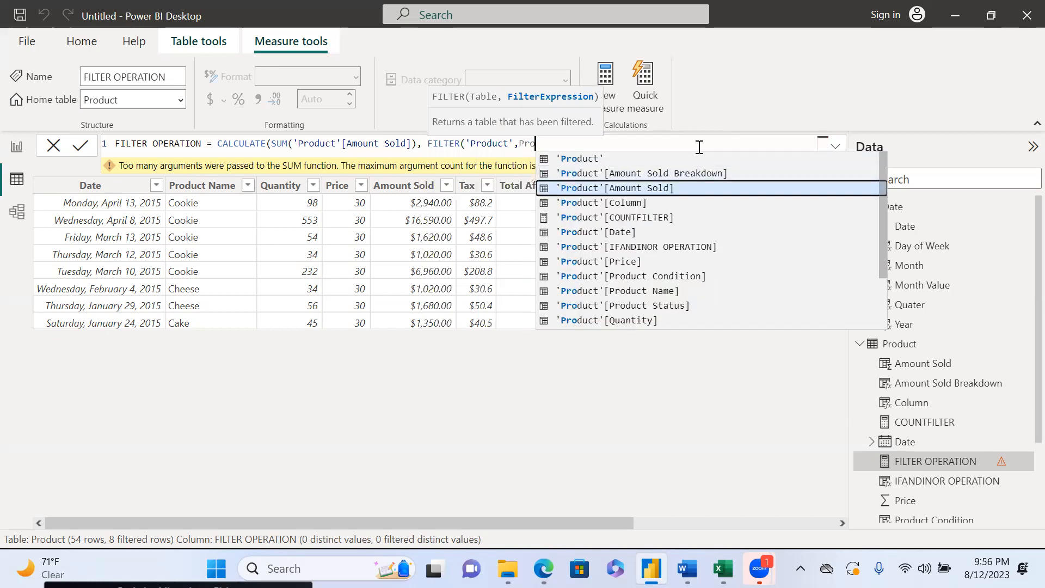
{"action": "key", "text": "Down"}
{"action": "key", "text": "Down"}
{"action": "key", "text": "Down"}
{"action": "key", "text": "Down"}
{"action": "key", "text": "Down"}
{"action": "key", "text": "Down"}
{"action": "key", "text": "Down"}
{"action": "key", "text": "Down"}
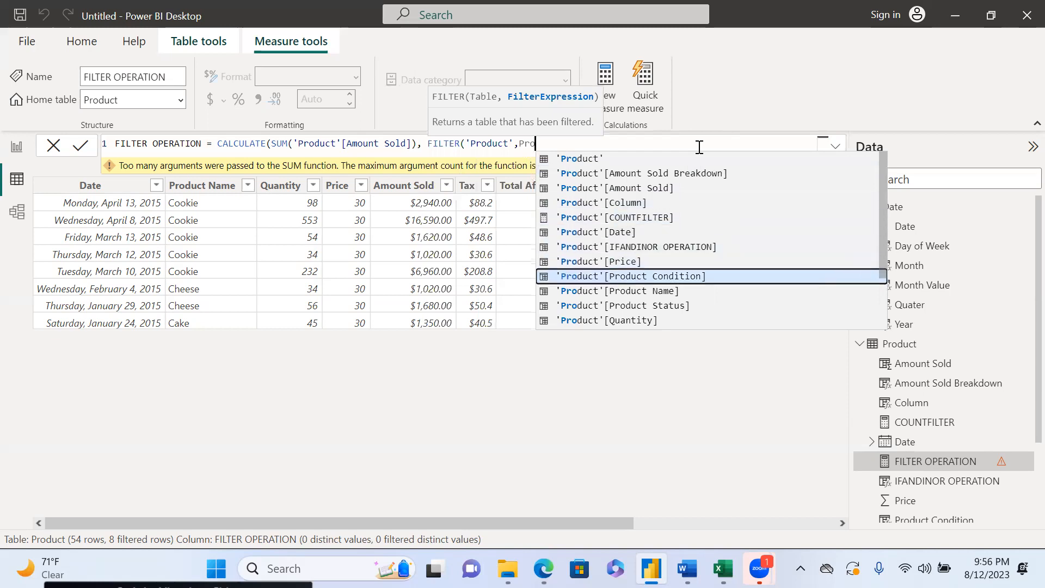
{"action": "key", "text": "Tab"}
- Set the Product Status condition to ="Yes", close both FILTER and CALCULATE, and commit the measure
{"action": "type", "text": "="}
{"action": "type", "text": "Y"}
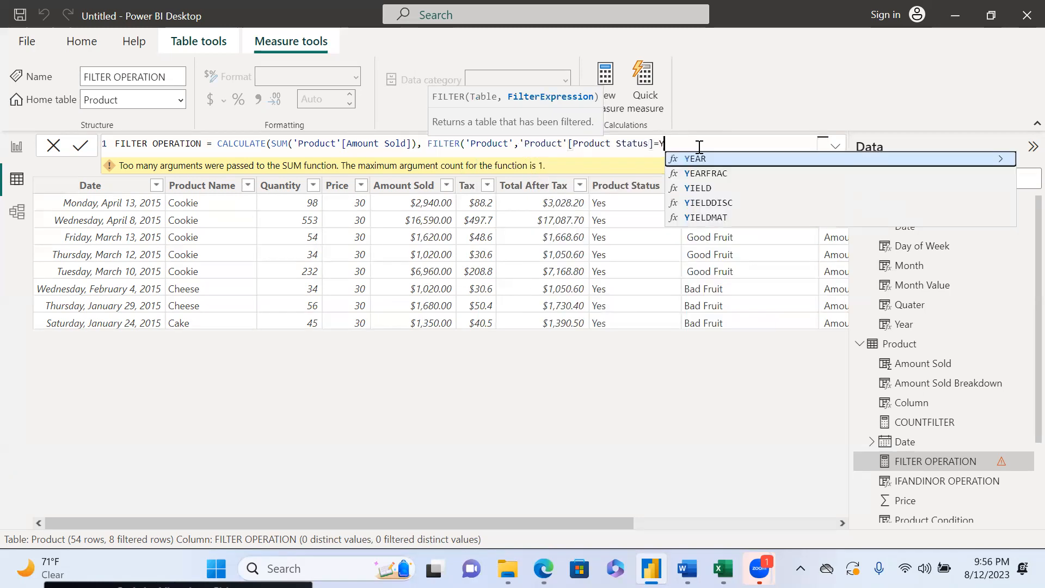
{"action": "type", "text": "es)"}
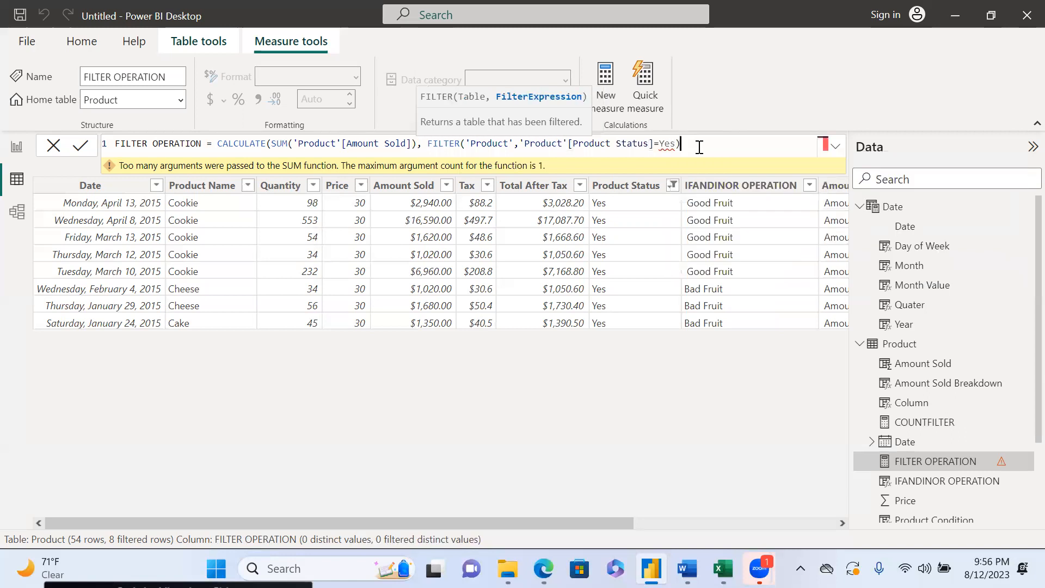
{"action": "key", "text": "BackSpace"}
{"action": "key", "text": "BackSpace"}
{"action": "key", "text": "BackSpace"}
{"action": "key", "text": "BackSpace"}
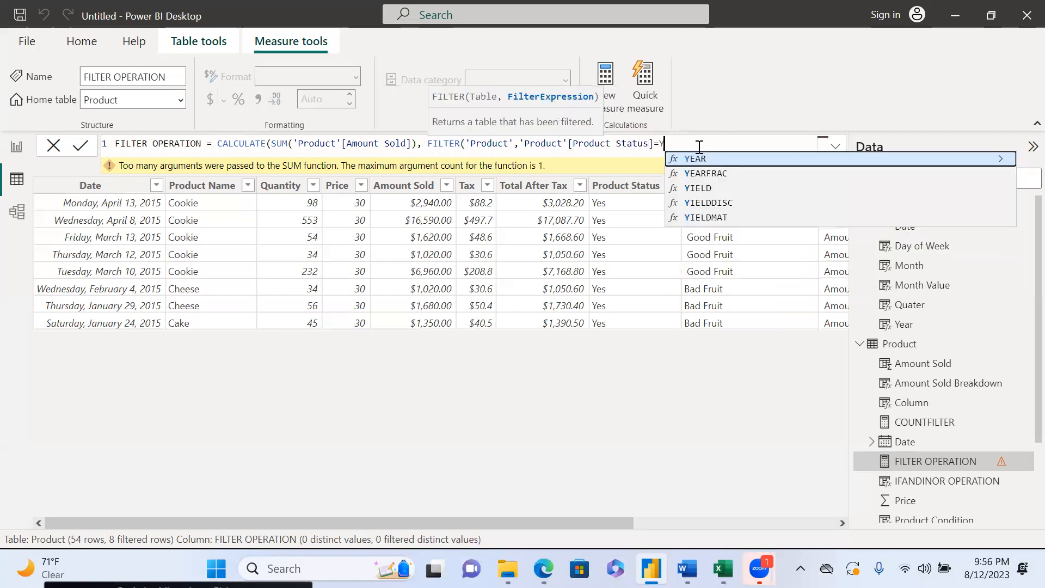
{"action": "type", "text": "\"Yes"}
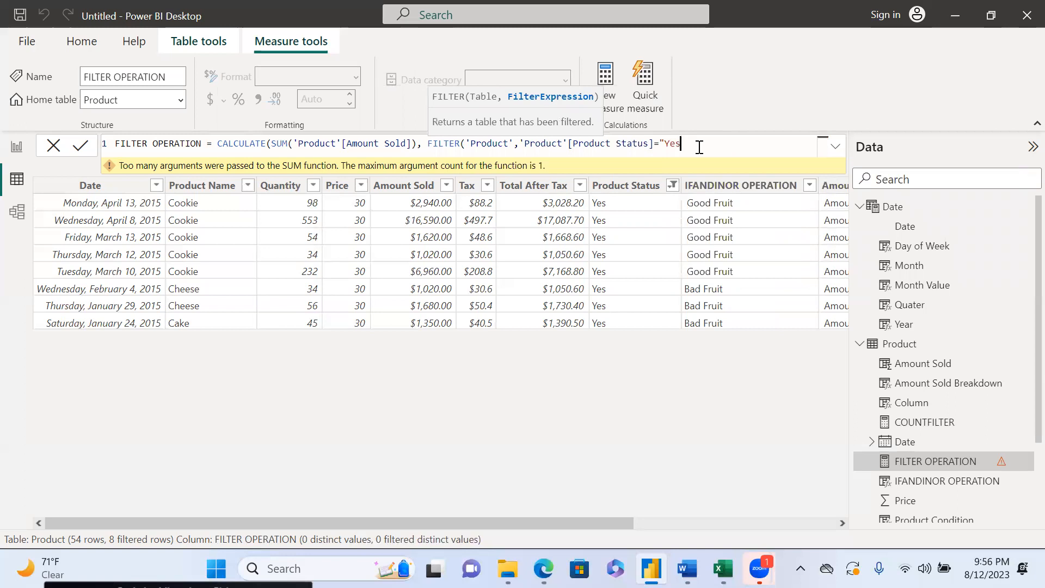
{"action": "type", "text": "\")"}
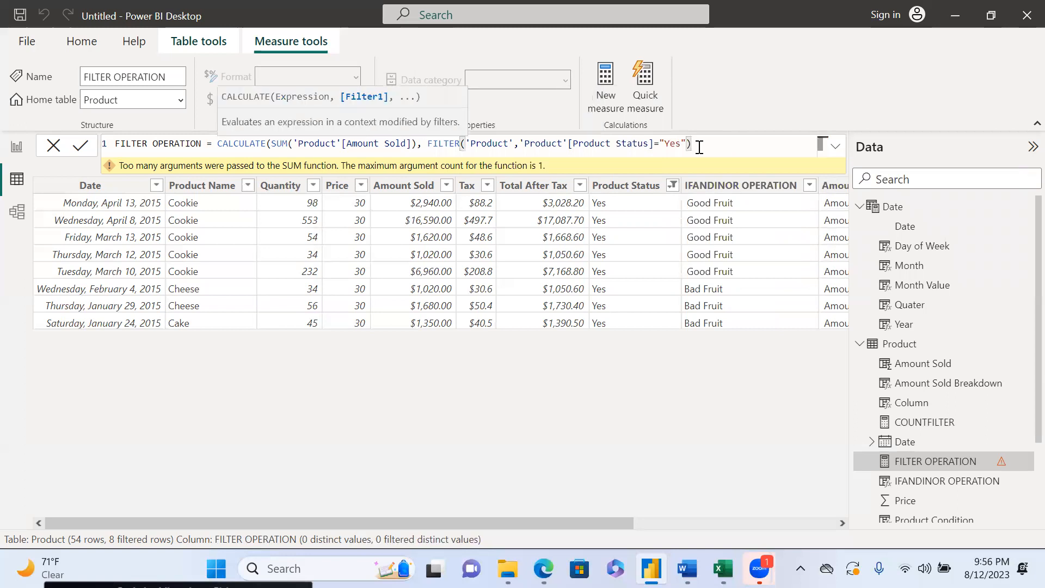
{"action": "type", "text": ")"}
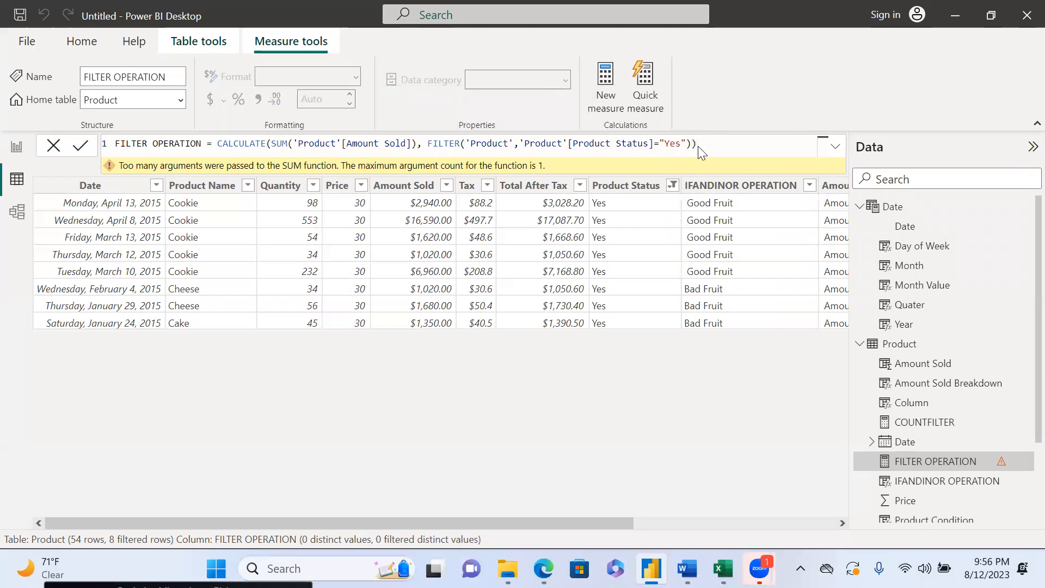
{"action": "key", "text": "Return"}
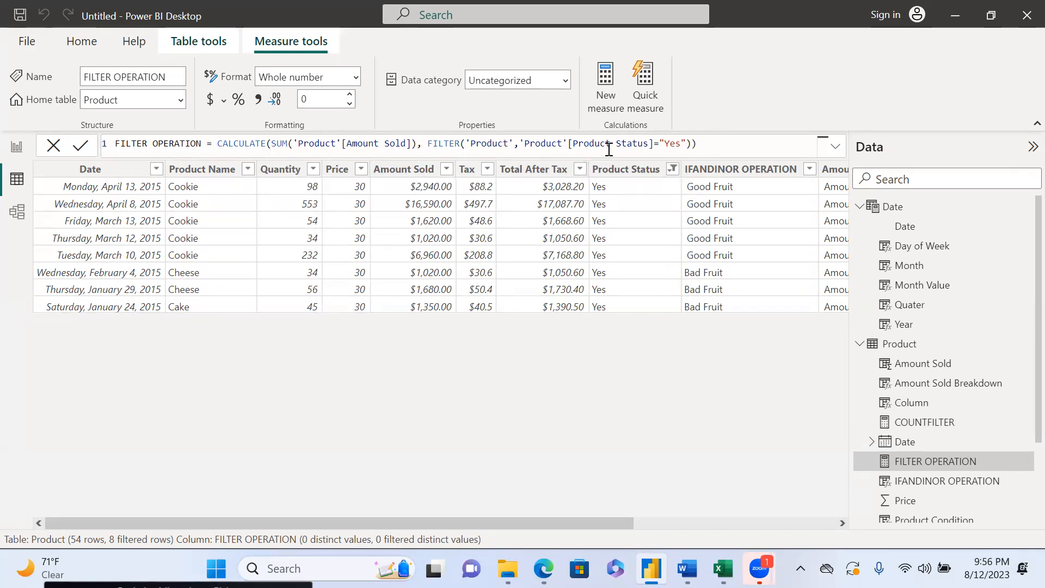
- Extend the FILTER condition after "Yes" in the FILTER OPERATION formula with && 'Product','Product'[Amount Sold]
{"action": "left_click", "coordinate": [690, 143]}
{"action": "type", "text": "))"}
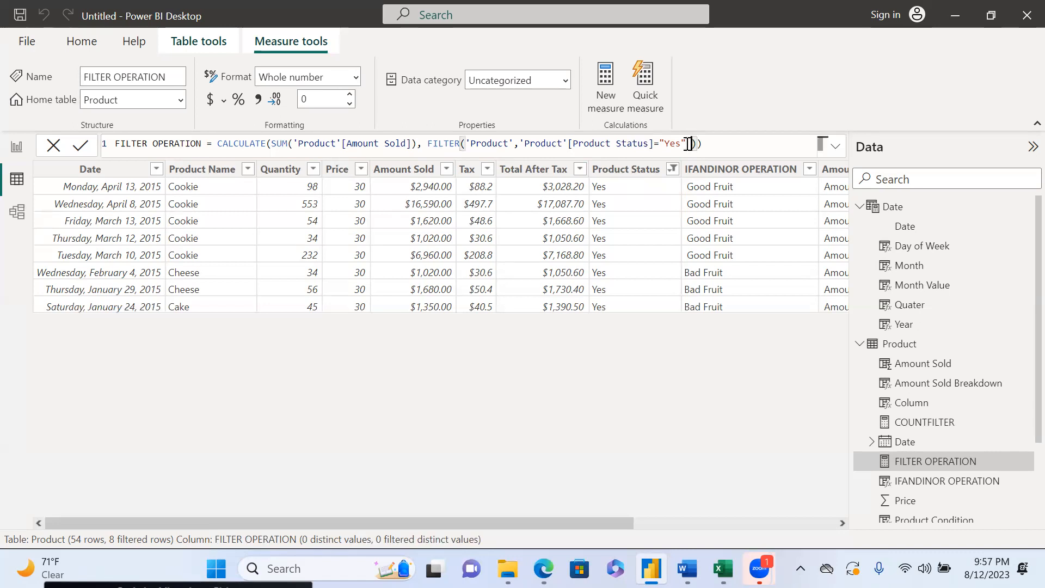
{"action": "type", "text": " && Pro"}
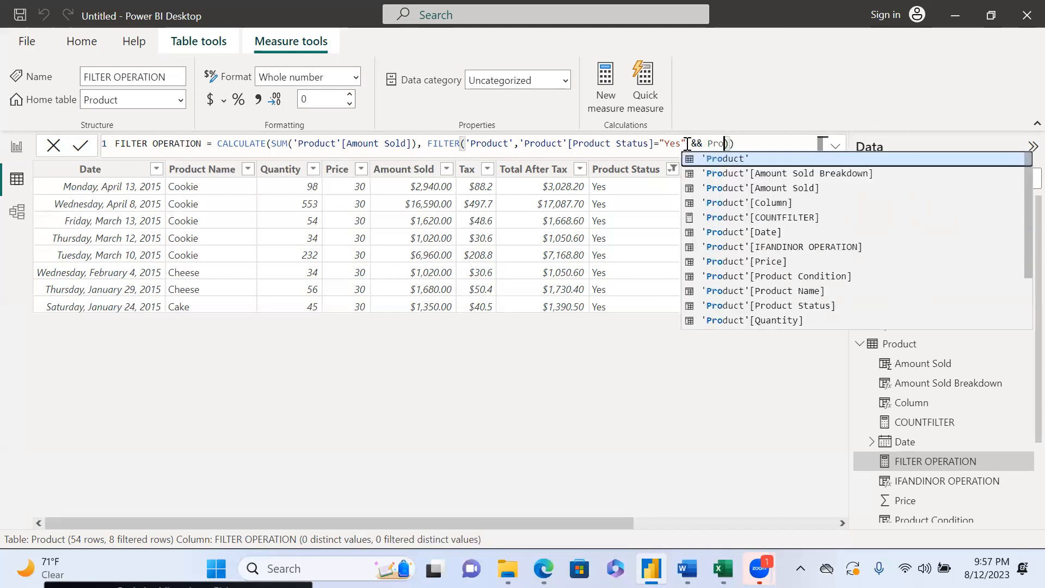
{"action": "key", "text": "Tab"}
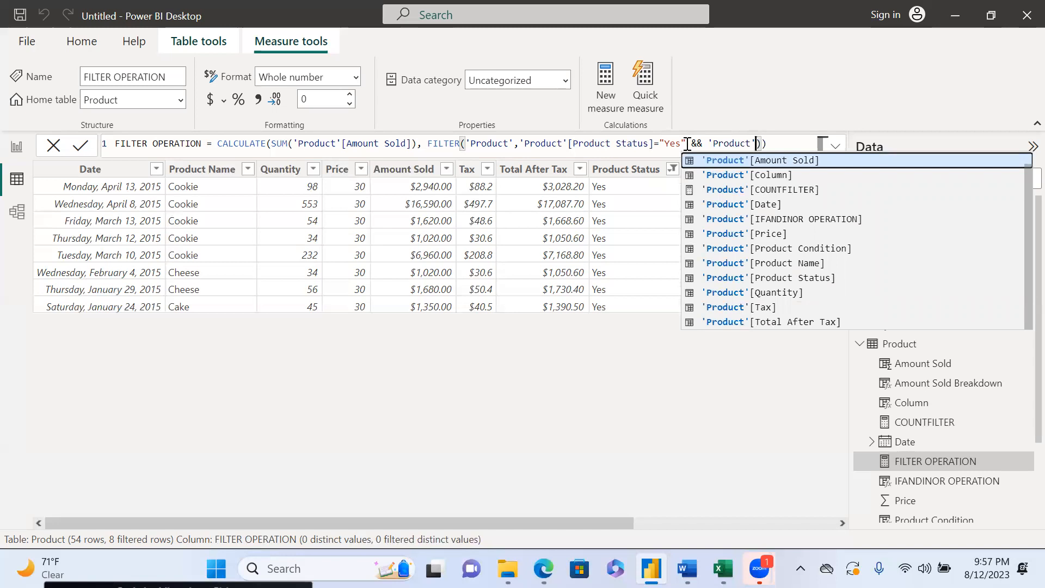
{"action": "type", "text": ",Prod"}
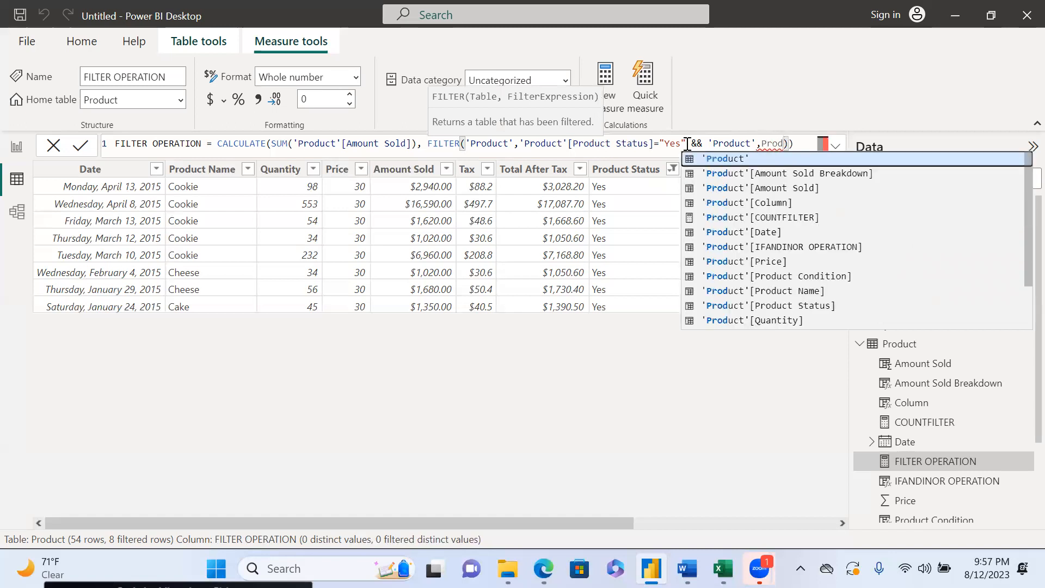
{"action": "key", "text": "Down"}
{"action": "key", "text": "Down"}
{"action": "key", "text": "Tab"}
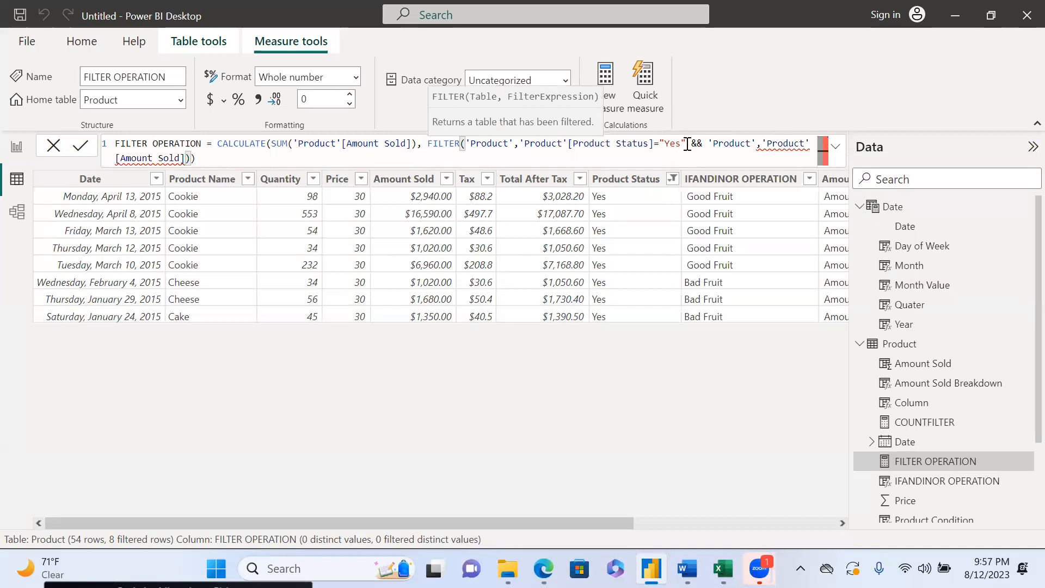
- Set the added Amount Sold condition to > 16000 and try to commit the measure
{"action": "type", "text": "> 16000"}
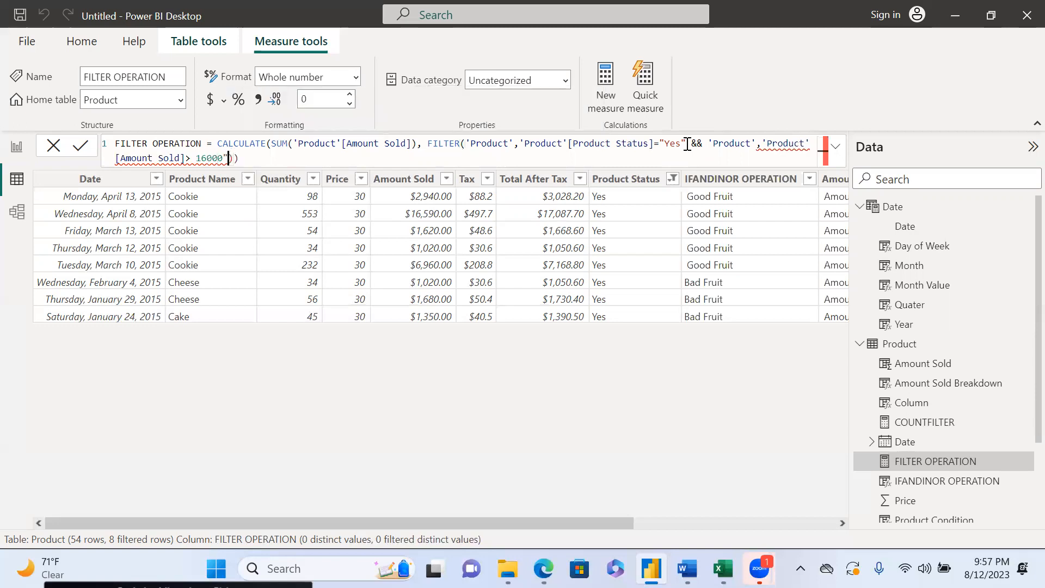
{"action": "type", "text": "\""}
{"action": "key", "text": "BackSpace"}
{"action": "left_click", "coordinate": [777, 147]}
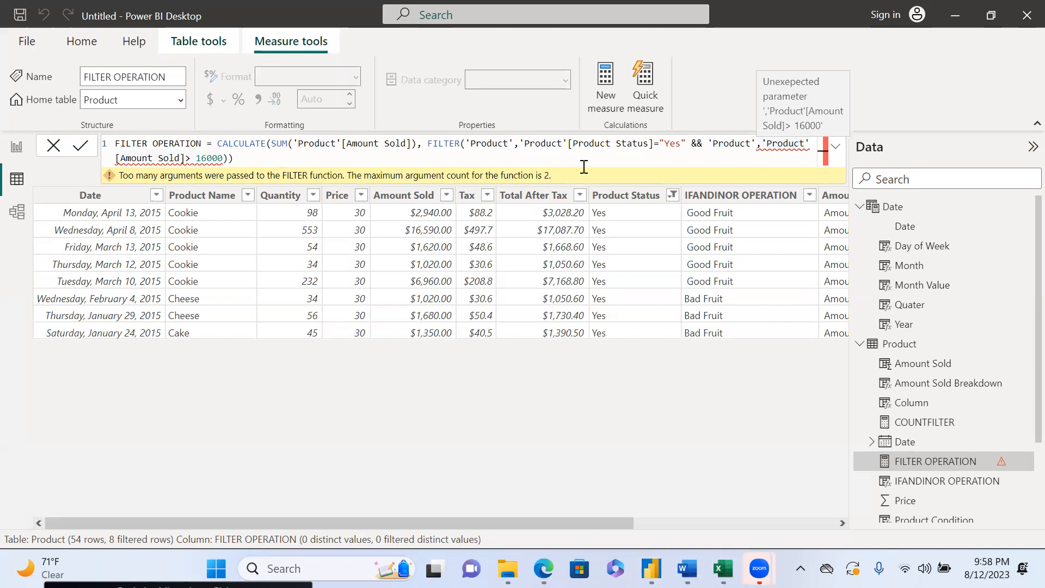
- Try to fix the formula by adding a closing parenthesis after "Yes" and another at the end
{"action": "left_click", "coordinate": [196, 159]}
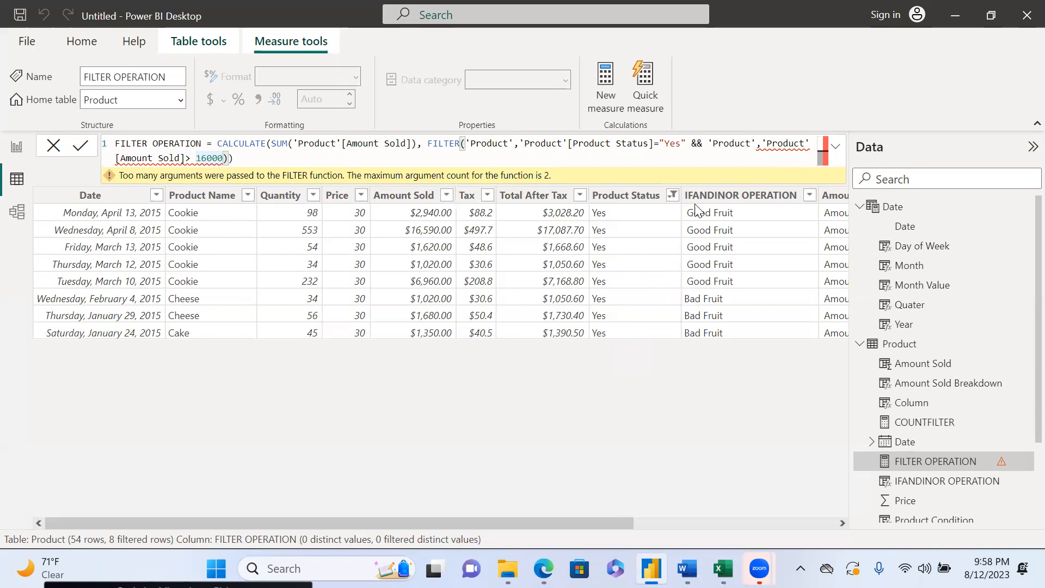
{"action": "left_click", "coordinate": [686, 144]}
{"action": "type", "text": ")"}
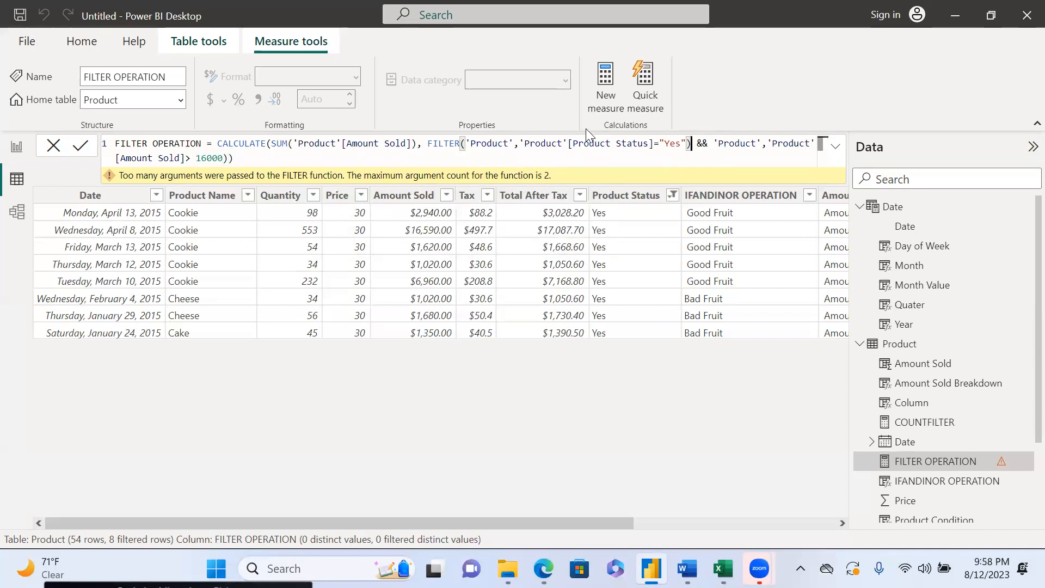
{"action": "left_click", "coordinate": [352, 162]}
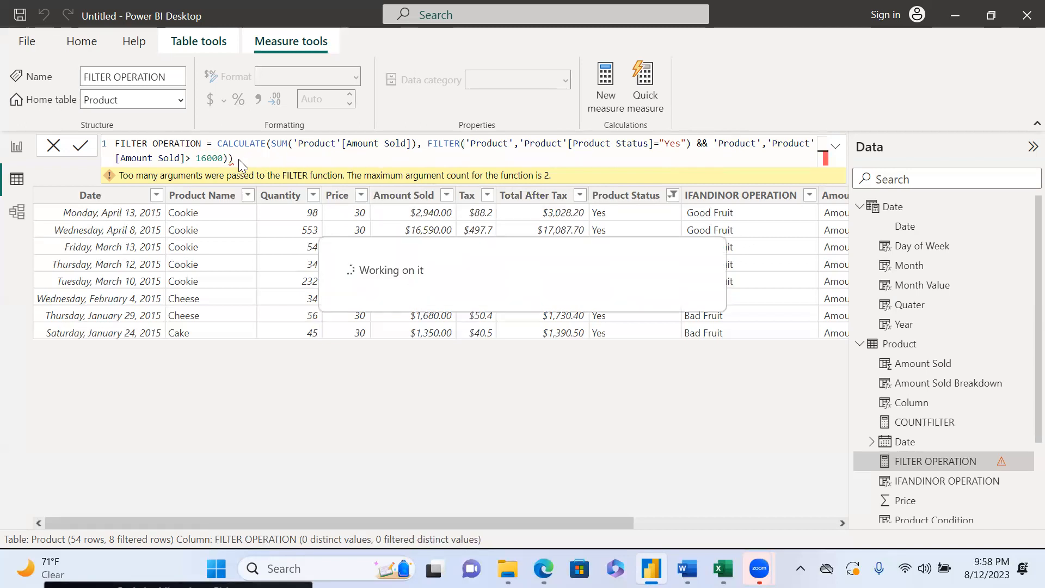
{"action": "type", "text": ")"}
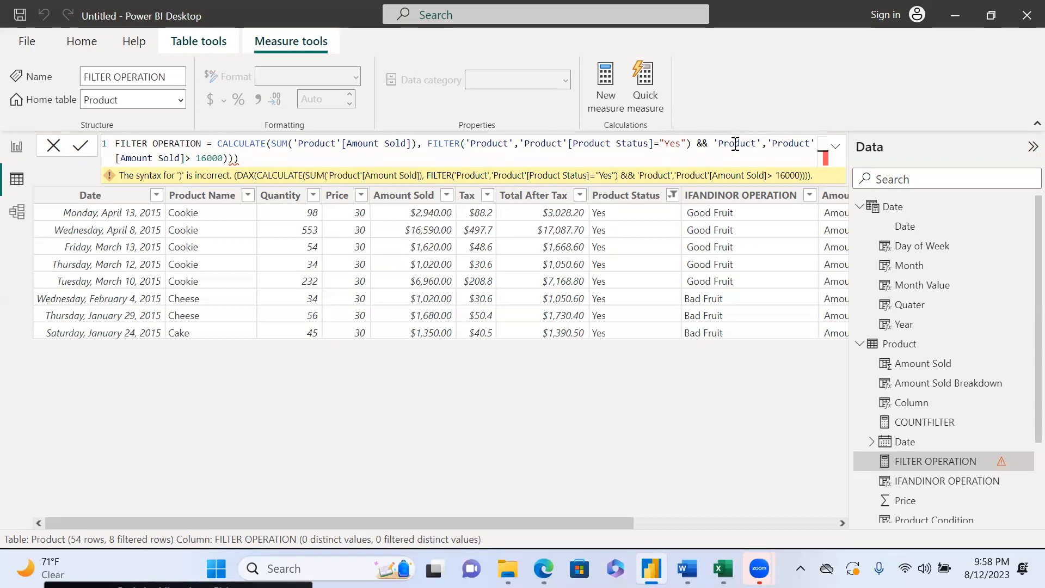
- Insert an opening parenthesis before 'Product' following && and remove the last closing parenthesis of the formula
{"action": "left_click", "coordinate": [716, 144]}
{"action": "type", "text": "("}
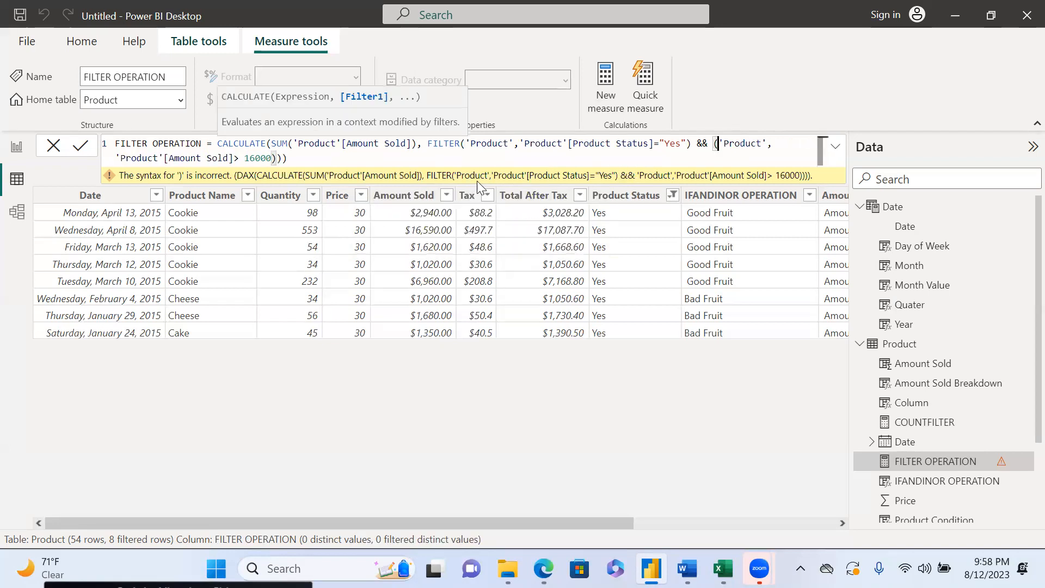
{"action": "left_click", "coordinate": [315, 158]}
{"action": "key", "text": "BackSpace"}
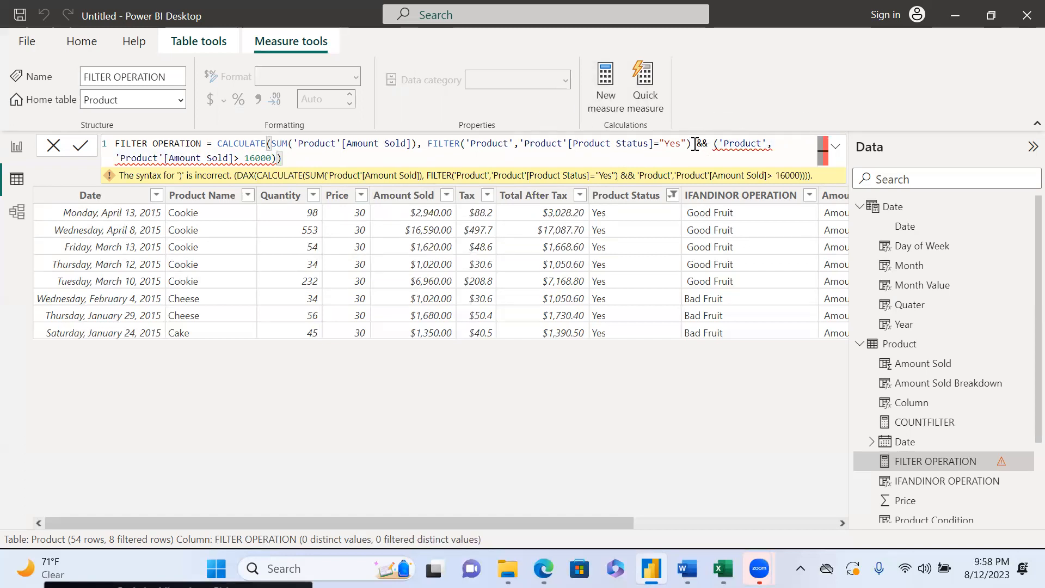
- Delete the whole && clause with the Amount Sold condition from the end of the FILTER OPERATION formula
{"action": "left_click_drag", "start_coordinate": [699, 144], "coordinate": [744, 162]}
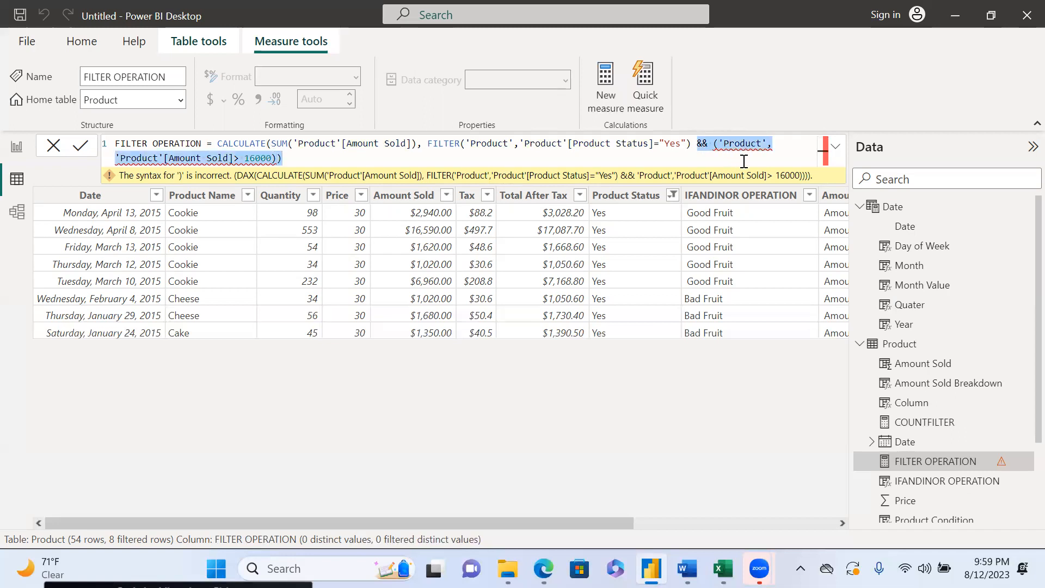
{"action": "key", "text": "Delete"}
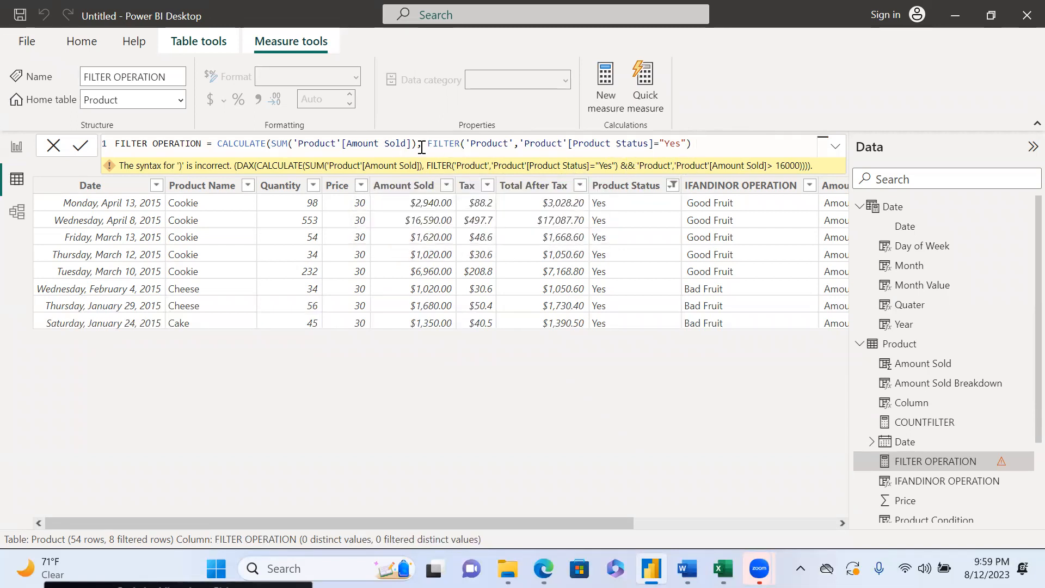
- Highlight FILTER's arguments in the formula, then leave the measure to examine the Amount Sold column and its neighbouring columns
{"action": "left_click_drag", "start_coordinate": [463, 143], "coordinate": [690, 146]}
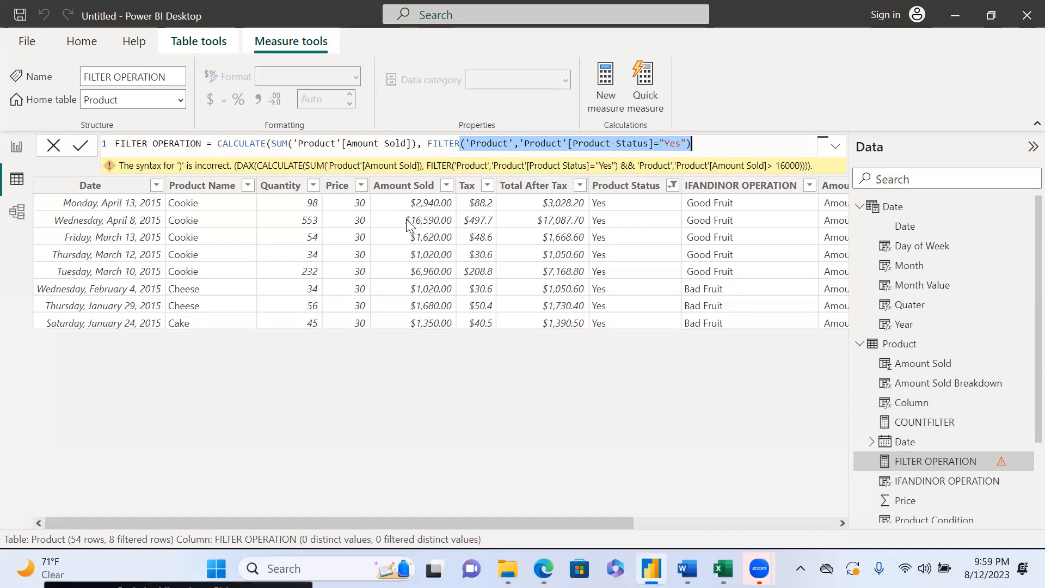
{"action": "left_click", "coordinate": [443, 225]}
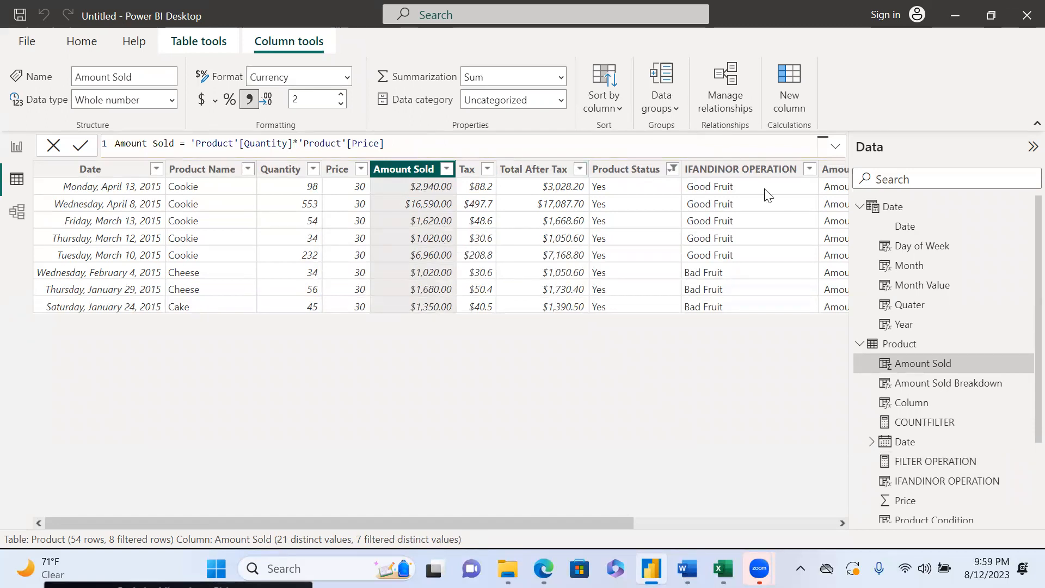
{"action": "left_click", "coordinate": [783, 526]}
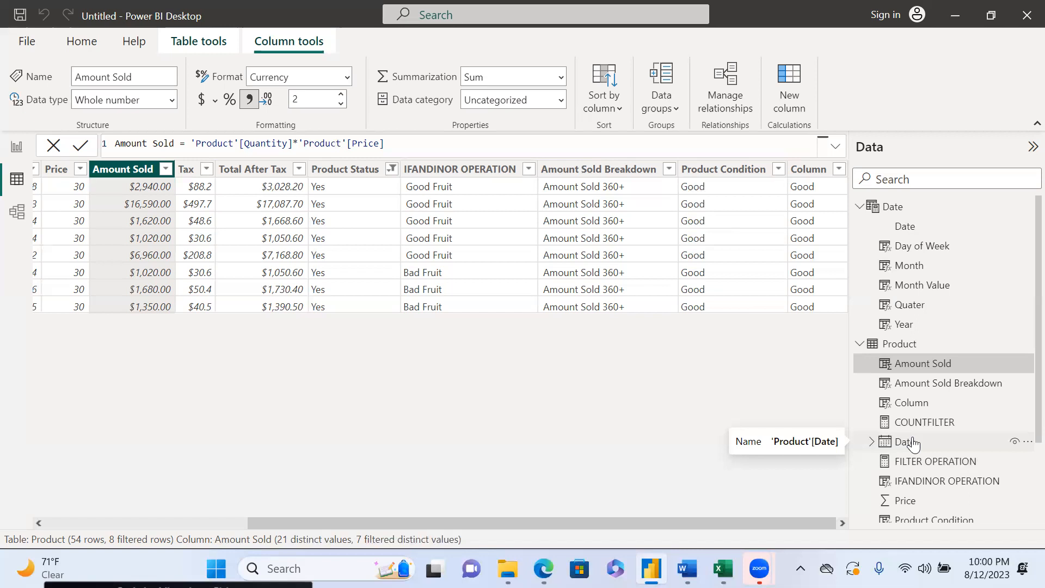
- Show the Amount Sold Breakdown column's formula and highlight the entire nested IF expression for review
{"action": "left_click", "coordinate": [926, 385]}
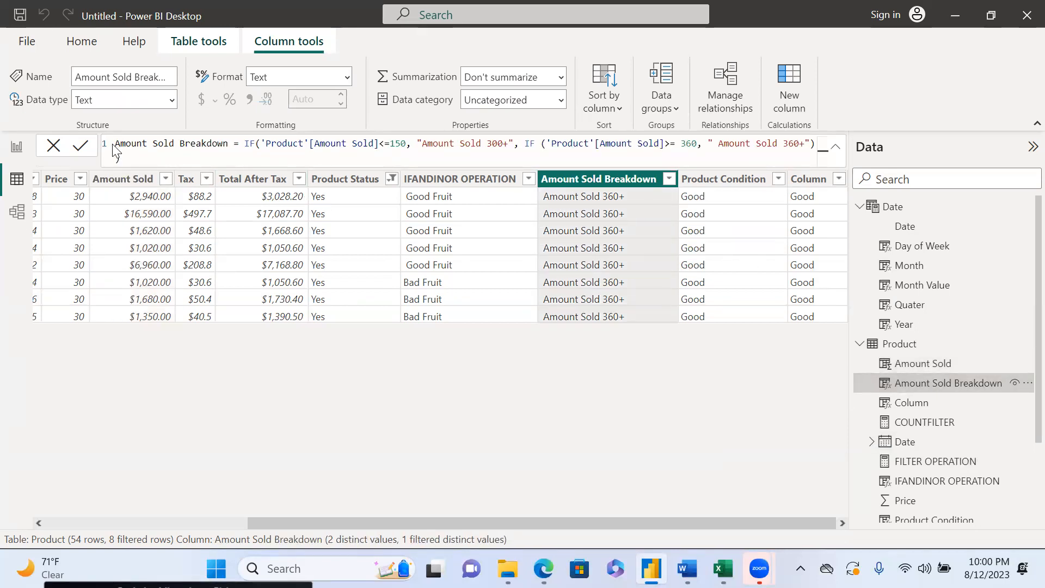
{"action": "left_click_drag", "start_coordinate": [116, 146], "coordinate": [134, 163]}
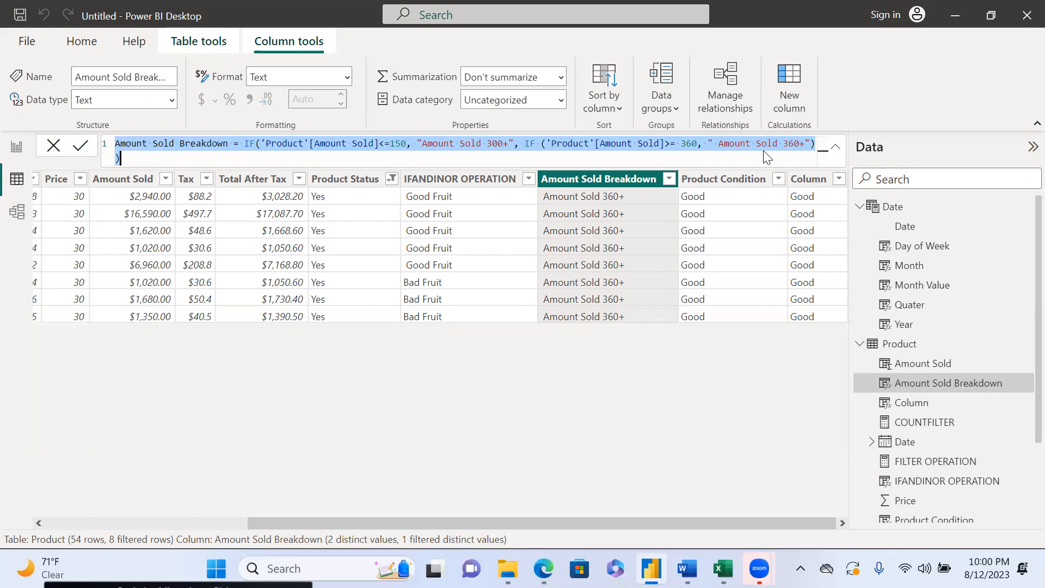
{"action": "key", "text": "alt+Tab"}
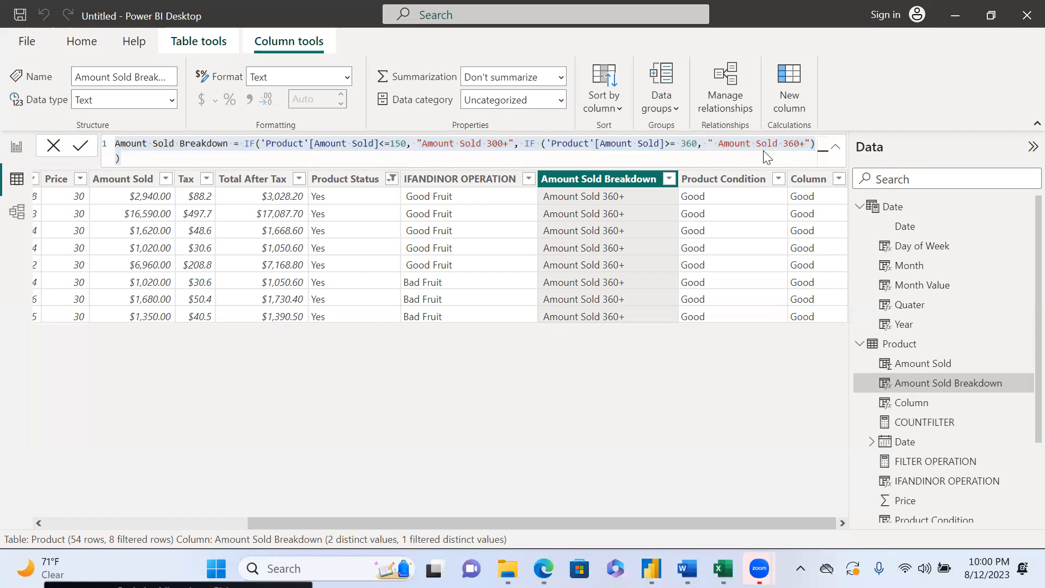